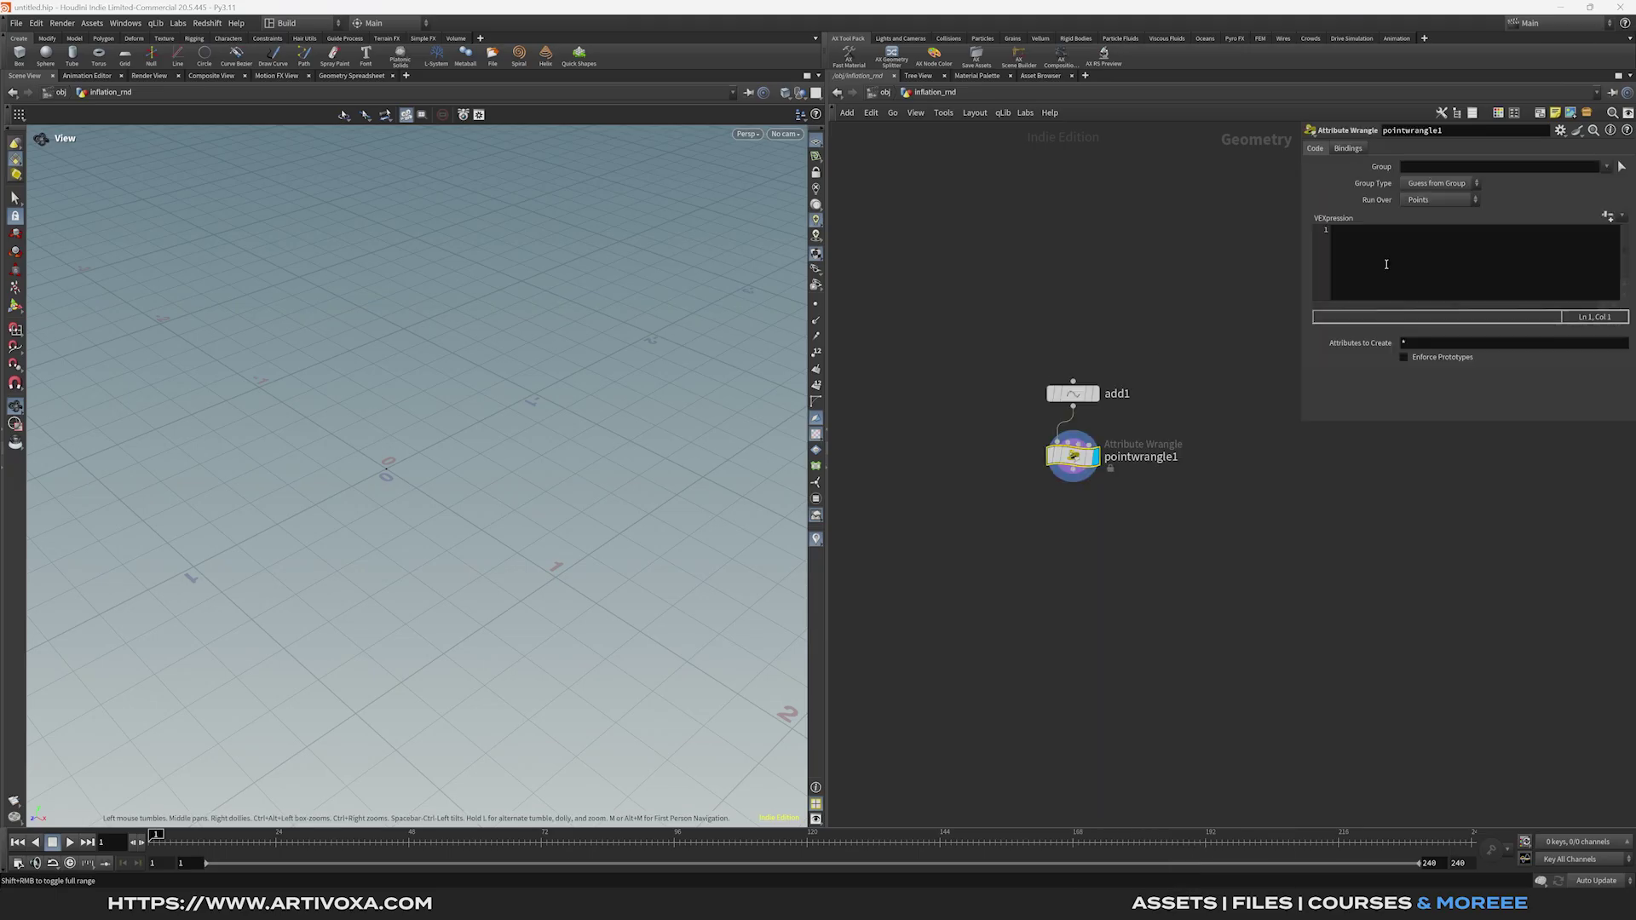
Place the cursor in pointwrangle1's VEXpression code editor, ready to write code.
{"action": "left_click", "coordinate": [1387, 264]}
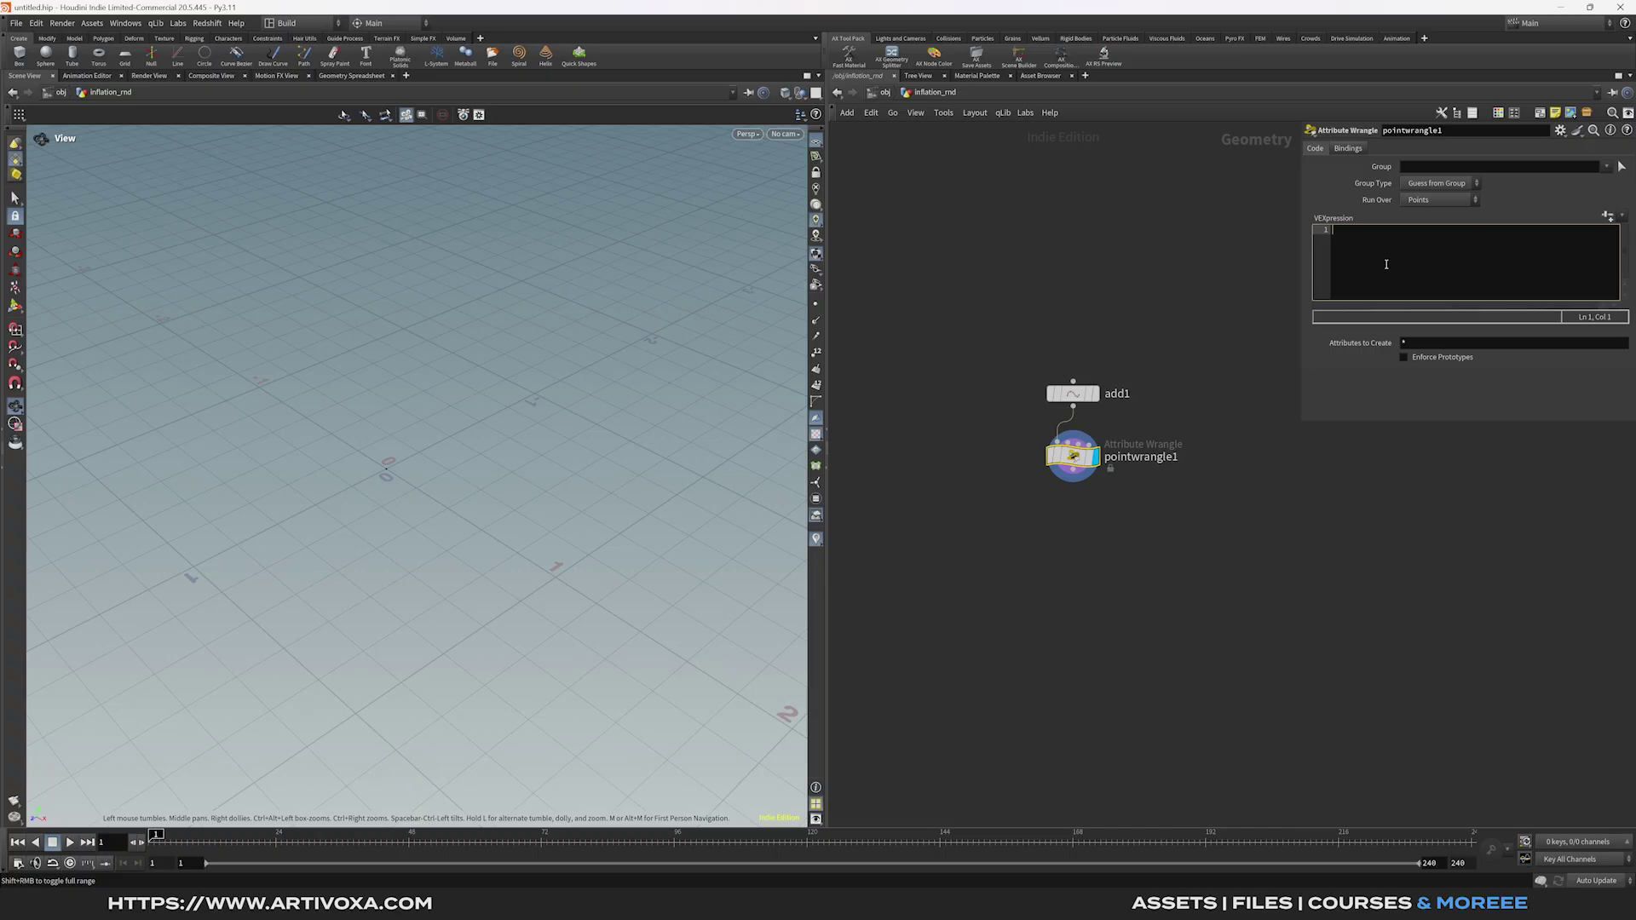
Write line 1: int num_pts = chi('total_points');.
{"action": "type", "text": "int num_pts = ch"}
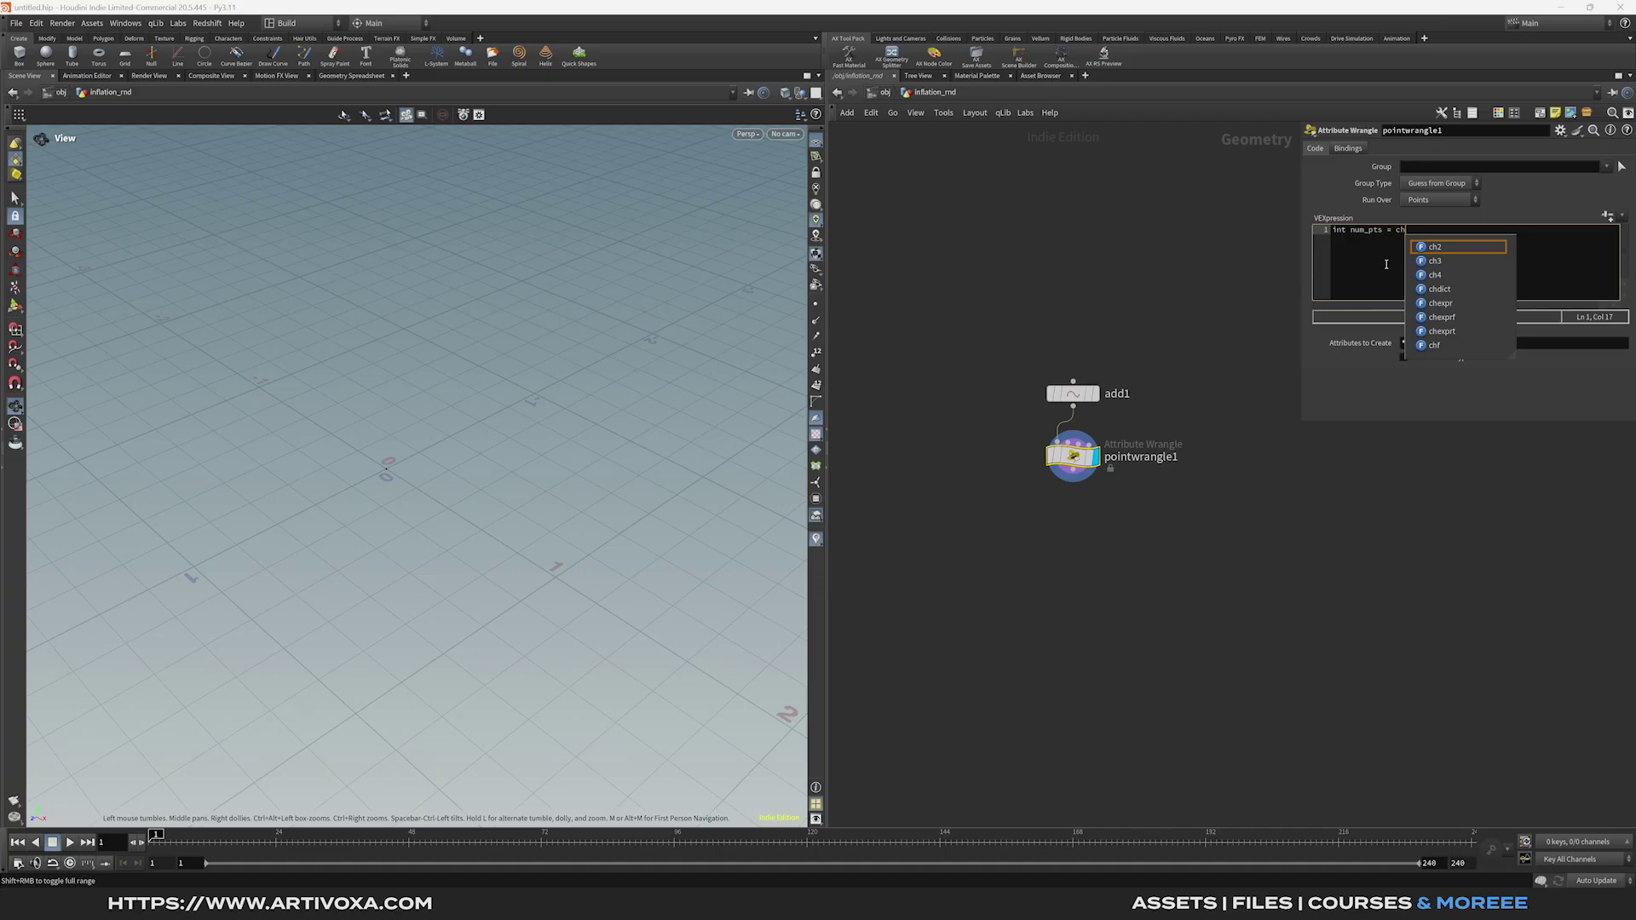
{"action": "type", "text": "i('"}
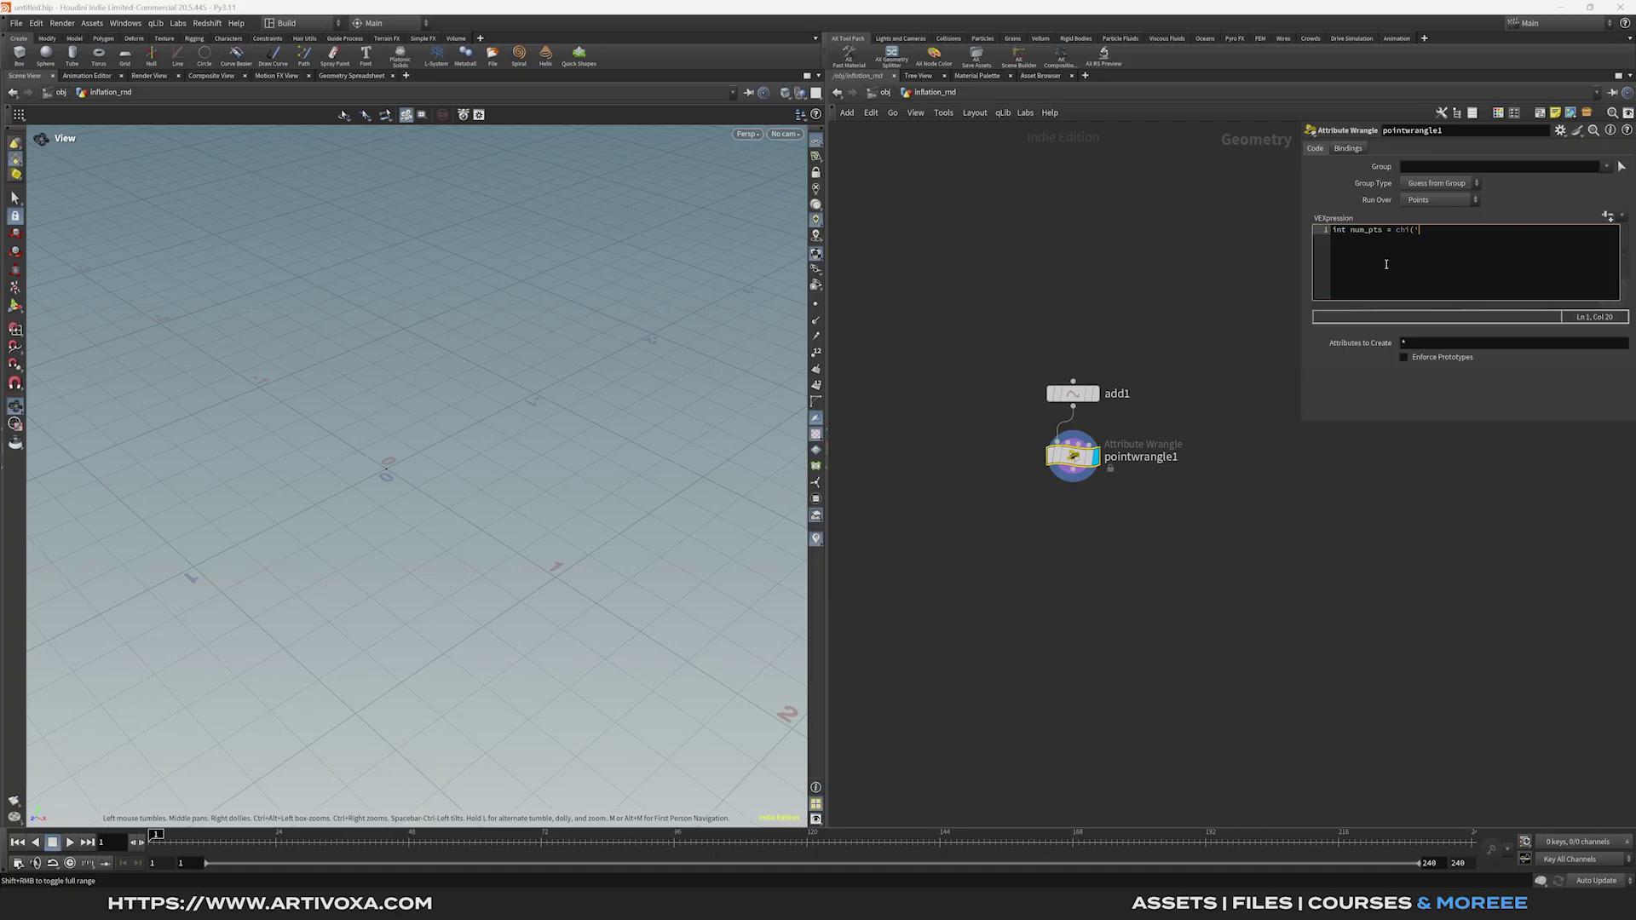
{"action": "type", "text": "n,u"}
{"action": "key", "text": "BackSpace"}
{"action": "key", "text": "BackSpace"}
{"action": "key", "text": "BackSpace"}
{"action": "type", "text": "total_points');"}
{"action": "key", "text": "Return"}
Add float radius_scale = chf('radius_scale'); and begin 'for (int i = 0;'.
{"action": "type", "text": "float radi"}
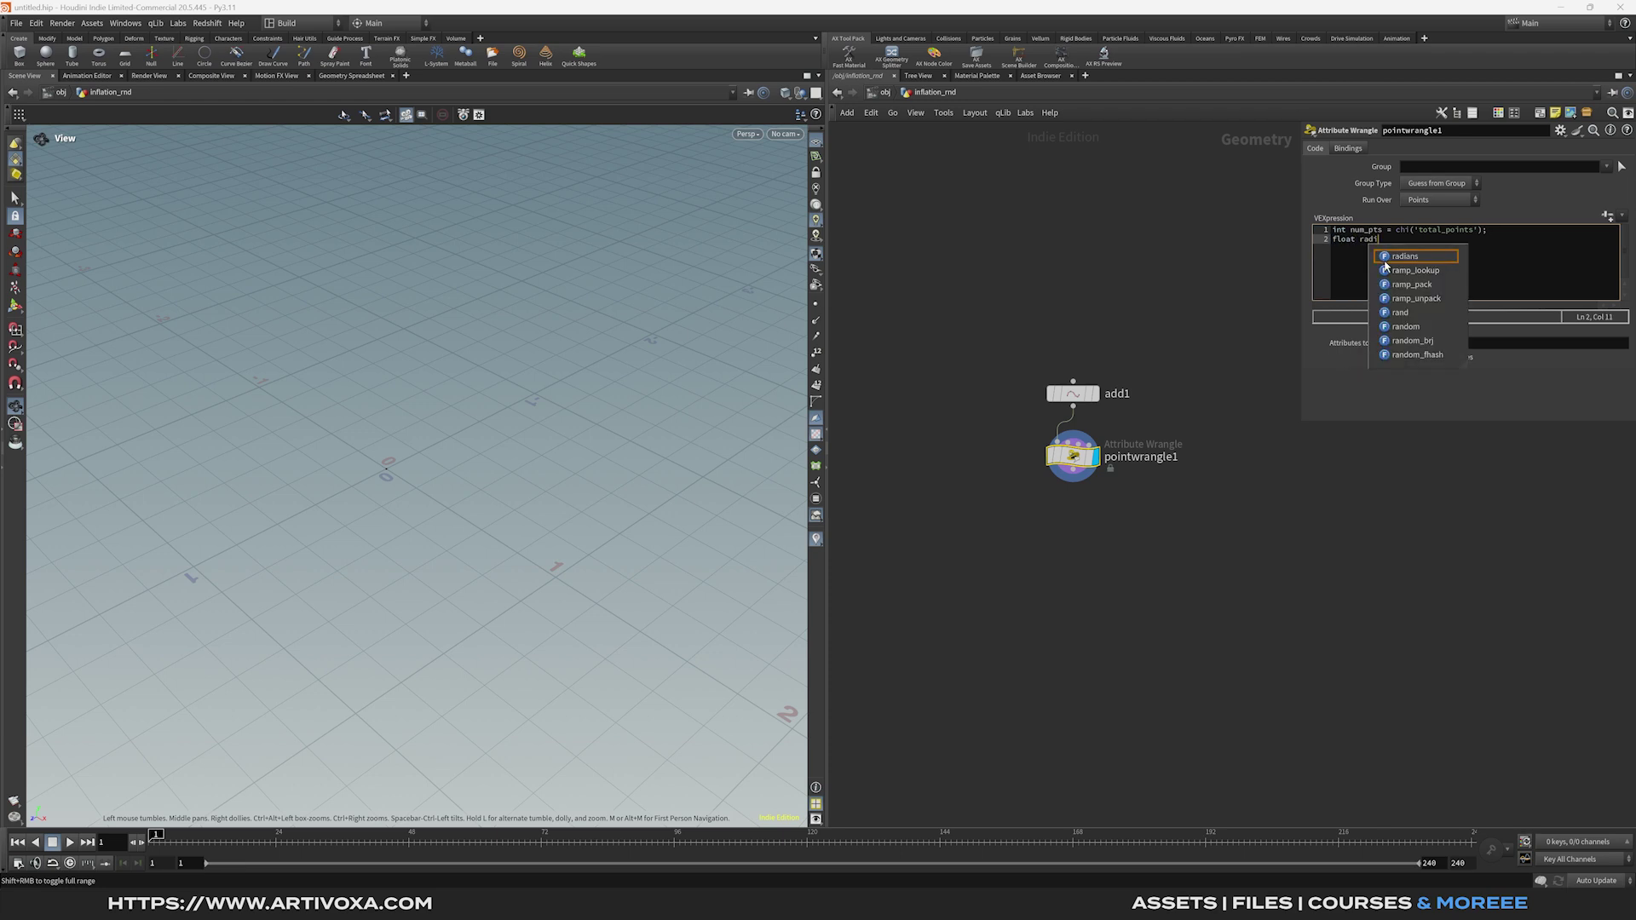
{"action": "type", "text": "us_scale = cjh"}
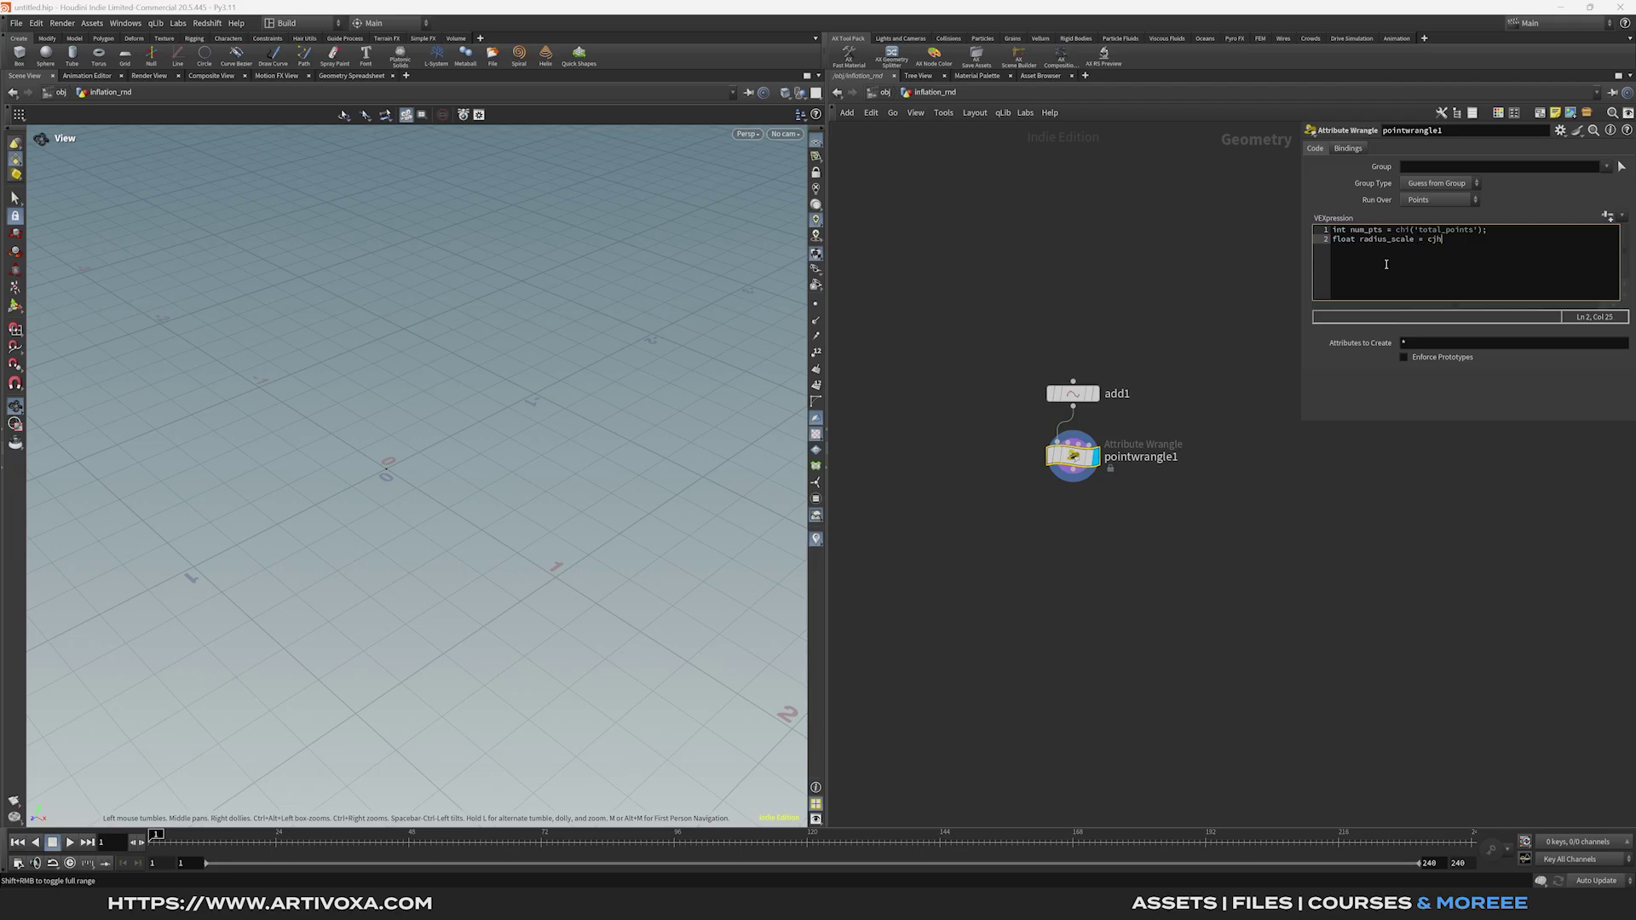
{"action": "key", "text": "BackSpace"}
{"action": "type", "text": "hf'"}
{"action": "type", "text": "('"}
{"action": "type", "text": "radiu"}
{"action": "type", "text": "s_scale');"}
{"action": "key", "text": "Return"}
{"action": "key", "text": "Return"}
{"action": "type", "text": "for "}
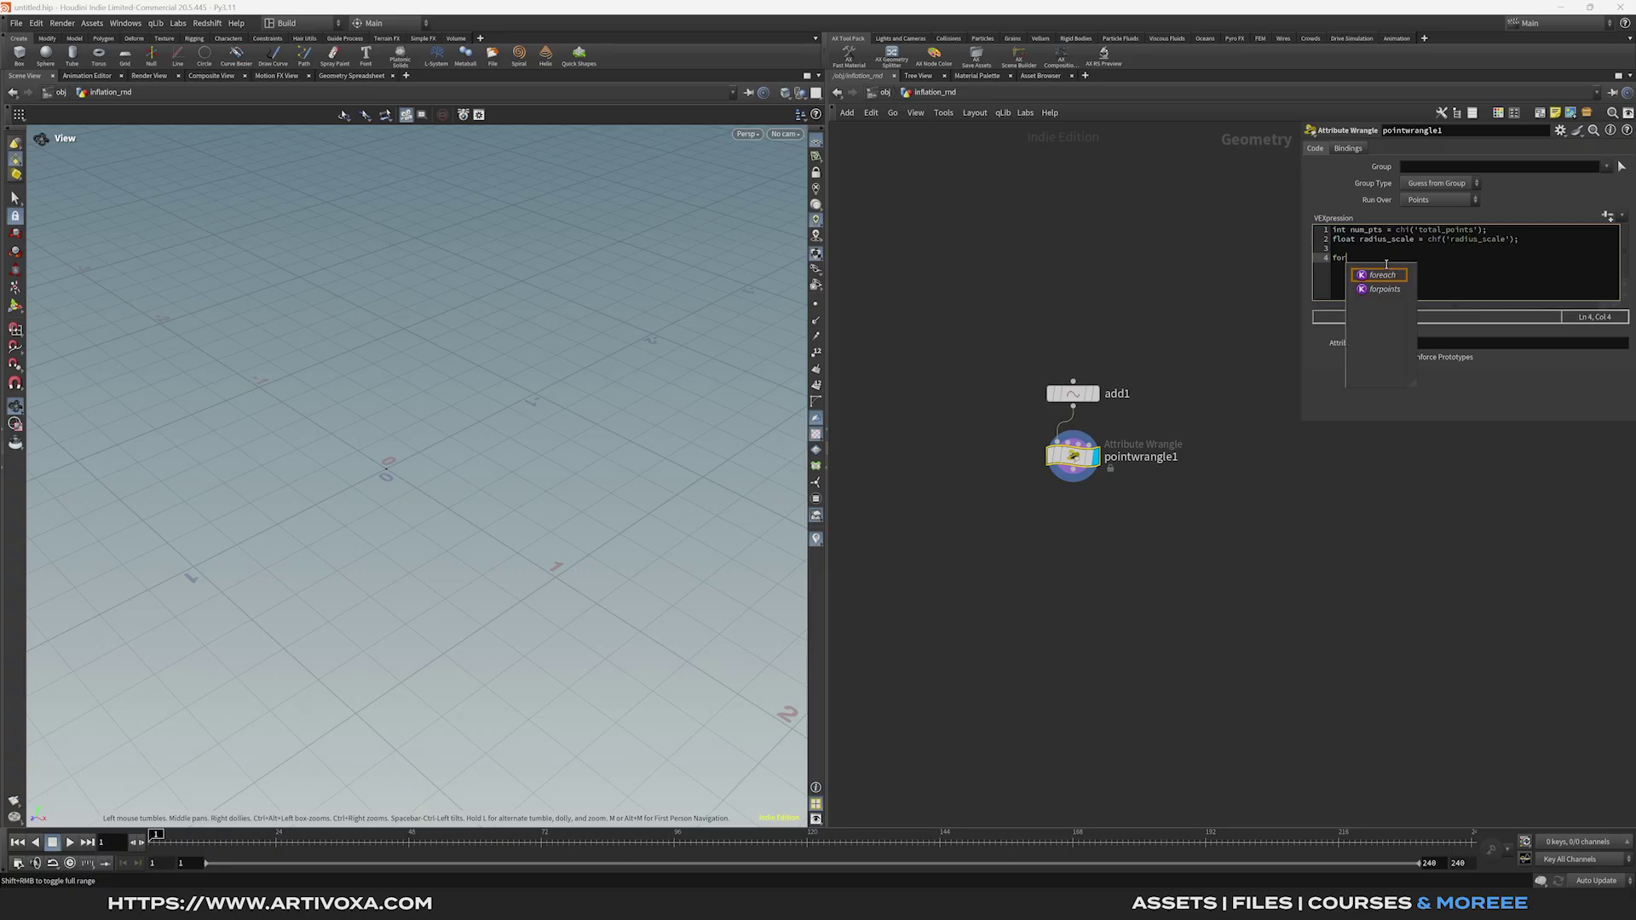
{"action": "type", "text": "(in"}
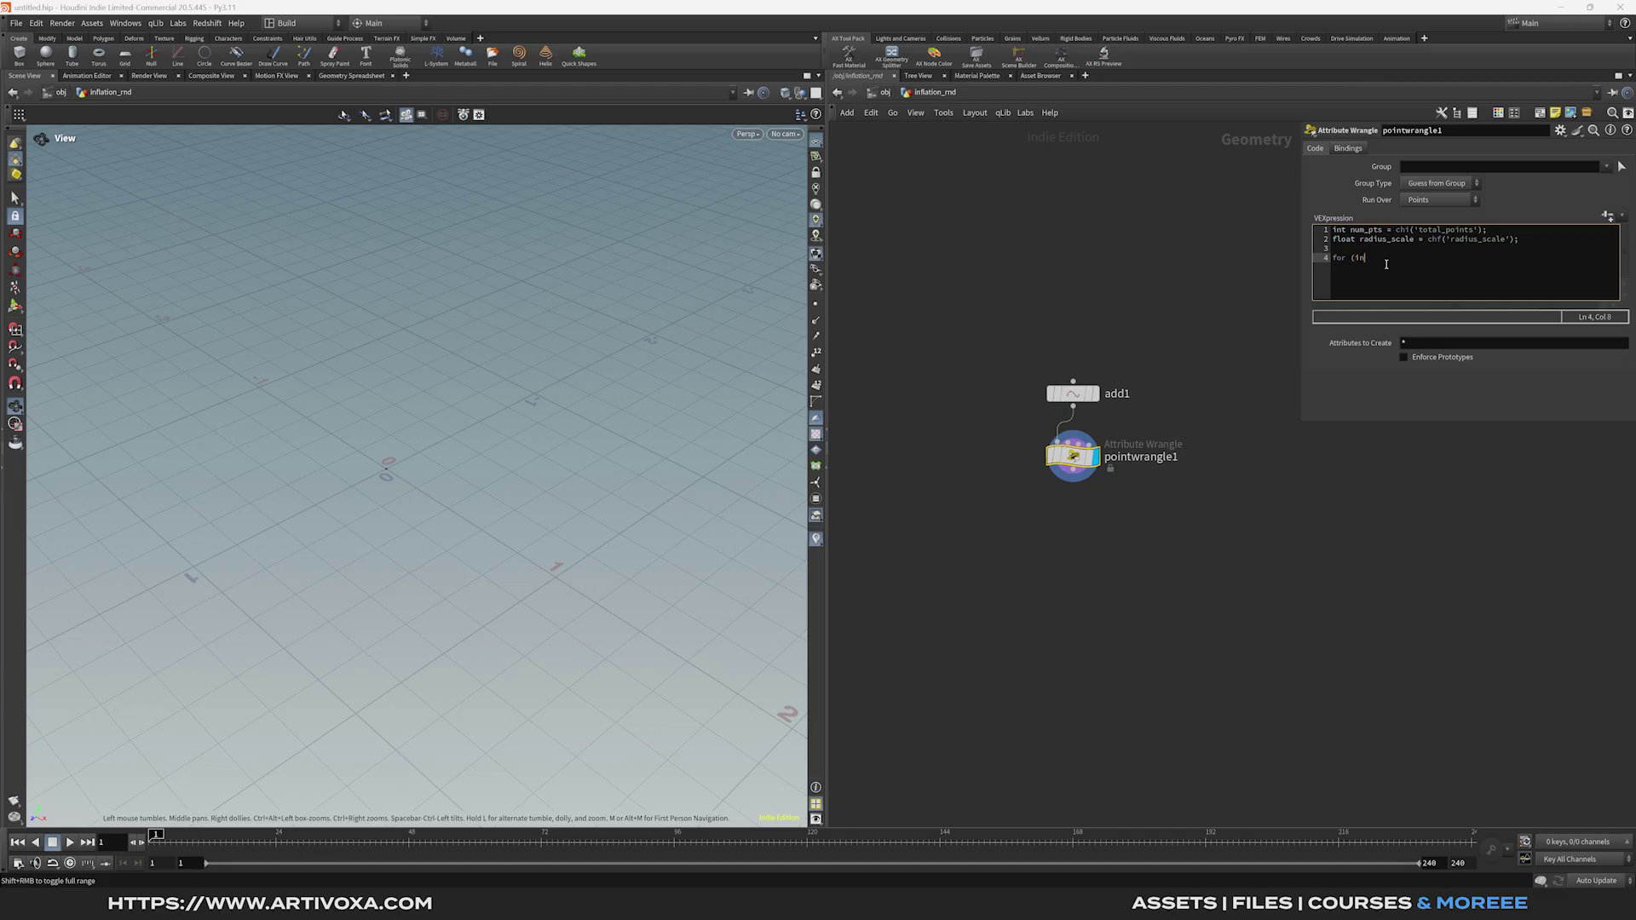
{"action": "type", "text": "t i = 0;"}
Complete the loop header 'i < num_pts; i++) {' and add float angle = i * radians(chf('angle'));.
{"action": "double_click", "coordinate": [1371, 230]}
{"action": "key", "text": "ctrl+c"}
{"action": "left_click", "coordinate": [1435, 261]}
{"action": "key", "text": "ctrl+v"}
{"action": "type", "text": "; i++) {"}
{"action": "key", "text": "Return"}
{"action": "type", "text": "float angle = i "}
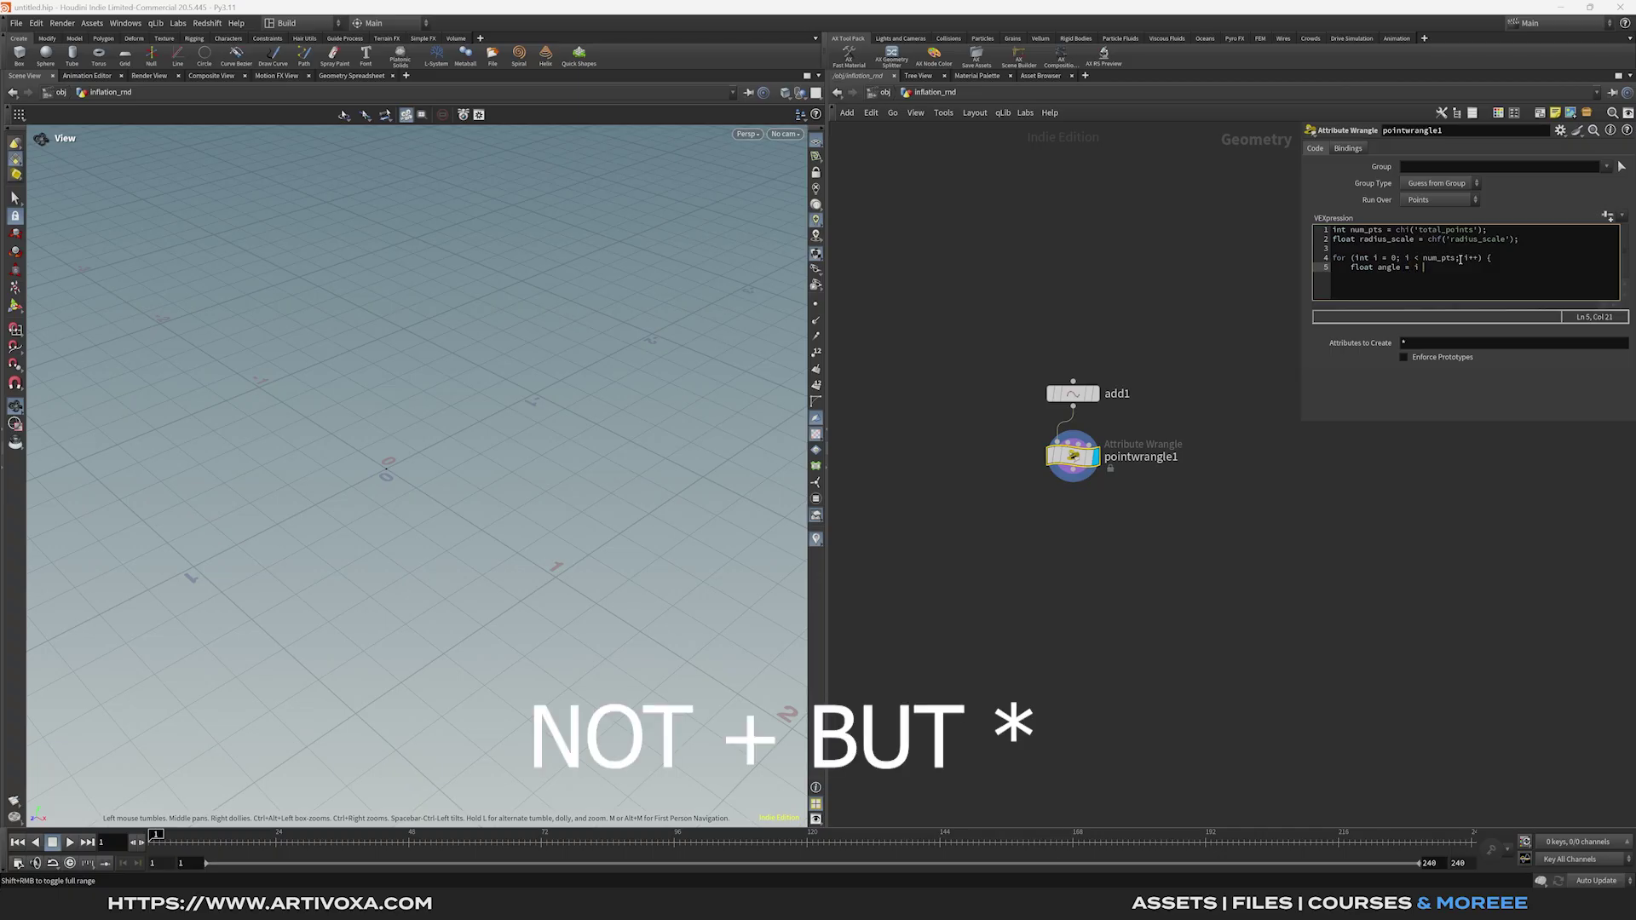
{"action": "type", "text": "* radian"}
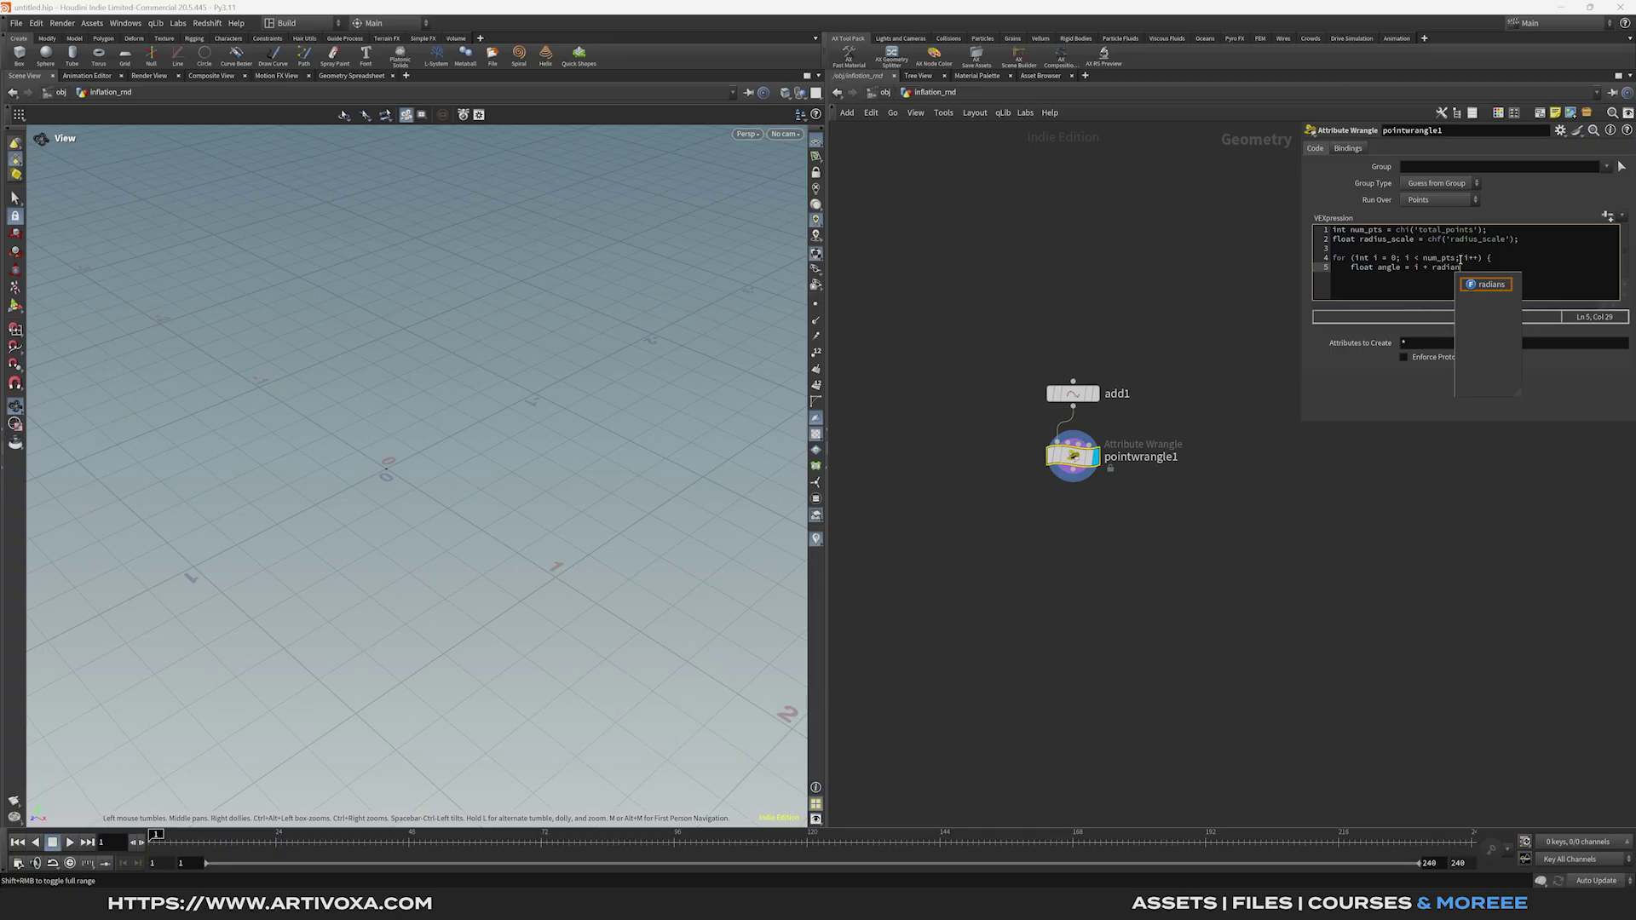
{"action": "type", "text": "s"}
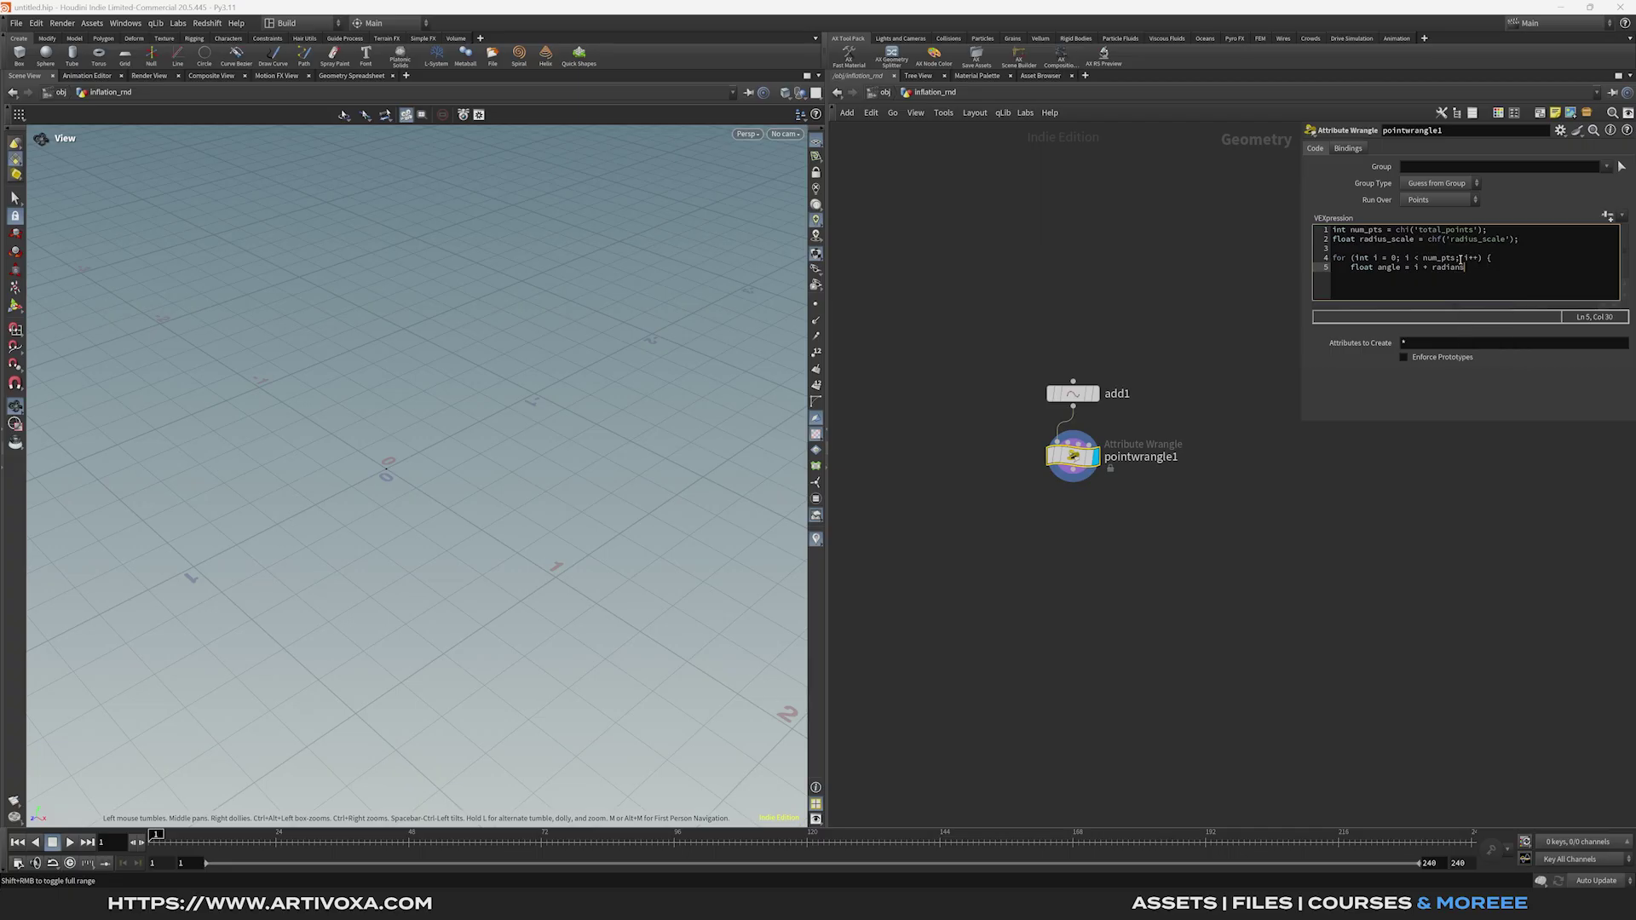
{"action": "type", "text": "(chf('angle'));"}
{"action": "key", "text": "Return"}
Start the line float radius = radius_scale * sqrt( using the sqrt autocomplete.
{"action": "type", "text": "float radius ="}
{"action": "double_click", "coordinate": [1389, 241]}
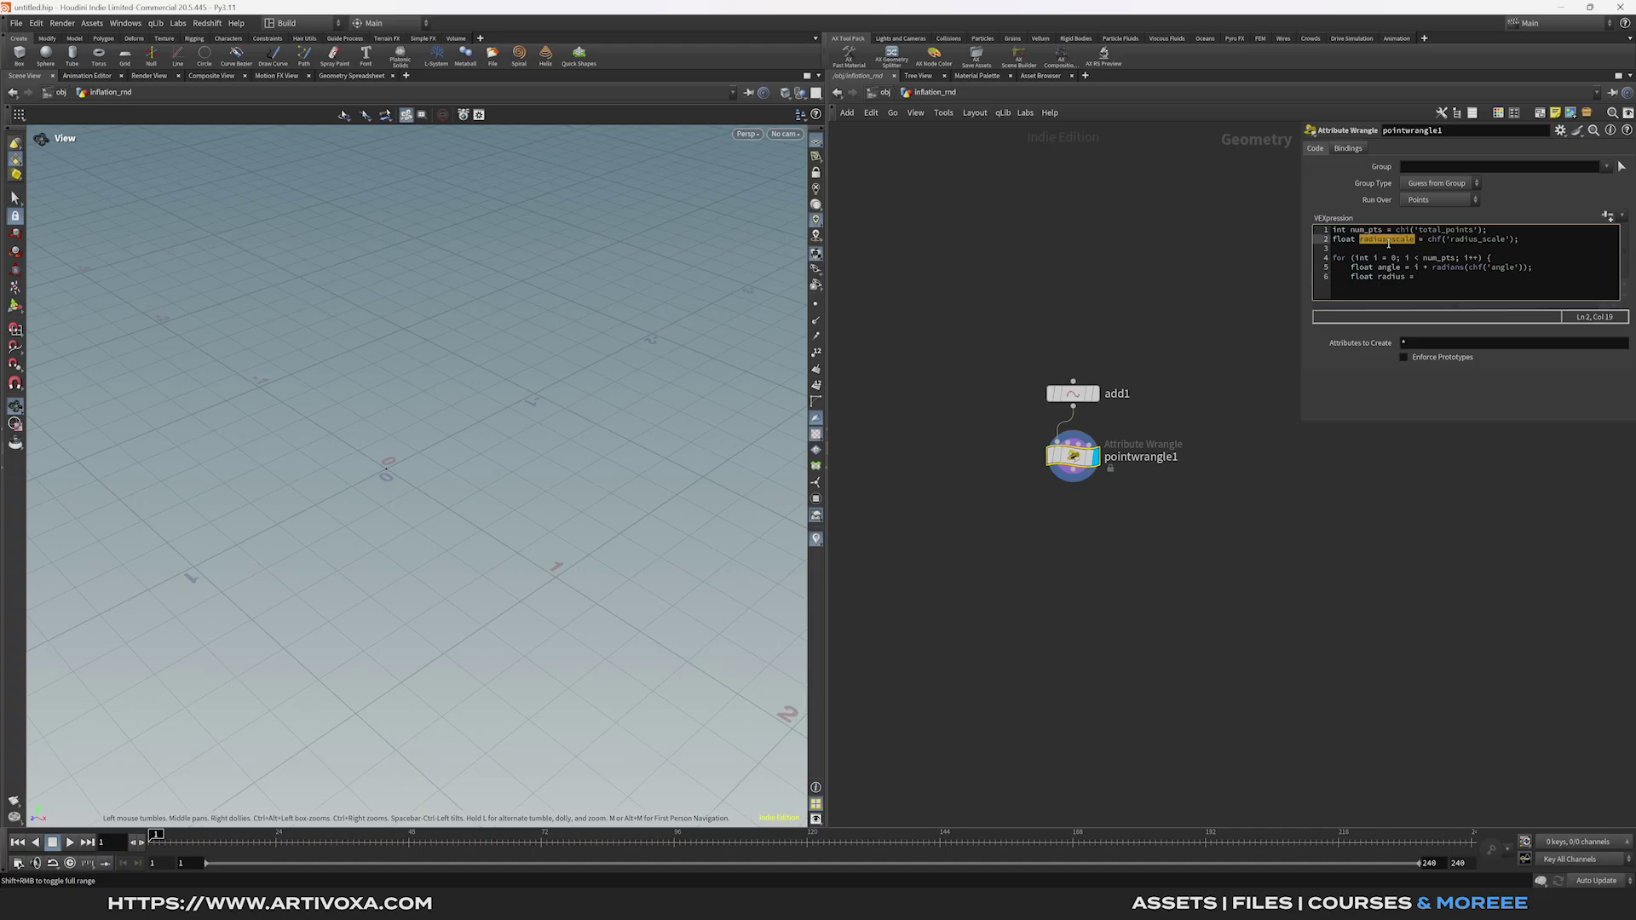
{"action": "key", "text": "ctrl+c"}
{"action": "left_click", "coordinate": [1421, 277]}
{"action": "key", "text": "ctrl+v"}
{"action": "type", "text": "* "}
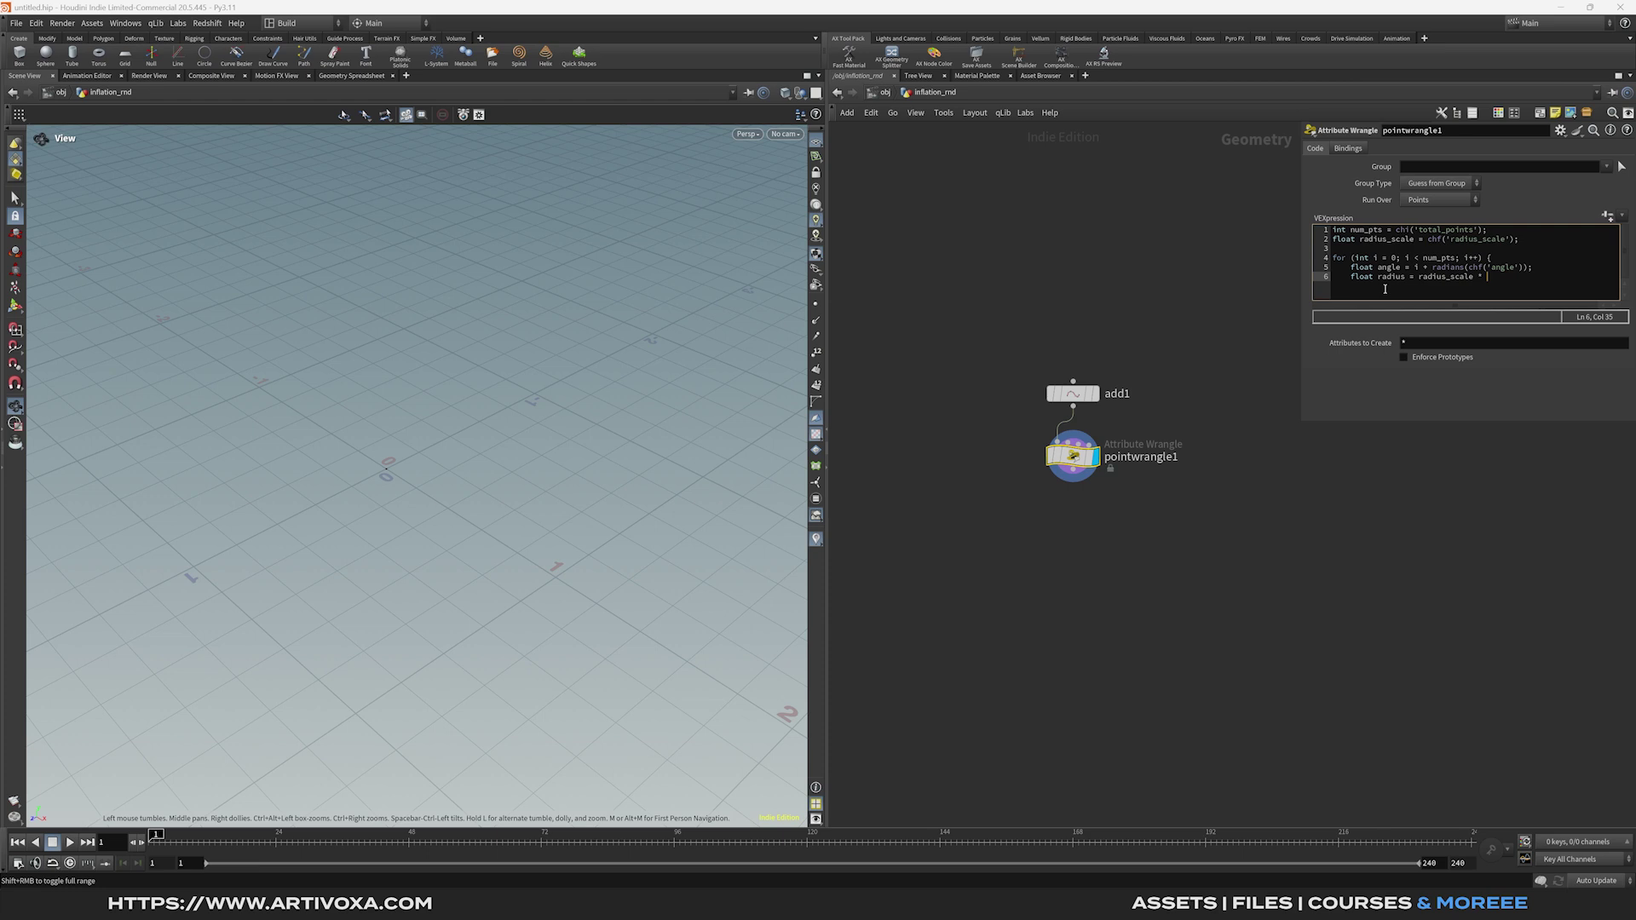
{"action": "type", "text": "sq"}
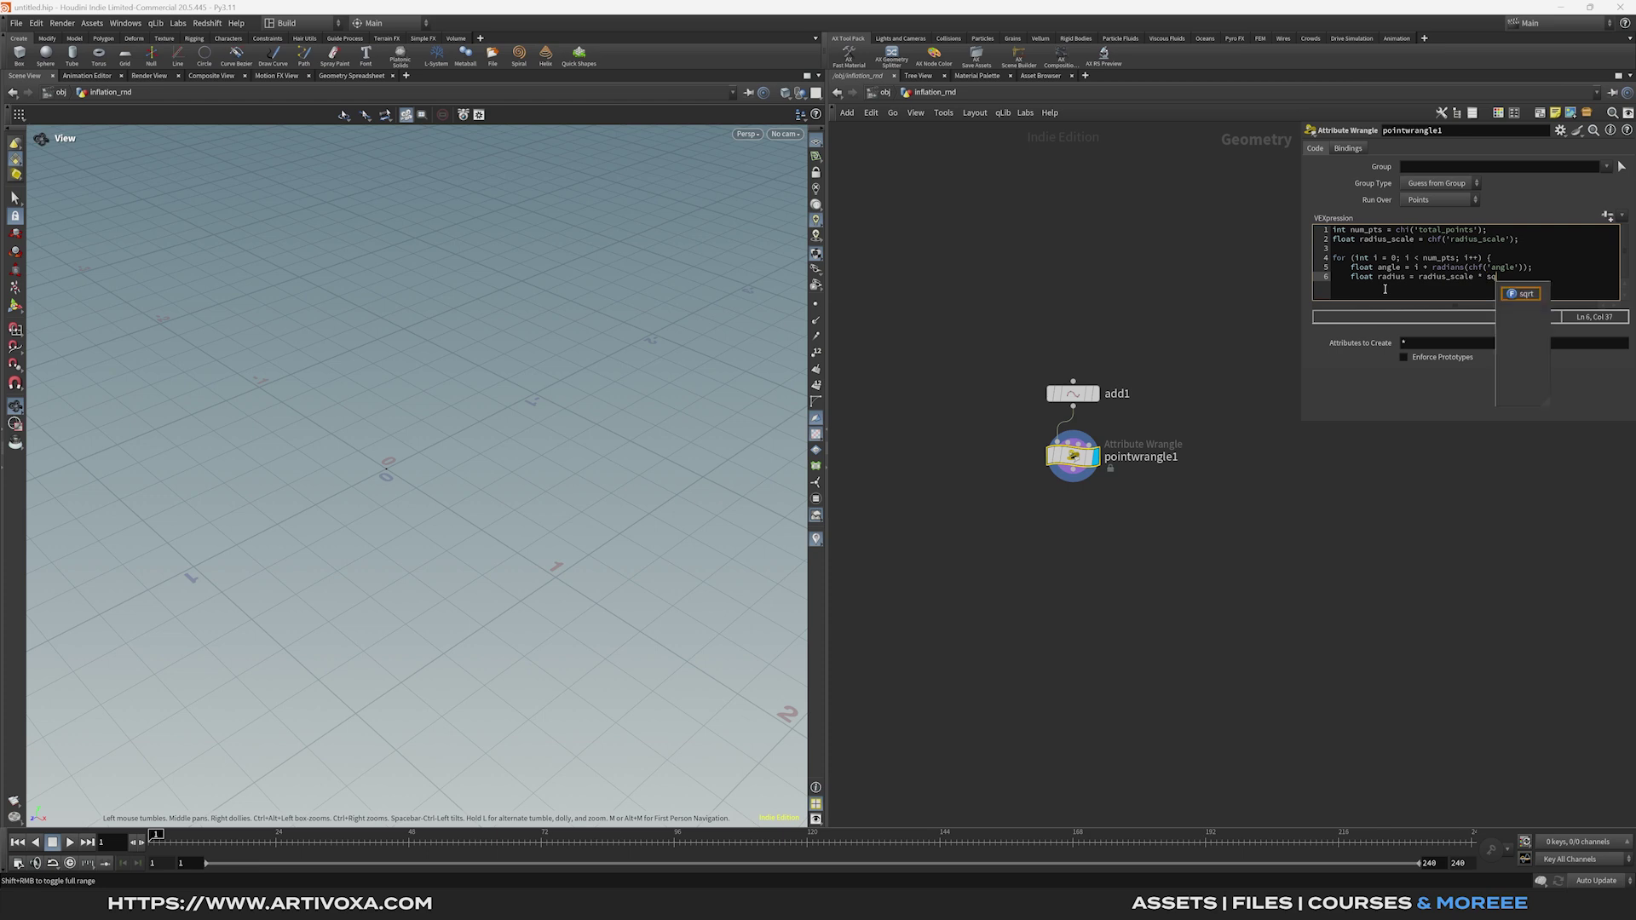
{"action": "left_click", "coordinate": [1525, 294]}
Finish the radius with sqrt(i); and add x = radius * cos(angle), z = radius * sin(angle).
{"action": "type", "text": "i);"}
{"action": "key", "text": "Return"}
{"action": "key", "text": "Return"}
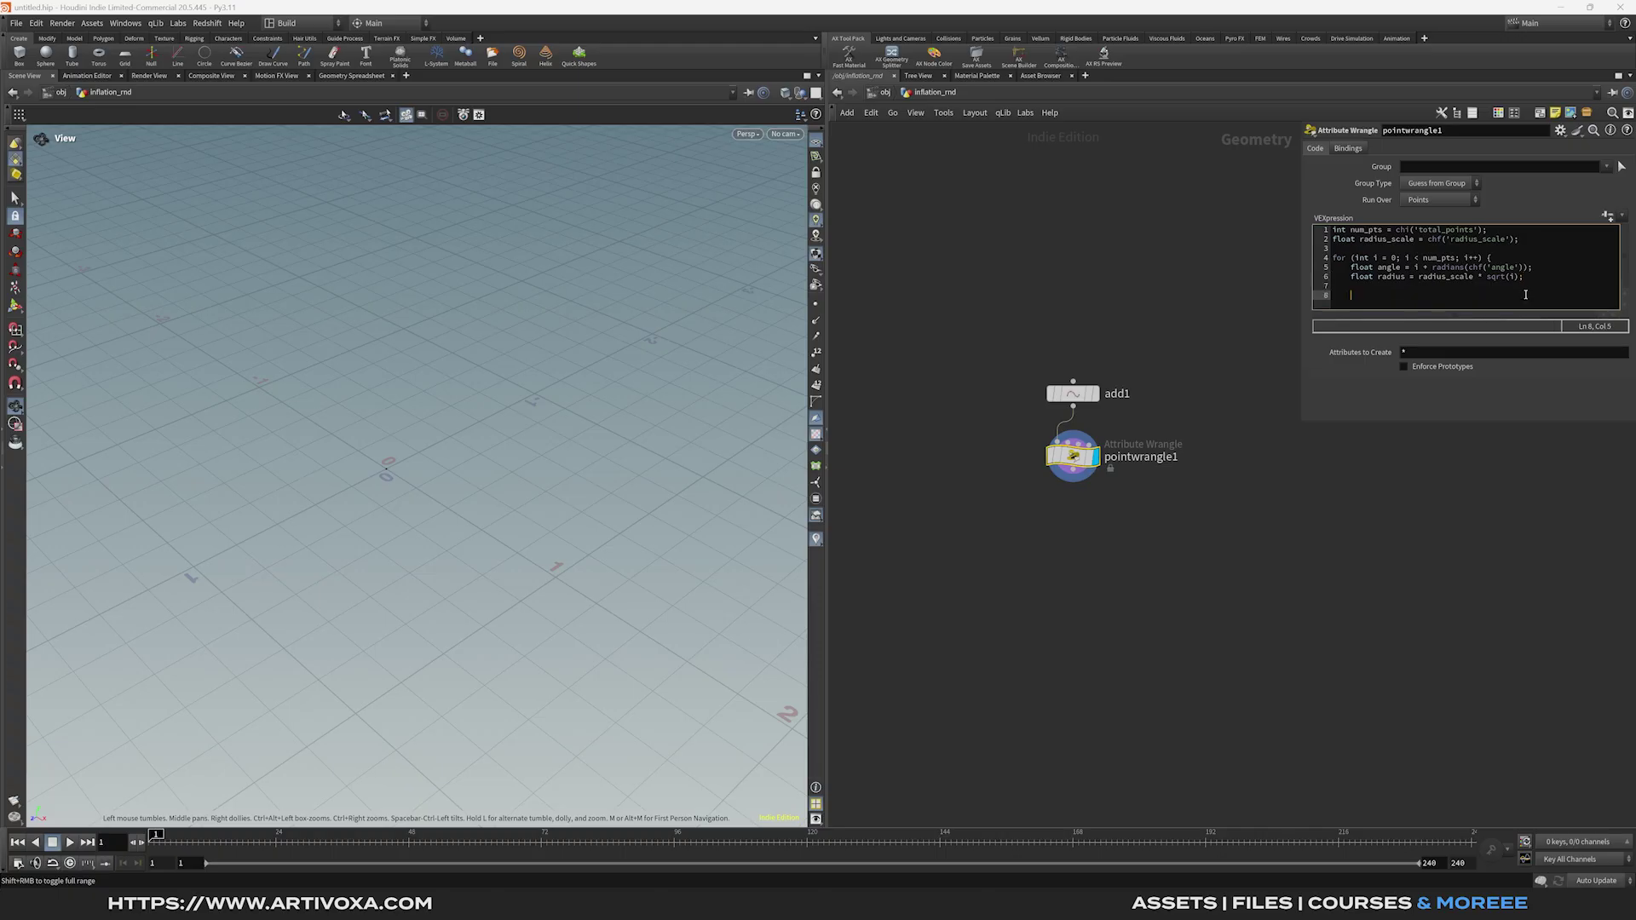
{"action": "type", "text": "float x = radius * cos("}
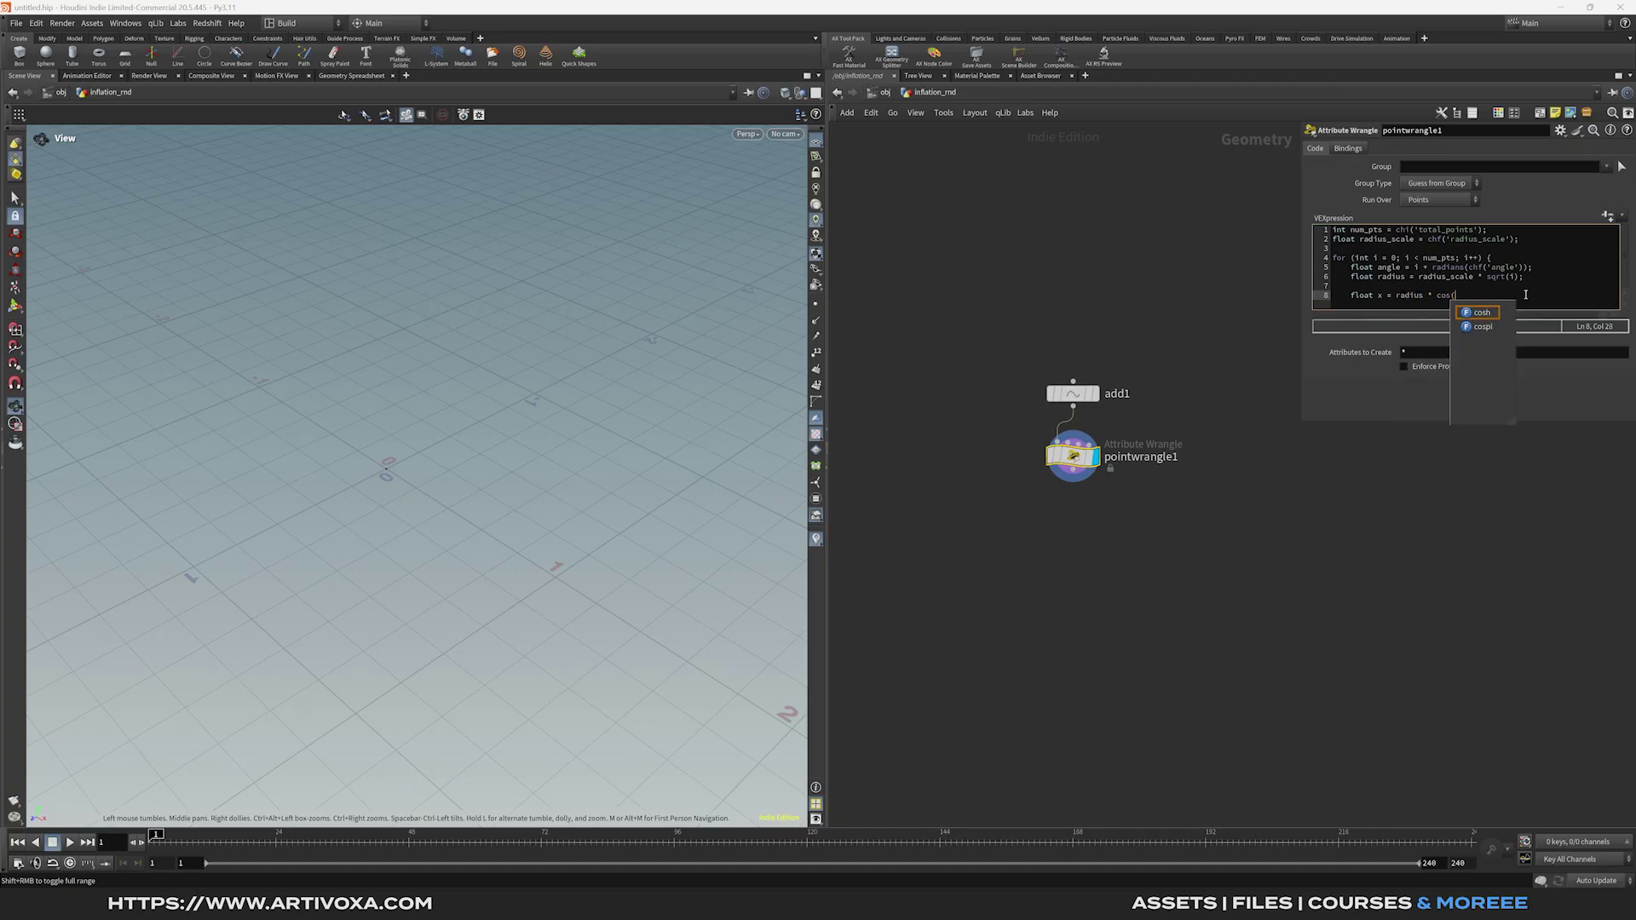
{"action": "type", "text": "angle);"}
{"action": "key", "text": "Return"}
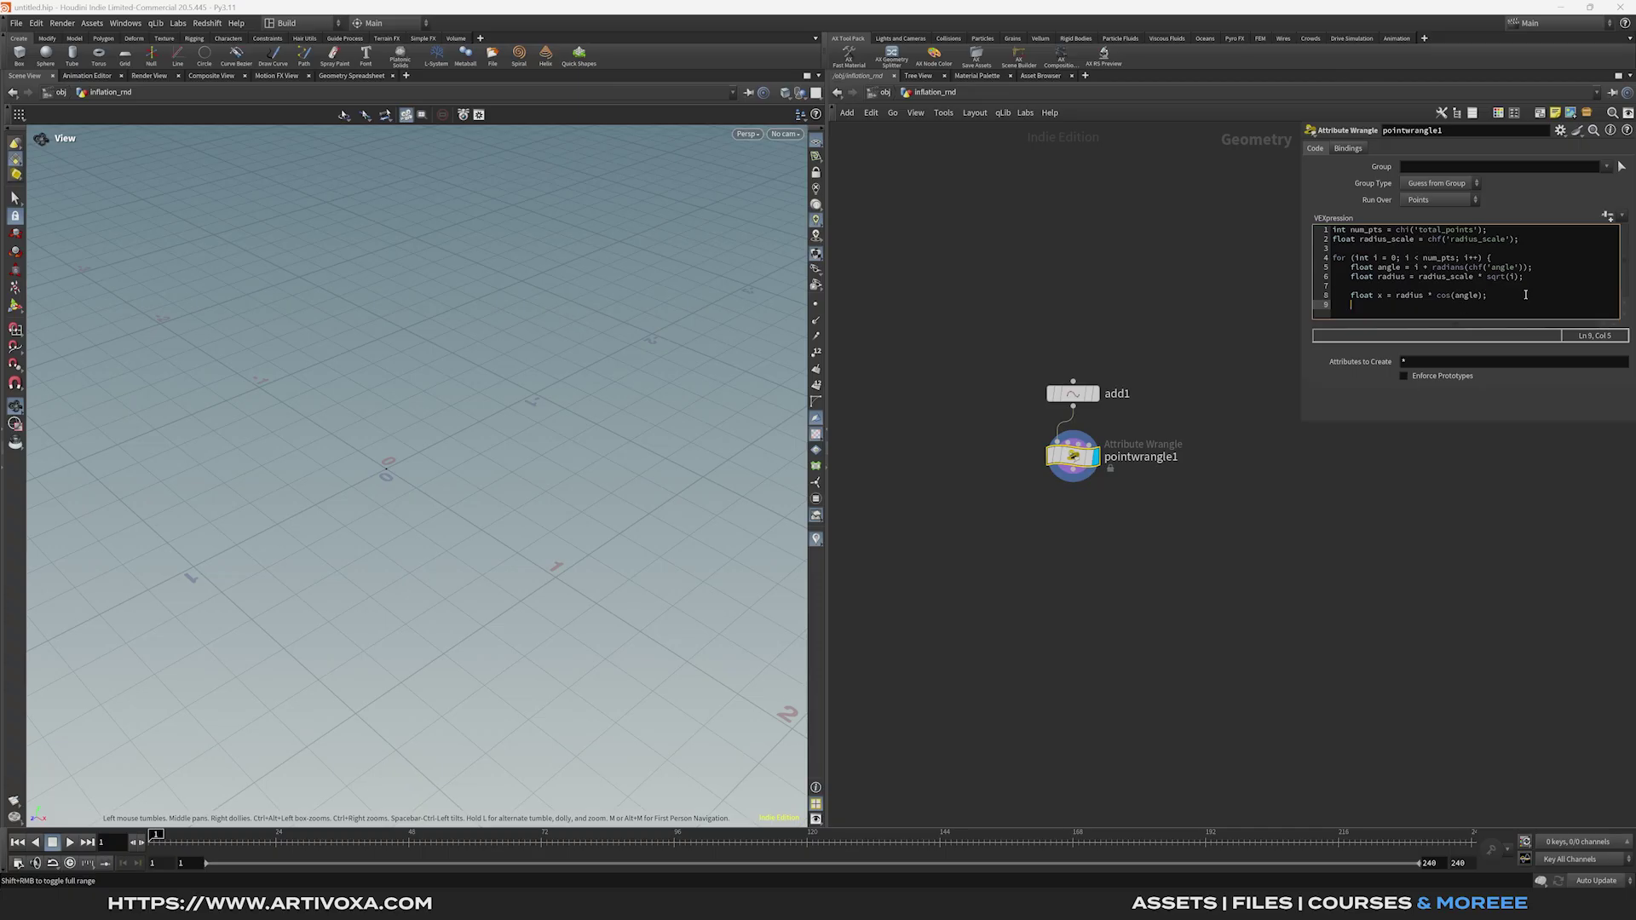
{"action": "type", "text": "float z = radius * sin(angle);"}
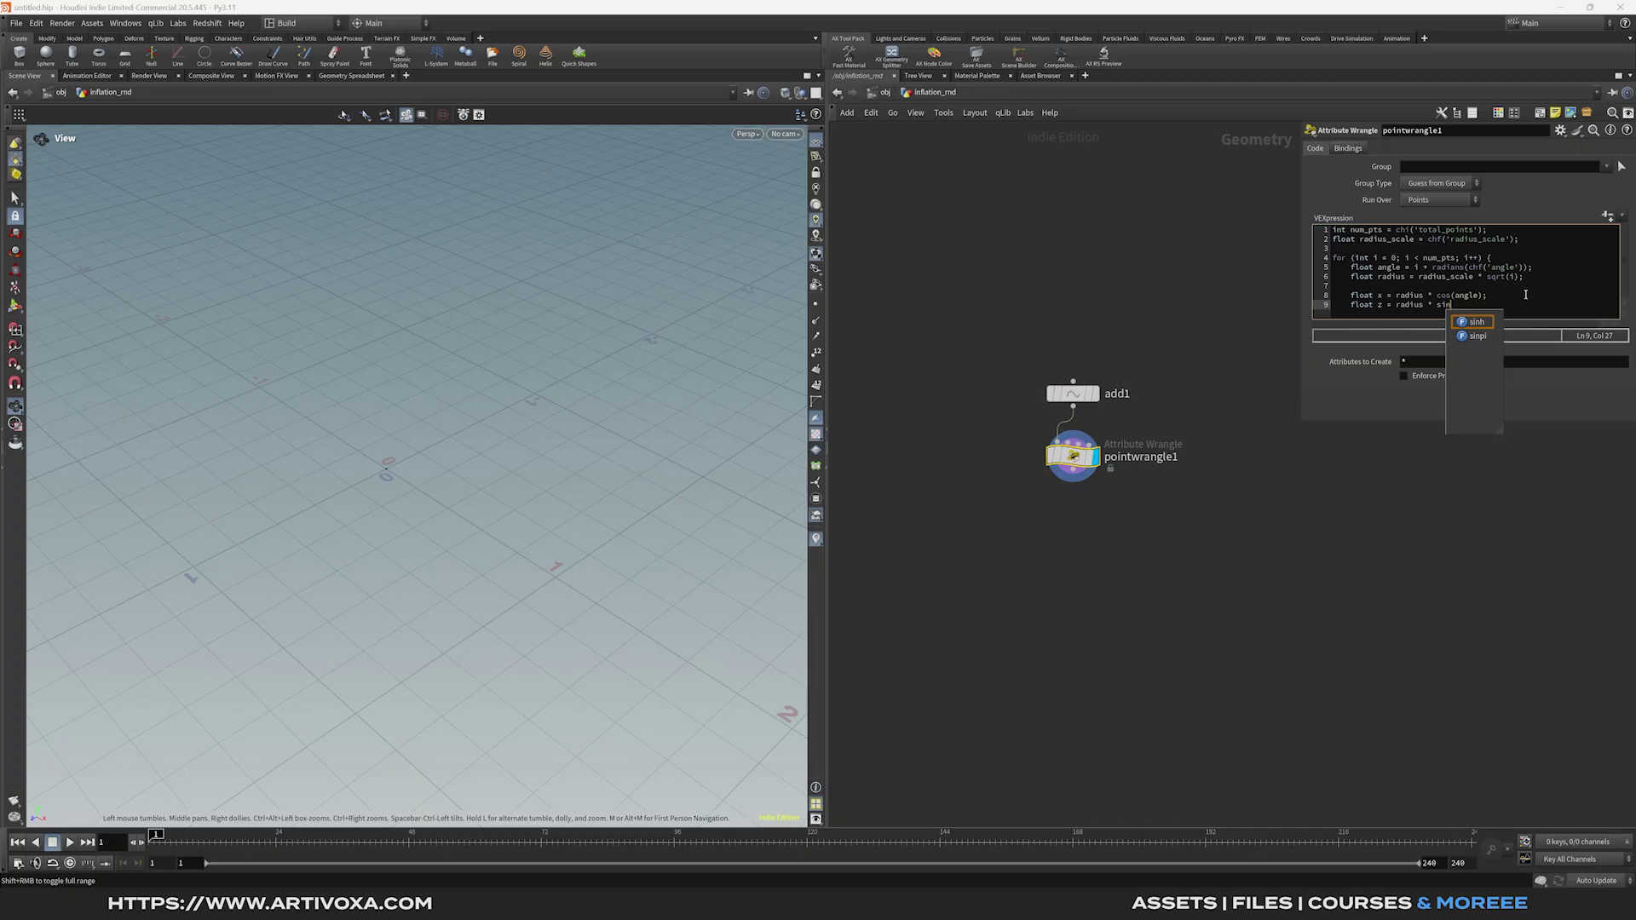
{"action": "key", "text": "Return"}
{"action": "key", "text": "Return"}
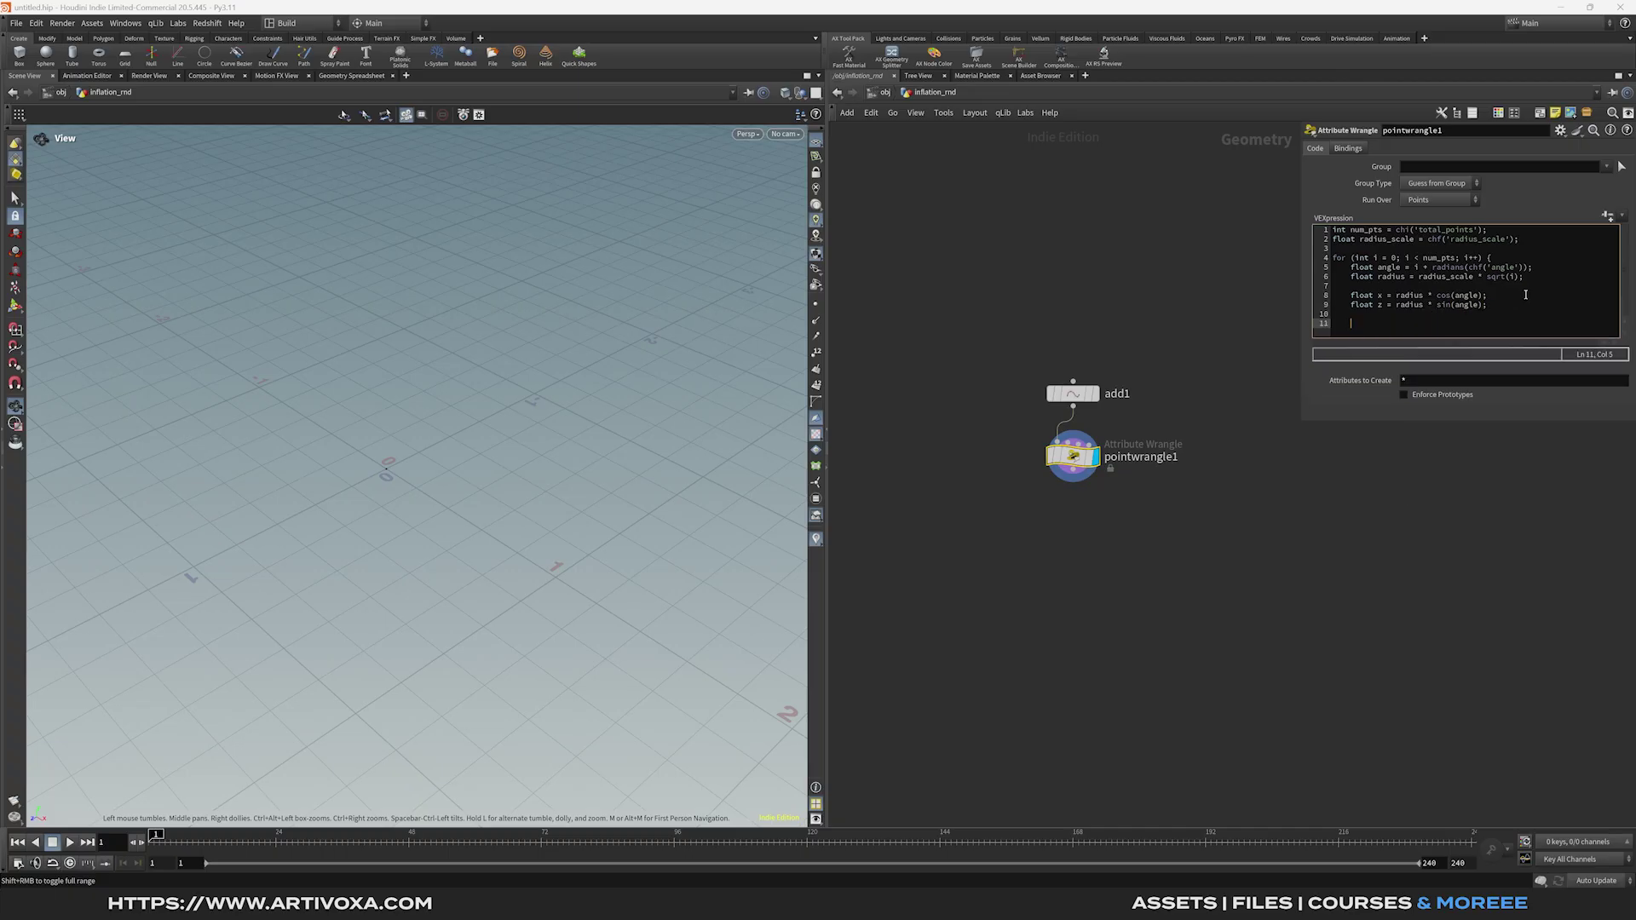
Add vector pos = set(x, 0, z); and addpoint(0, pos);, close the loop, and create the channel sliders.
{"action": "type", "text": "vector pos = set("}
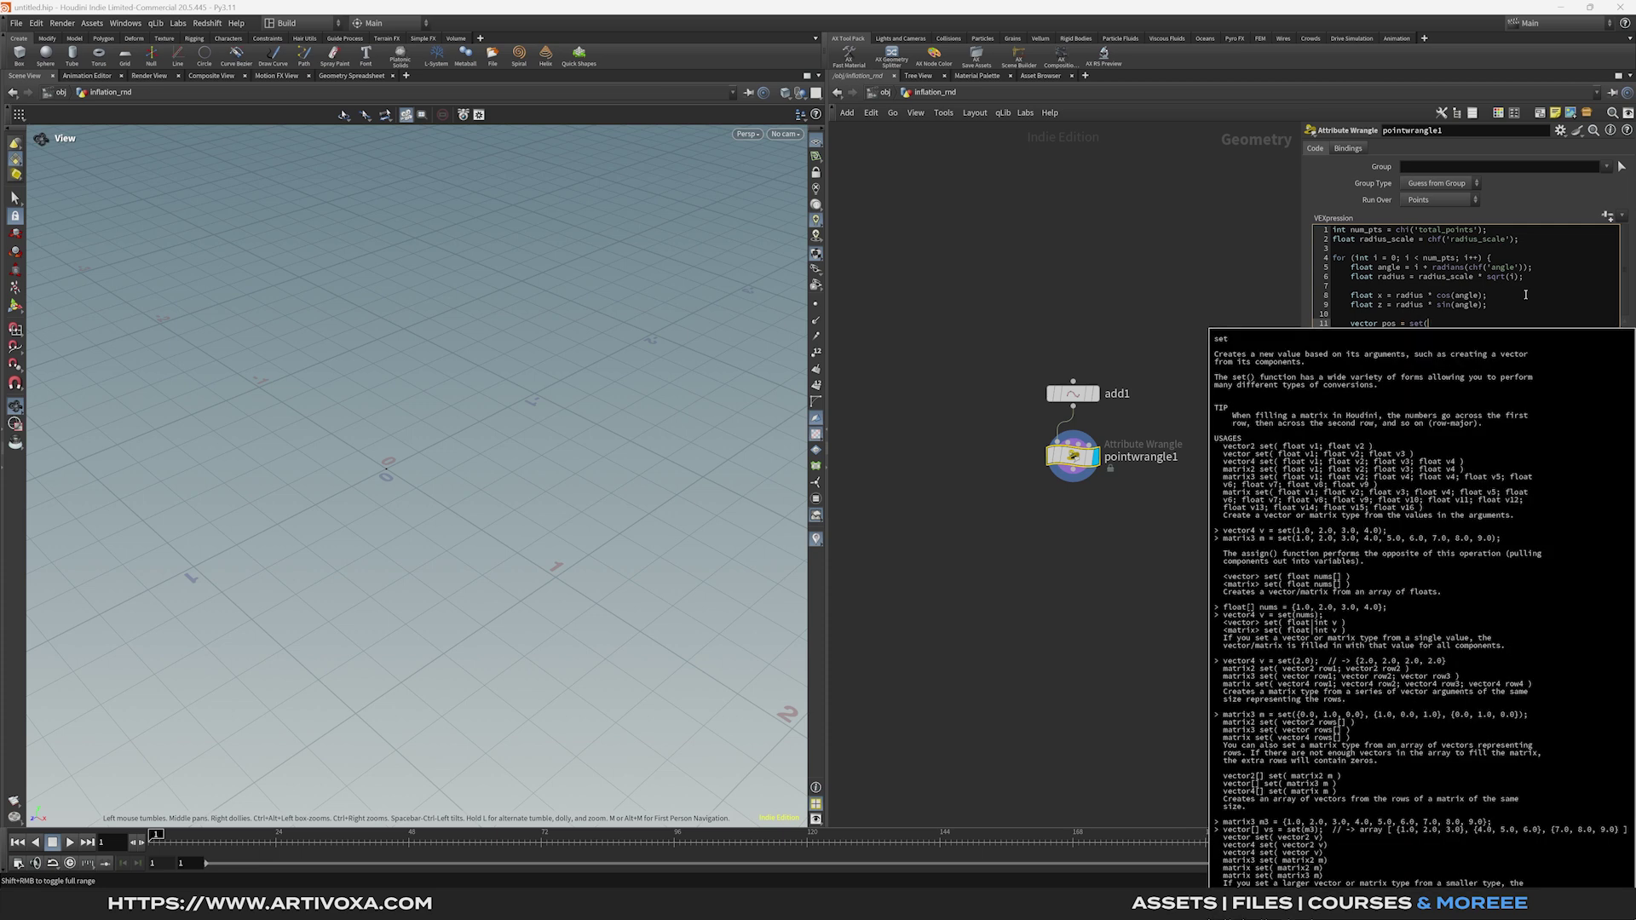
{"action": "type", "text": "x, 0, z);"}
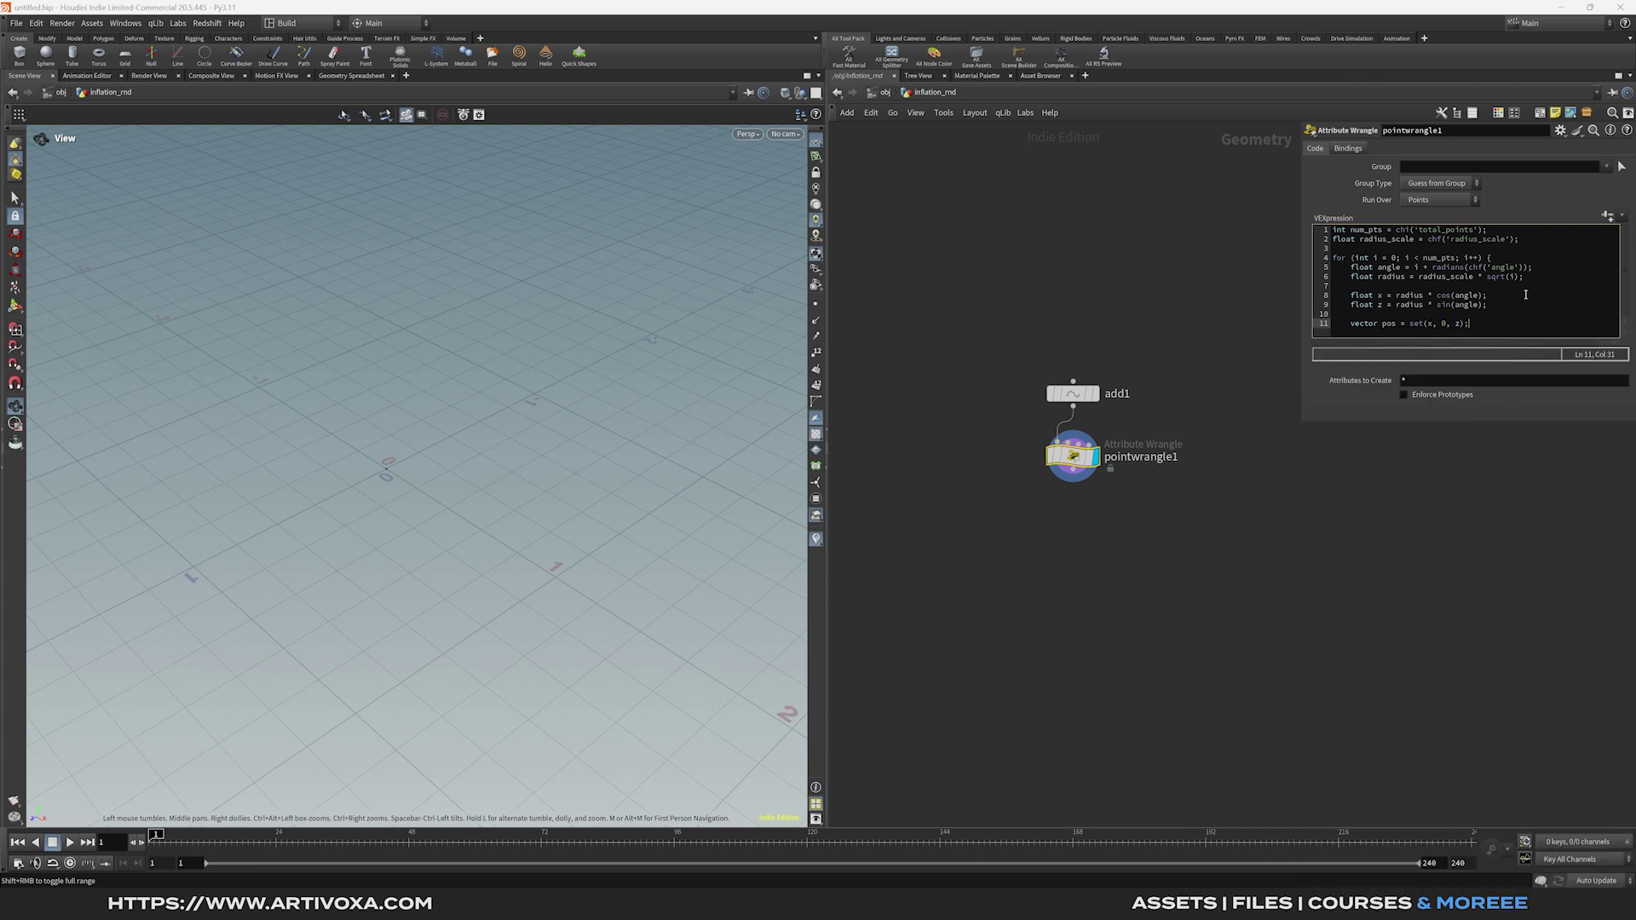
{"action": "key", "text": "Return"}
{"action": "type", "text": "add "}
{"action": "type", "text": "oint("}
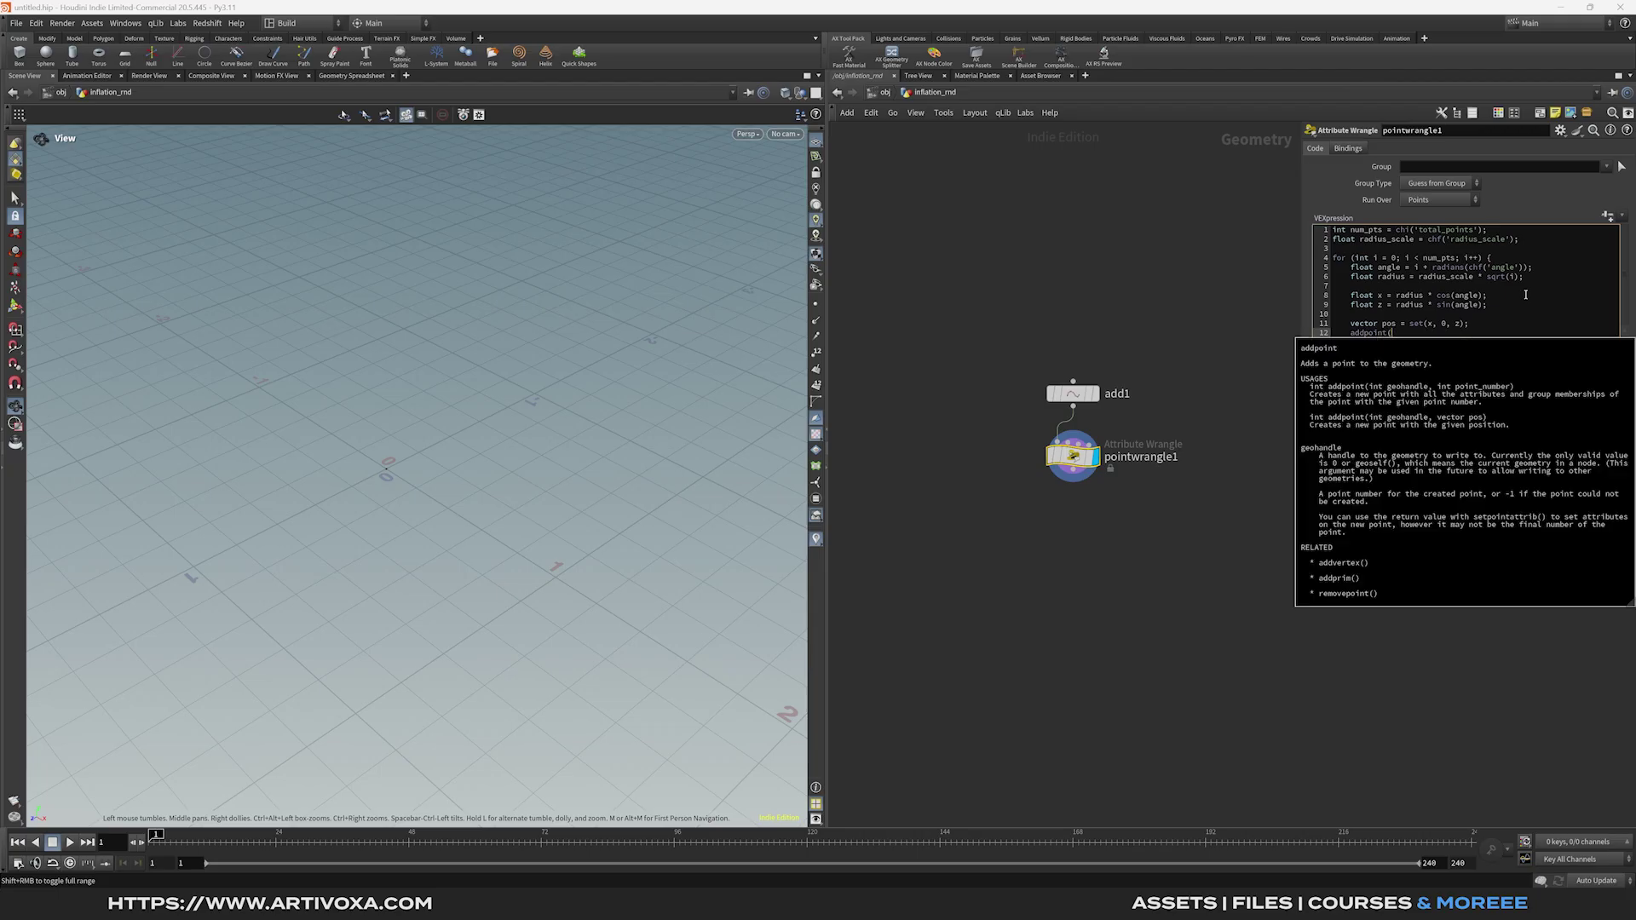
{"action": "type", "text": "0, pos);"}
{"action": "key", "text": "Return"}
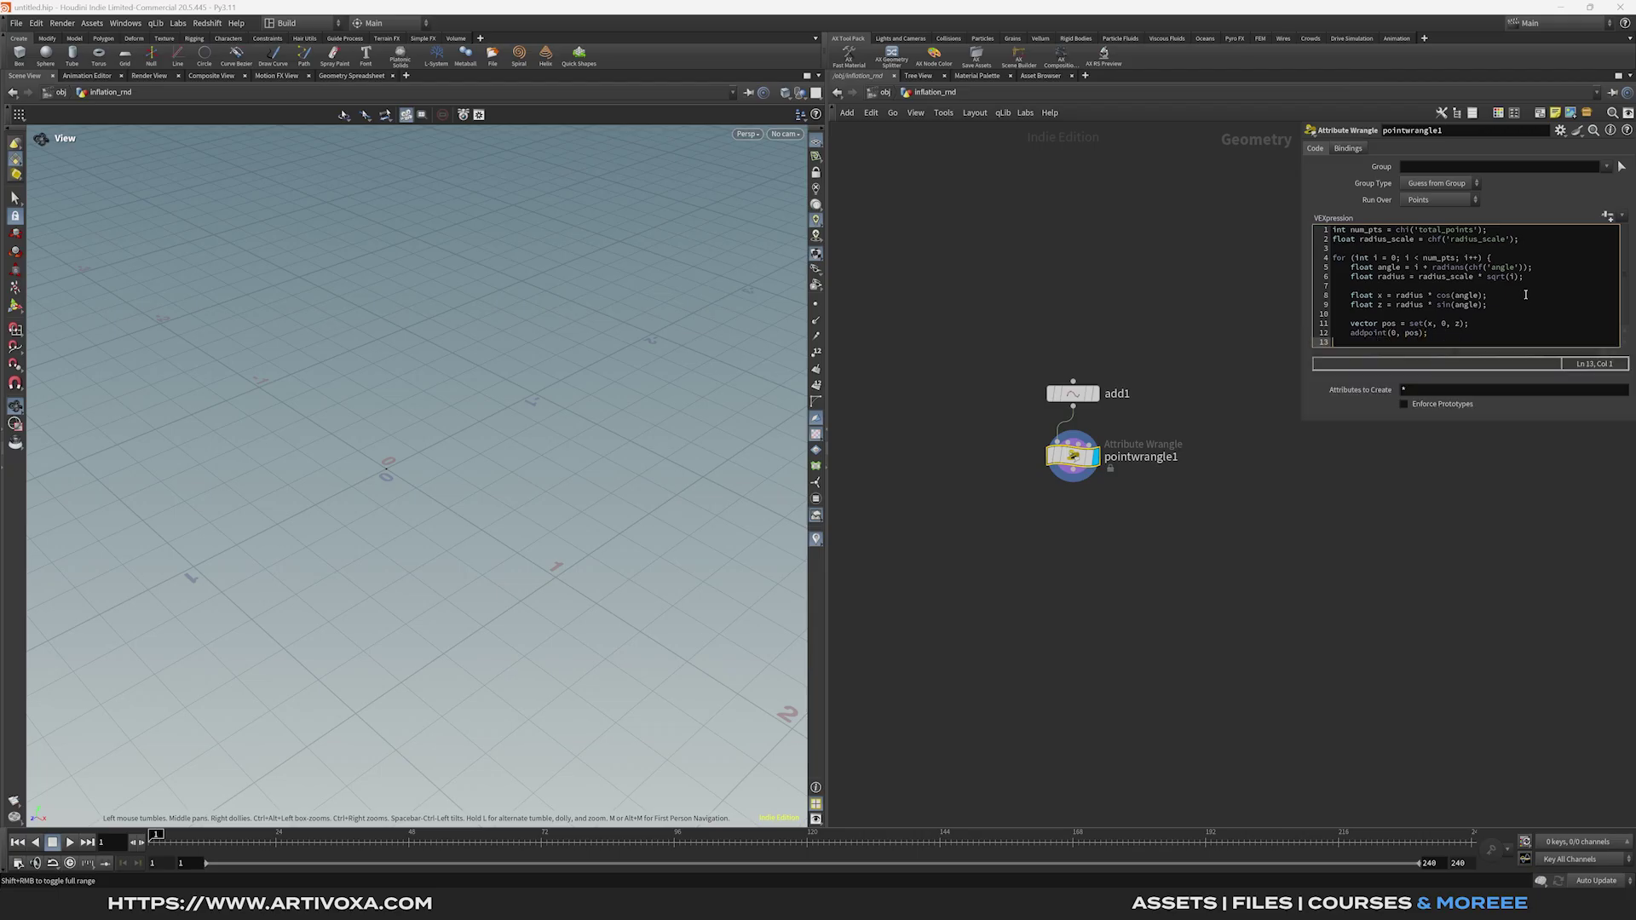
{"action": "type", "text": "}"}
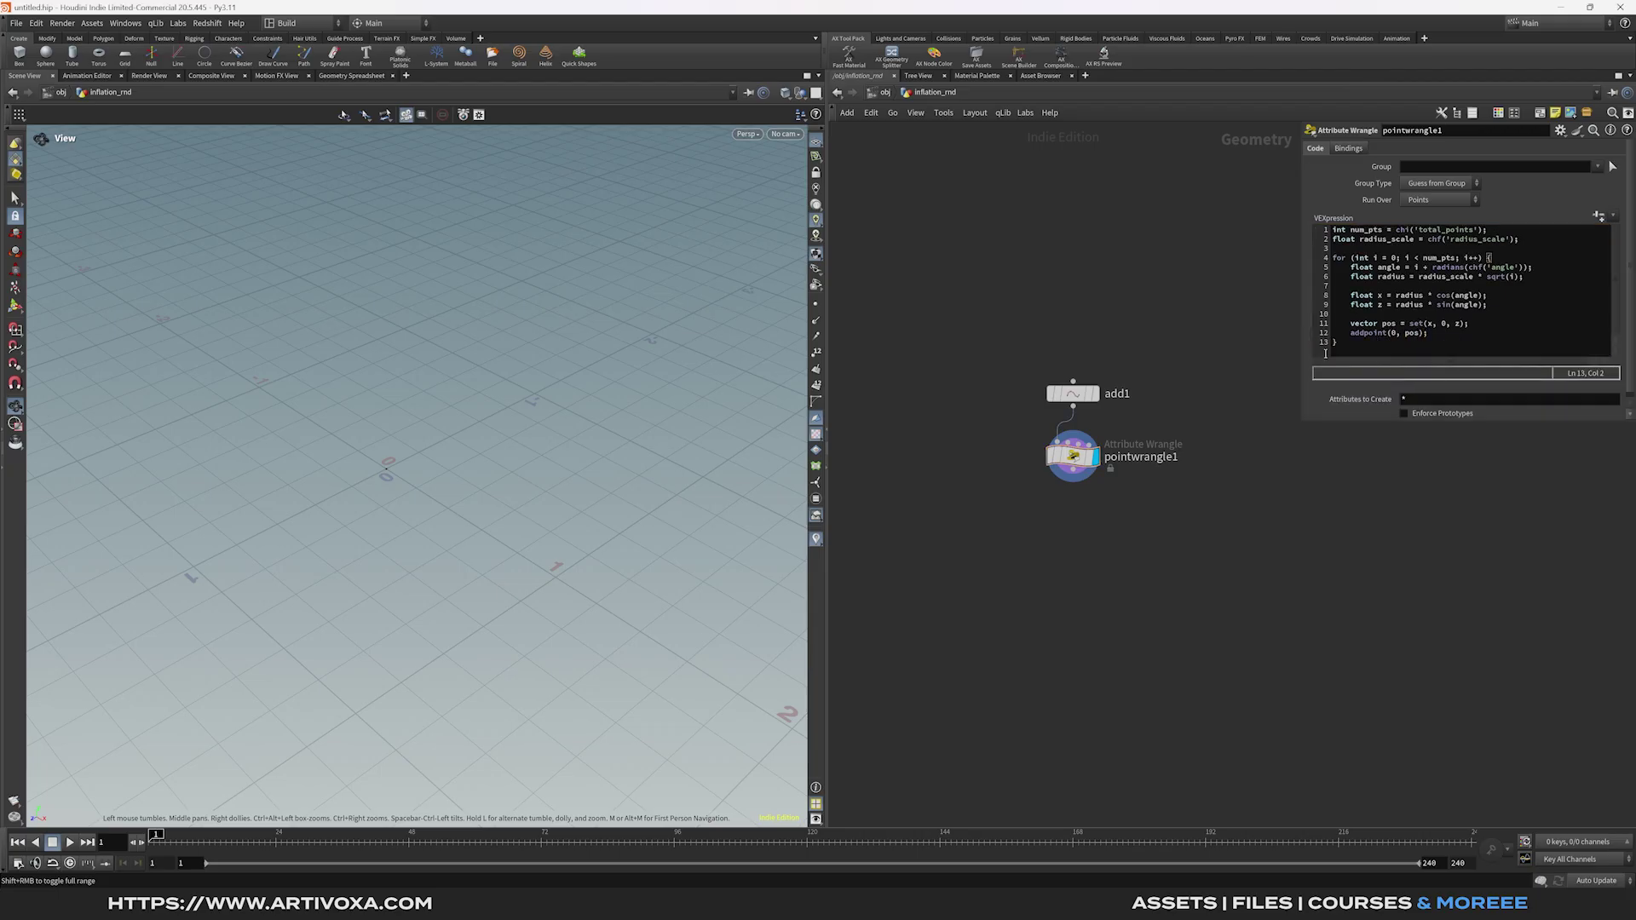
{"action": "left_click", "coordinate": [1599, 215]}
Set Total Points to 500 and Radius Scale to 0.135.
{"action": "left_click", "coordinate": [1432, 223]}
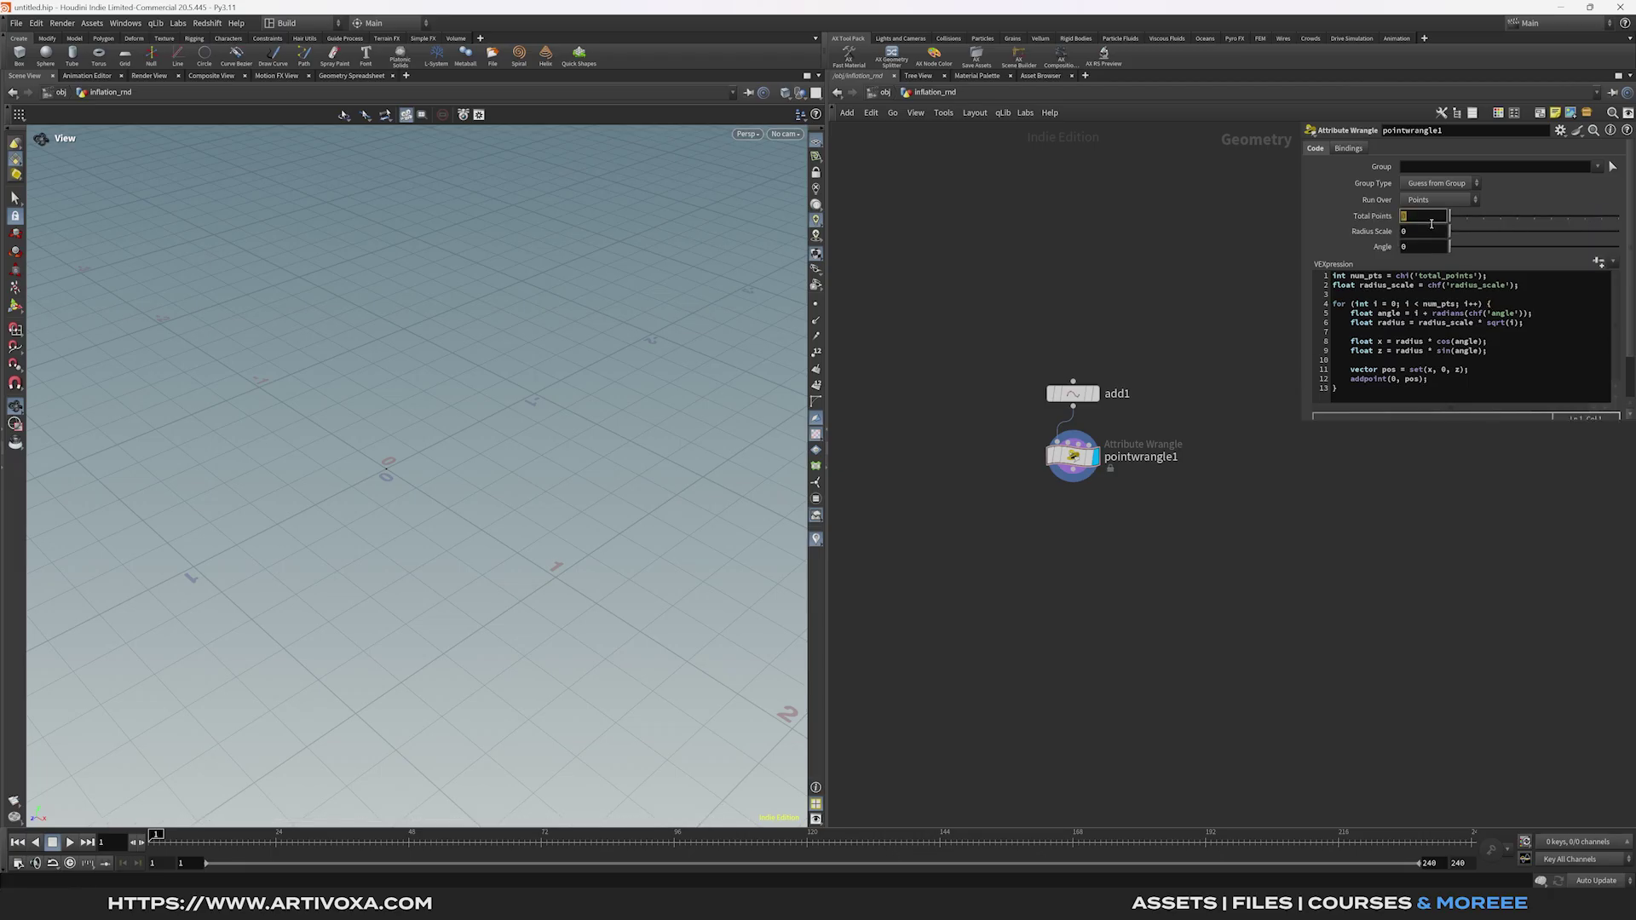
{"action": "type", "text": "500"}
{"action": "key", "text": "Return"}
{"action": "left_click", "coordinate": [1416, 231]}
{"action": "type", "text": "0.135"}
{"action": "key", "text": "Return"}
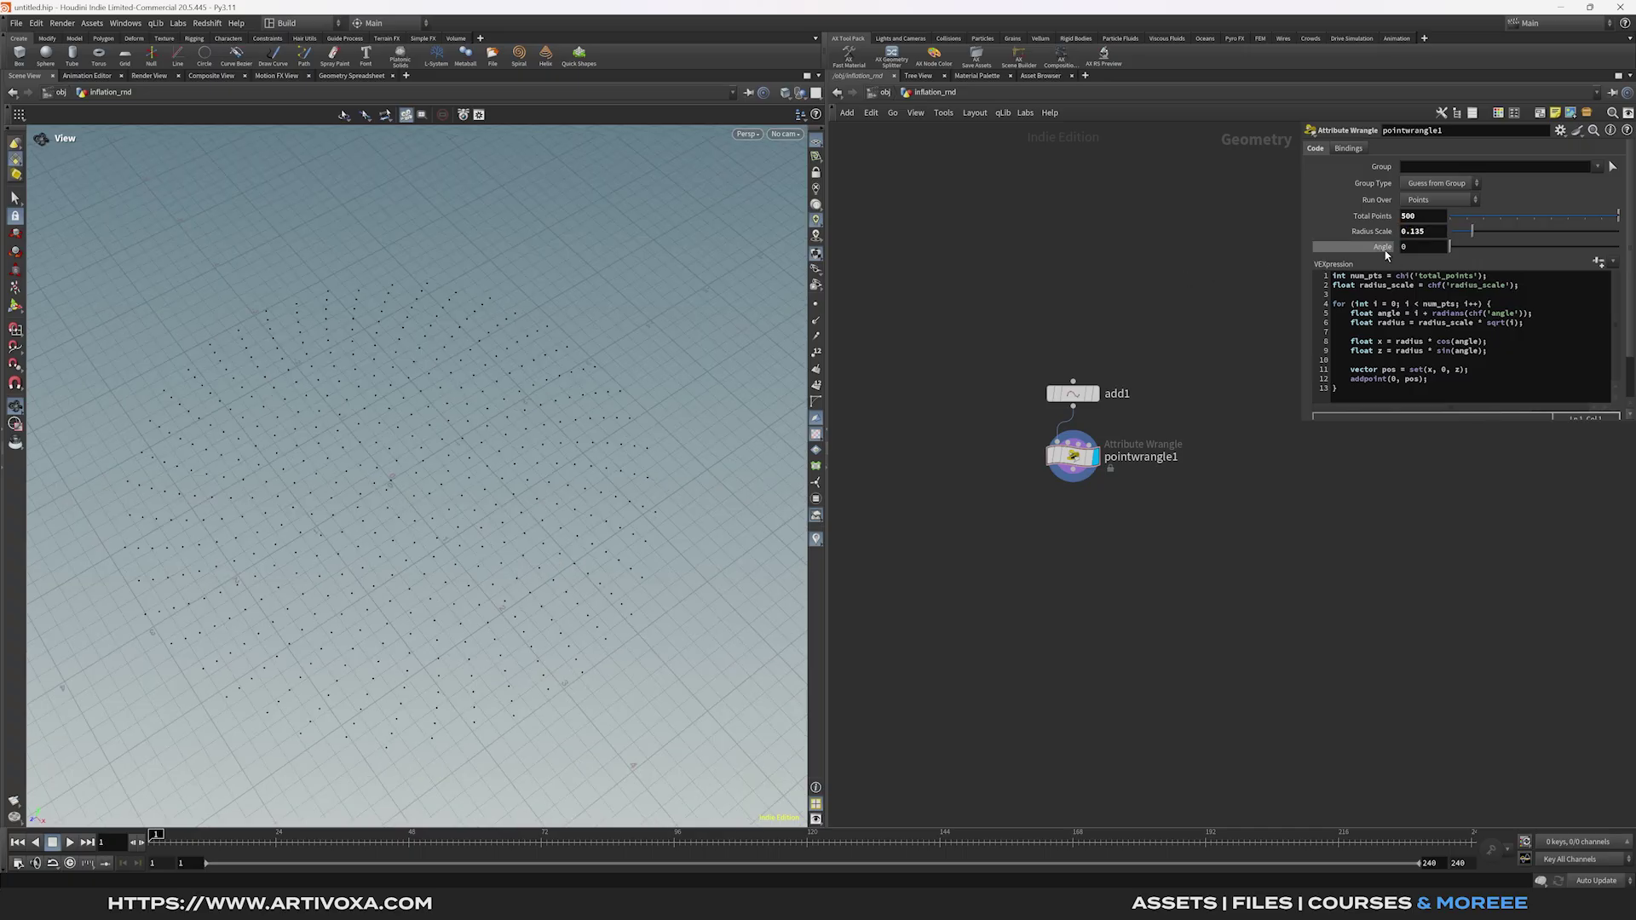
{"action": "left_click", "coordinate": [1560, 132]}
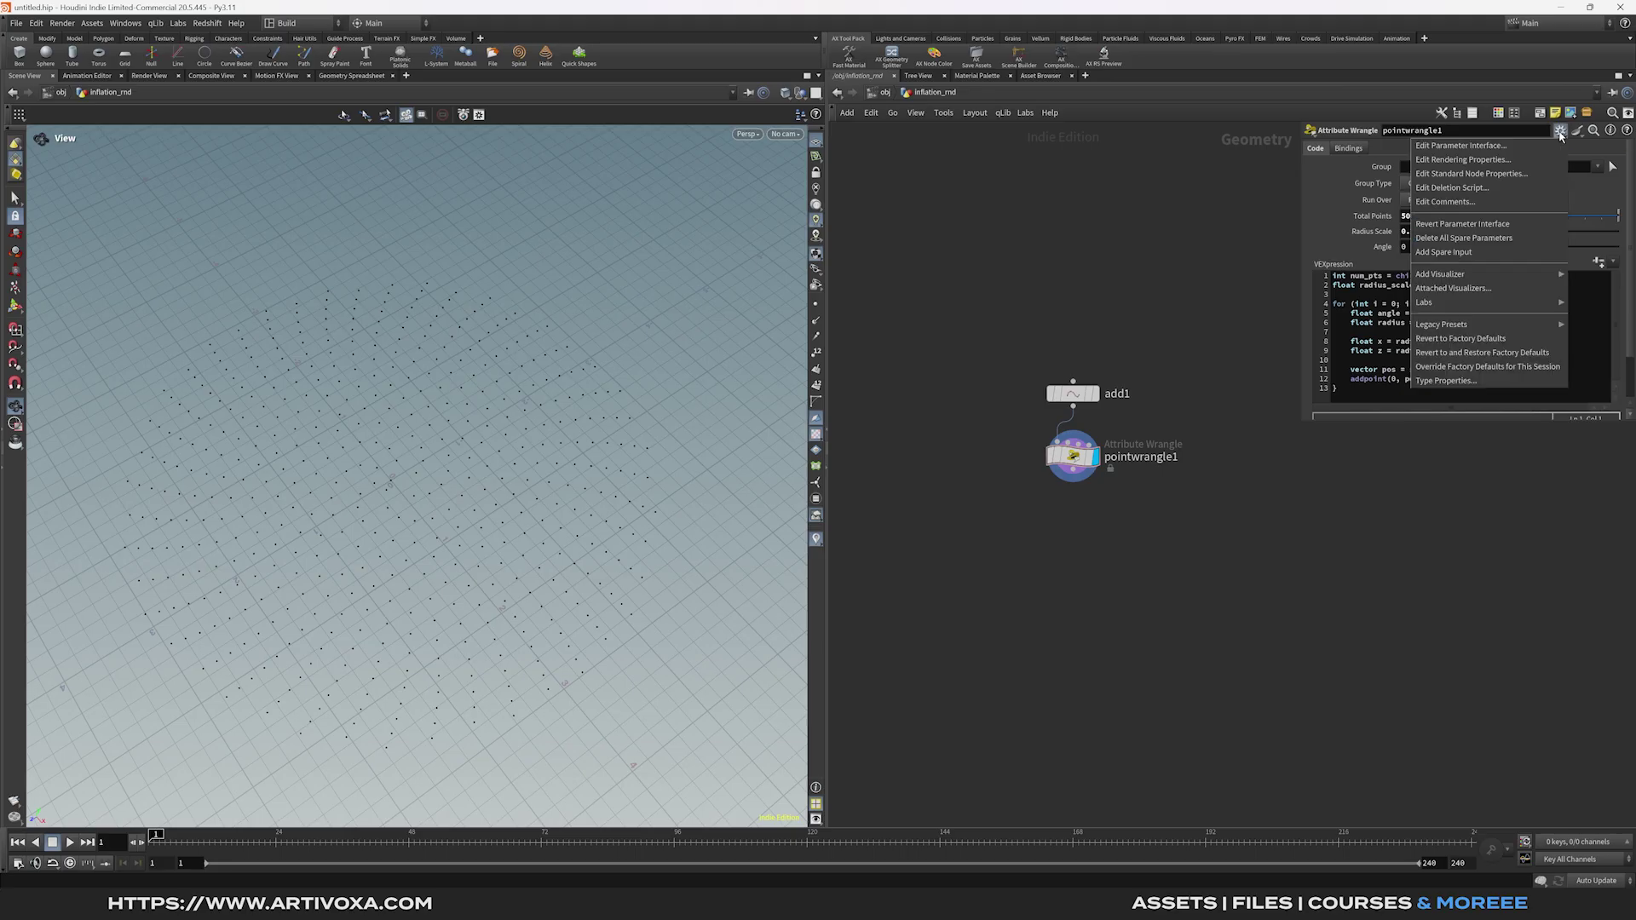
Give the Angle parameter a range of -360 to 360 in the parameter interface editor.
{"action": "left_click", "coordinate": [1469, 147]}
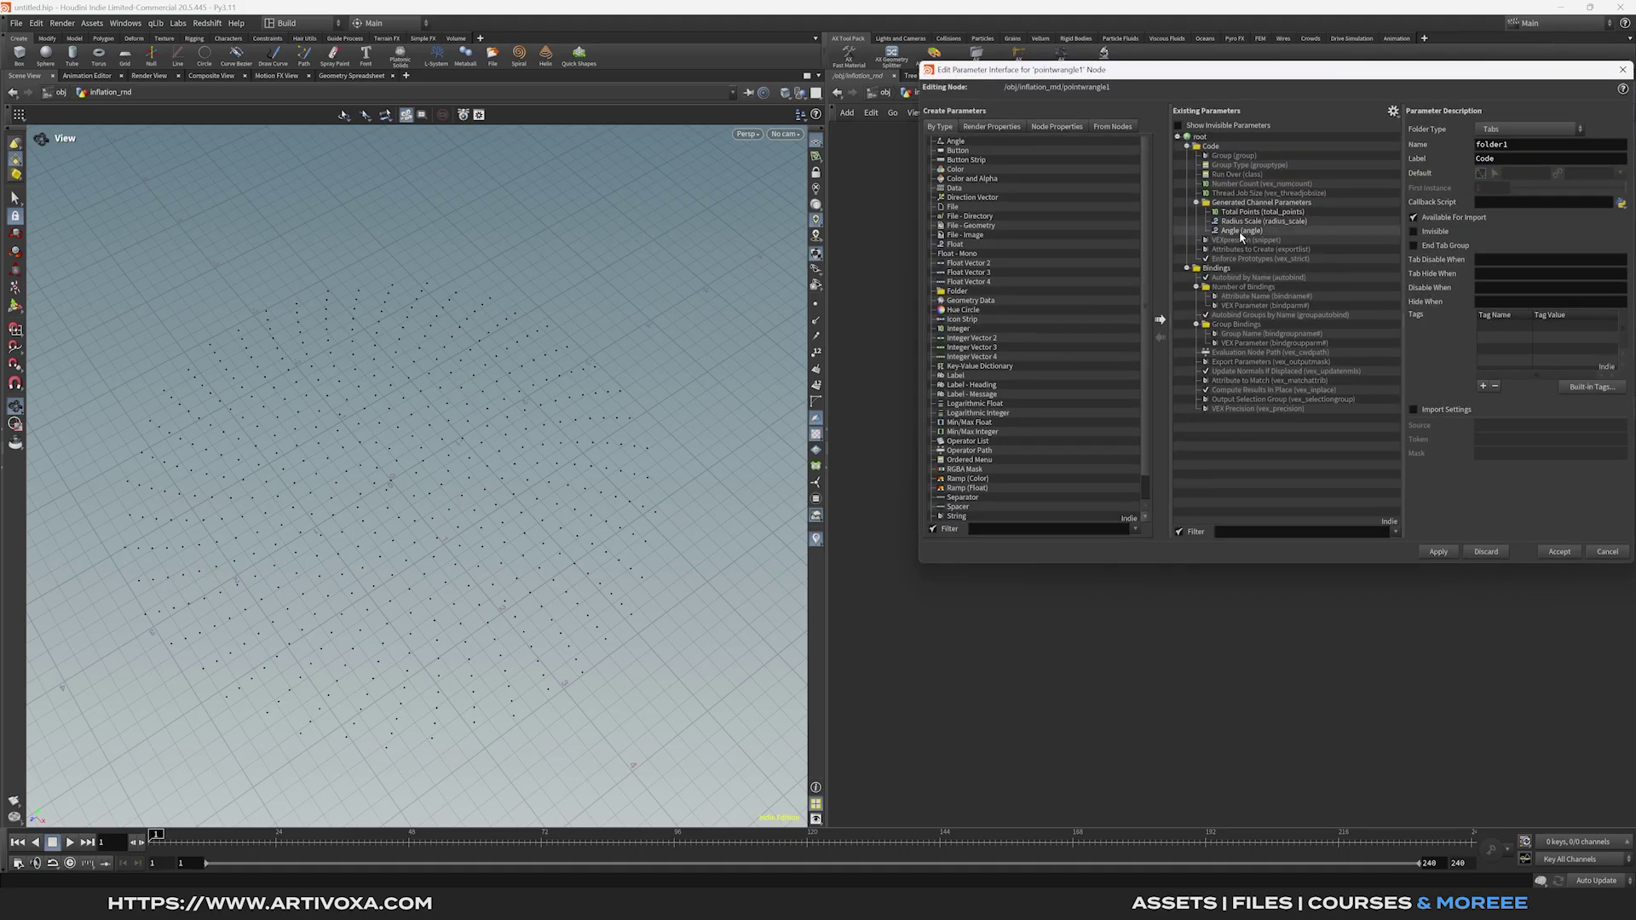
{"action": "left_click", "coordinate": [1523, 326]}
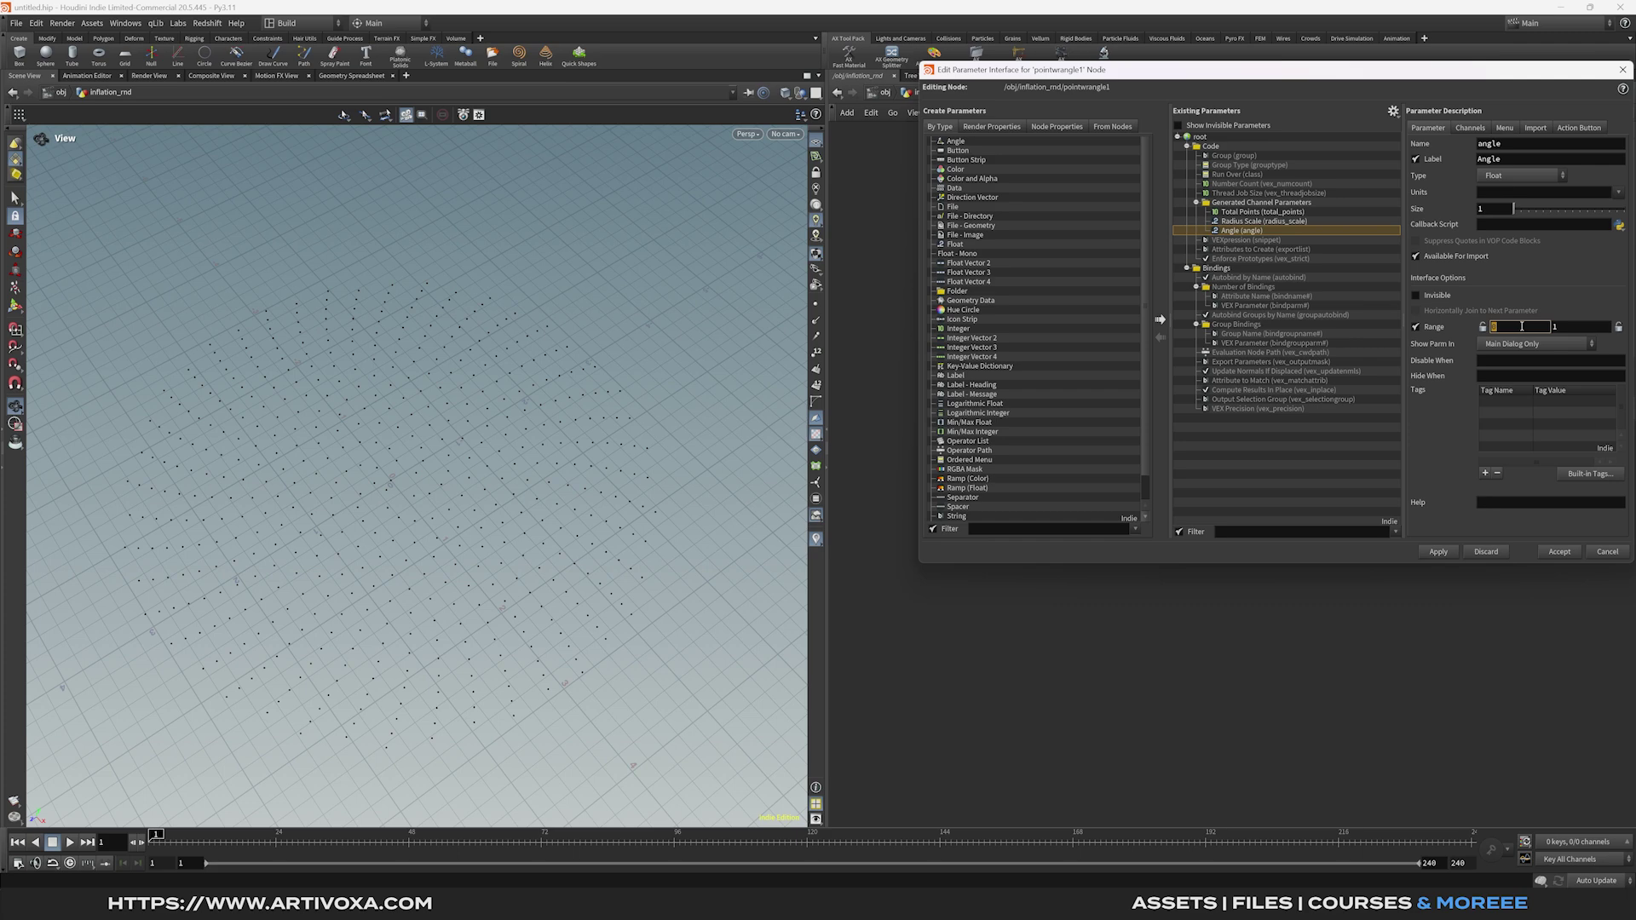
{"action": "type", "text": "-360"}
{"action": "left_click", "coordinate": [1577, 329]}
{"action": "type", "text": "360"}
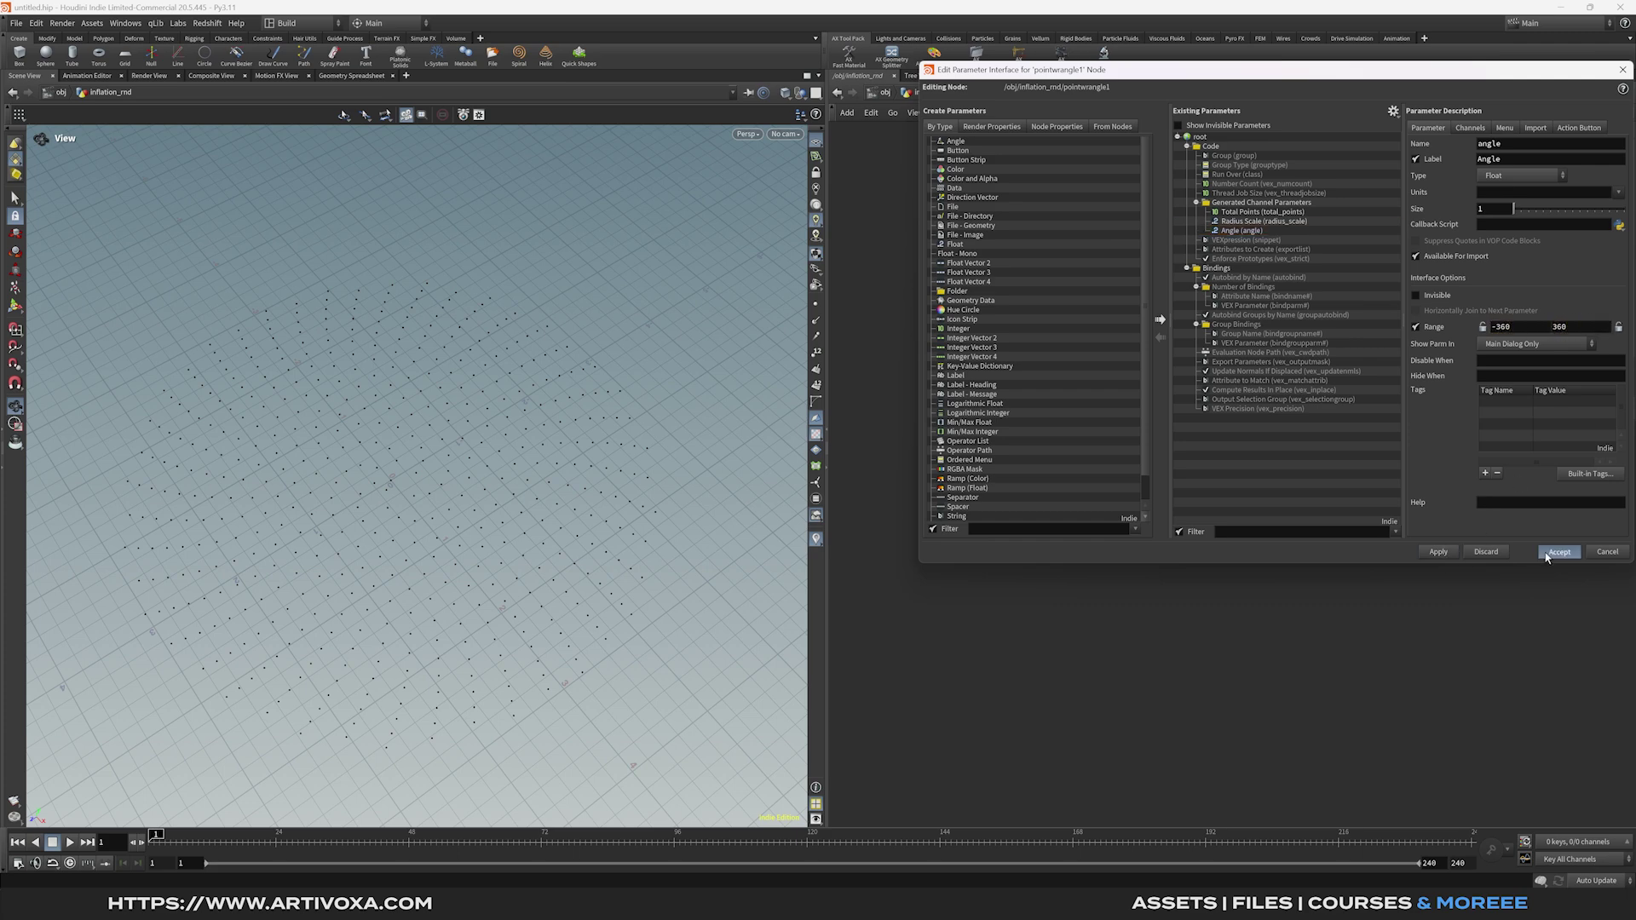
{"action": "left_click", "coordinate": [1560, 551]}
{"action": "left_click_drag", "start_coordinate": [1534, 247], "coordinate": [1535, 247]}
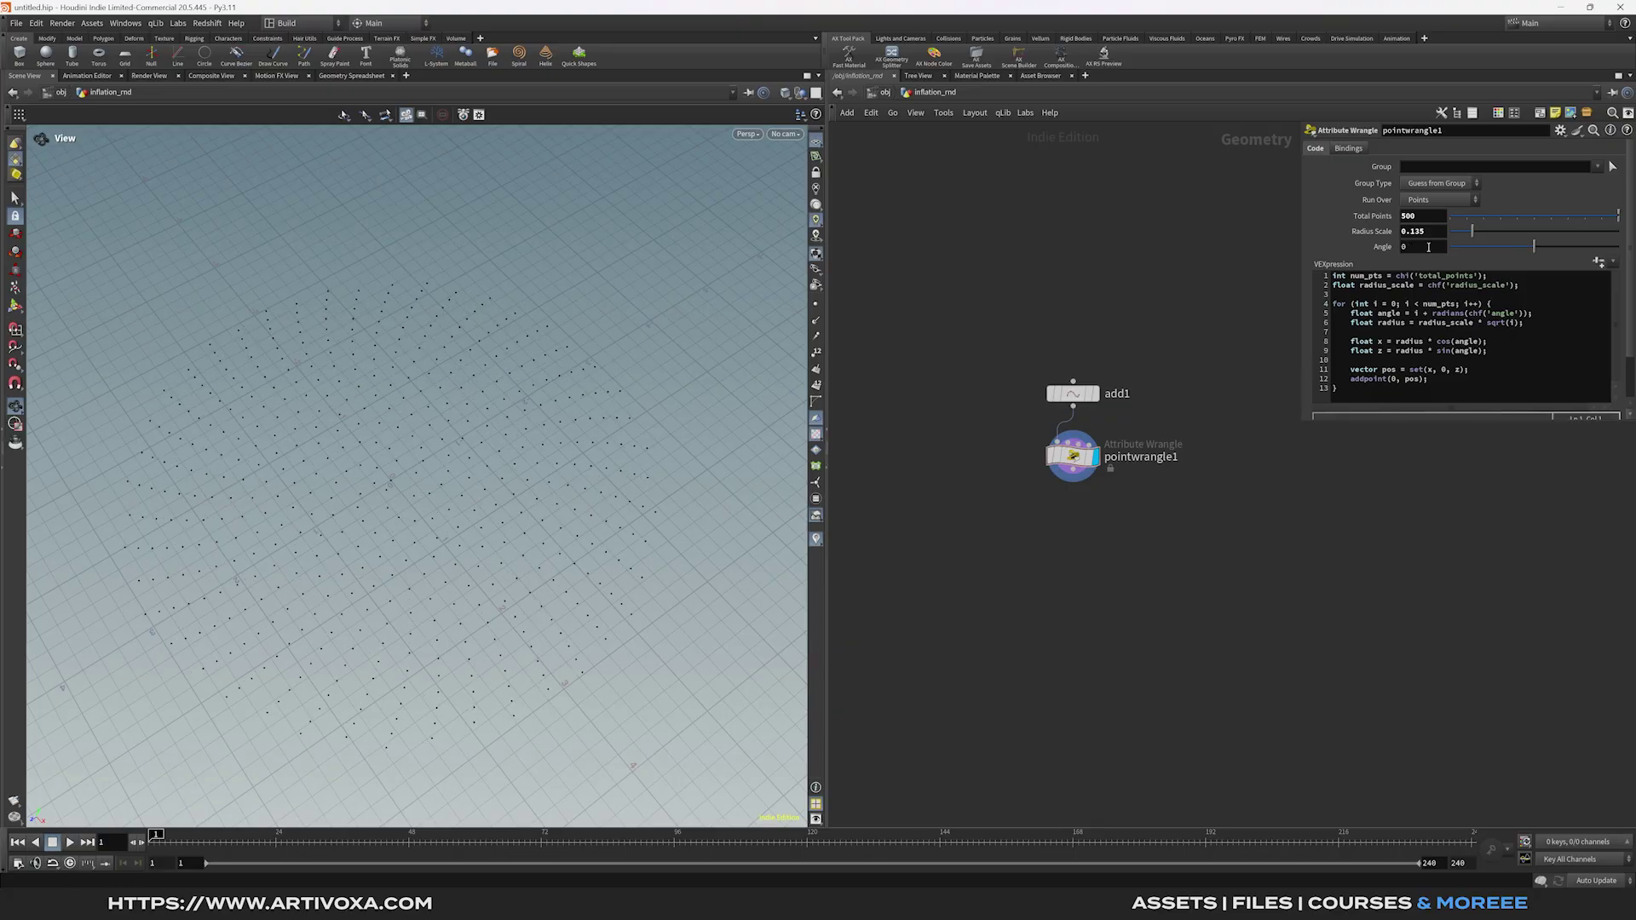
{"action": "left_click", "coordinate": [1429, 248]}
Set Angle to 137.5 to form the sunflower spiral of points.
{"action": "type", "text": "137.5"}
{"action": "key", "text": "Return"}
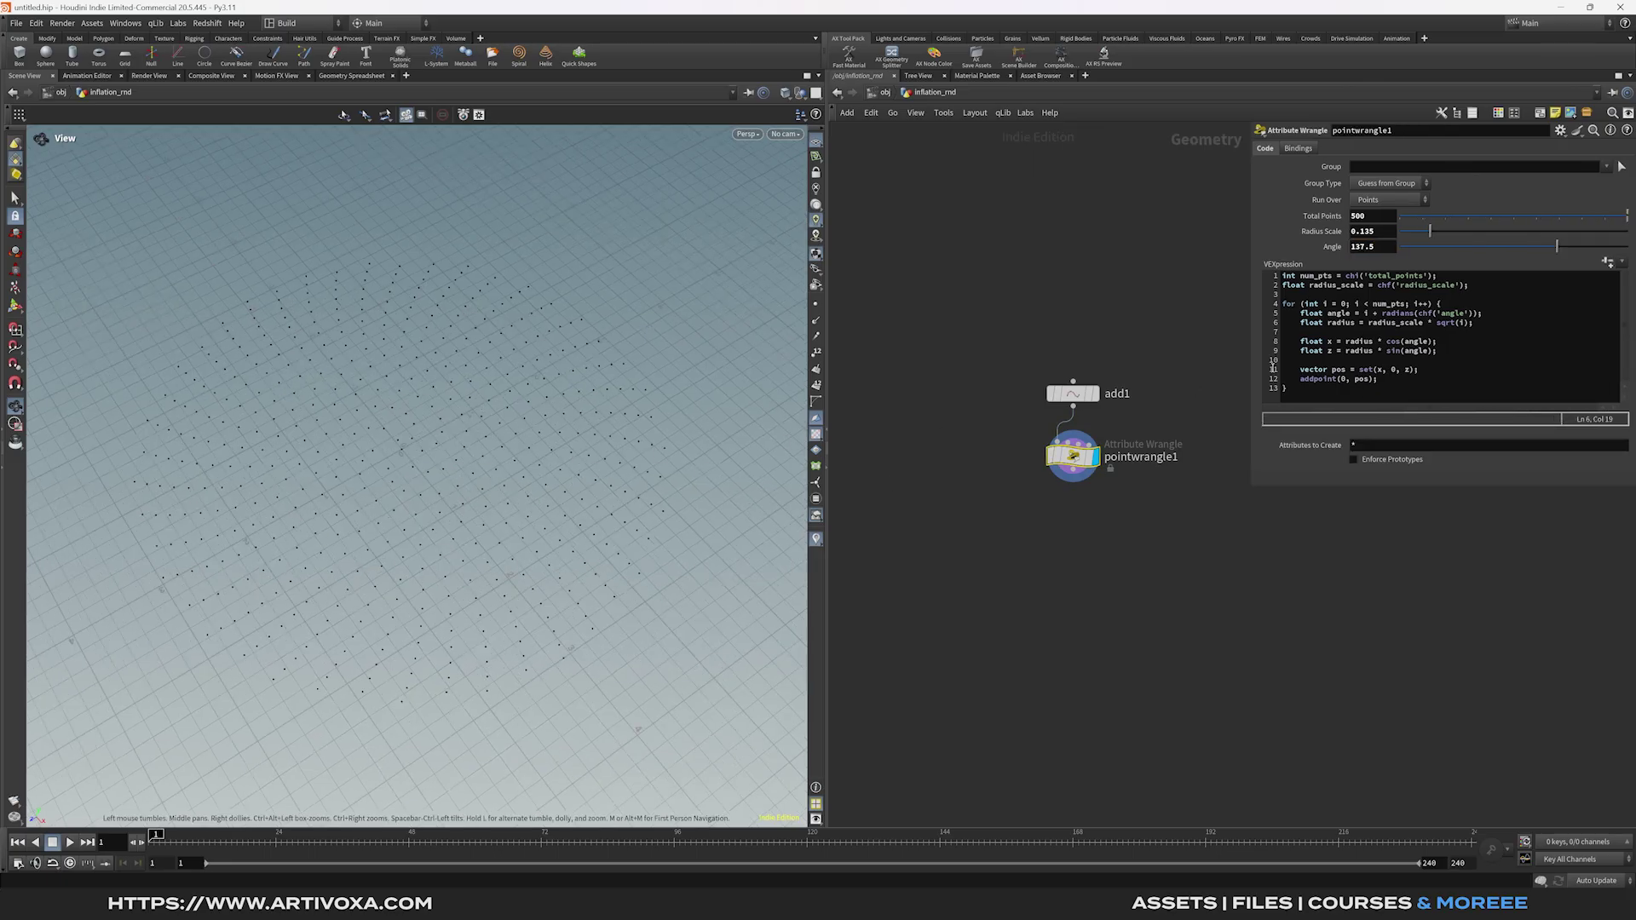
{"action": "left_click", "coordinate": [1377, 314]}
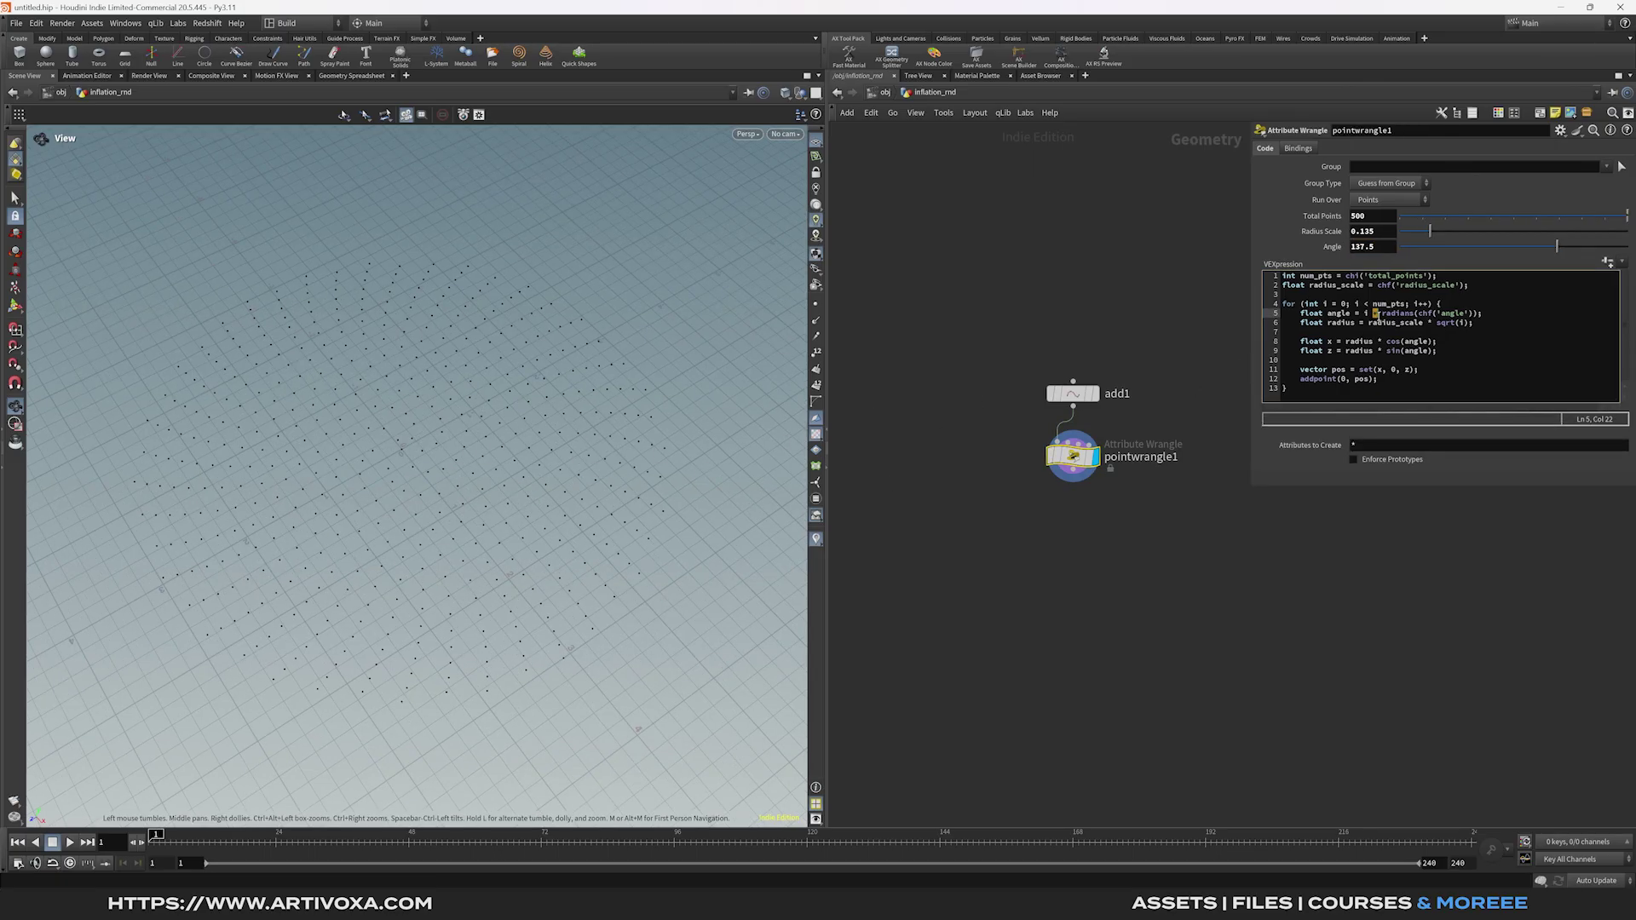
{"action": "left_click_drag", "start_coordinate": [559, 431], "coordinate": [583, 527]}
Switch the viewport background color scheme to Dark.
{"action": "key", "text": "d"}
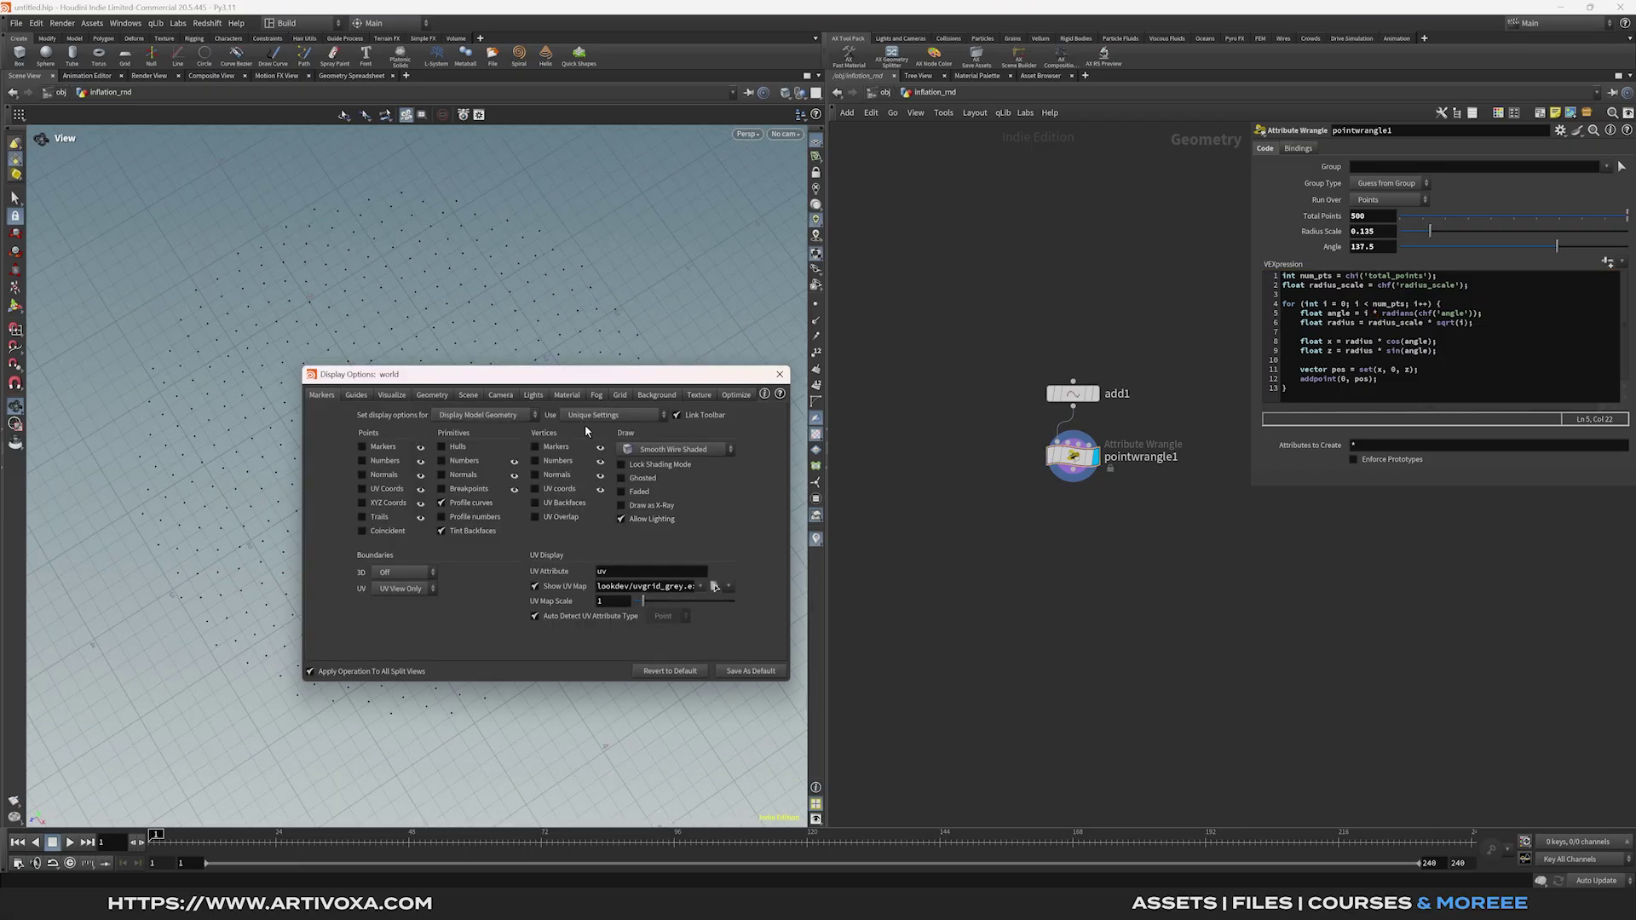
{"action": "left_click", "coordinate": [656, 395]}
{"action": "left_click", "coordinate": [409, 415]}
{"action": "left_click", "coordinate": [396, 457]}
{"action": "left_click", "coordinate": [409, 415]}
{"action": "left_click", "coordinate": [403, 444]}
{"action": "key", "text": "Escape"}
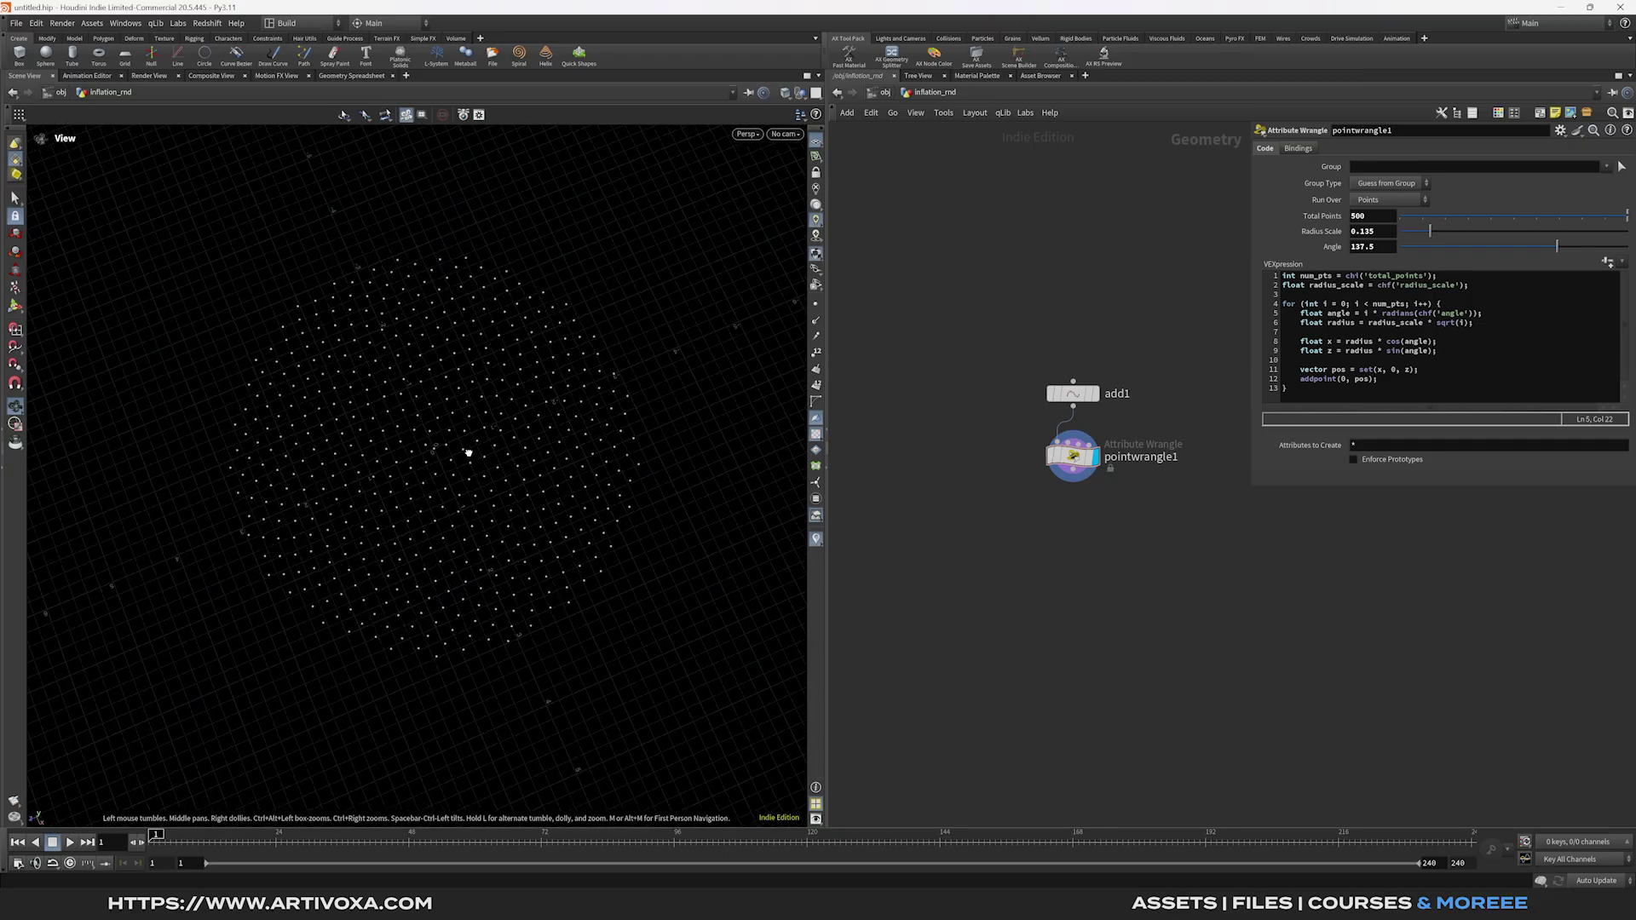
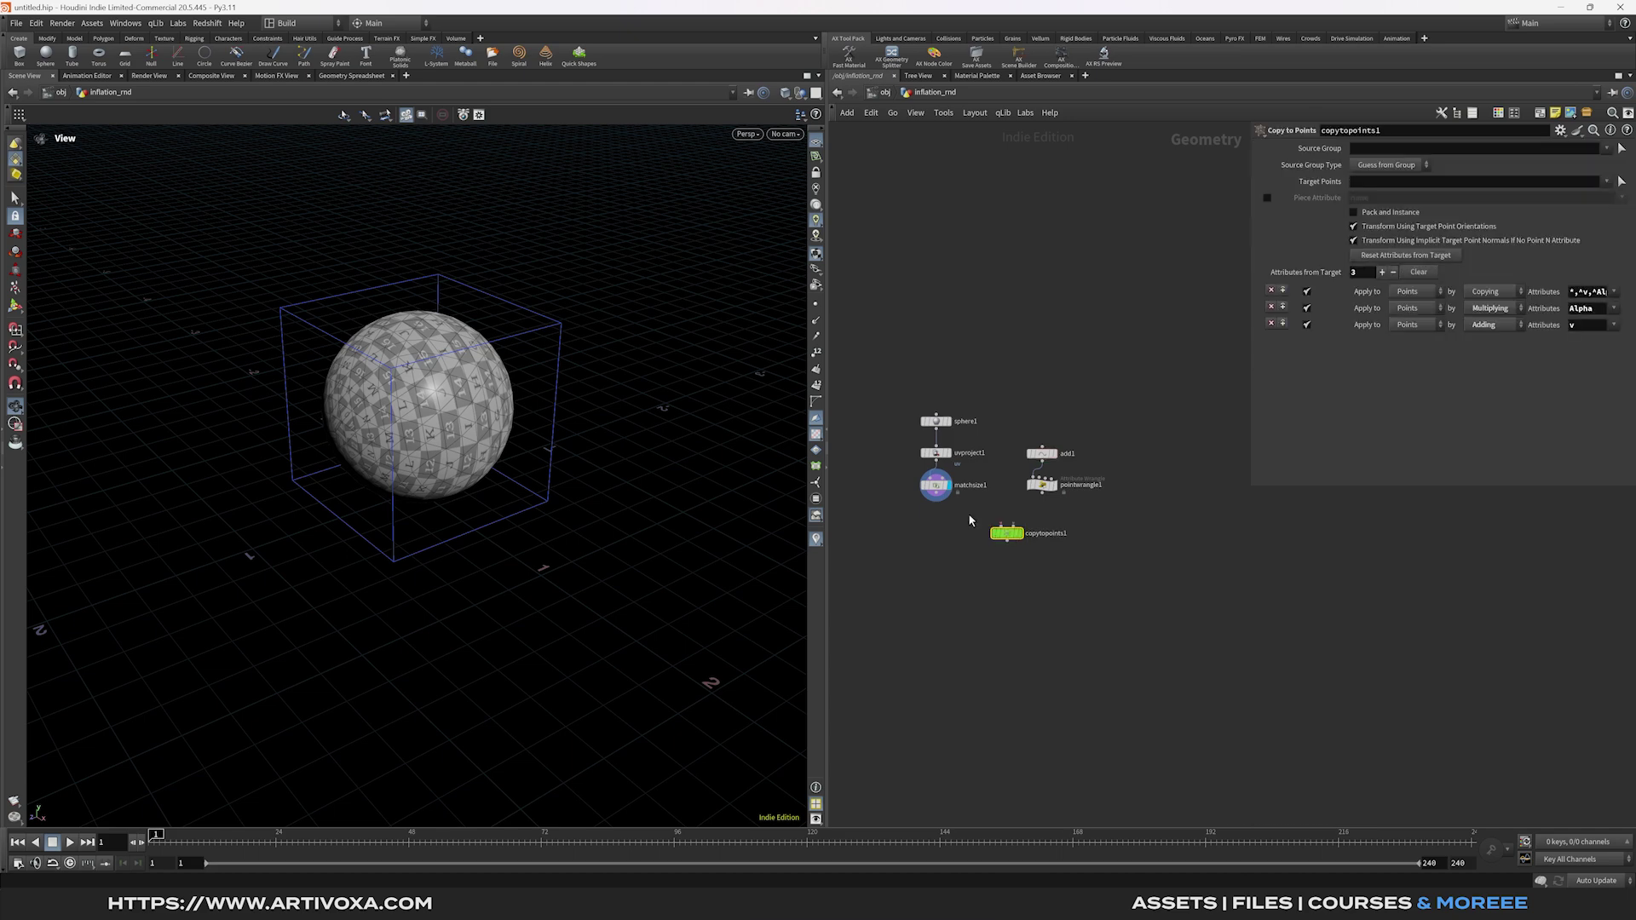
Wire the matched sphere into a Copy to Points node and display the copied spheres.
{"action": "left_click_drag", "start_coordinate": [936, 501], "coordinate": [1008, 531]}
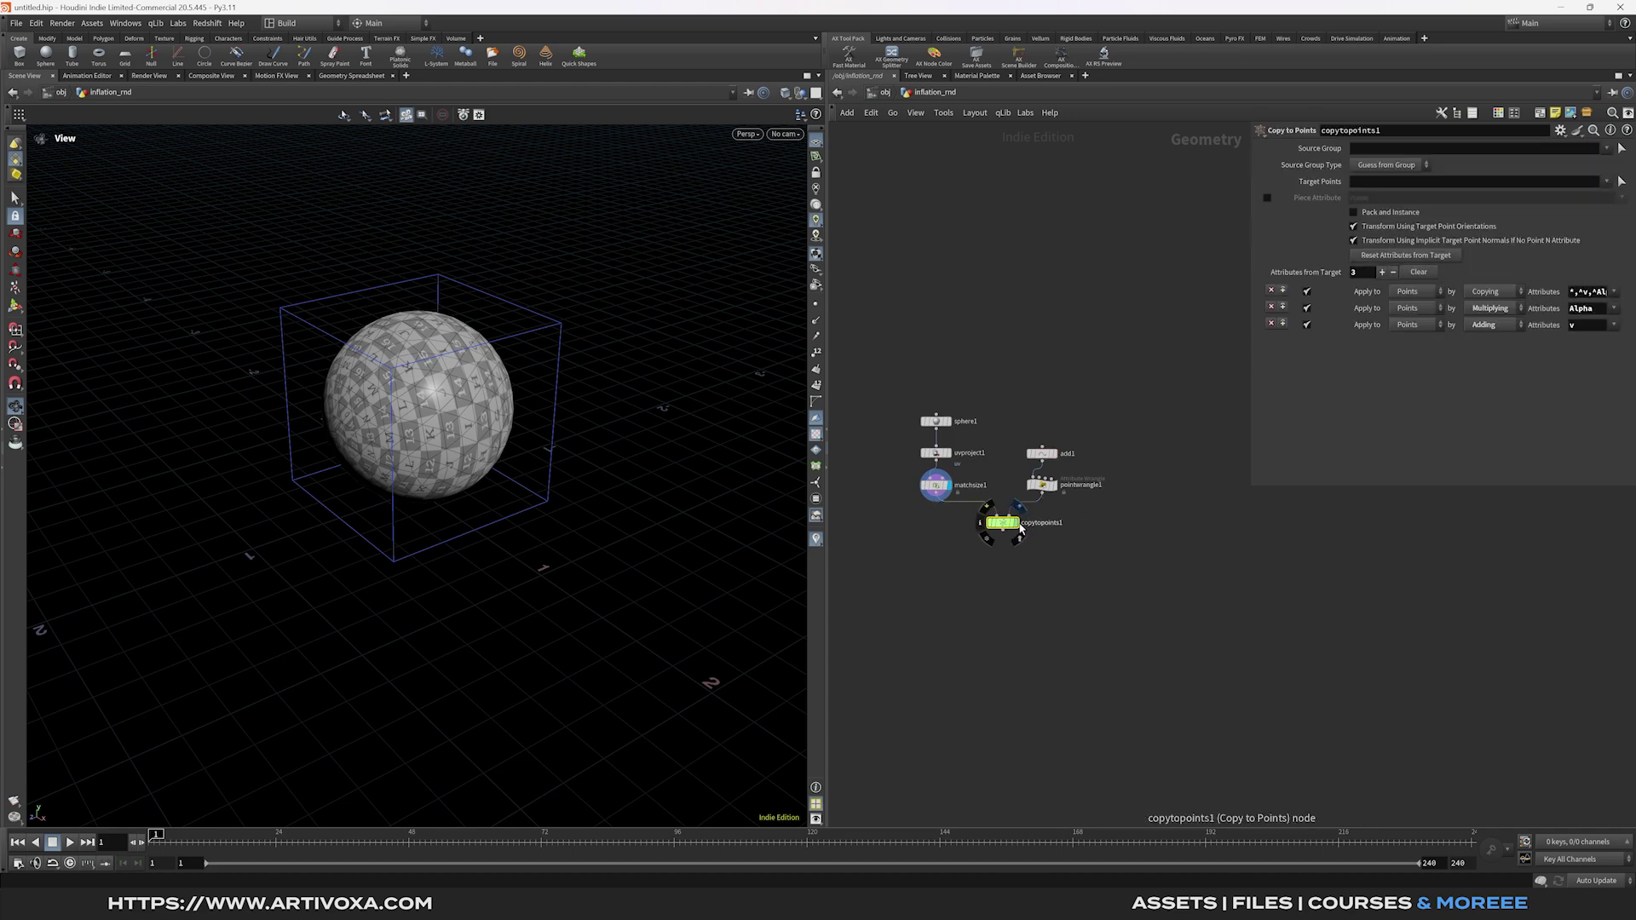
{"action": "left_click", "coordinate": [1010, 526]}
{"action": "scroll", "coordinate": [554, 512], "scroll_direction": "down", "scroll_amount": 5}
{"action": "scroll", "coordinate": [495, 543], "scroll_direction": "up", "scroll_amount": 5}
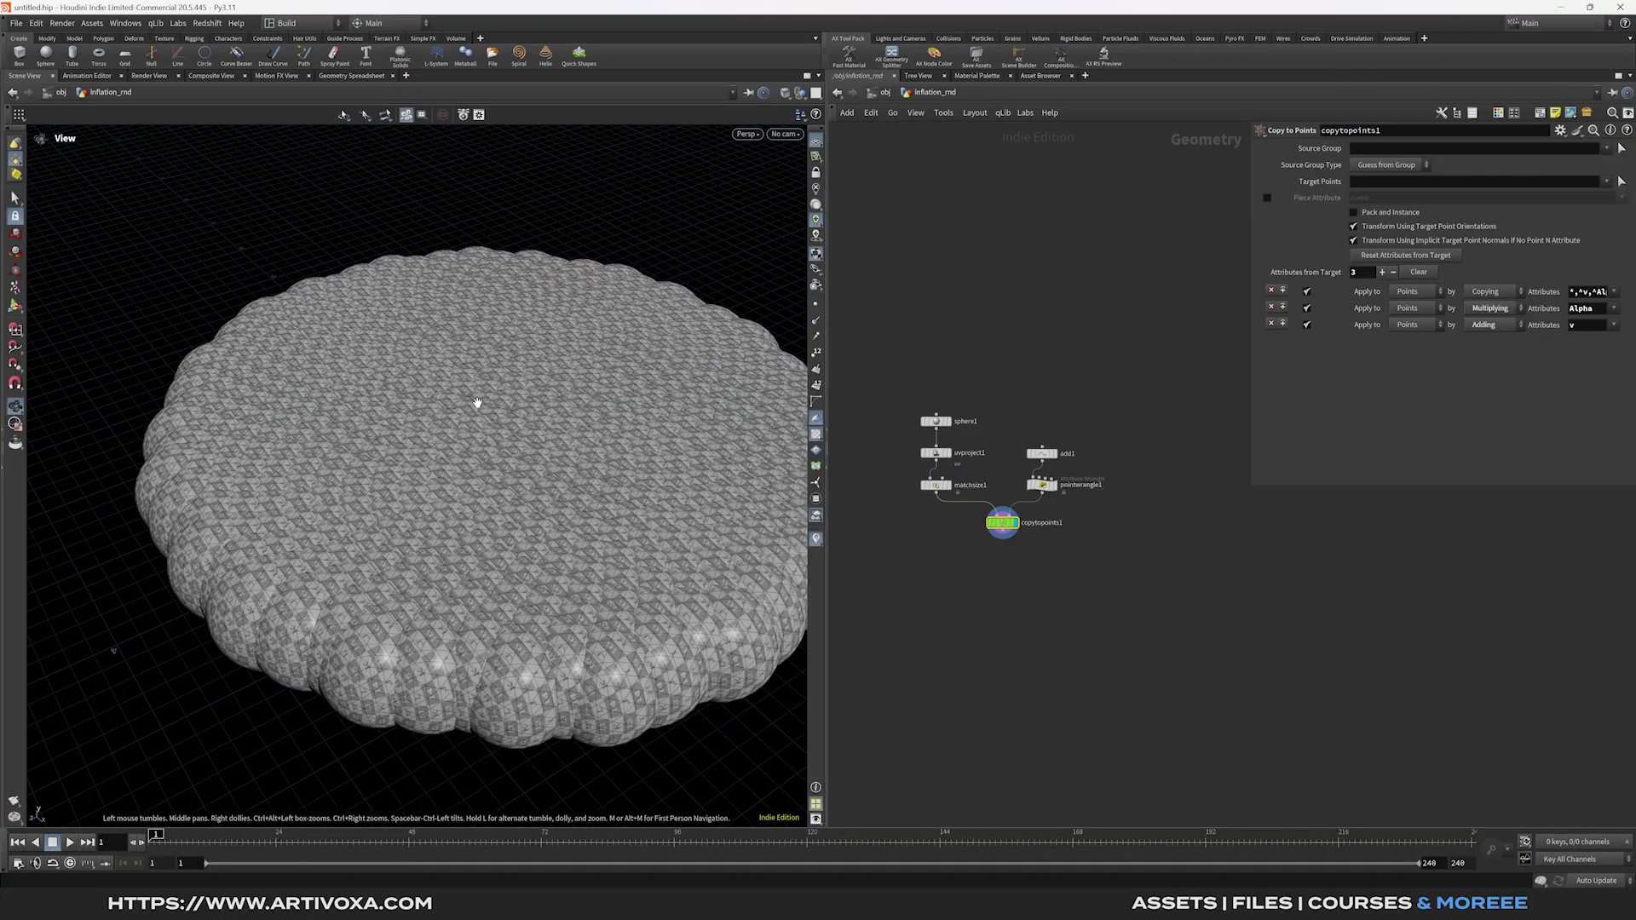
{"action": "scroll", "coordinate": [422, 501], "scroll_direction": "up", "scroll_amount": 3}
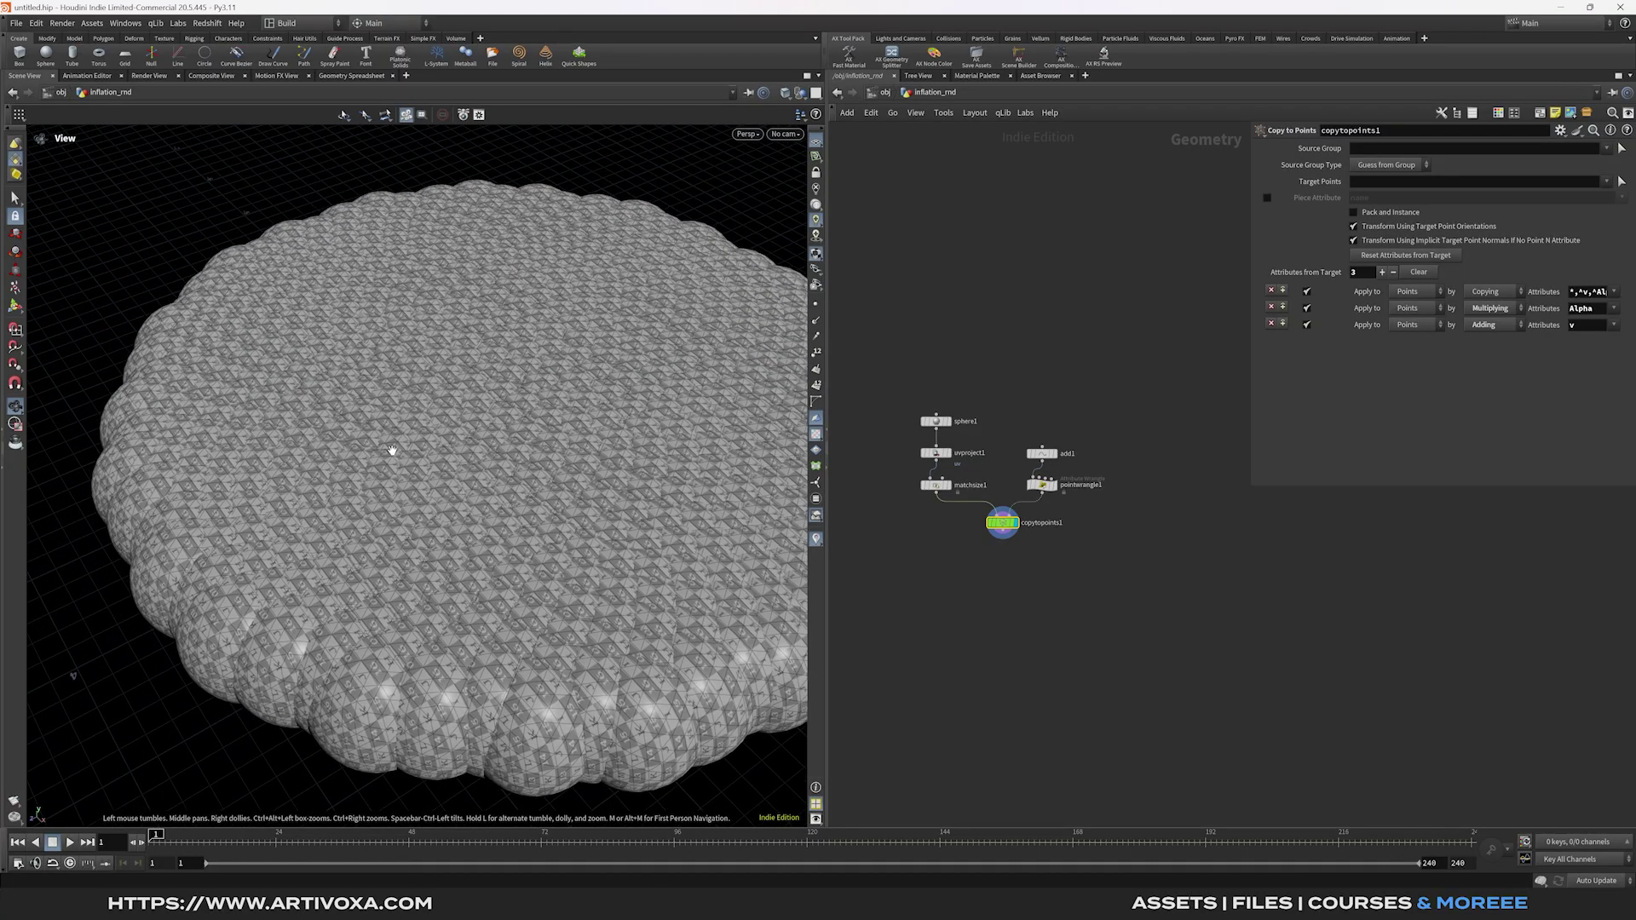
Set sphere1's Uniform Scale to 0.1 and keyframe it at frame 1.
{"action": "left_click", "coordinate": [937, 421]}
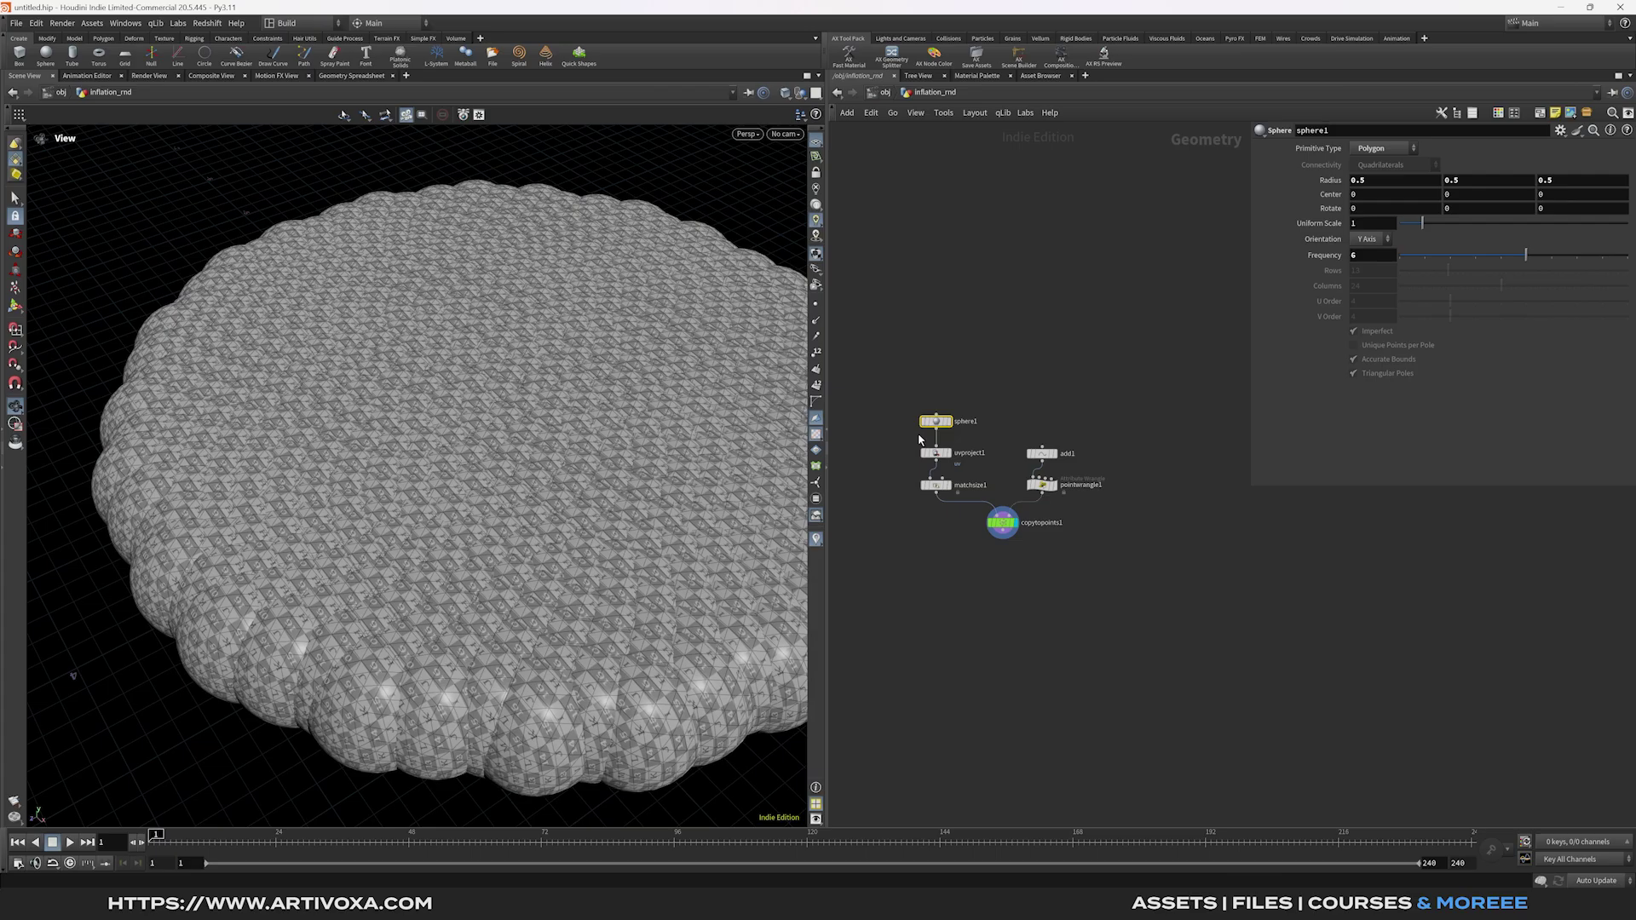
{"action": "left_click_drag", "start_coordinate": [1422, 224], "coordinate": [1406, 232]}
{"action": "left_click", "coordinate": [1382, 227]}
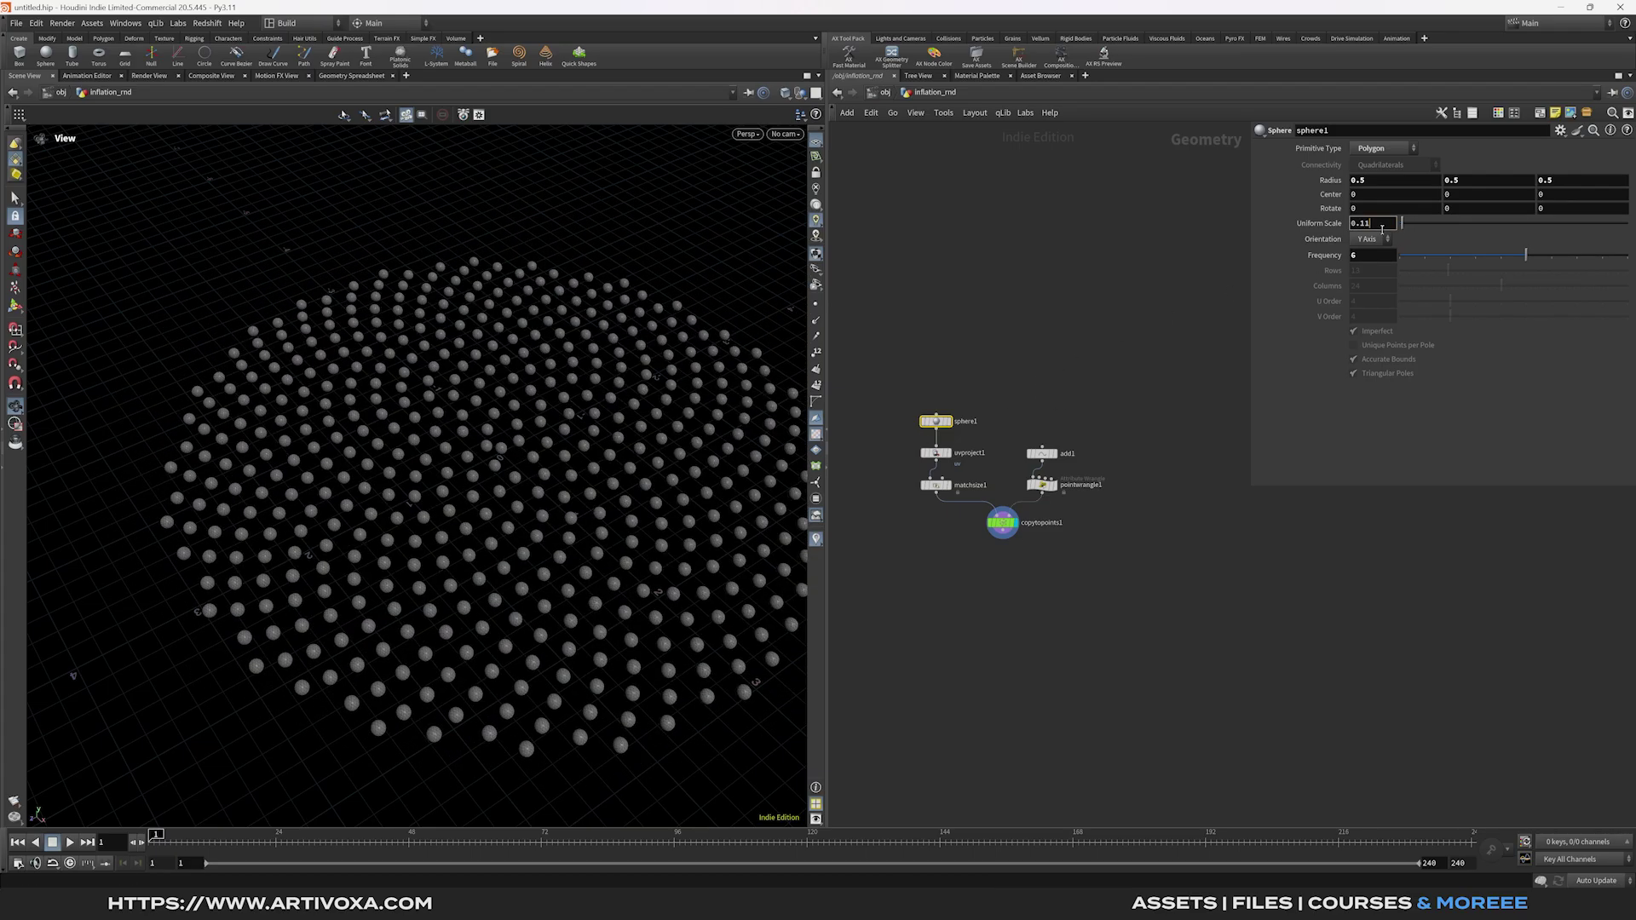
{"action": "key", "text": "Return"}
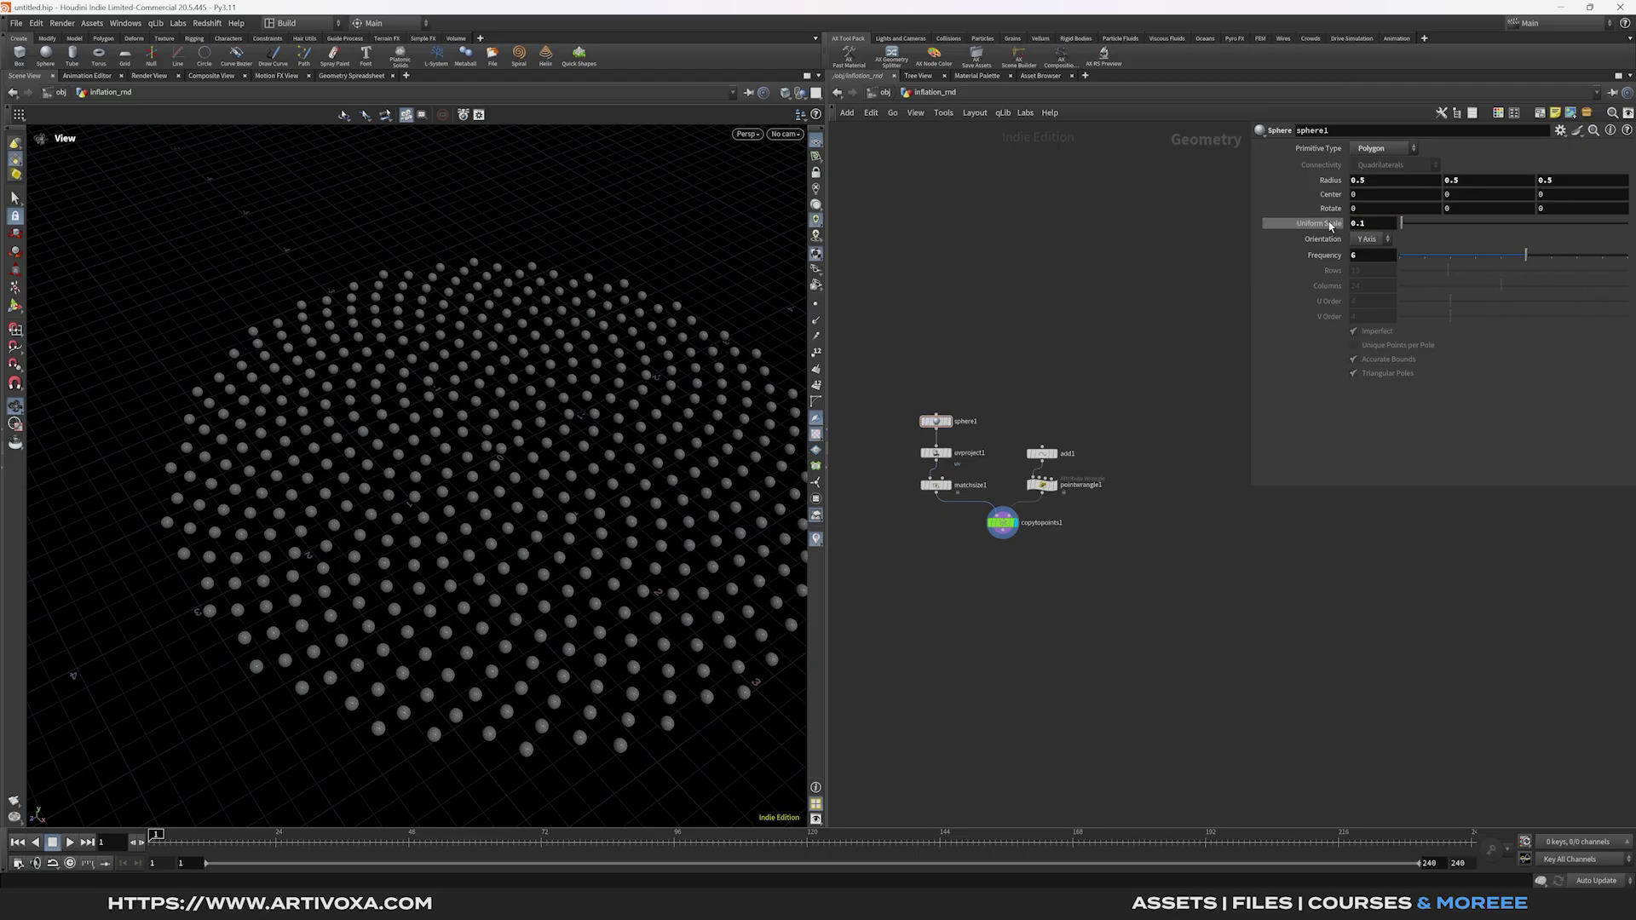
{"action": "left_click", "coordinate": [1326, 223], "text": "alt"}
Go to frame 24 and preview the copied spheres growing across the frames.
{"action": "left_click", "coordinate": [277, 837]}
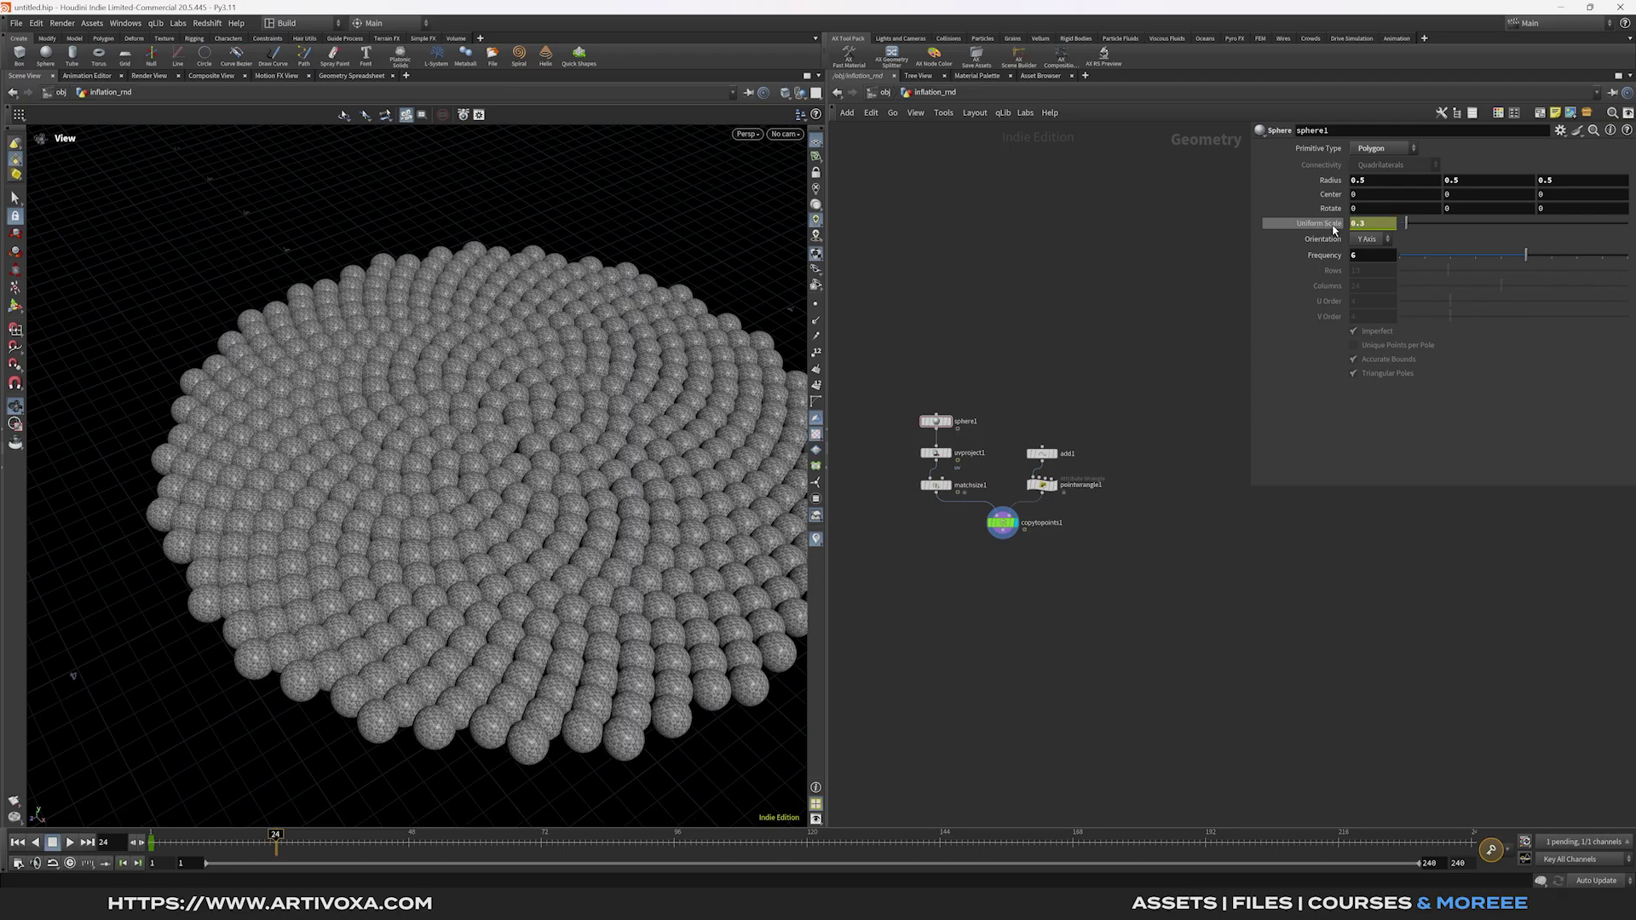
{"action": "mouse_move", "coordinate": [256, 842]}
{"action": "left_mouse_down"}
{"action": "mouse_move", "coordinate": [172, 843]}
{"action": "mouse_move", "coordinate": [283, 848]}
{"action": "left_mouse_up"}
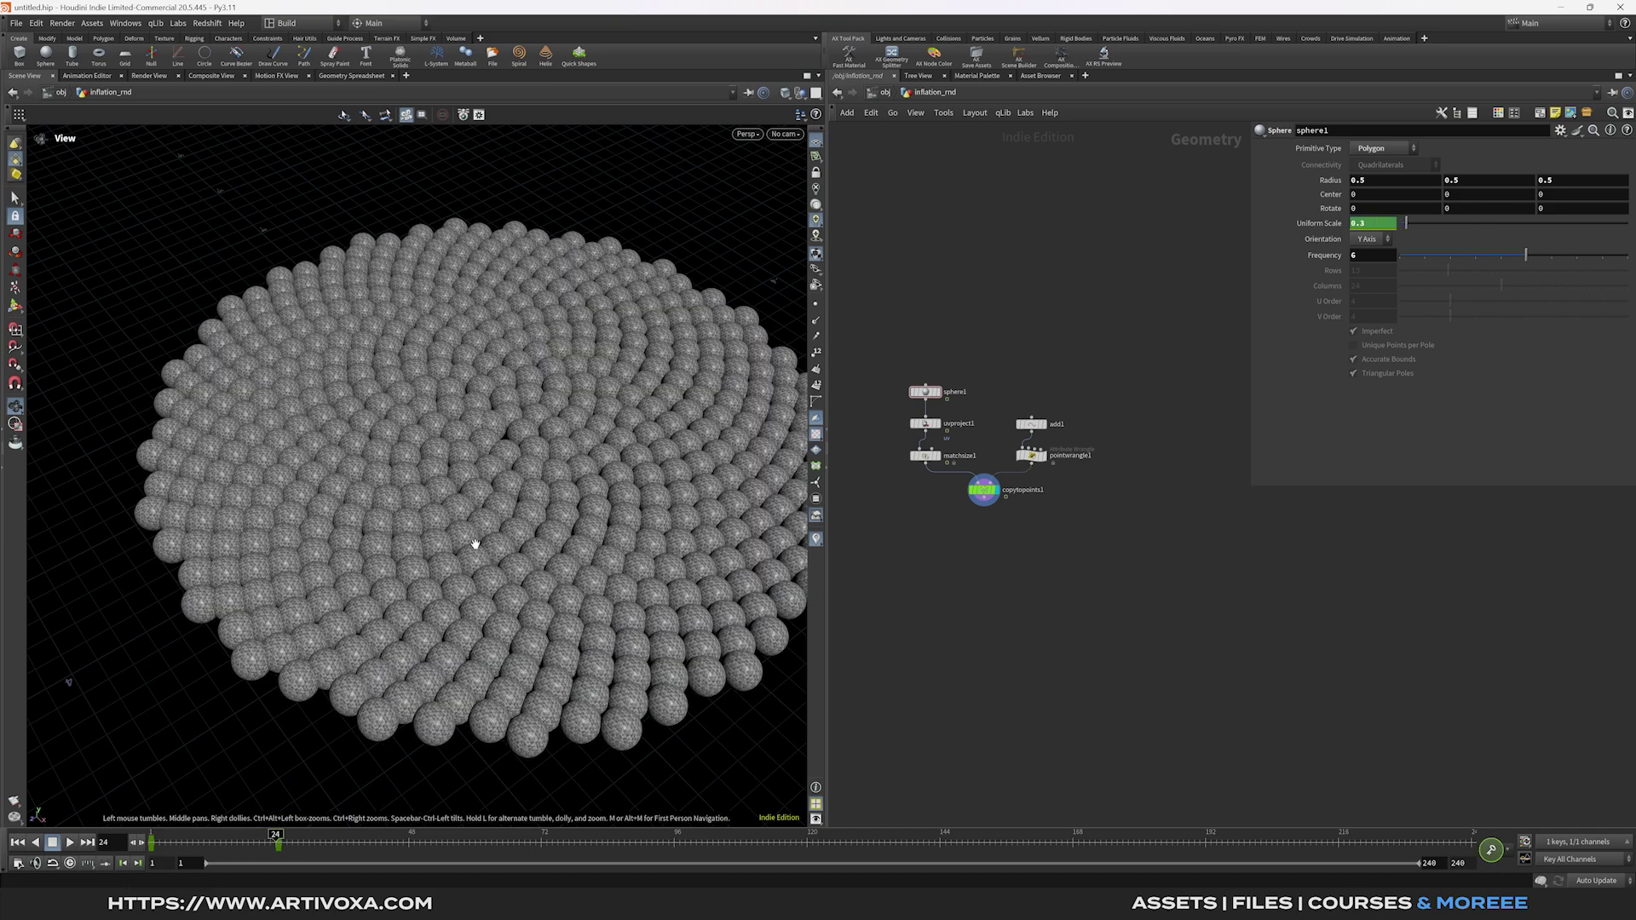
{"action": "scroll", "coordinate": [475, 540], "scroll_direction": "up", "scroll_amount": 10}
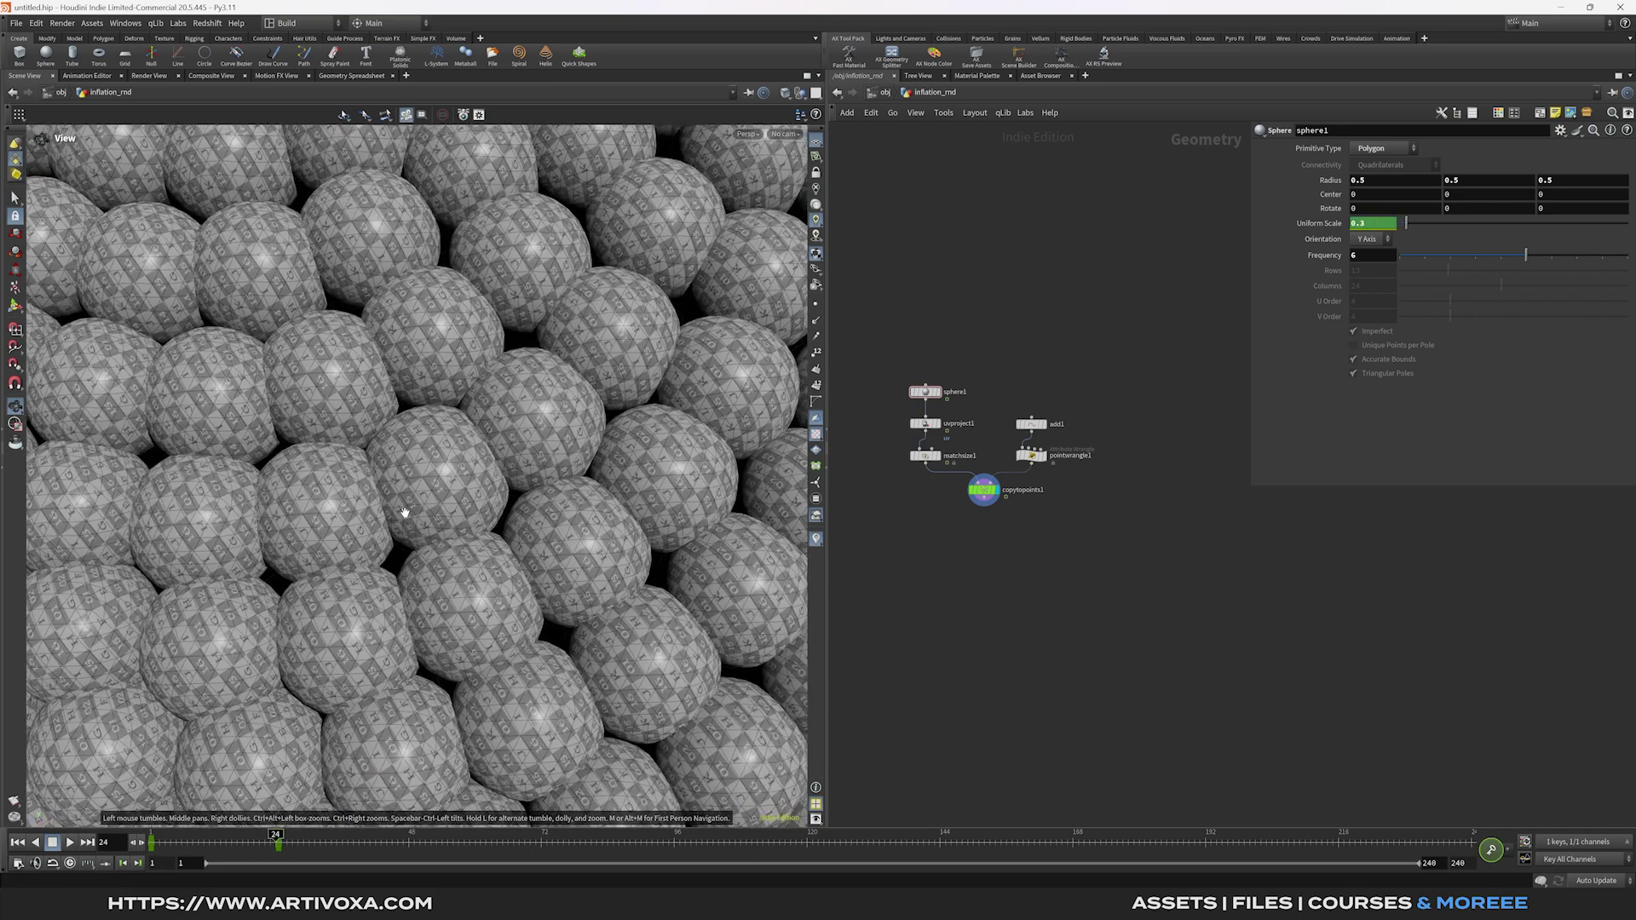
{"action": "scroll", "coordinate": [449, 472], "scroll_direction": "down", "scroll_amount": 10}
{"action": "scroll", "coordinate": [448, 471], "scroll_direction": "down", "scroll_amount": 5}
{"action": "left_click_drag", "start_coordinate": [446, 500], "coordinate": [439, 504]}
Return to frame 1 and add a Group node below the copied spheres.
{"action": "left_click", "coordinate": [139, 842]}
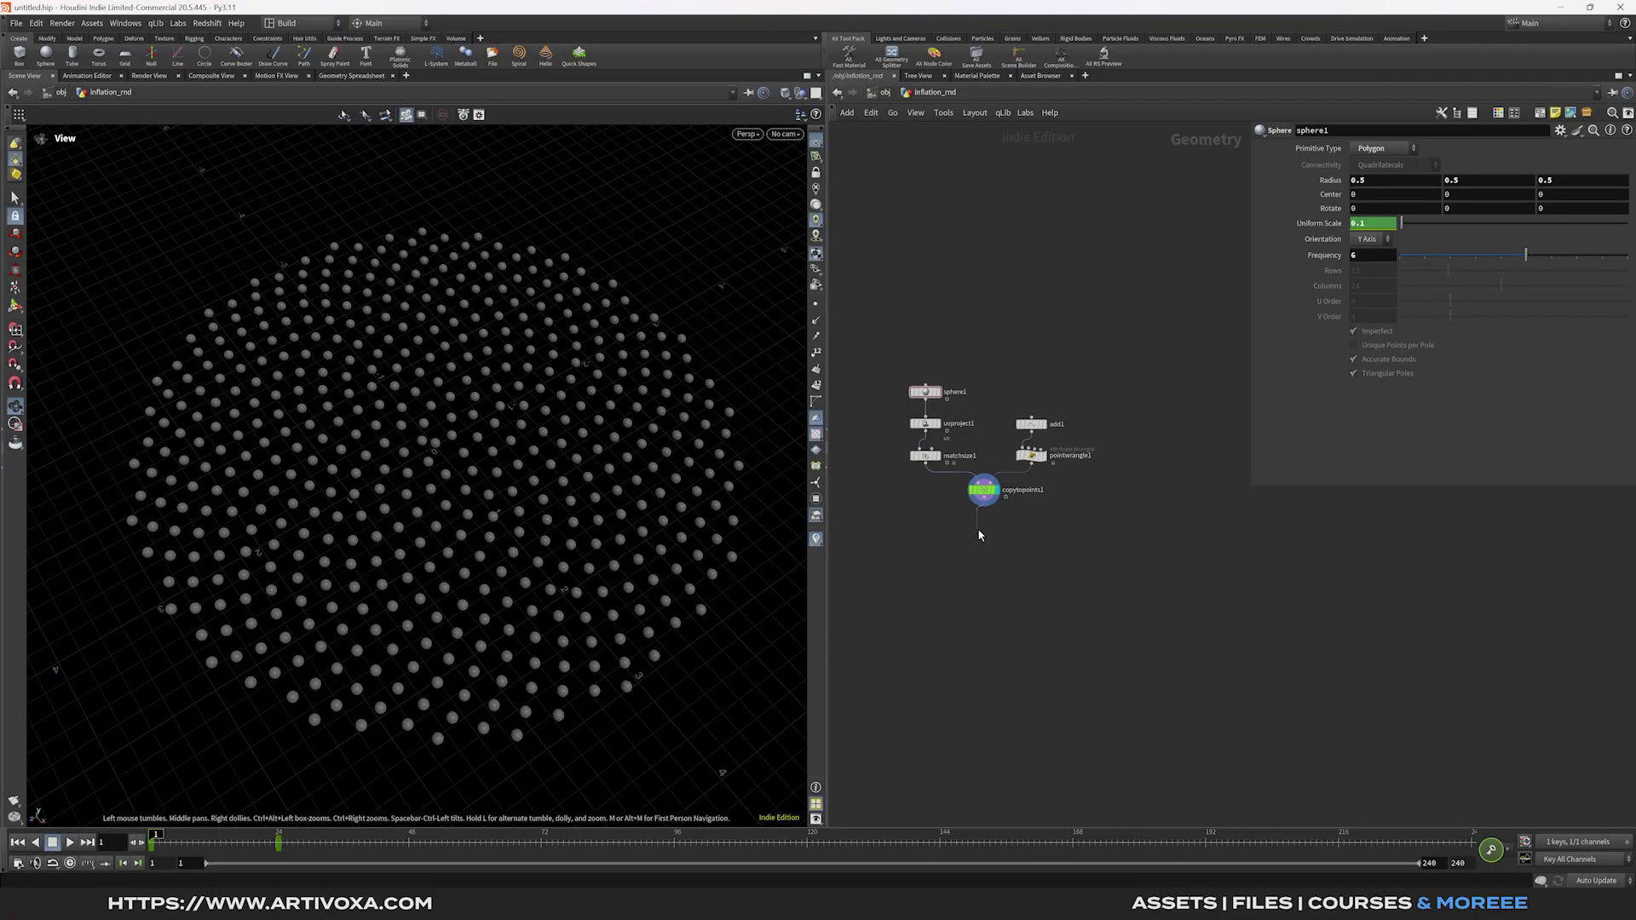
{"action": "key", "text": "Tab"}
{"action": "left_click", "coordinate": [982, 535]}
Create a Points group named pin and rename the node pin_pts.
{"action": "left_click", "coordinate": [990, 529]}
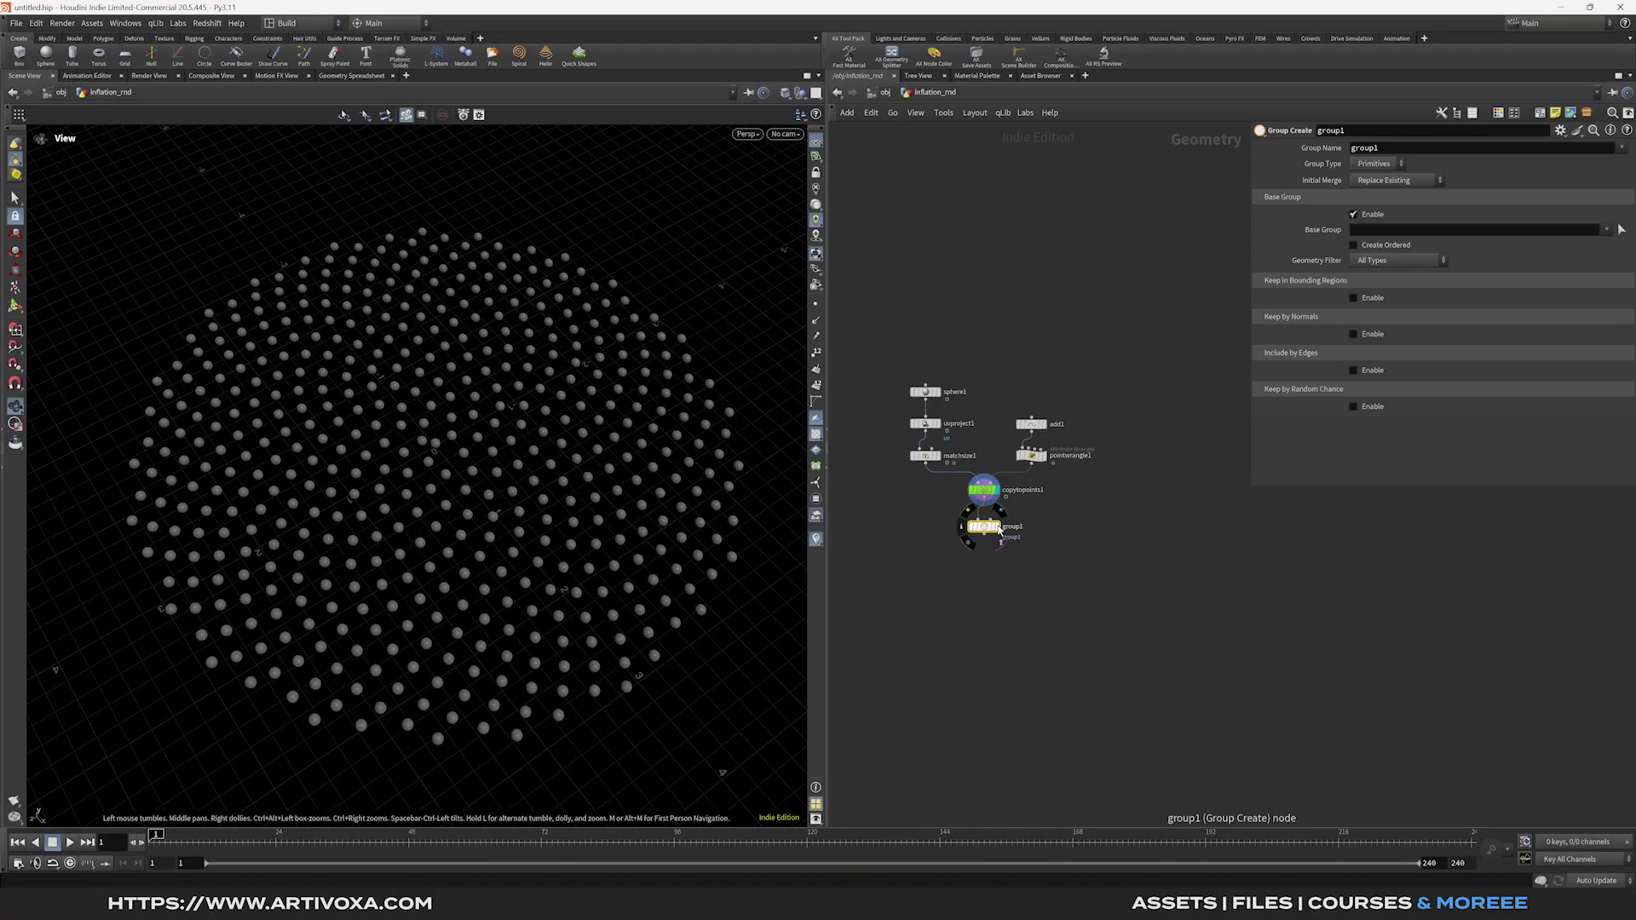
{"action": "double_click", "coordinate": [1363, 147]}
{"action": "type", "text": "pin"}
{"action": "left_click", "coordinate": [1374, 163]}
{"action": "left_click", "coordinate": [1368, 192]}
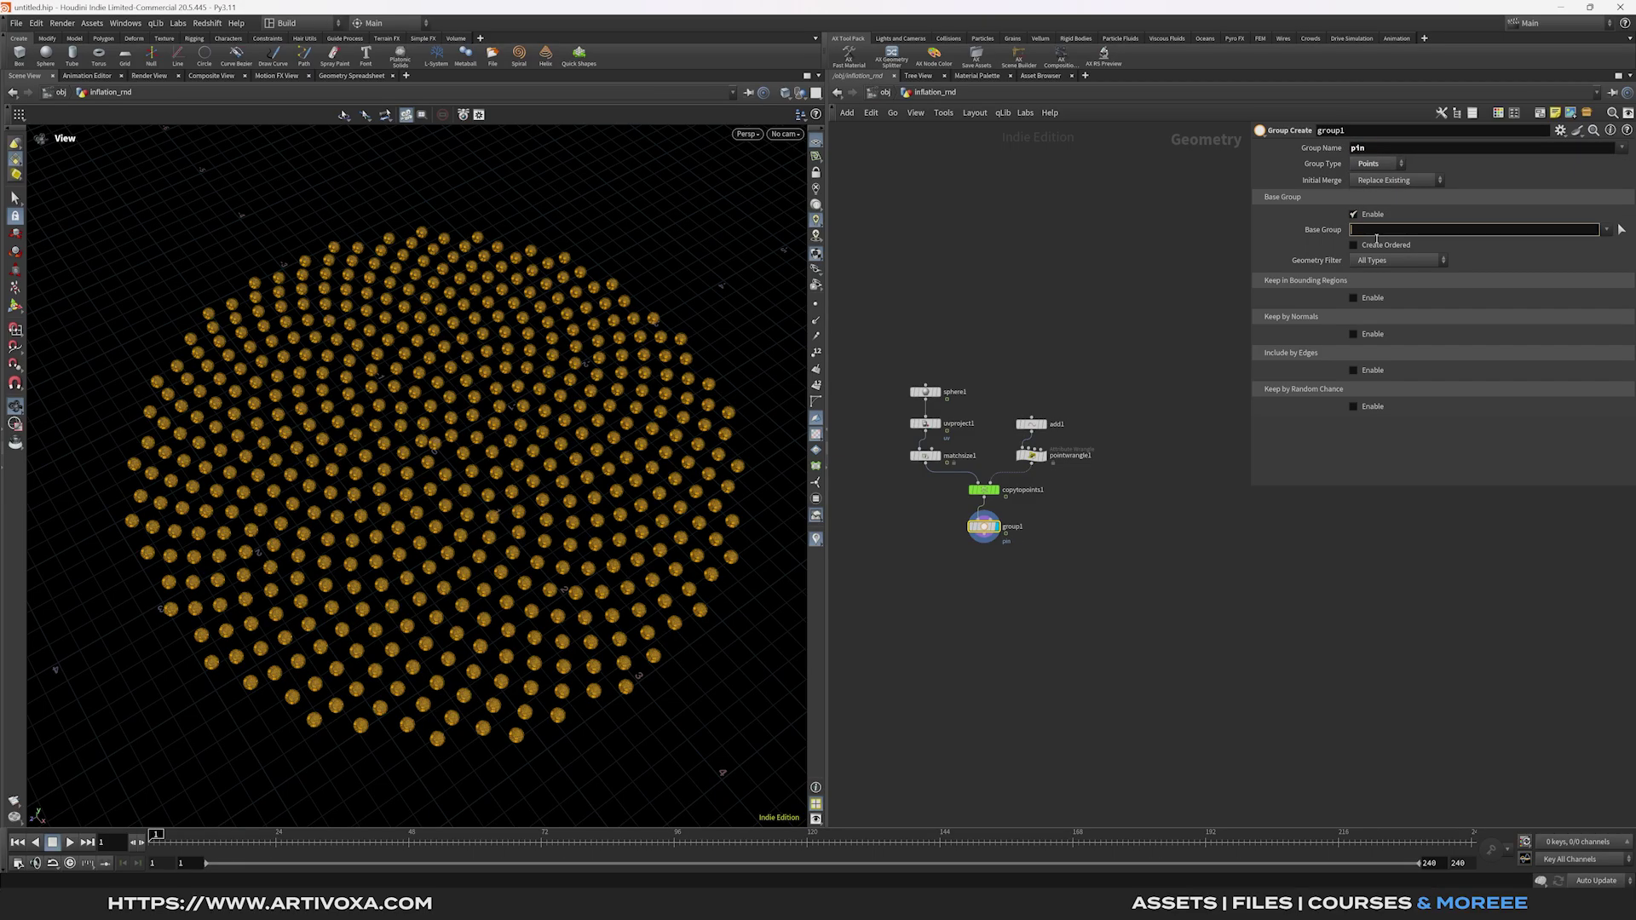
{"action": "double_click", "coordinate": [1019, 529]}
{"action": "type", "text": "pin_pts"}
{"action": "key", "text": "Return"}
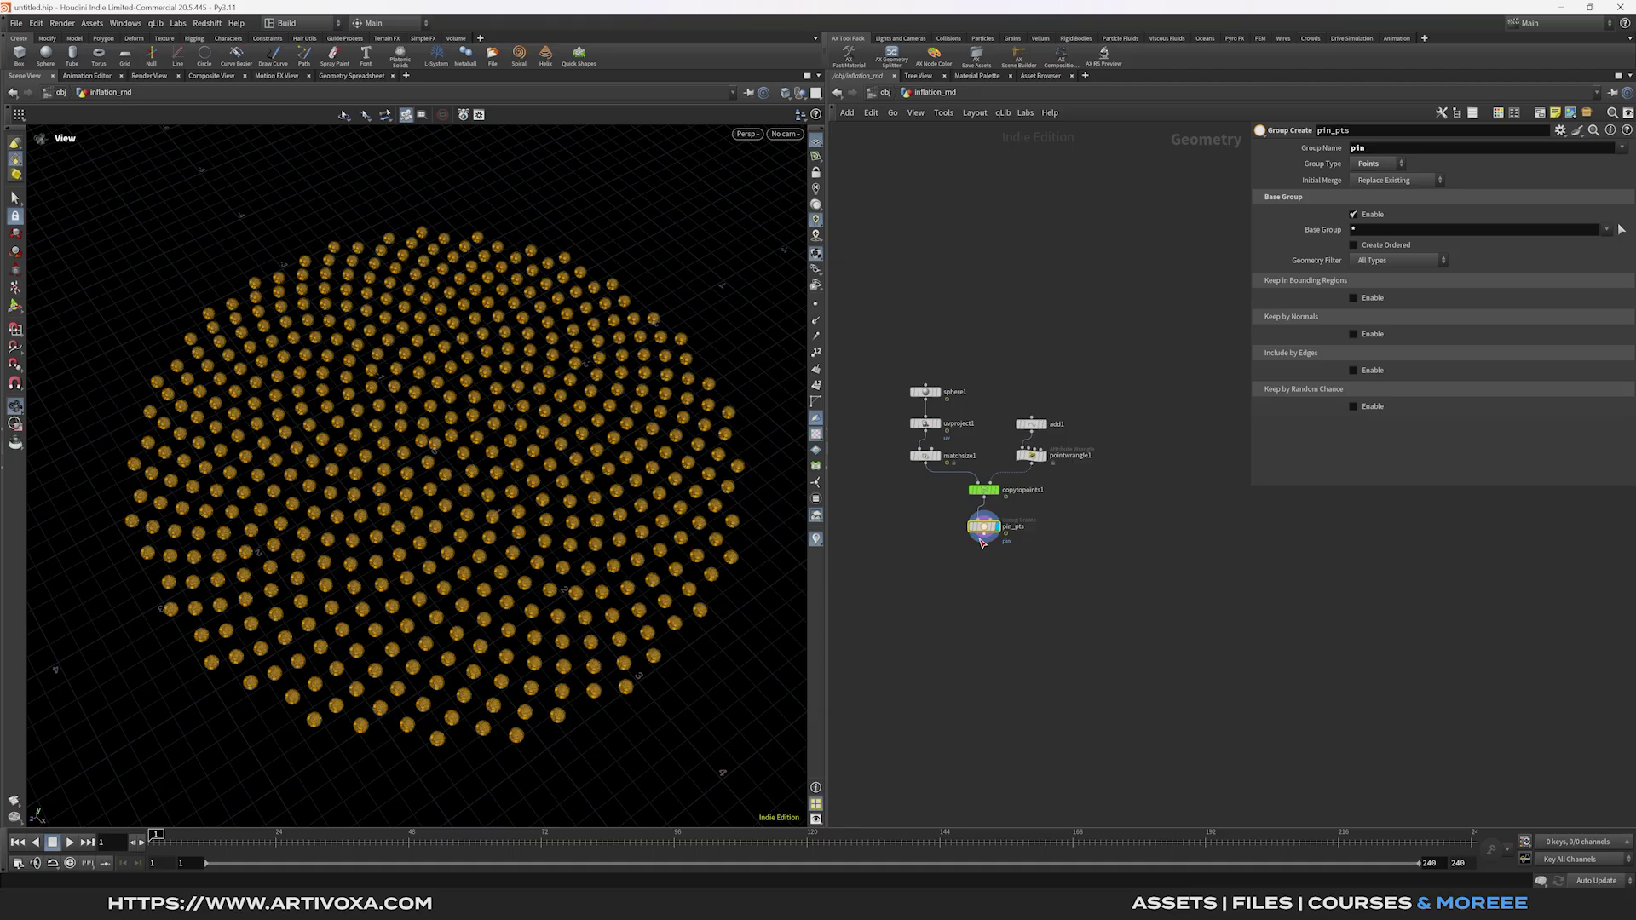
Add Vellum Configure Balloon constraints that softly pin the pin group's points.
{"action": "key", "text": "Tab"}
{"action": "type", "text": "vellum con"}
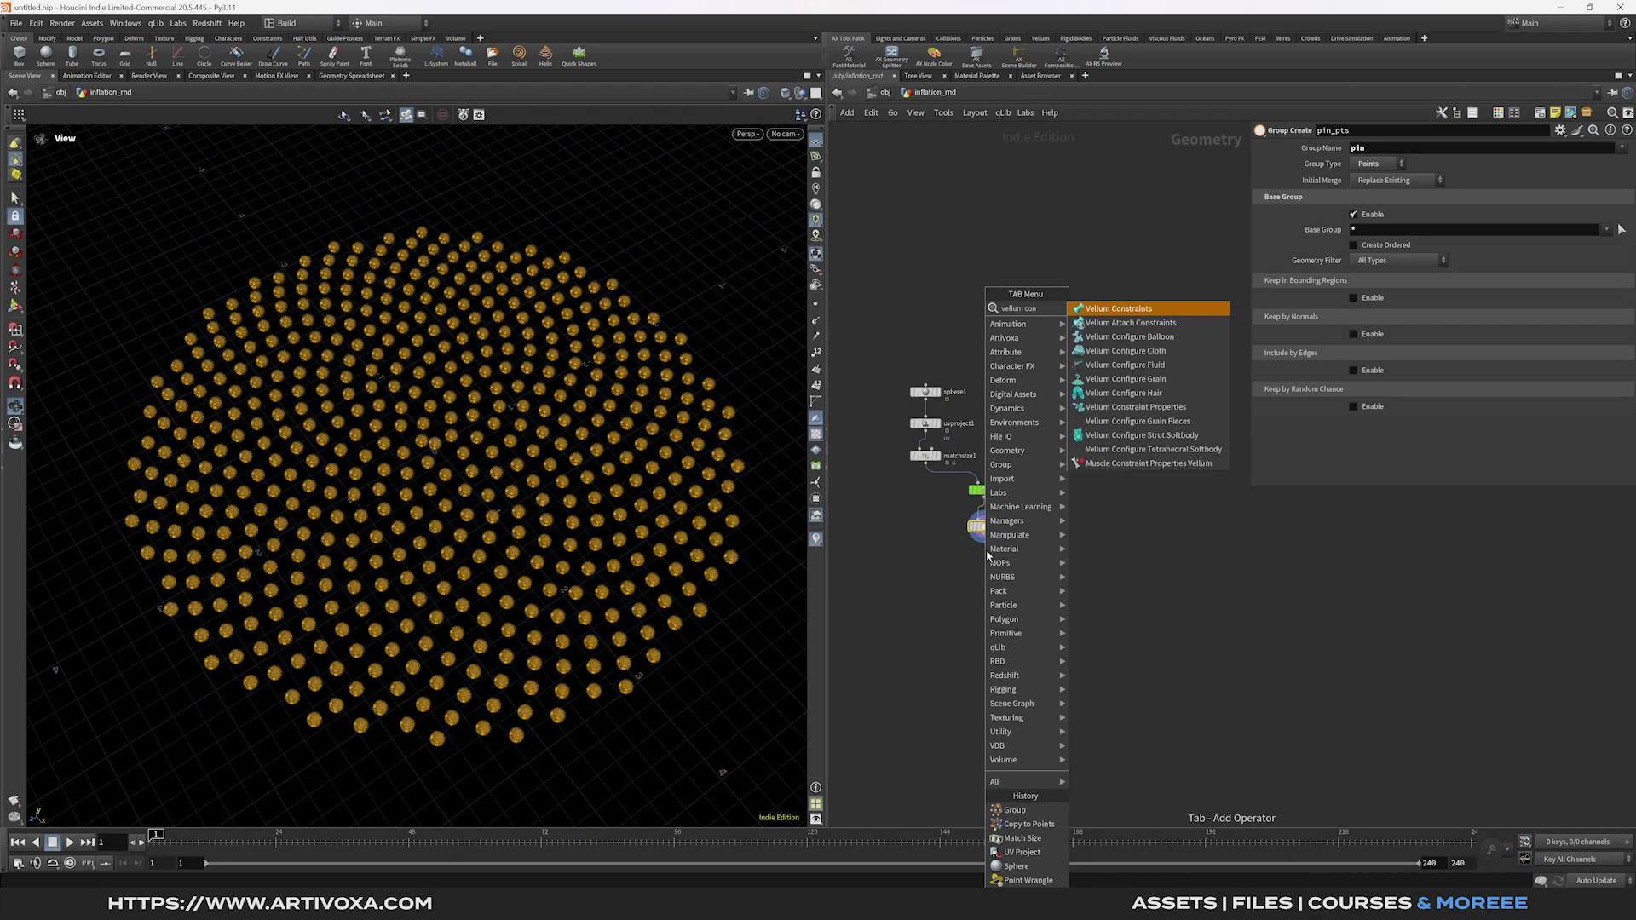
{"action": "key", "text": "Return"}
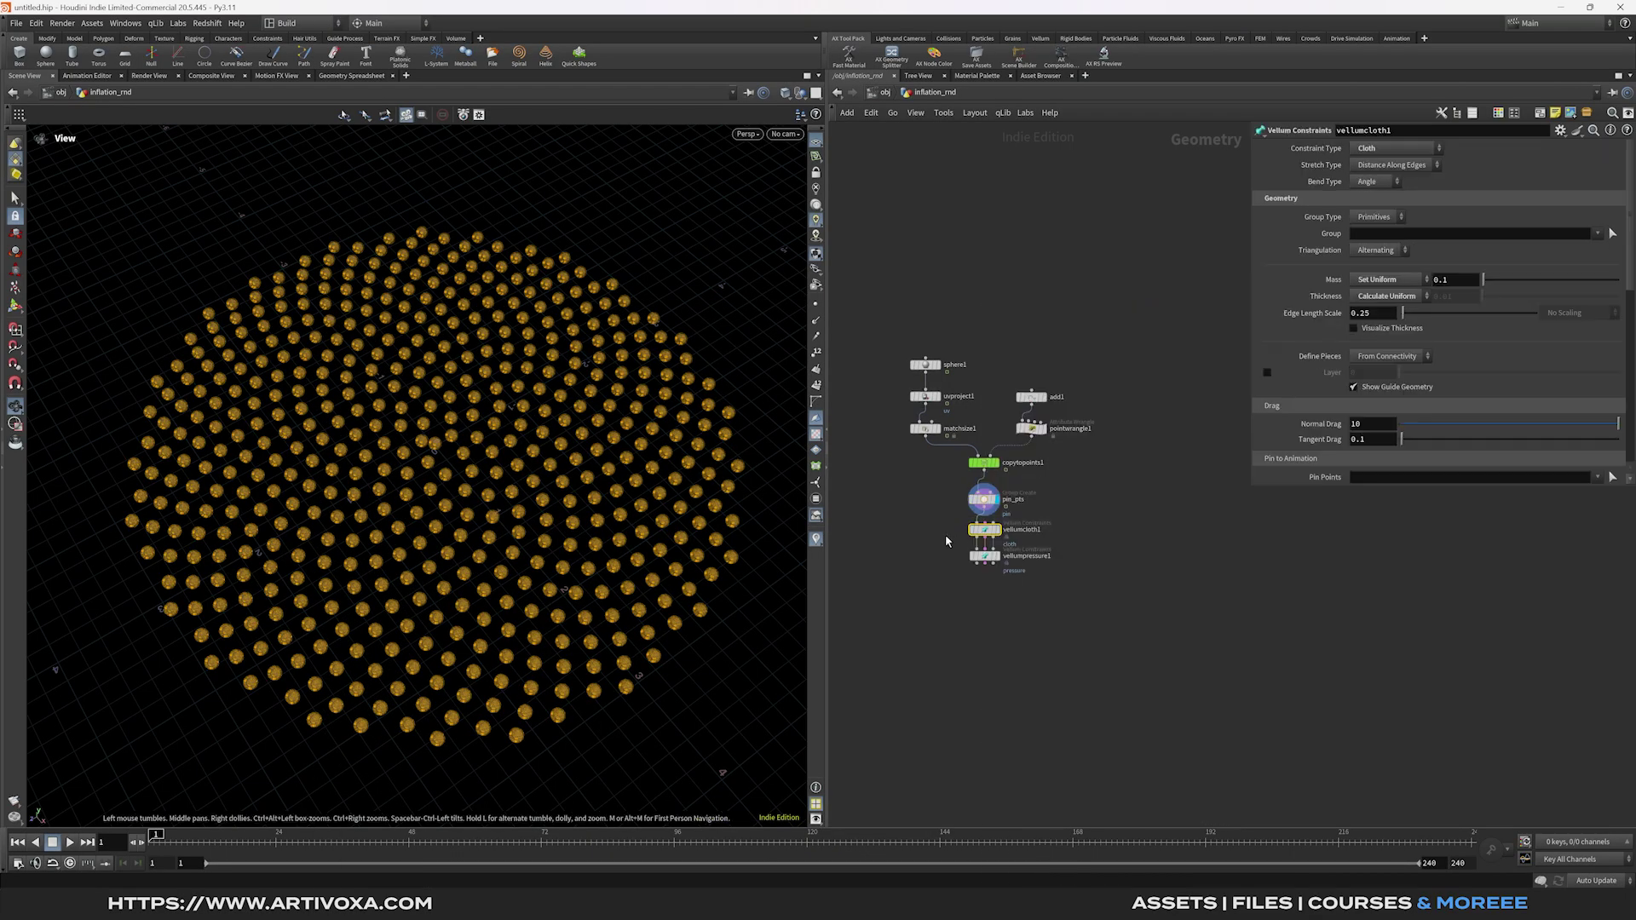
{"action": "left_click", "coordinate": [1598, 478]}
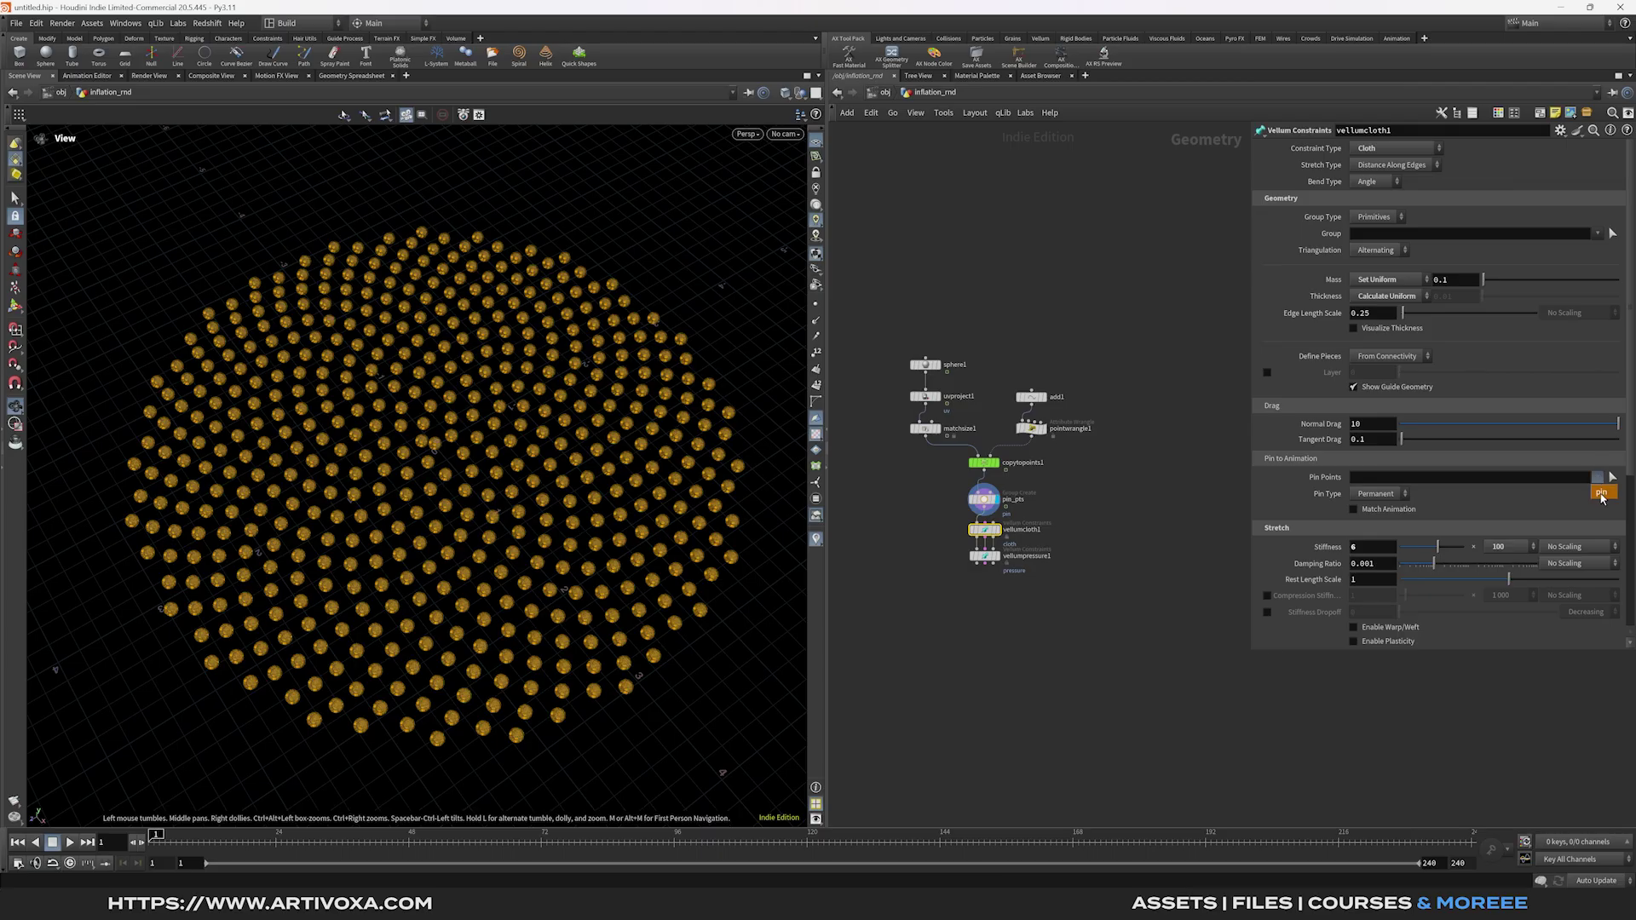
{"action": "left_click", "coordinate": [1603, 495]}
{"action": "left_click", "coordinate": [1376, 494]}
{"action": "left_click", "coordinate": [1385, 537]}
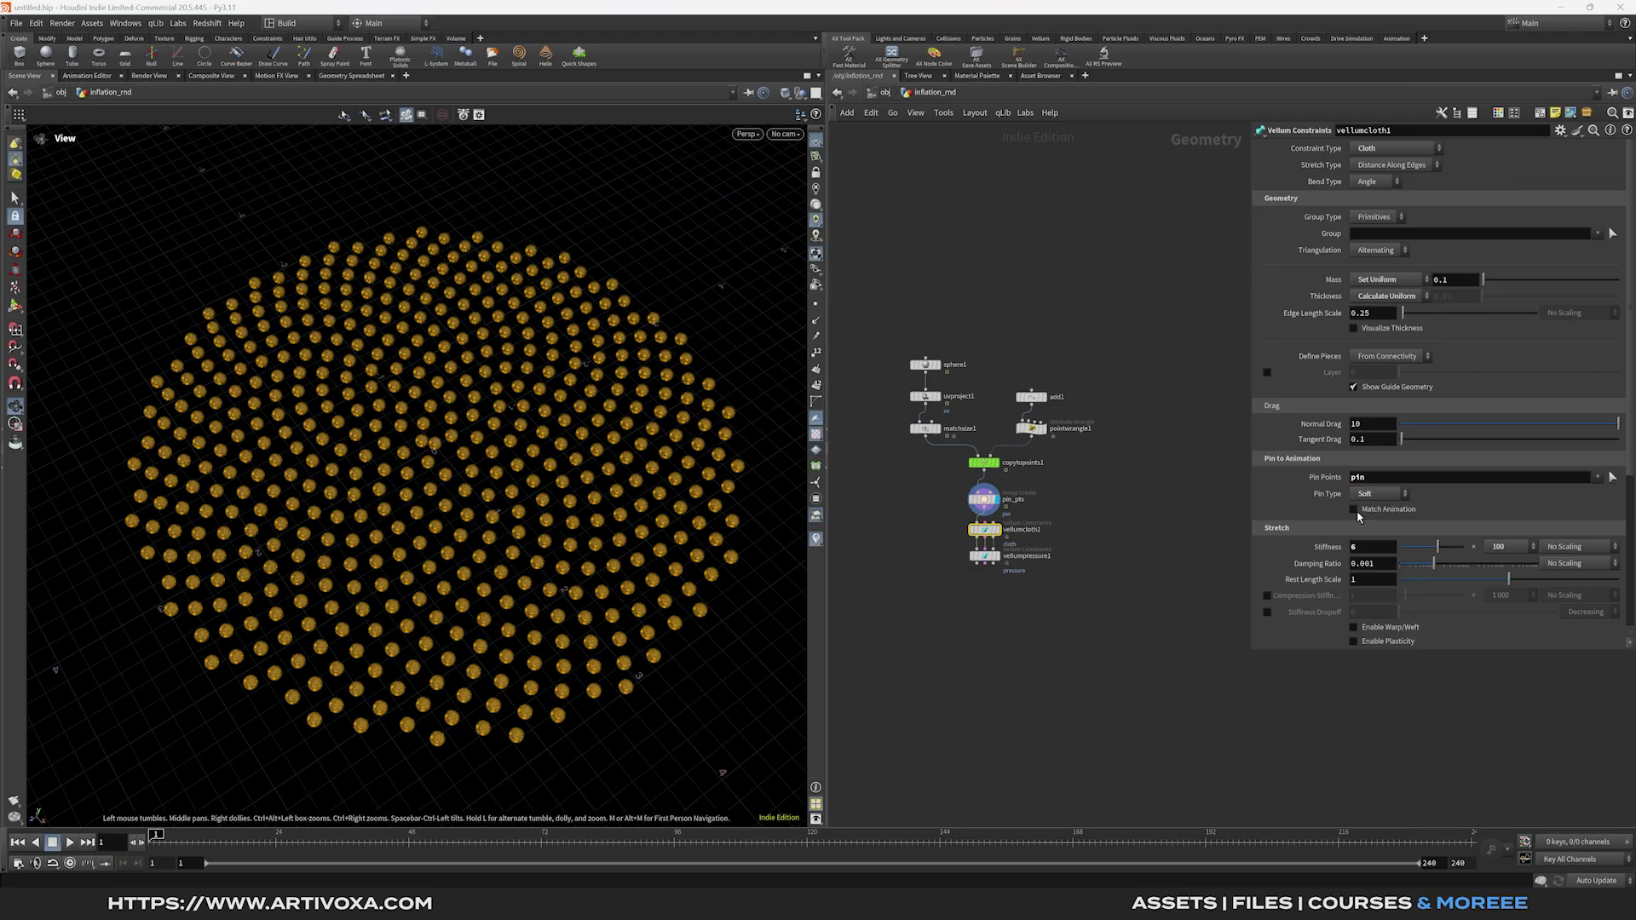
Add a Vellum Solver and a Vellum I/O node below the constraints.
{"action": "key", "text": "Tab"}
{"action": "type", "text": "vellum sol"}
{"action": "key", "text": "Return"}
{"action": "left_click", "coordinate": [982, 582]}
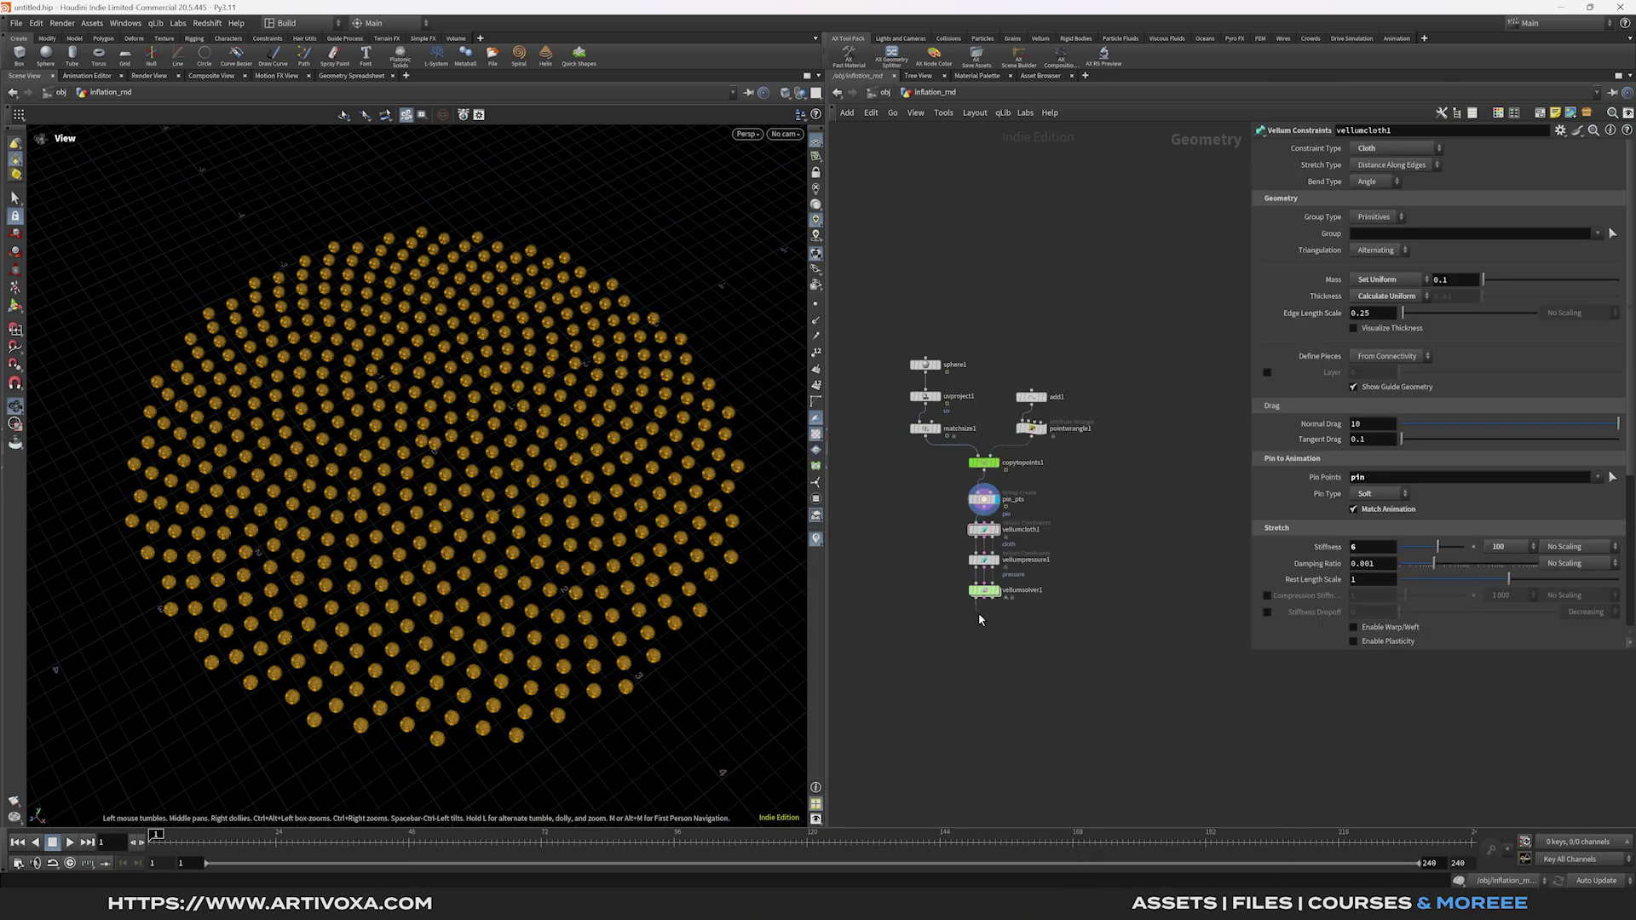
{"action": "key", "text": "Tab"}
{"action": "type", "text": "vellum io"}
{"action": "key", "text": "Return"}
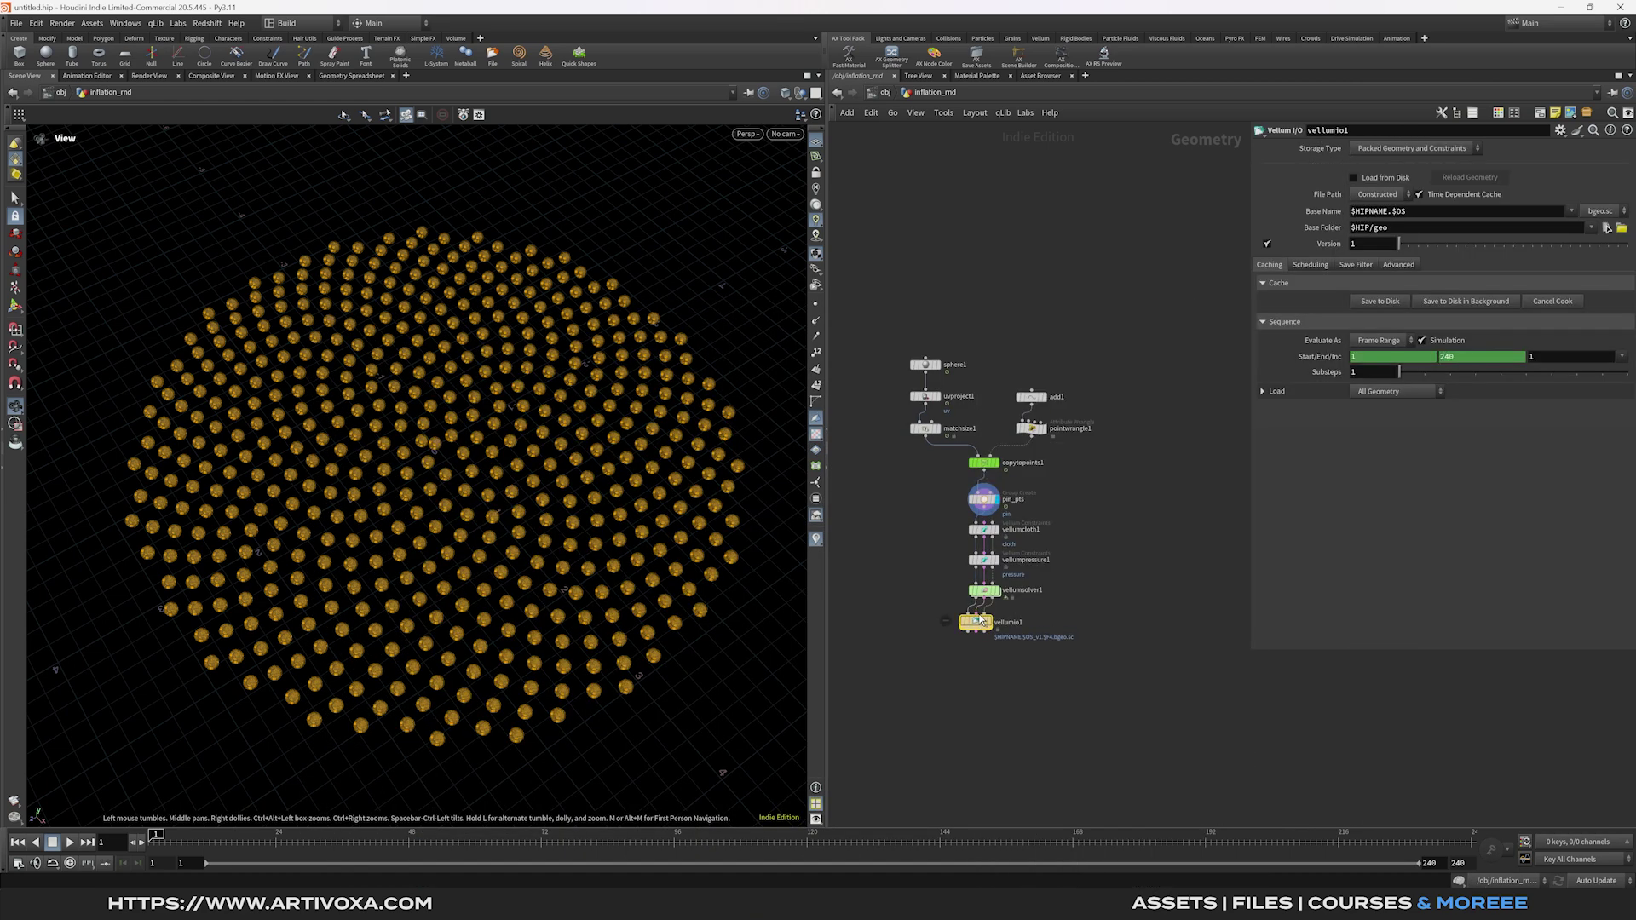
Switch vellumio1 to an explicit file path caching into $HIP/cache/$OS.
{"action": "left_click", "coordinate": [1378, 194]}
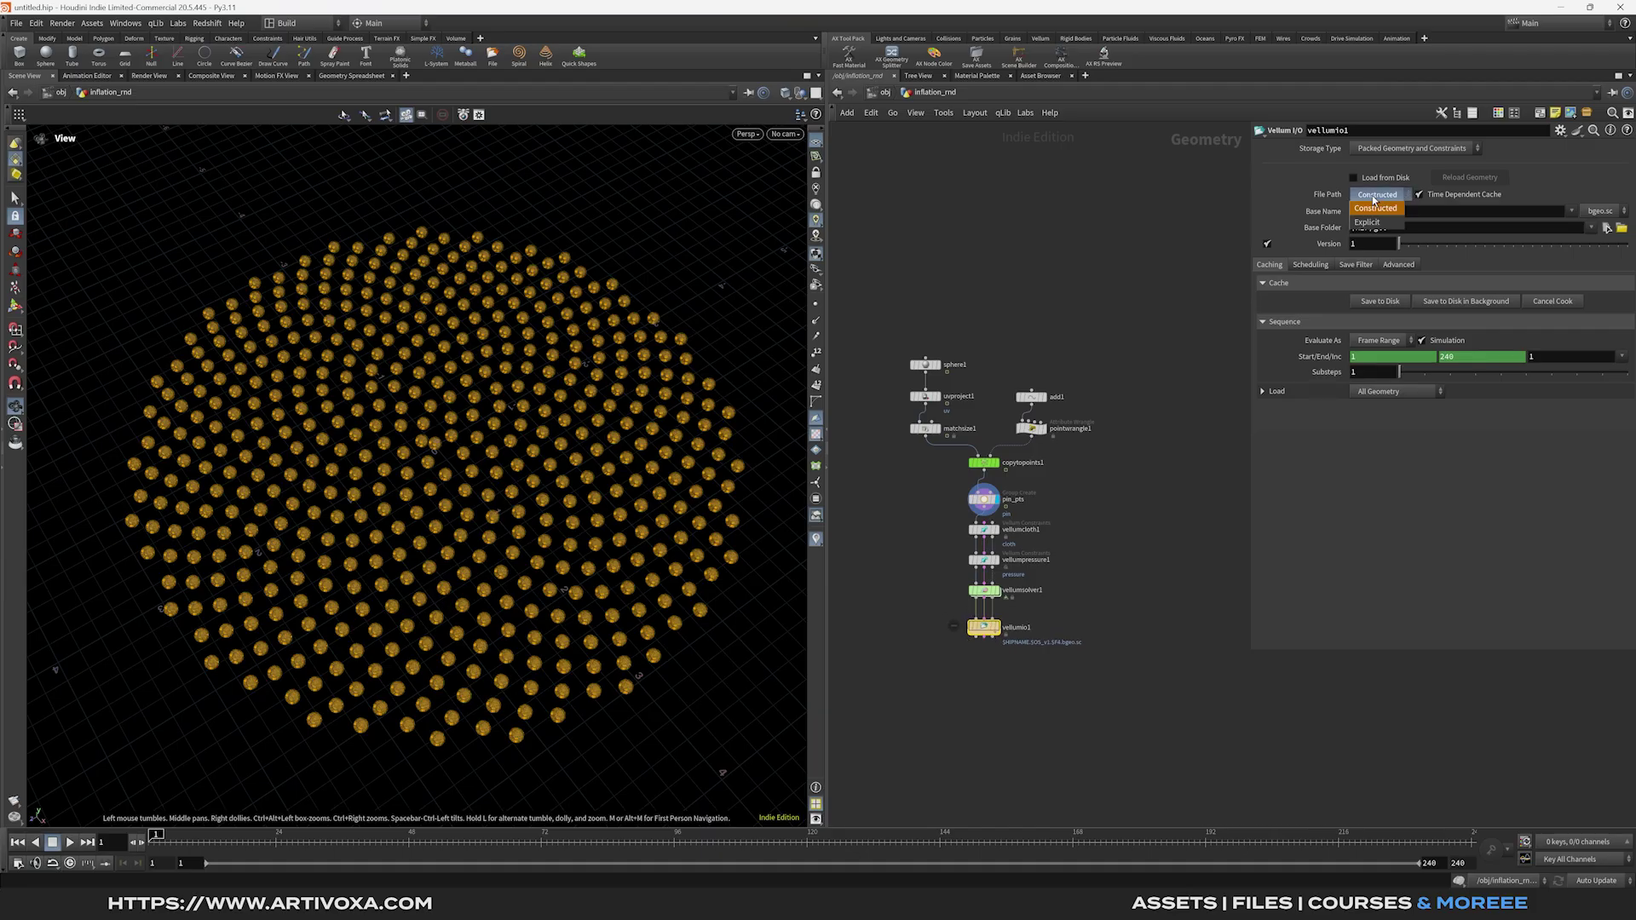
{"action": "left_click", "coordinate": [1380, 220]}
{"action": "left_click", "coordinate": [1392, 213]}
{"action": "key", "text": "BackSpace"}
{"action": "key", "text": "BackSpace"}
{"action": "key", "text": "BackSpace"}
{"action": "type", "text": "c"}
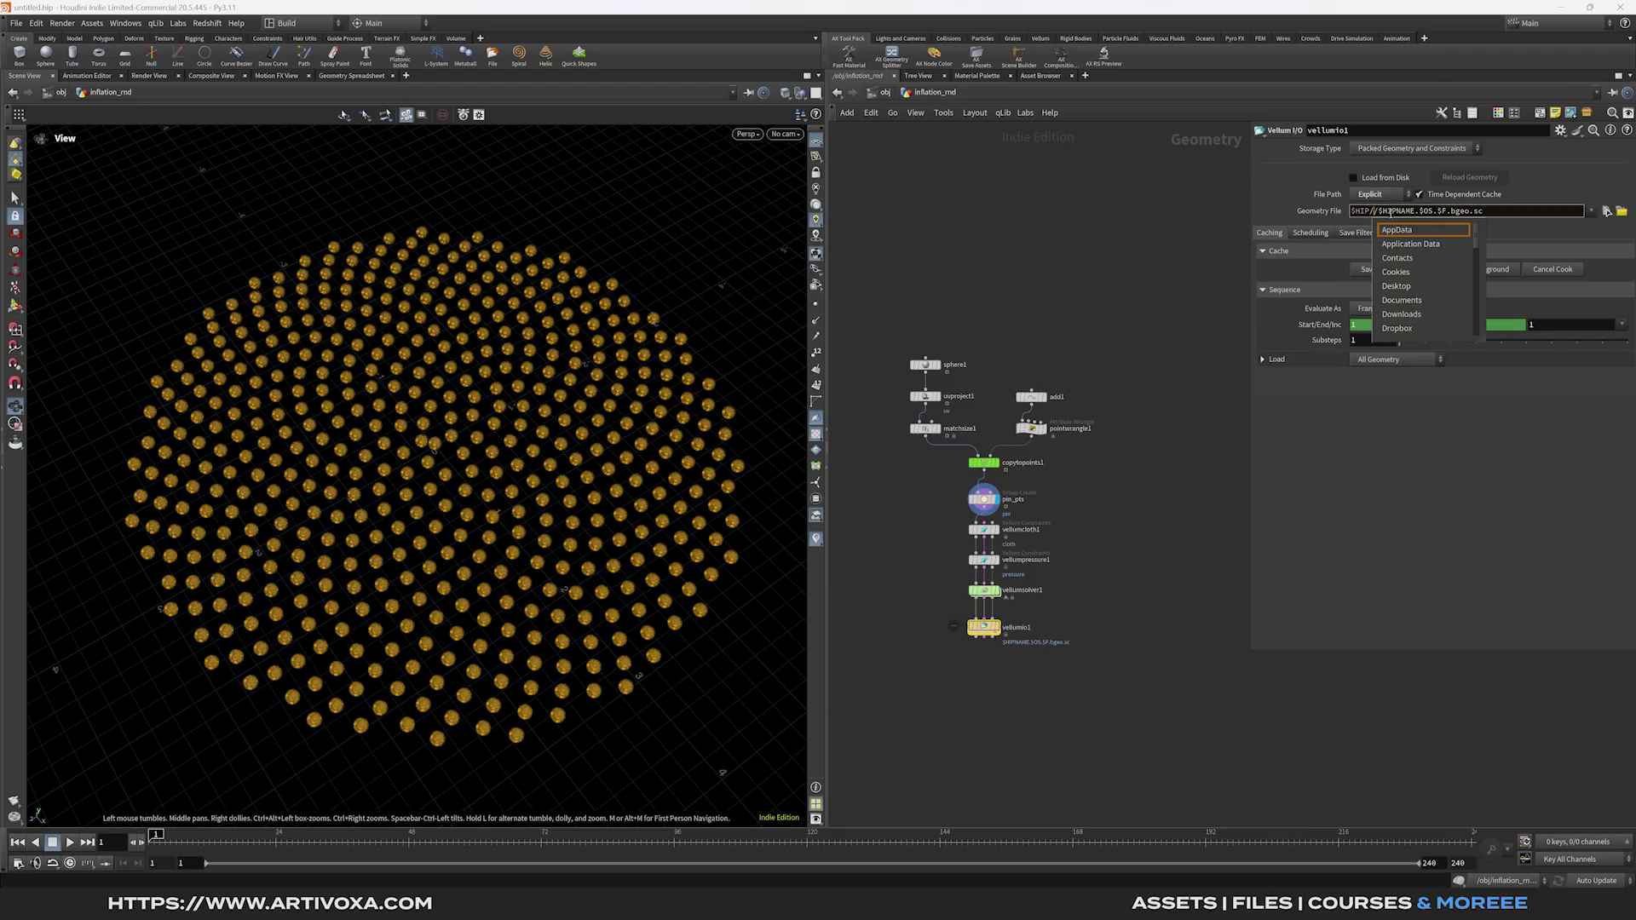
{"action": "type", "text": "ache/$OS"}
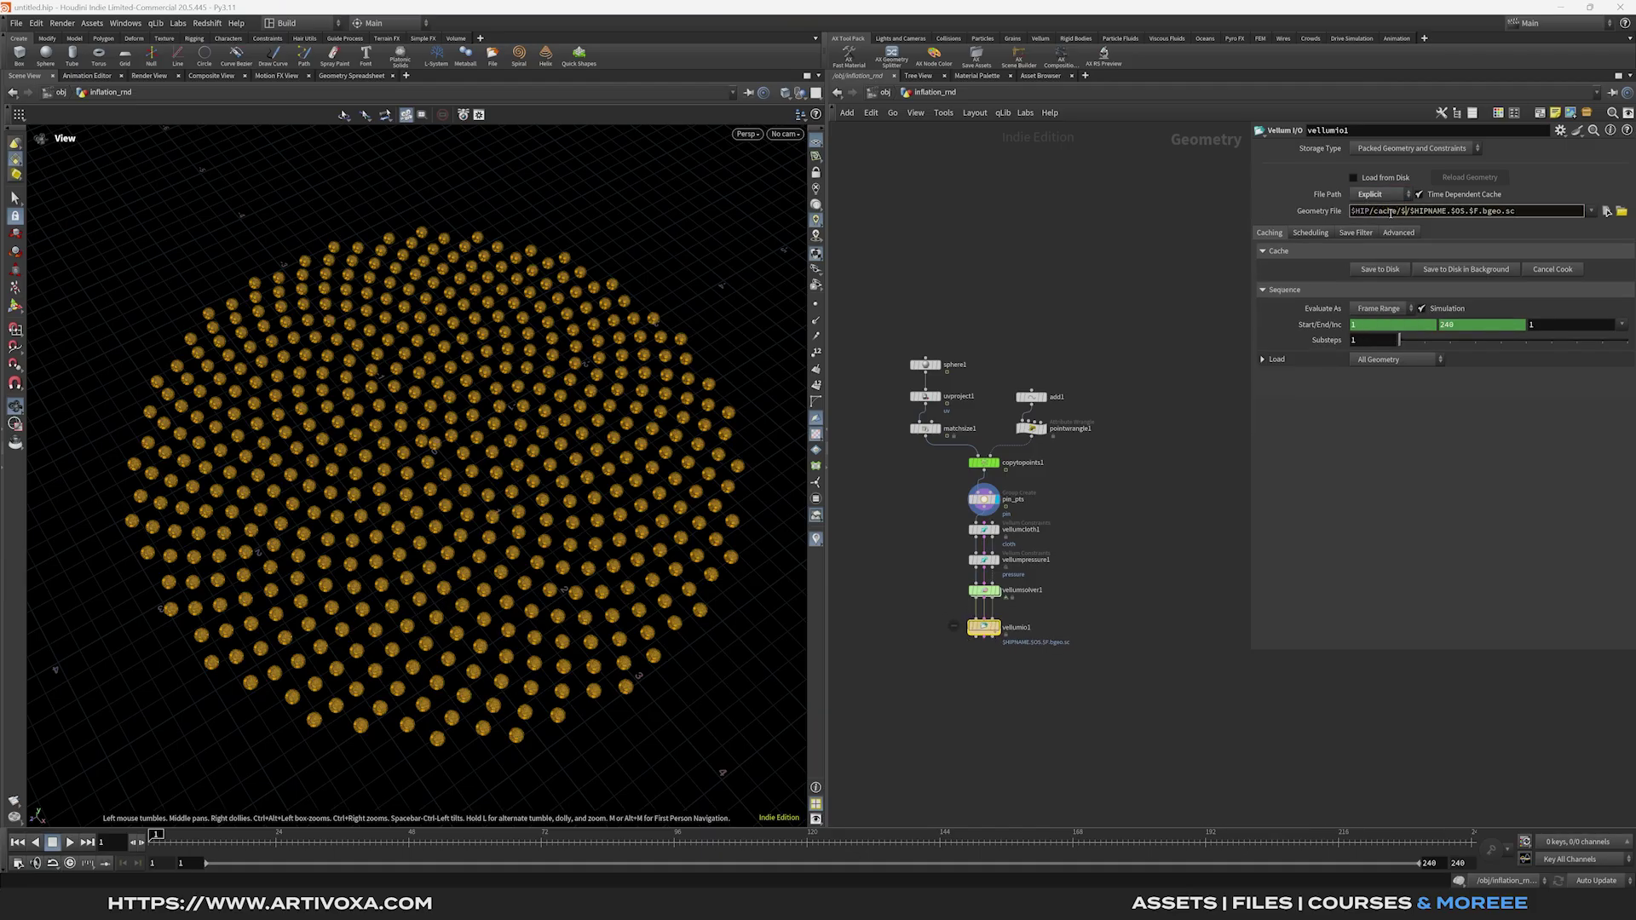
{"action": "key", "text": "Return"}
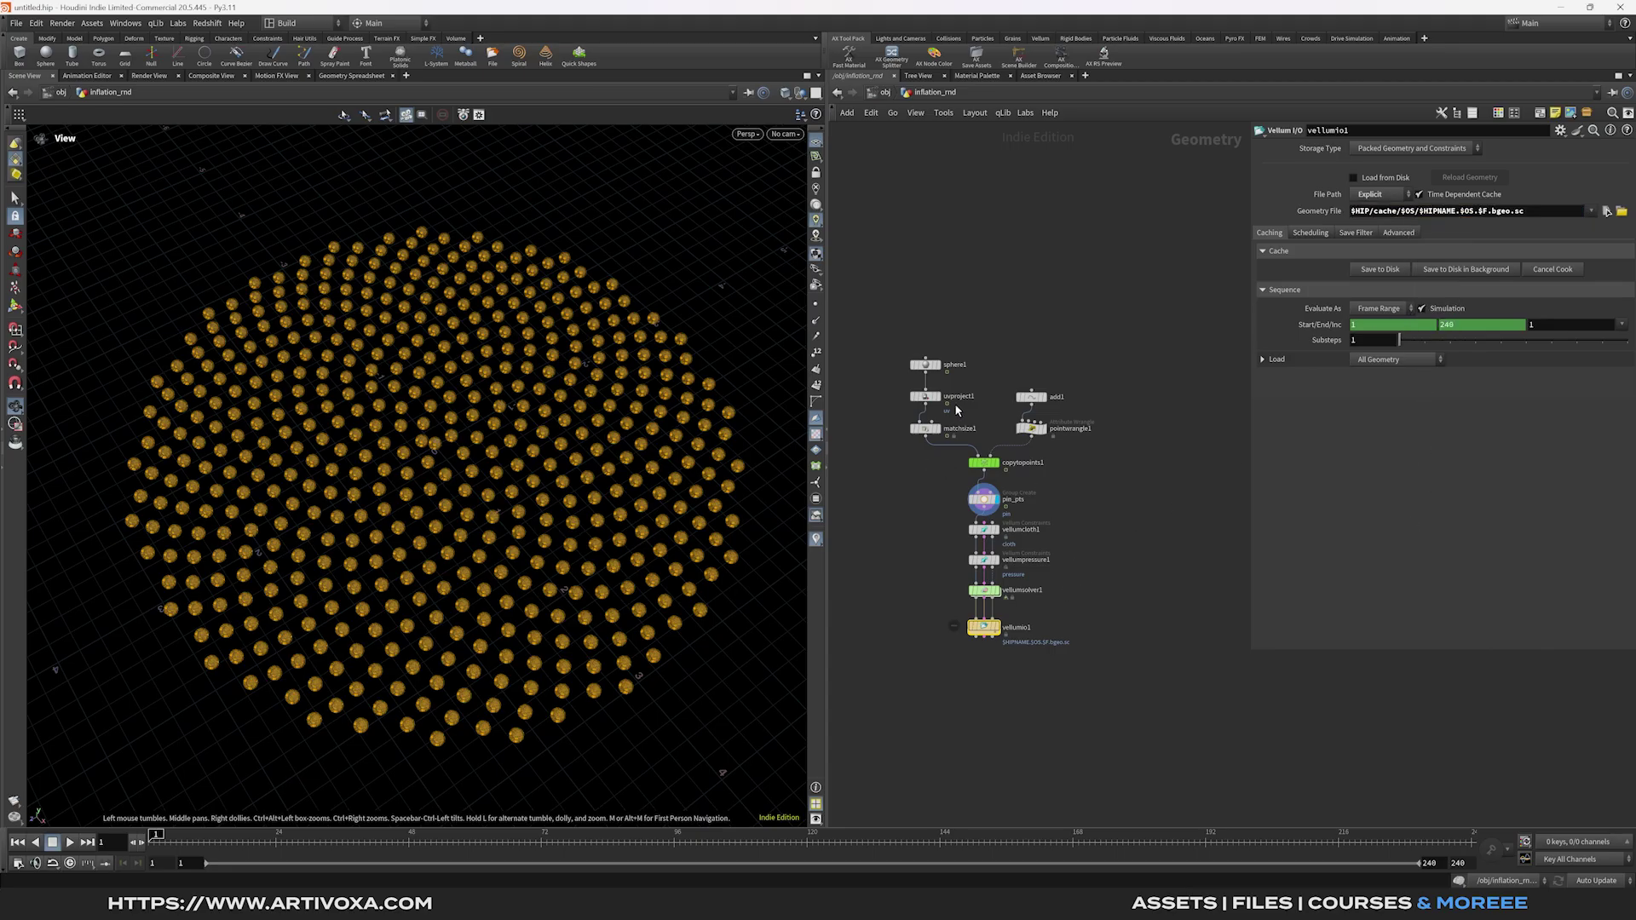
Delete the End frame channel, set it to 24, save the scene and cache the simulation.
{"action": "left_click", "coordinate": [925, 365]}
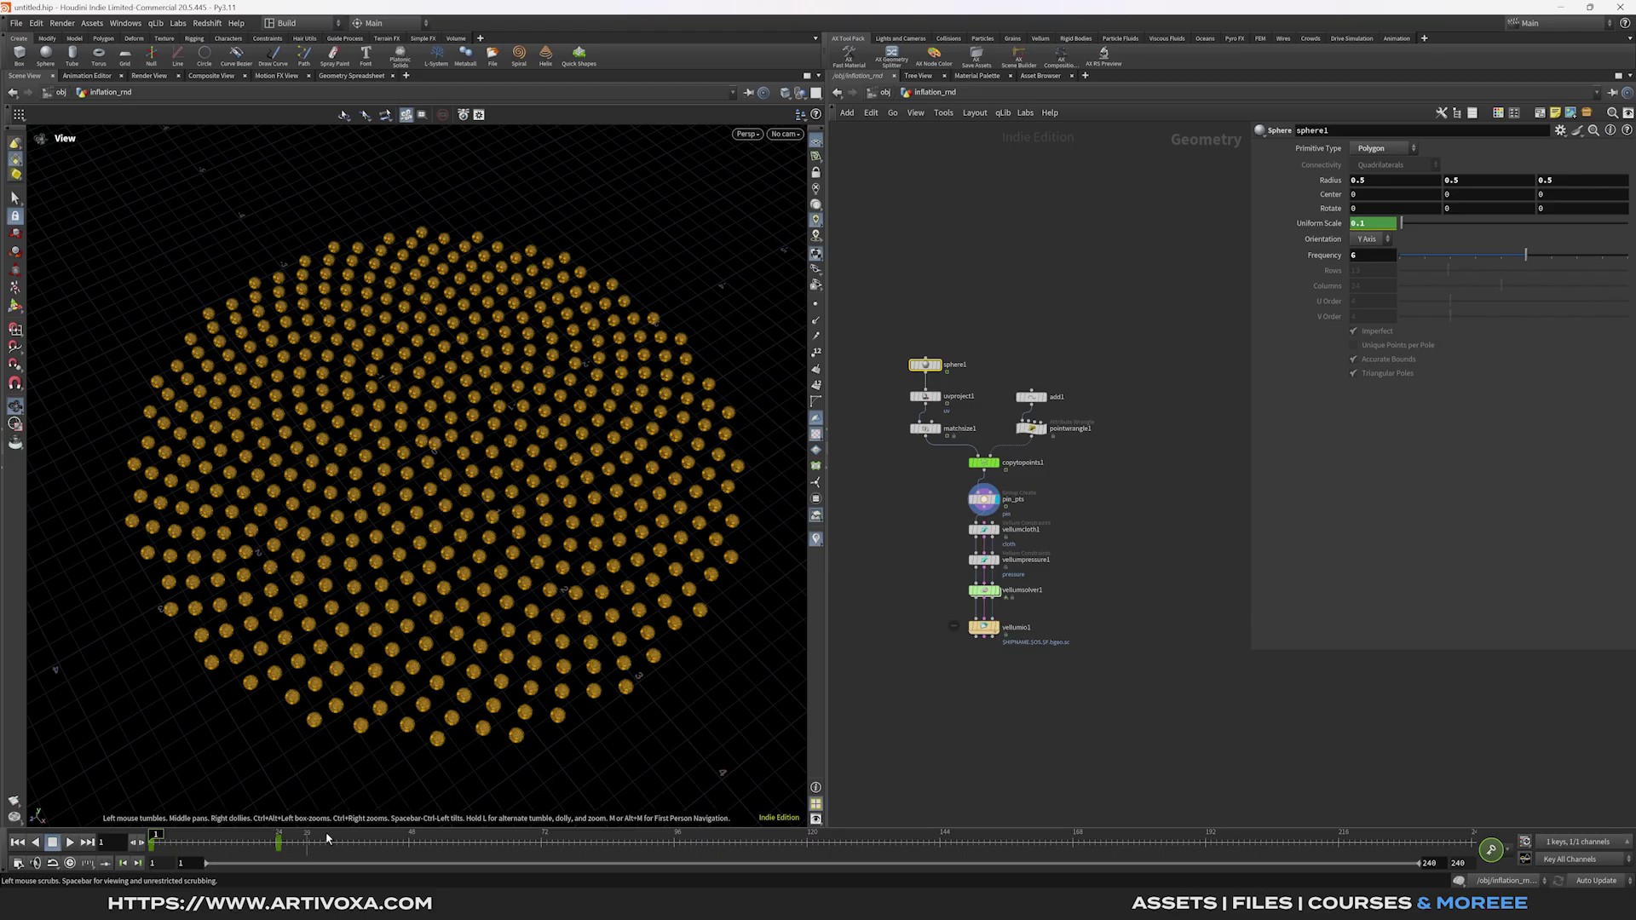
{"action": "left_click", "coordinate": [993, 627]}
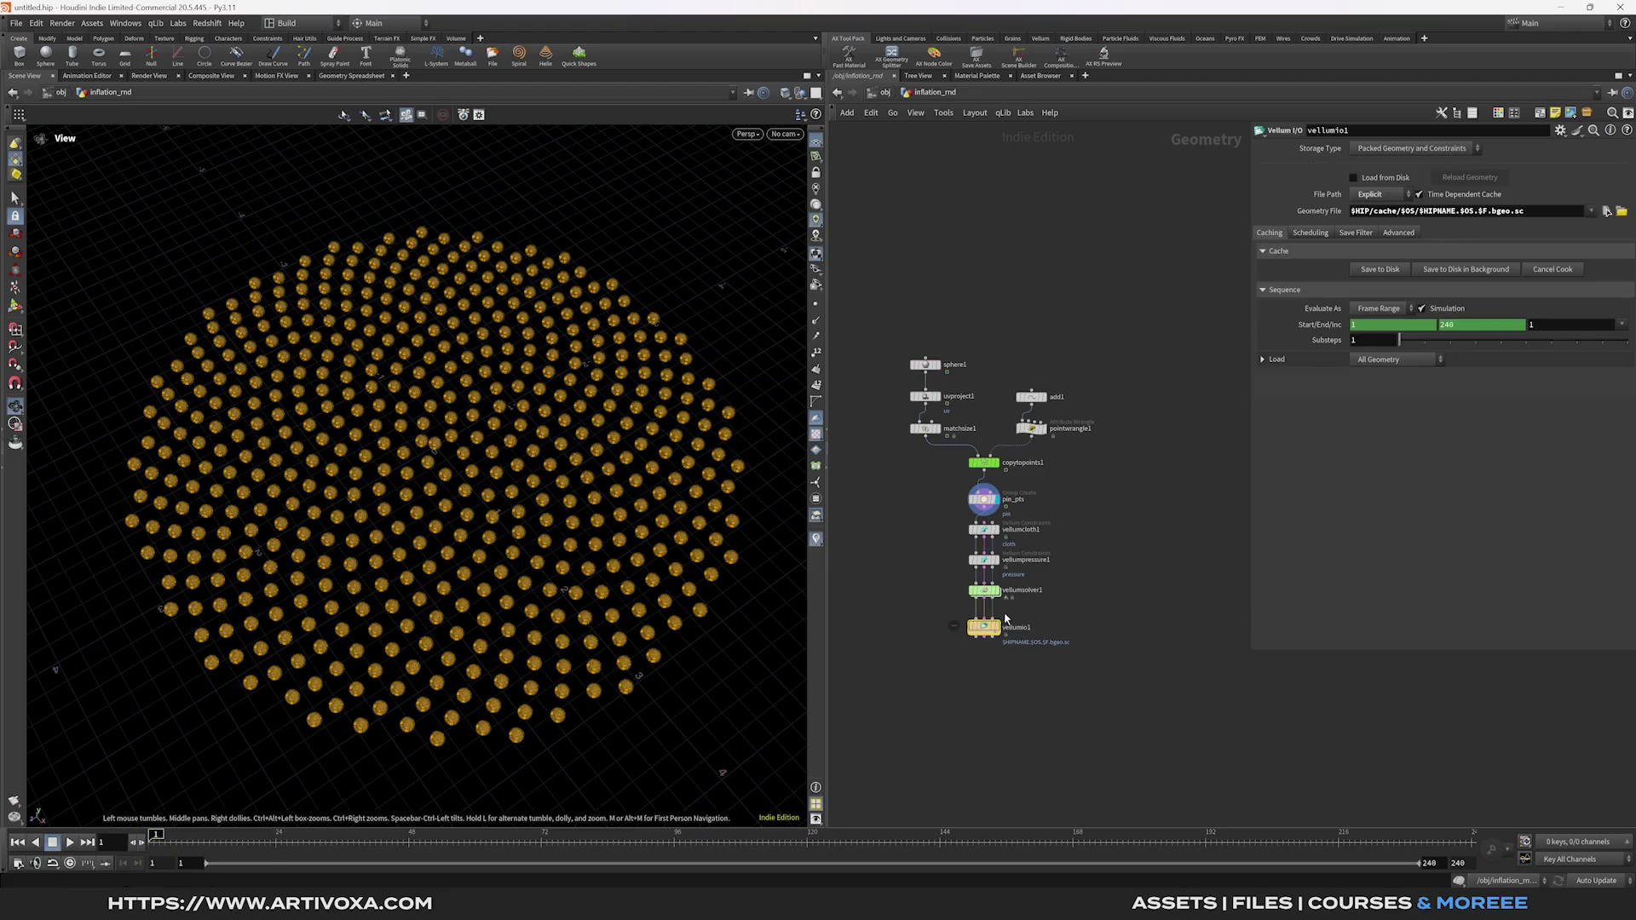
{"action": "right_click", "coordinate": [1475, 335]}
{"action": "left_click", "coordinate": [1501, 487]}
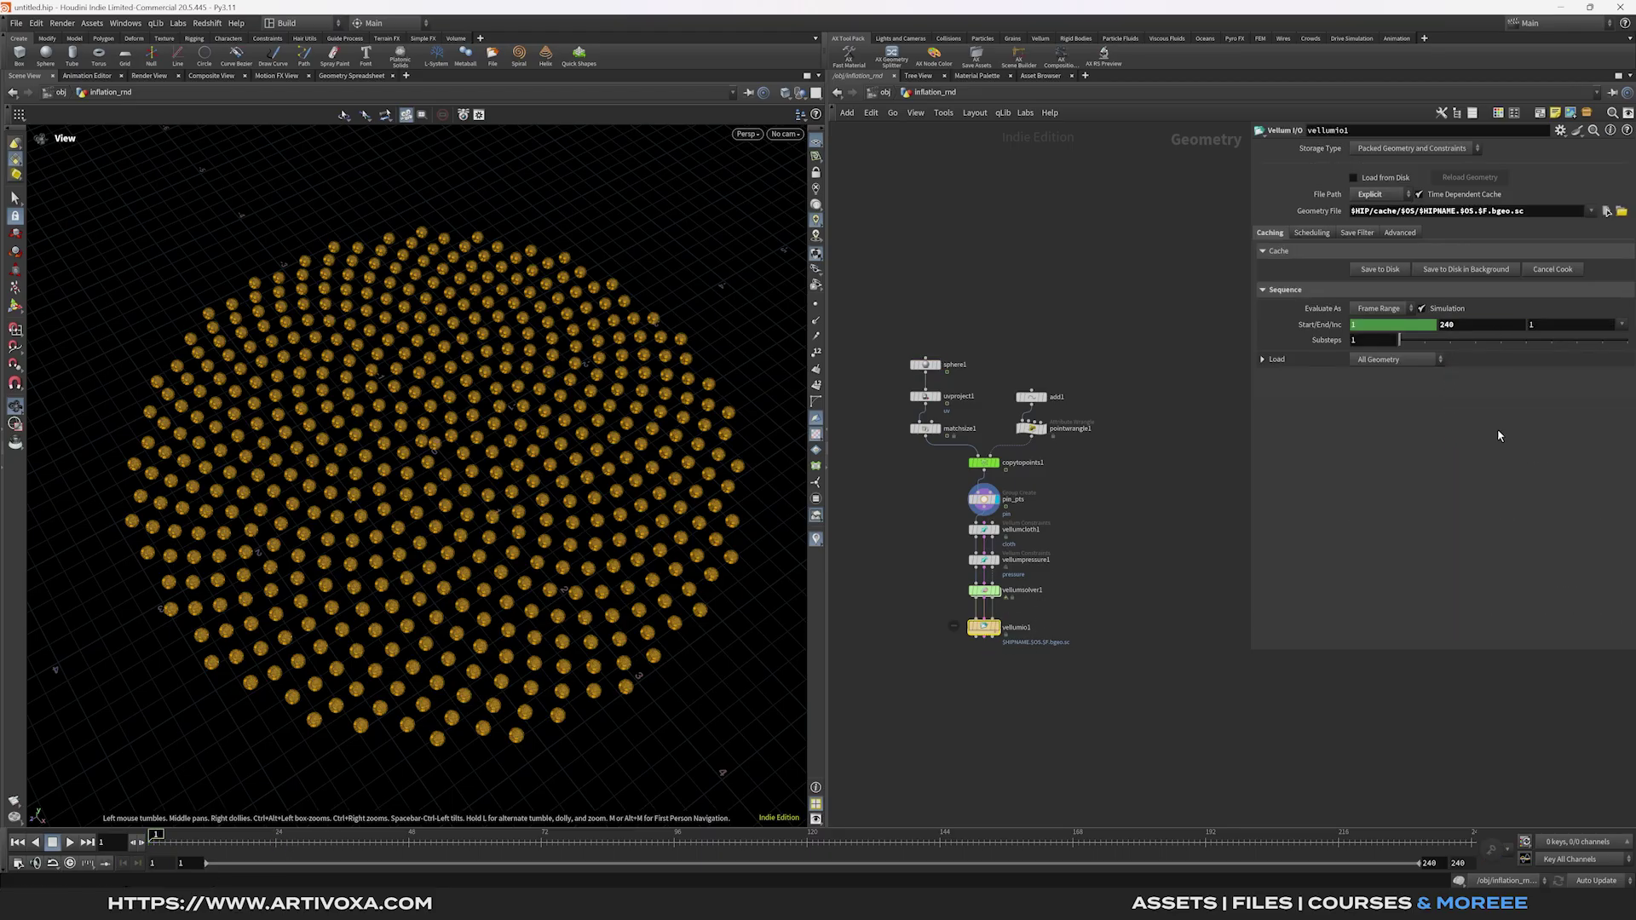
{"action": "left_click", "coordinate": [1493, 327]}
{"action": "type", "text": "24"}
{"action": "key", "text": "Return"}
{"action": "key", "text": "ctrl+s"}
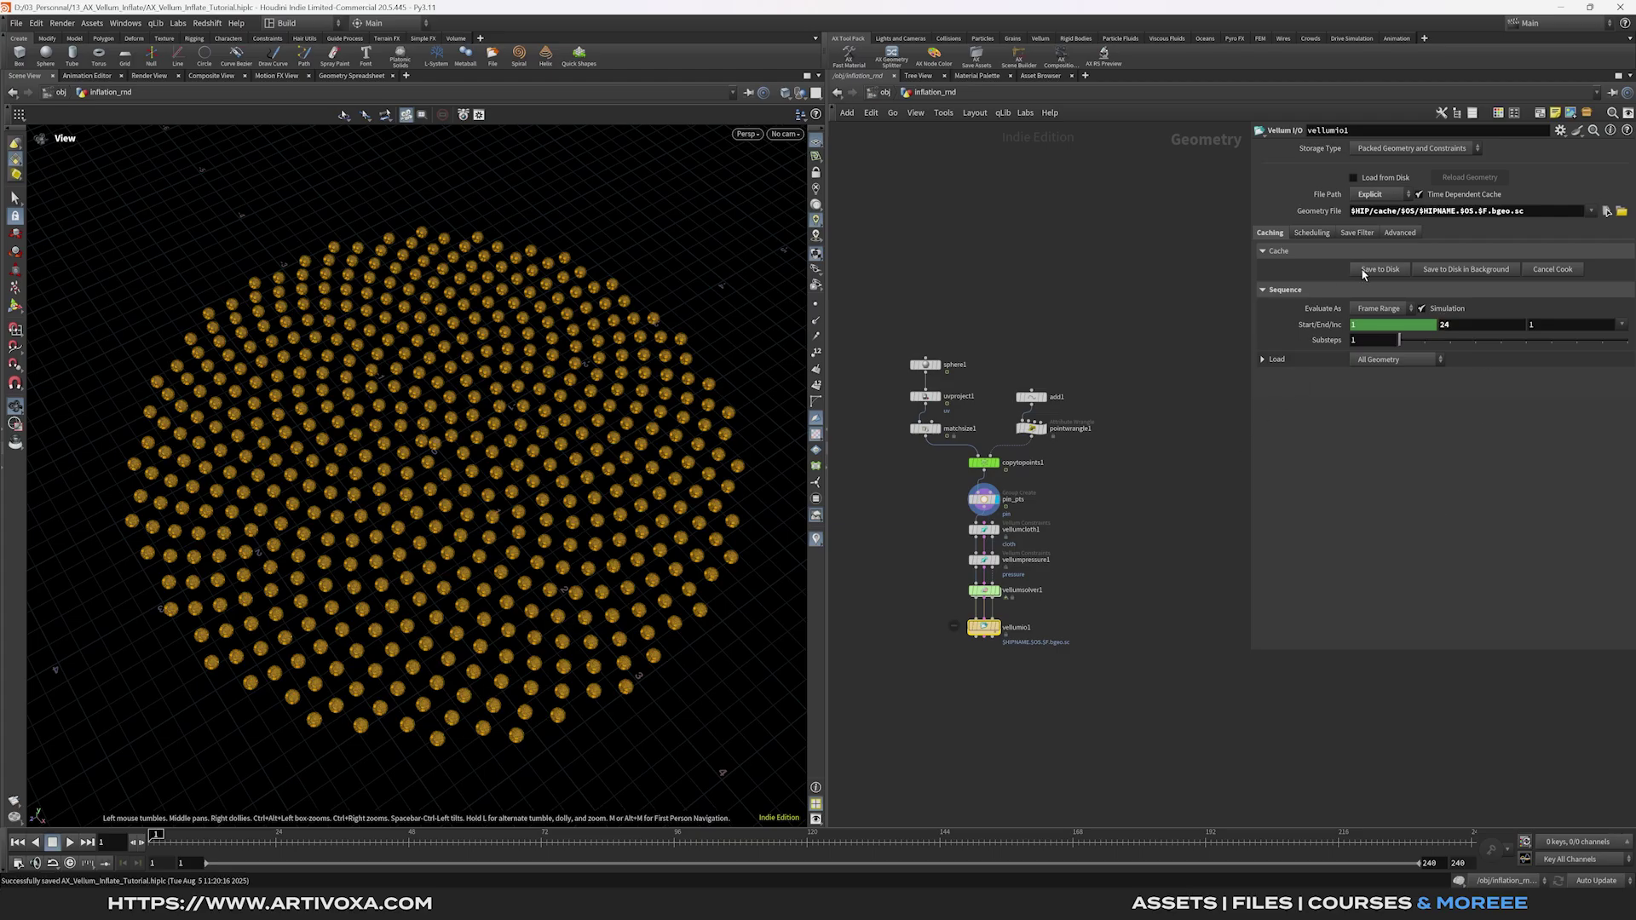
{"action": "left_click", "coordinate": [1365, 271]}
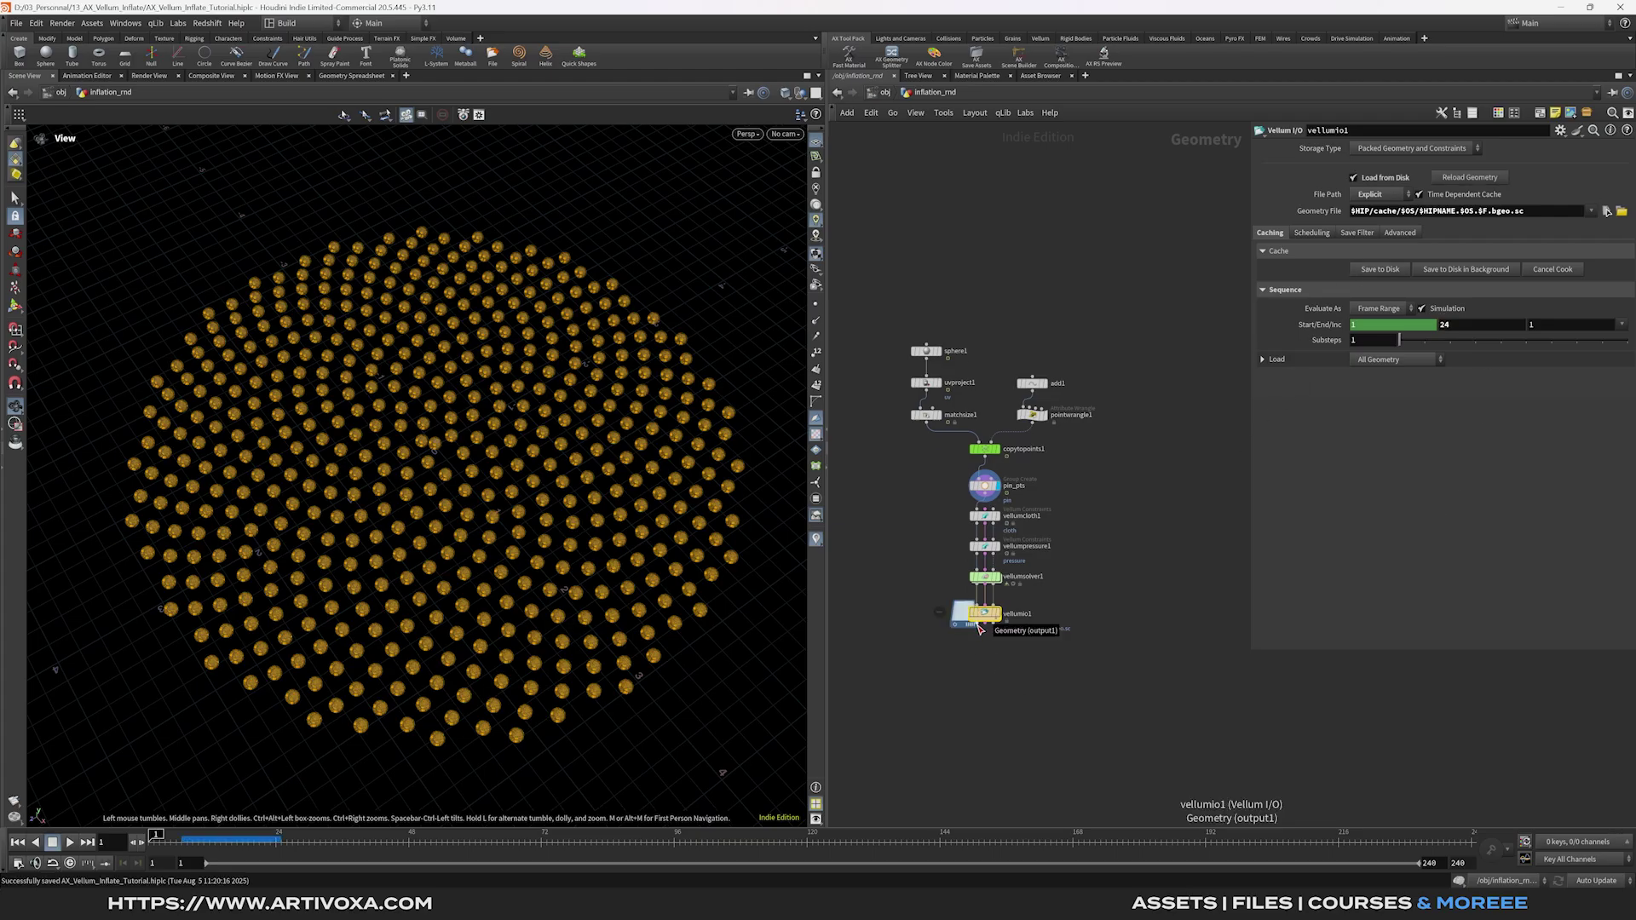
Add a Time Shift node below the cache and play through the cached inflation.
{"action": "key", "text": "Tab"}
{"action": "type", "text": "time"}
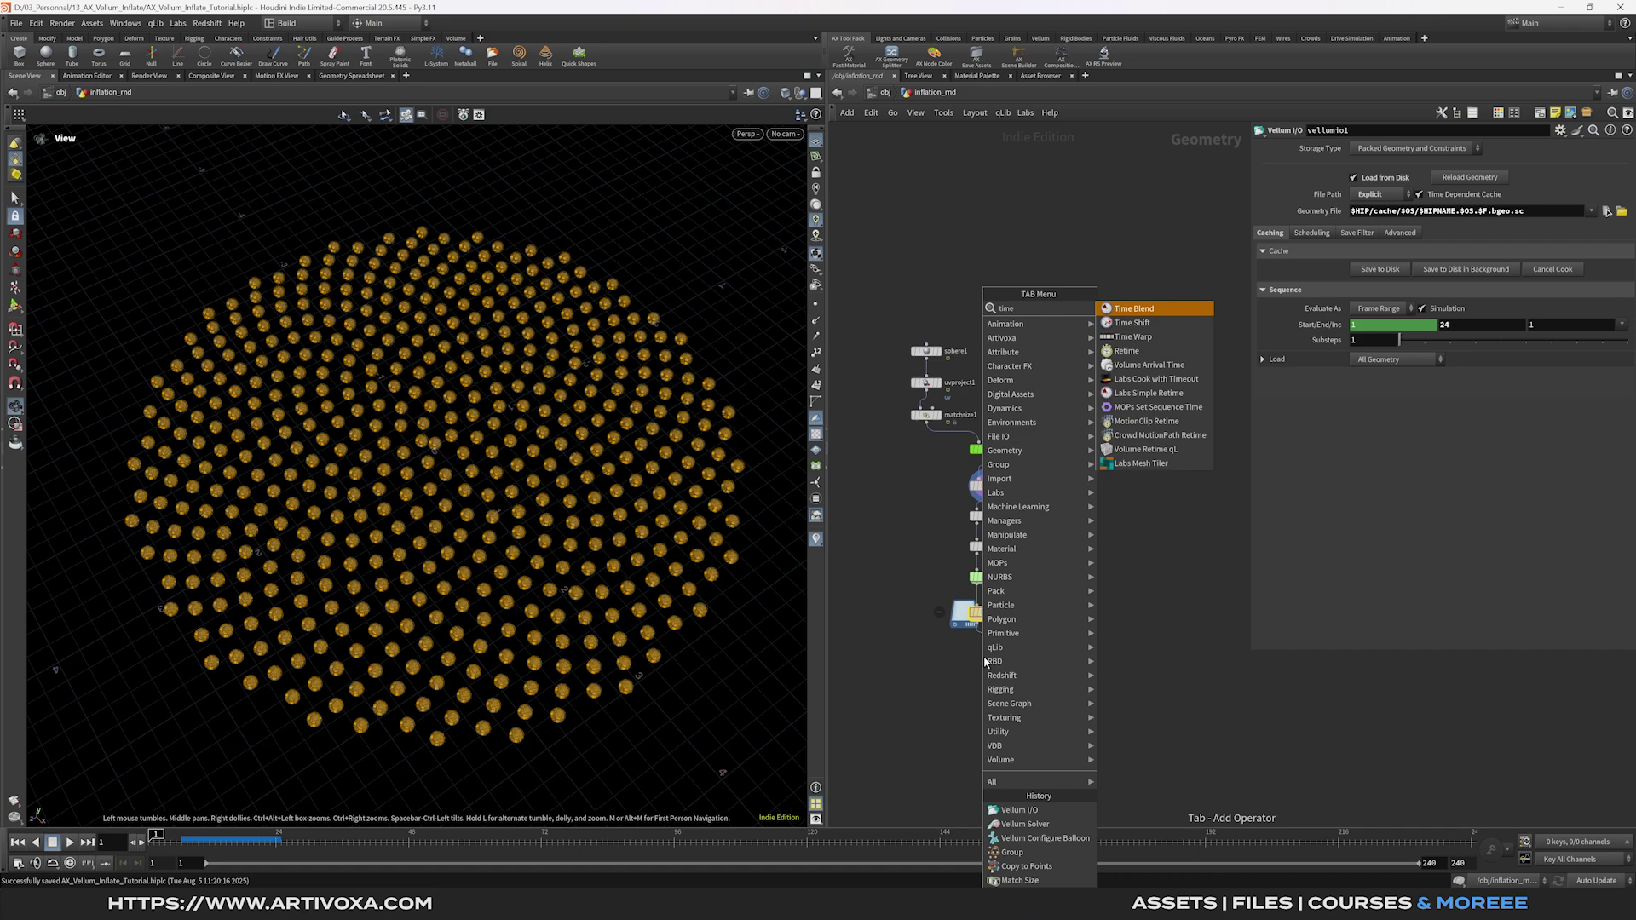
{"action": "key", "text": "Return"}
{"action": "left_click", "coordinate": [994, 670]}
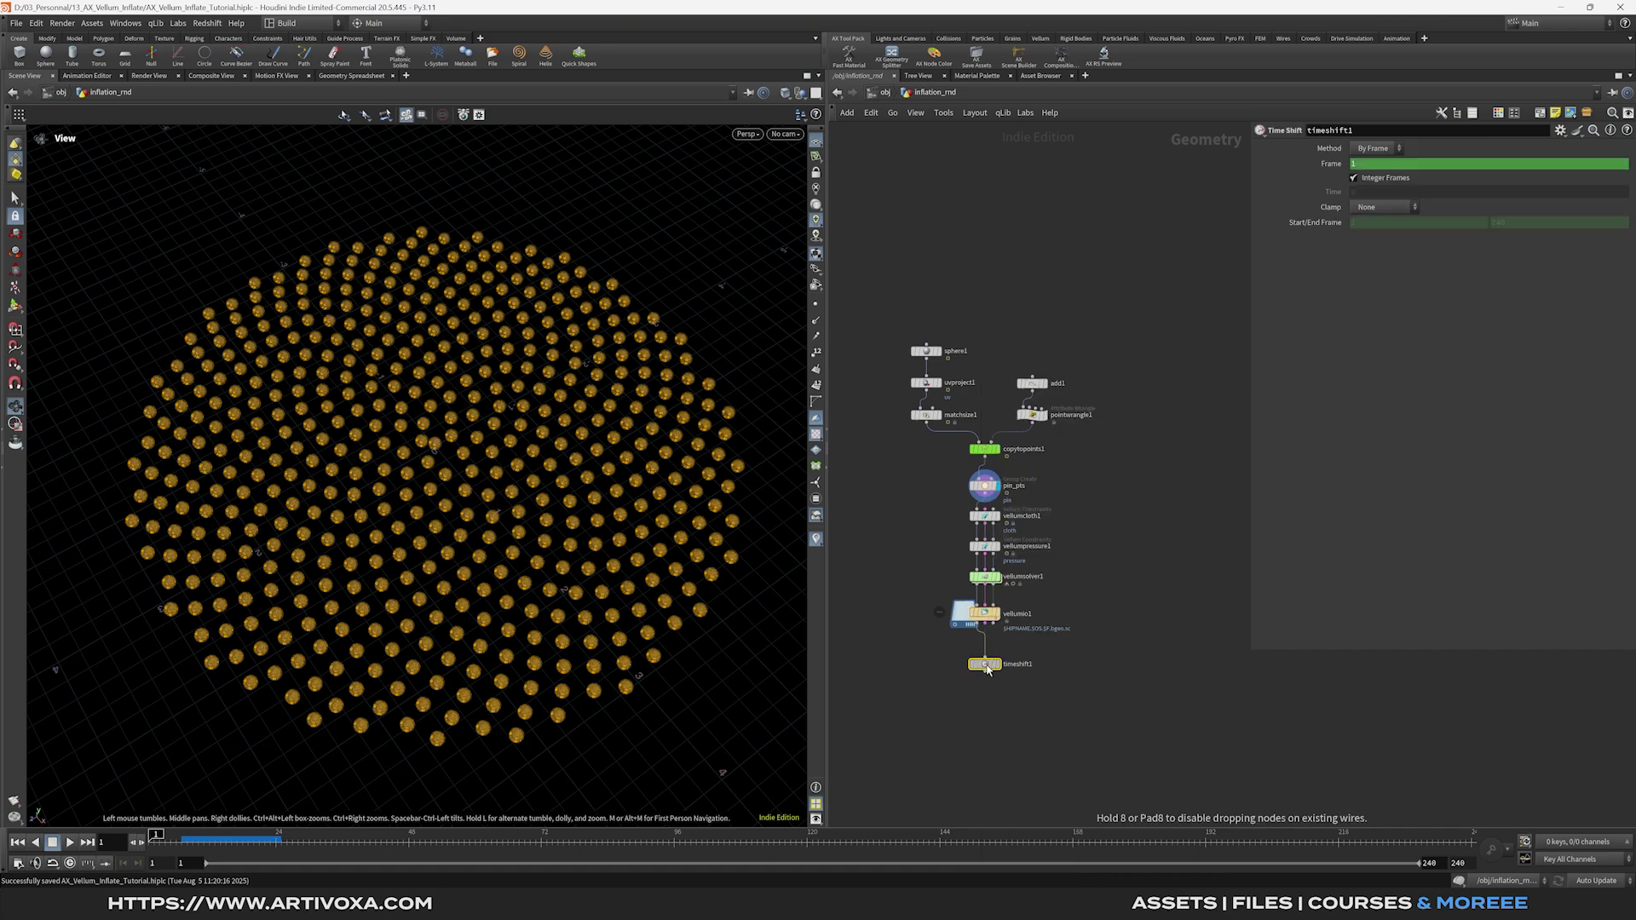
{"action": "left_click", "coordinate": [986, 613]}
{"action": "left_click_drag", "start_coordinate": [247, 842], "coordinate": [253, 843]}
{"action": "scroll", "coordinate": [409, 616], "scroll_direction": "up", "scroll_amount": 10}
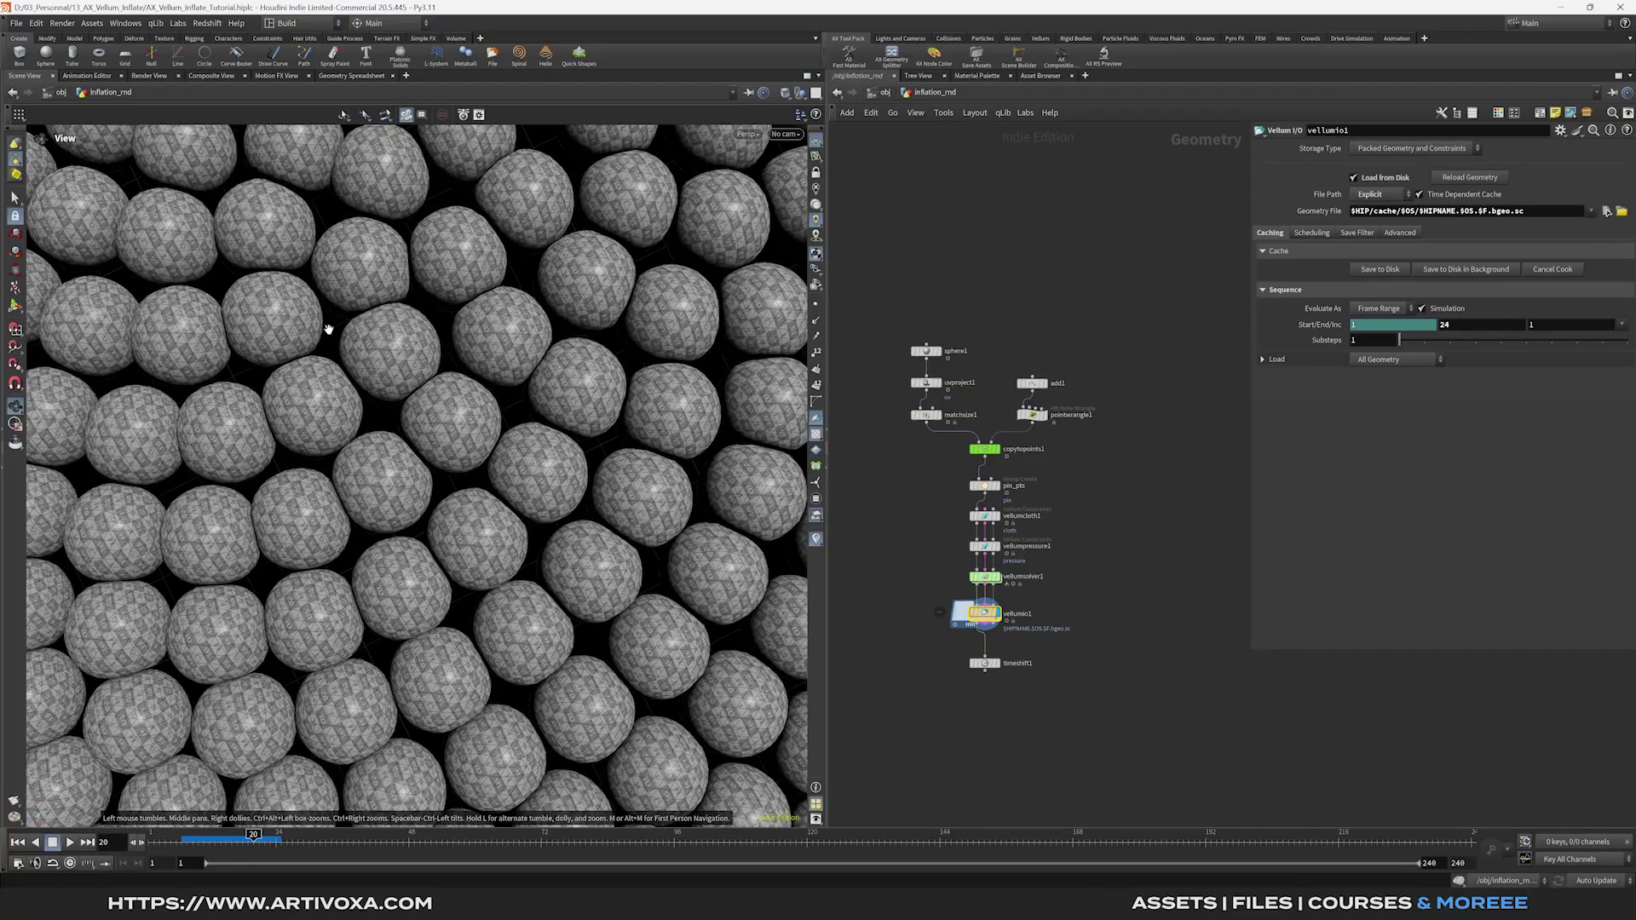
{"action": "scroll", "coordinate": [329, 330], "scroll_direction": "down", "scroll_amount": 10}
Delete the Time Shift Frame channel so it holds one frame, then return to frame 1.
{"action": "left_click", "coordinate": [985, 664]}
{"action": "right_click", "coordinate": [1329, 164]}
{"action": "left_click", "coordinate": [1381, 362]}
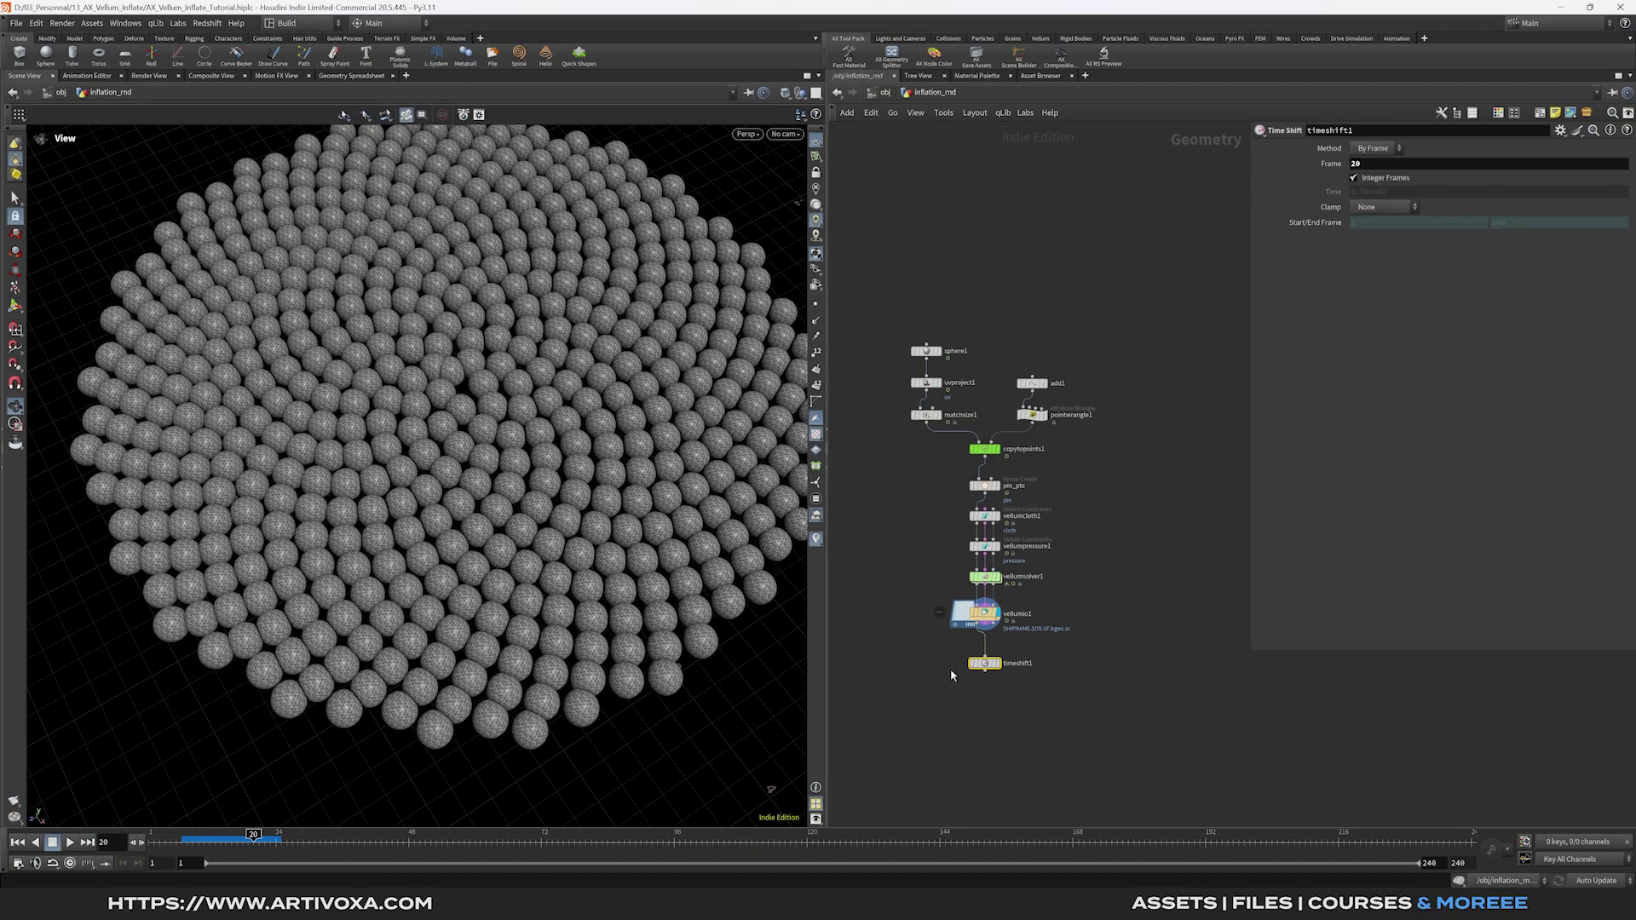
{"action": "left_click_drag", "start_coordinate": [317, 844], "coordinate": [151, 844]}
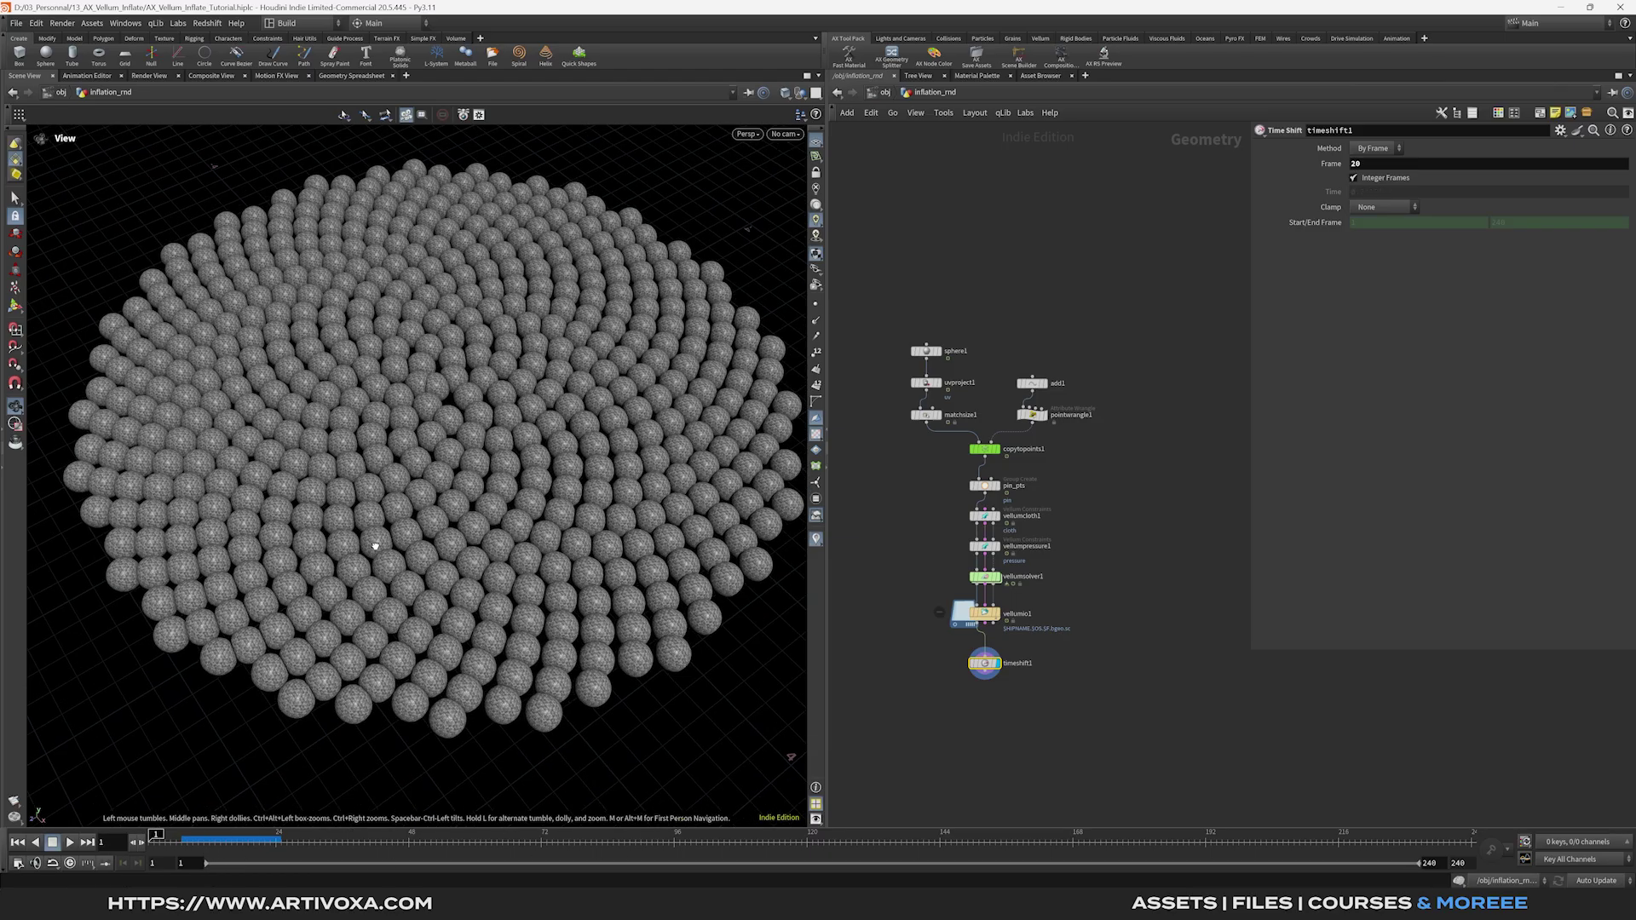
Add a null below timeshift1 named OUT_SPHERES.
{"action": "key", "text": "Tab"}
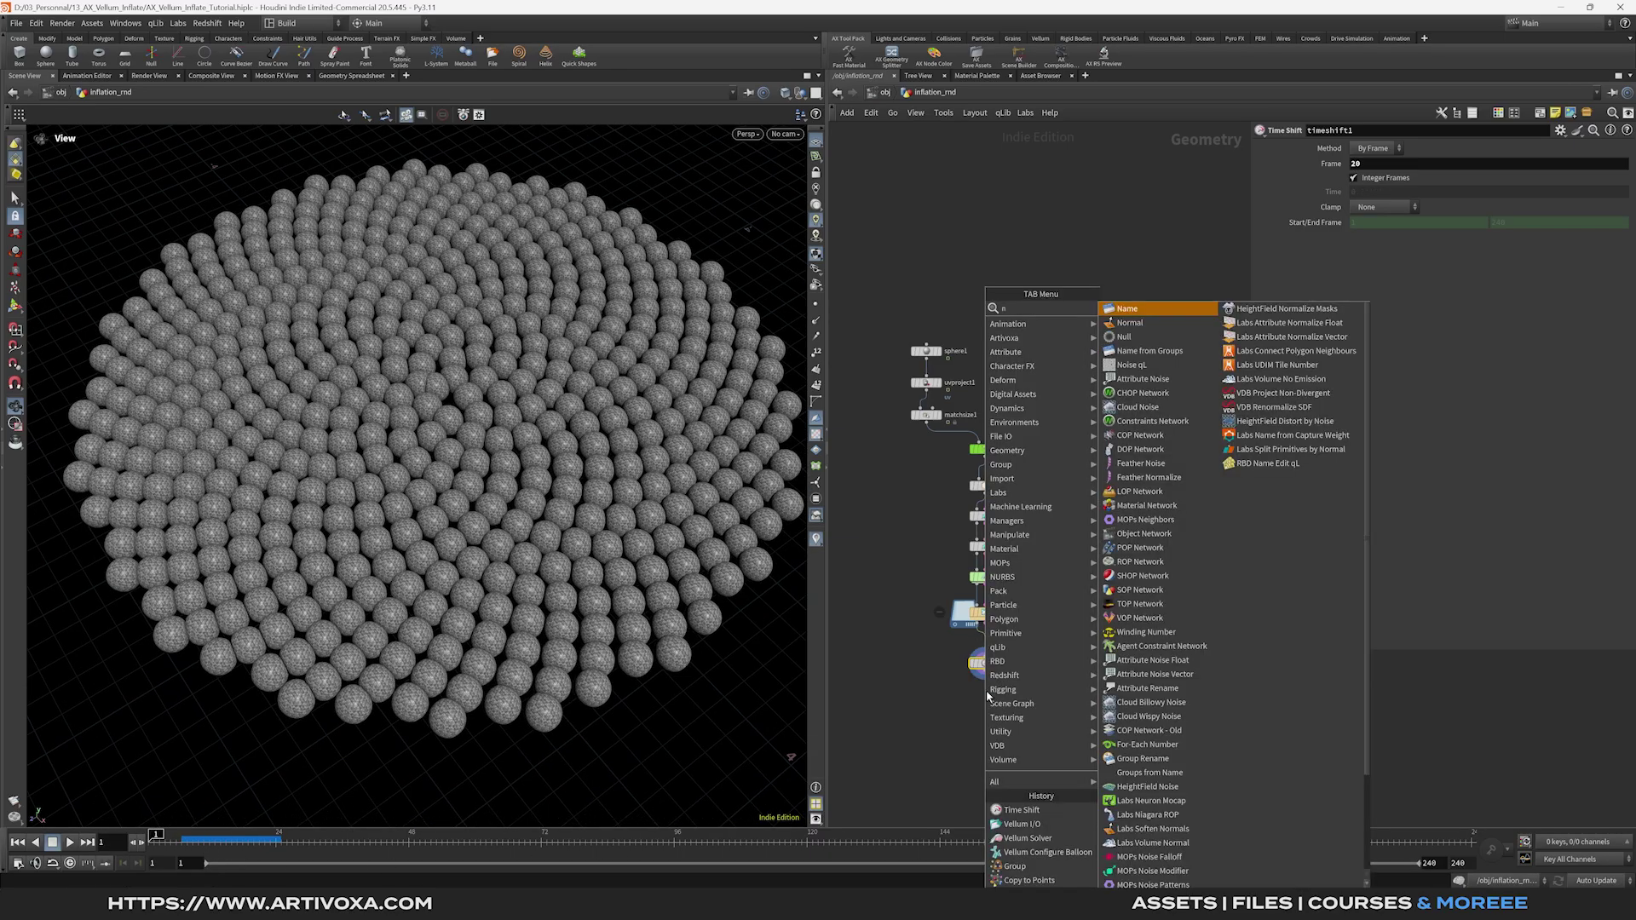
{"action": "type", "text": "null"}
{"action": "key", "text": "Return"}
{"action": "double_click", "coordinate": [1005, 706]}
{"action": "type", "text": "OUT_SPHERE"}
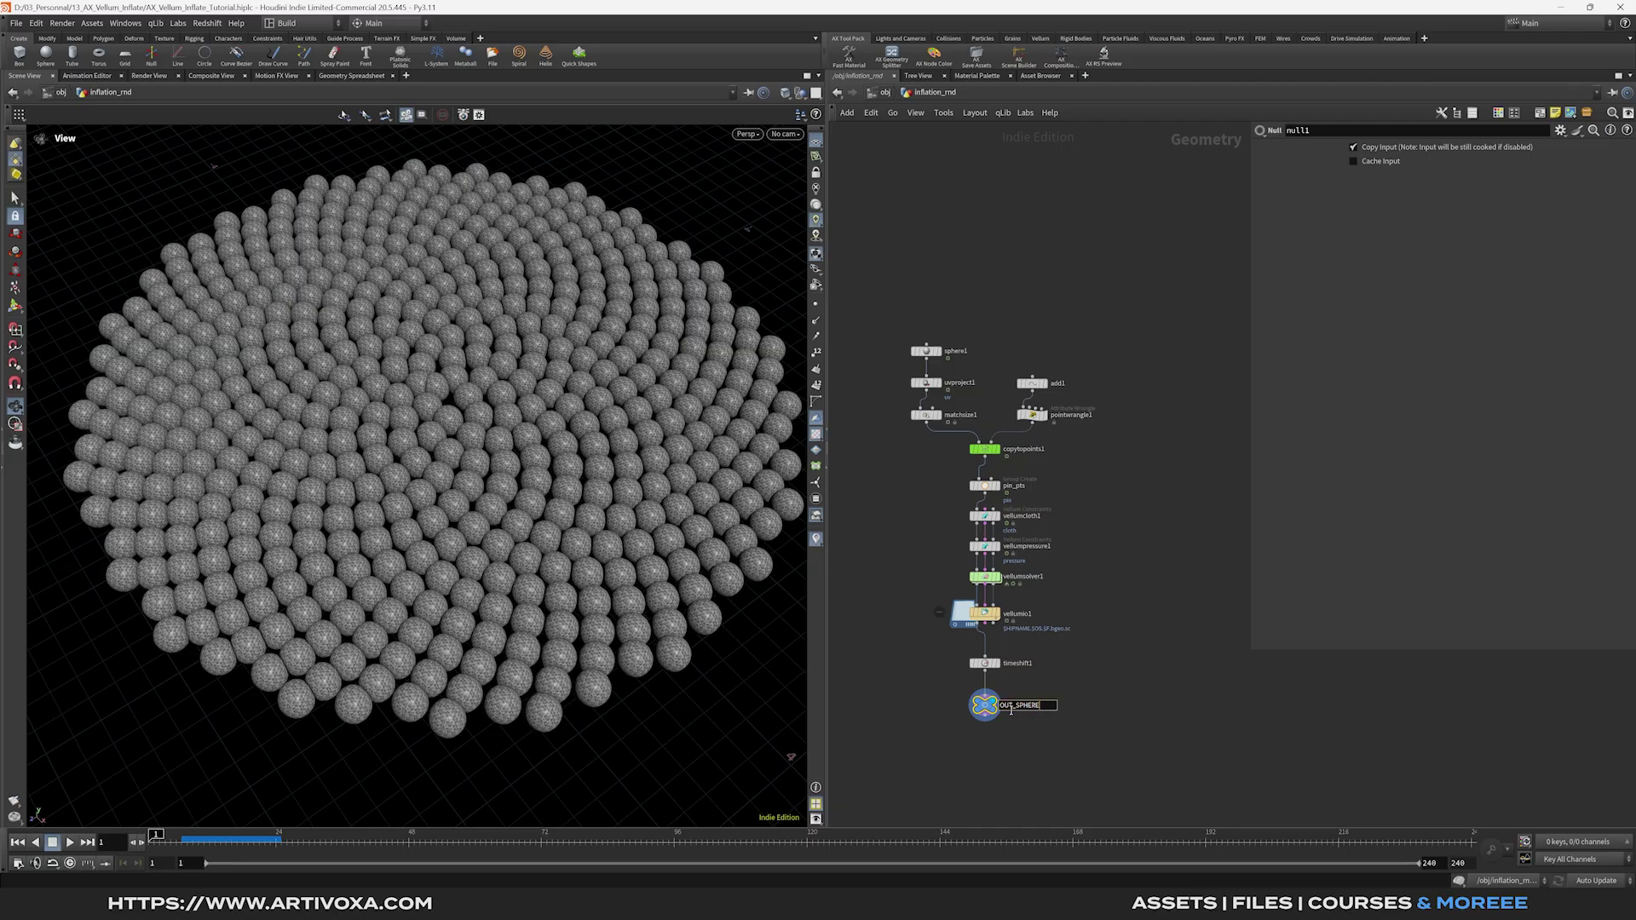
{"action": "type", "text": "S"}
{"action": "key", "text": "Return"}
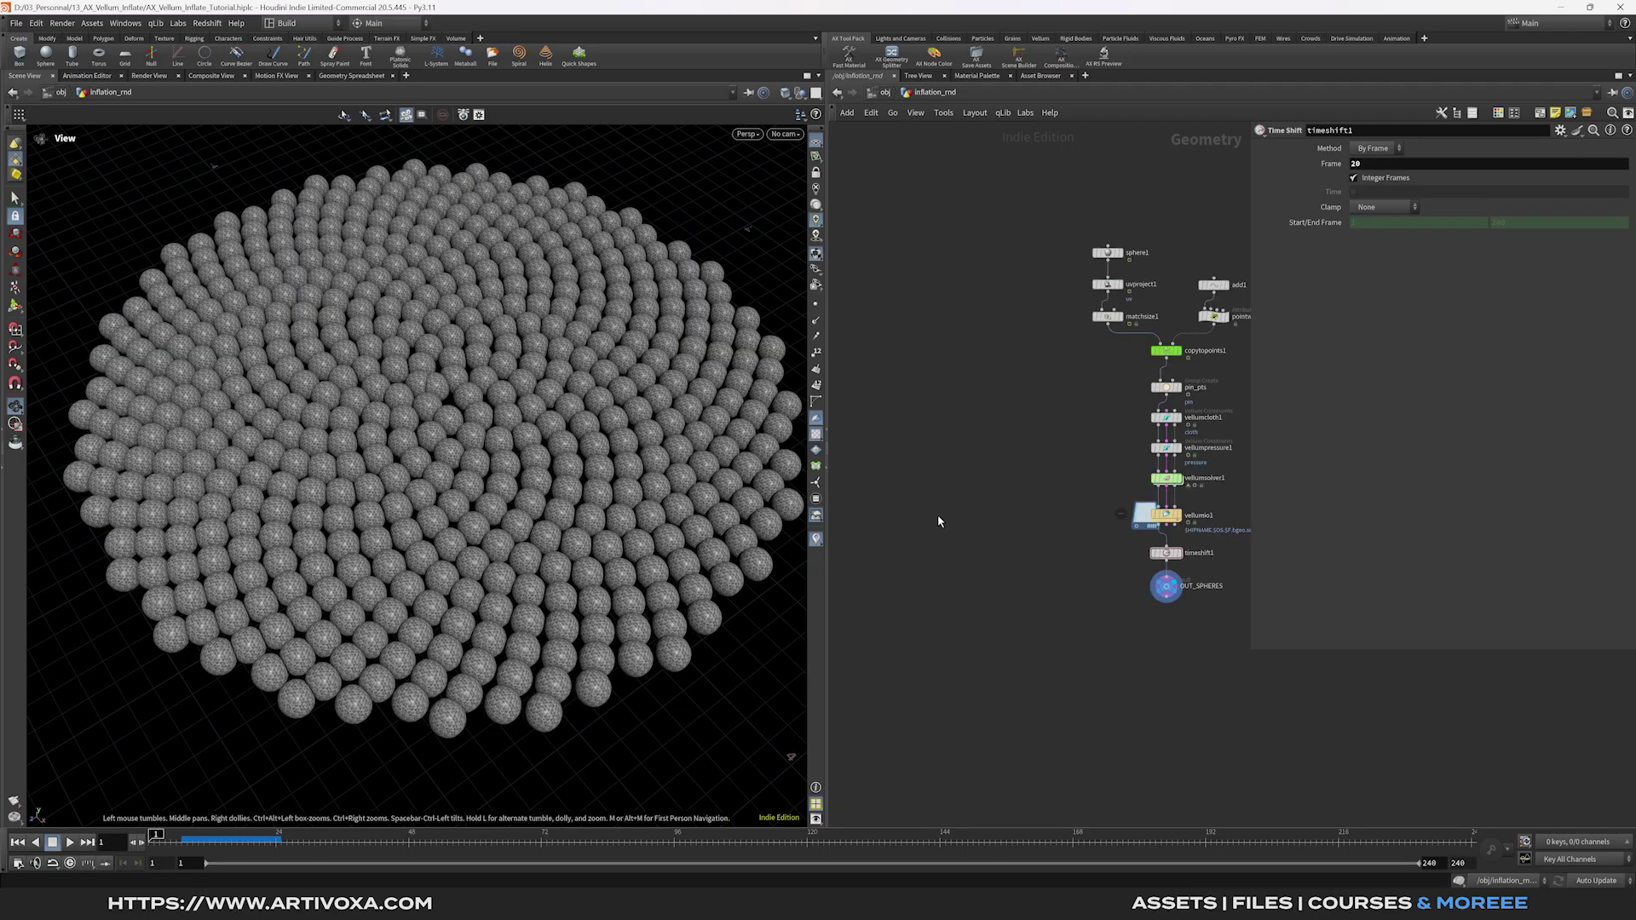
Place a new grid node in empty network space.
{"action": "middle_click_drag", "start_coordinate": [954, 529], "coordinate": [976, 534]}
{"action": "key", "text": "Tab"}
{"action": "type", "text": "filecache"}
{"action": "key", "text": "Return"}
{"action": "left_click", "coordinate": [988, 562]}
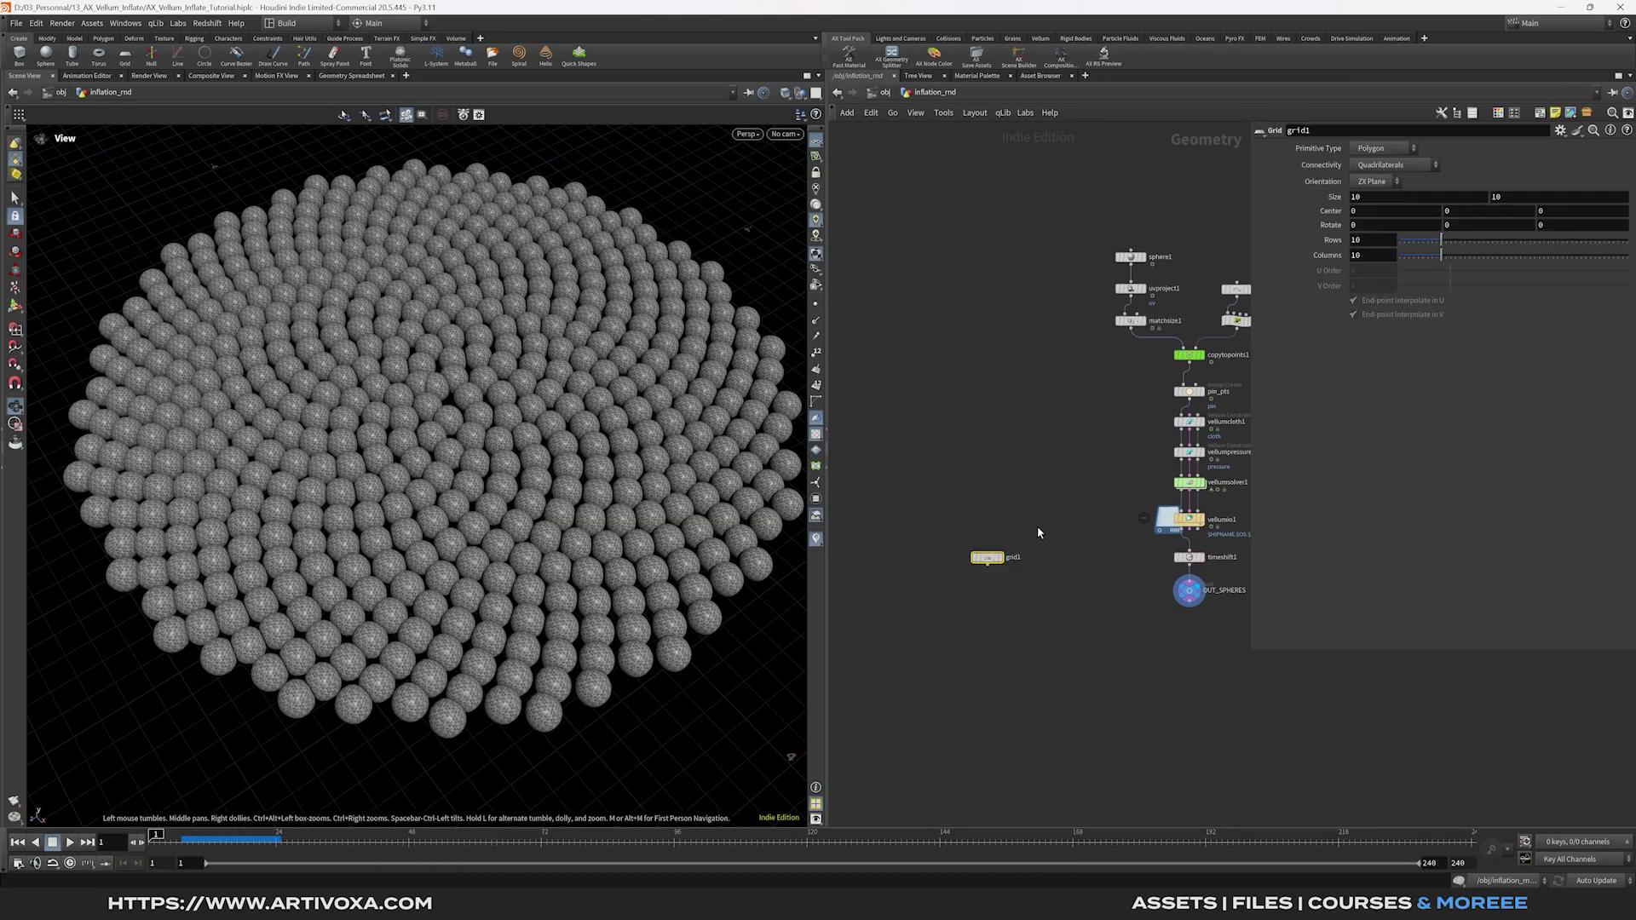
Set the grid size to 6 × 6 with 100 rows and 100 columns and display it.
{"action": "left_click", "coordinate": [1380, 199]}
{"action": "type", "text": "6"}
{"action": "key", "text": "Tab"}
{"action": "type", "text": "6"}
{"action": "left_click", "coordinate": [1374, 241]}
{"action": "type", "text": "0"}
{"action": "key", "text": "Tab"}
{"action": "type", "text": "100"}
{"action": "key", "text": "Return"}
{"action": "key", "text": "r"}
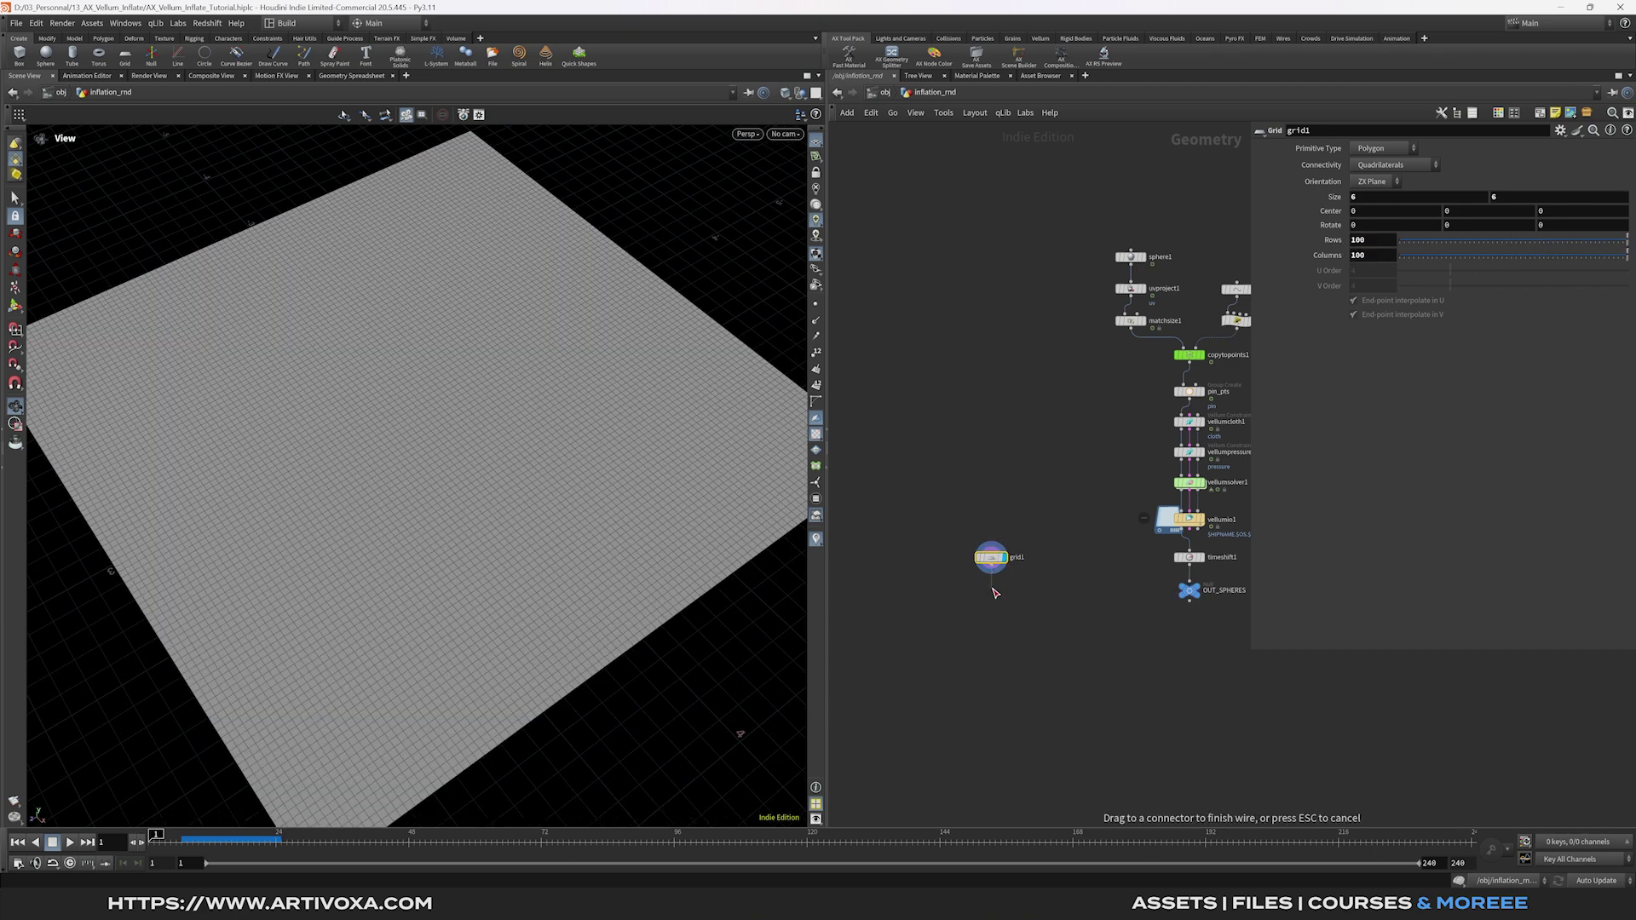
Add a Point Wrangle computing dist as the length of each point's XZ position.
{"action": "key", "text": "Tab"}
{"action": "type", "text": "poin wrang"}
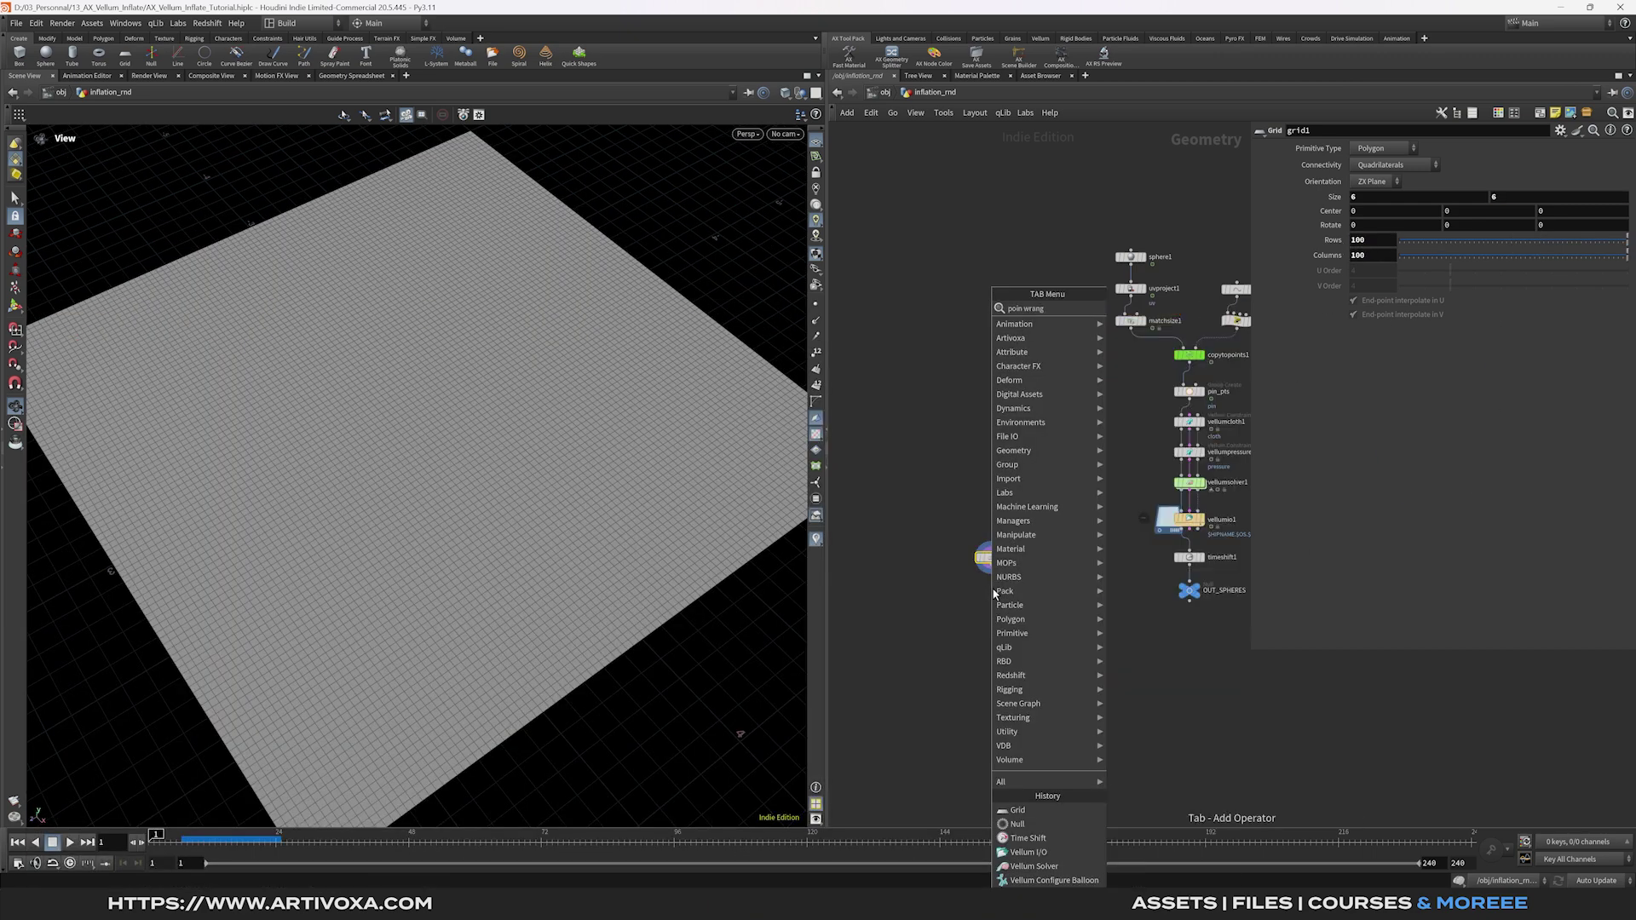
{"action": "key", "text": "Return"}
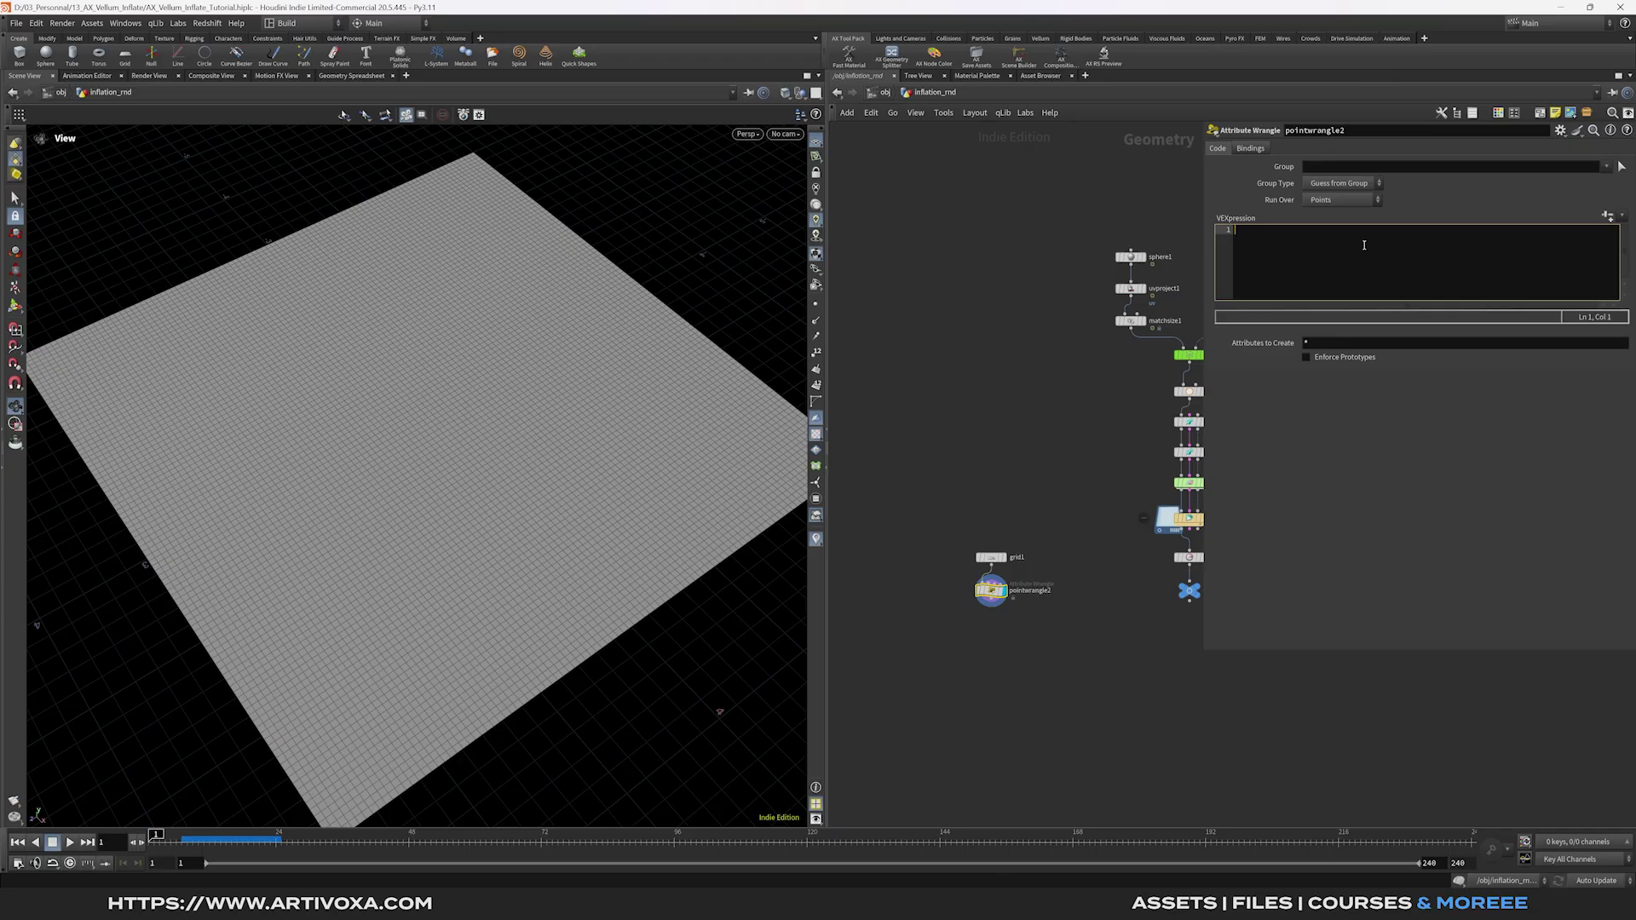
{"action": "type", "text": "float dist "}
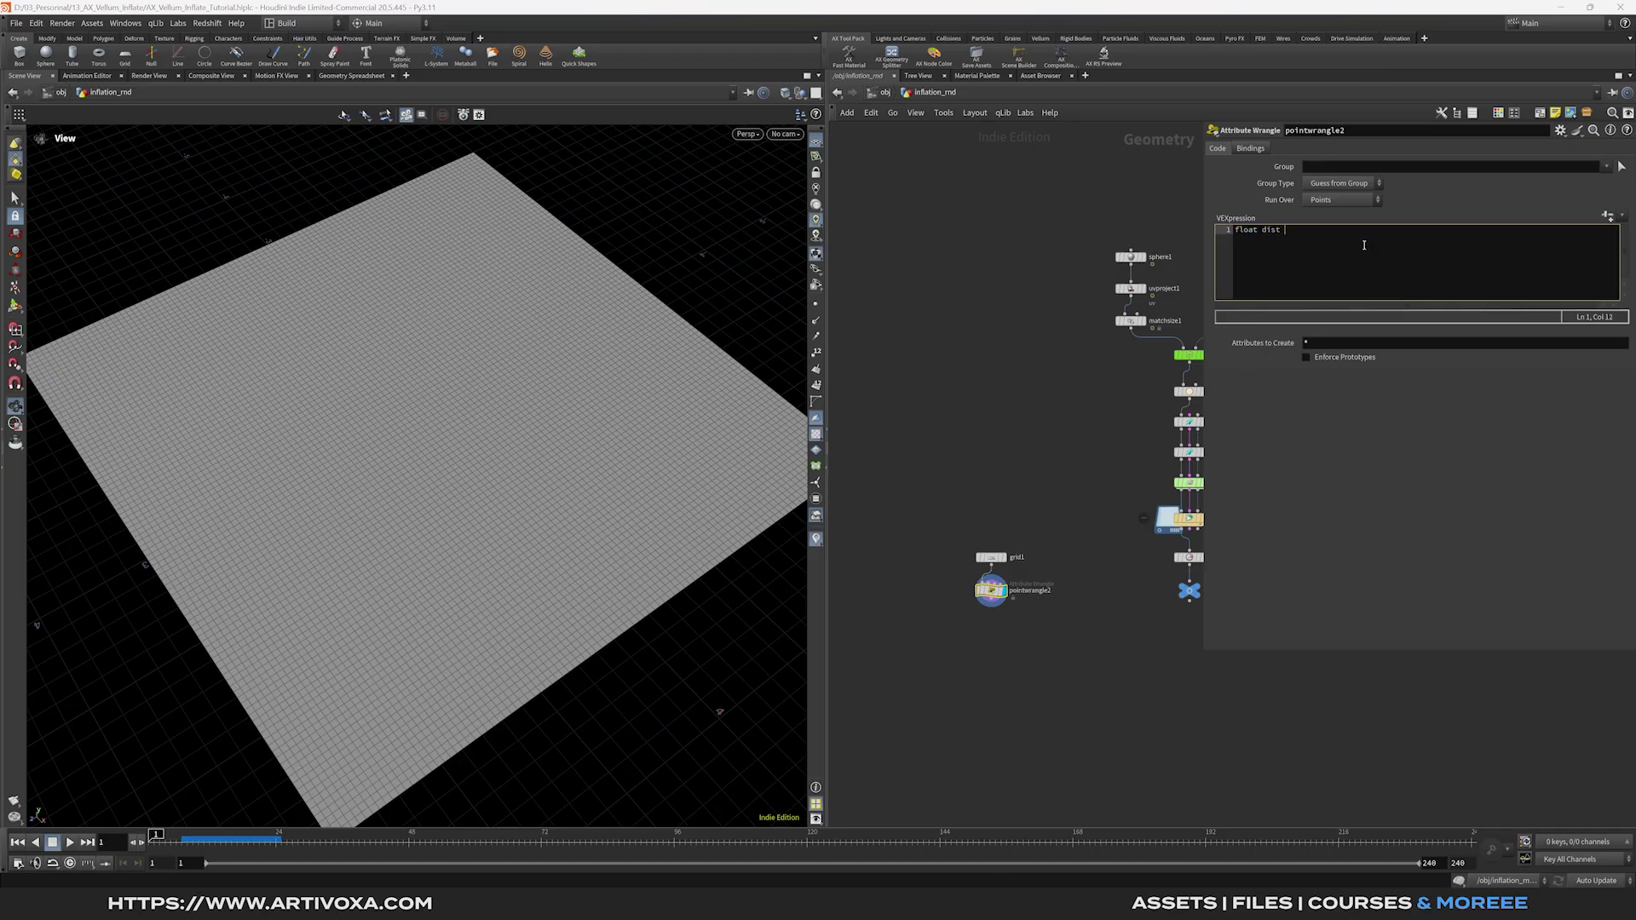
{"action": "type", "text": "= len"}
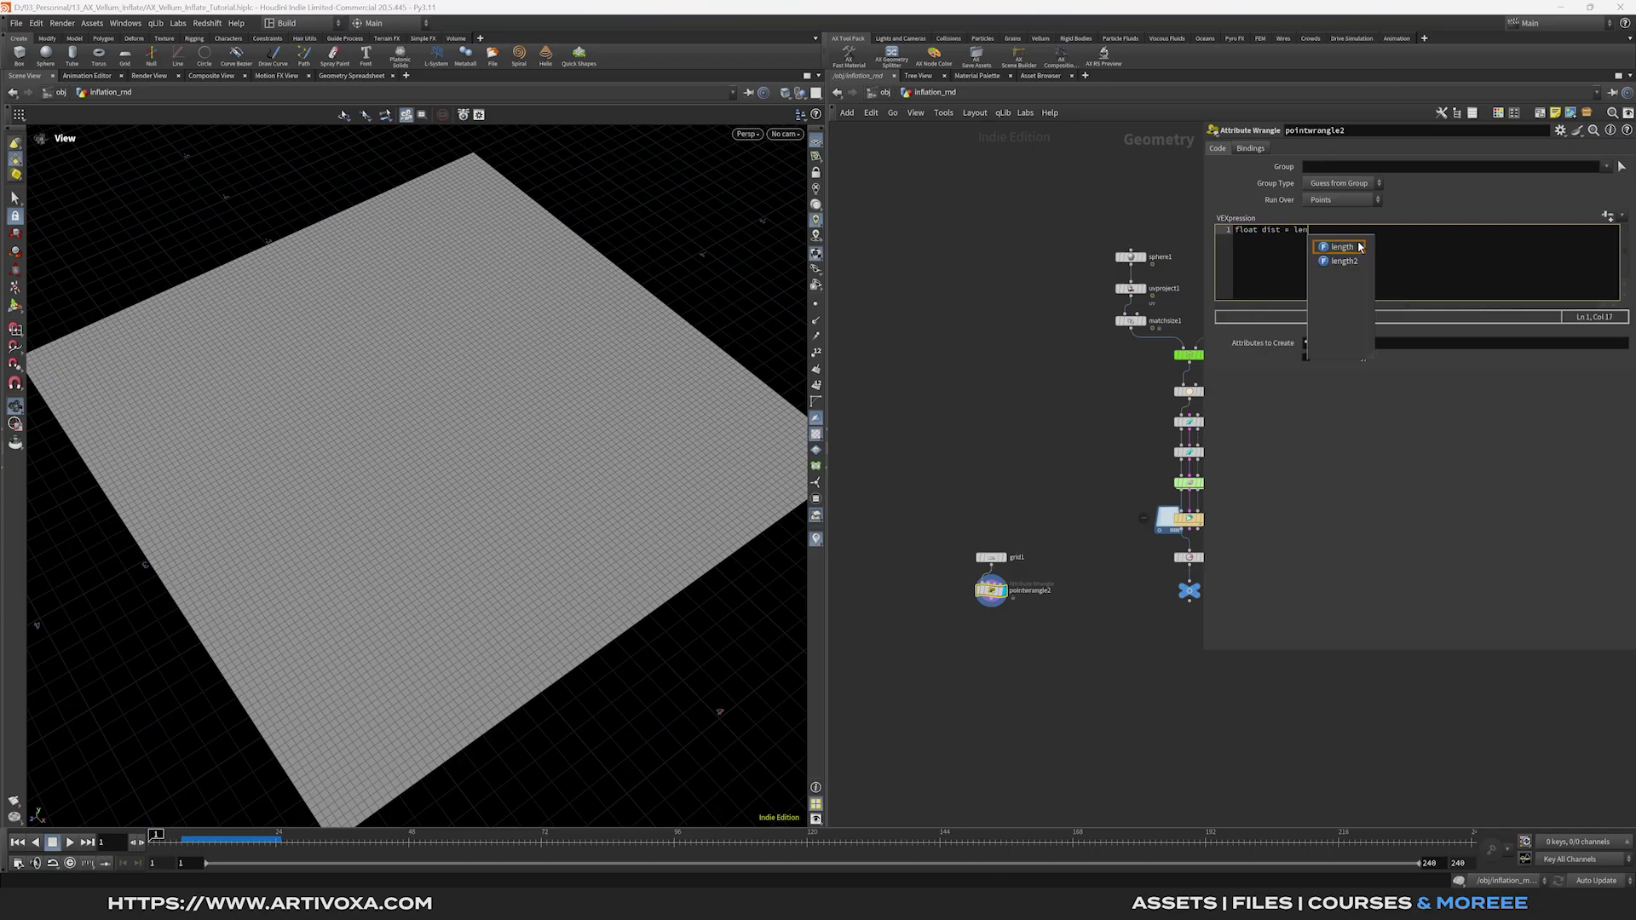
{"action": "left_click", "coordinate": [1346, 247]}
{"action": "type", "text": "(set("}
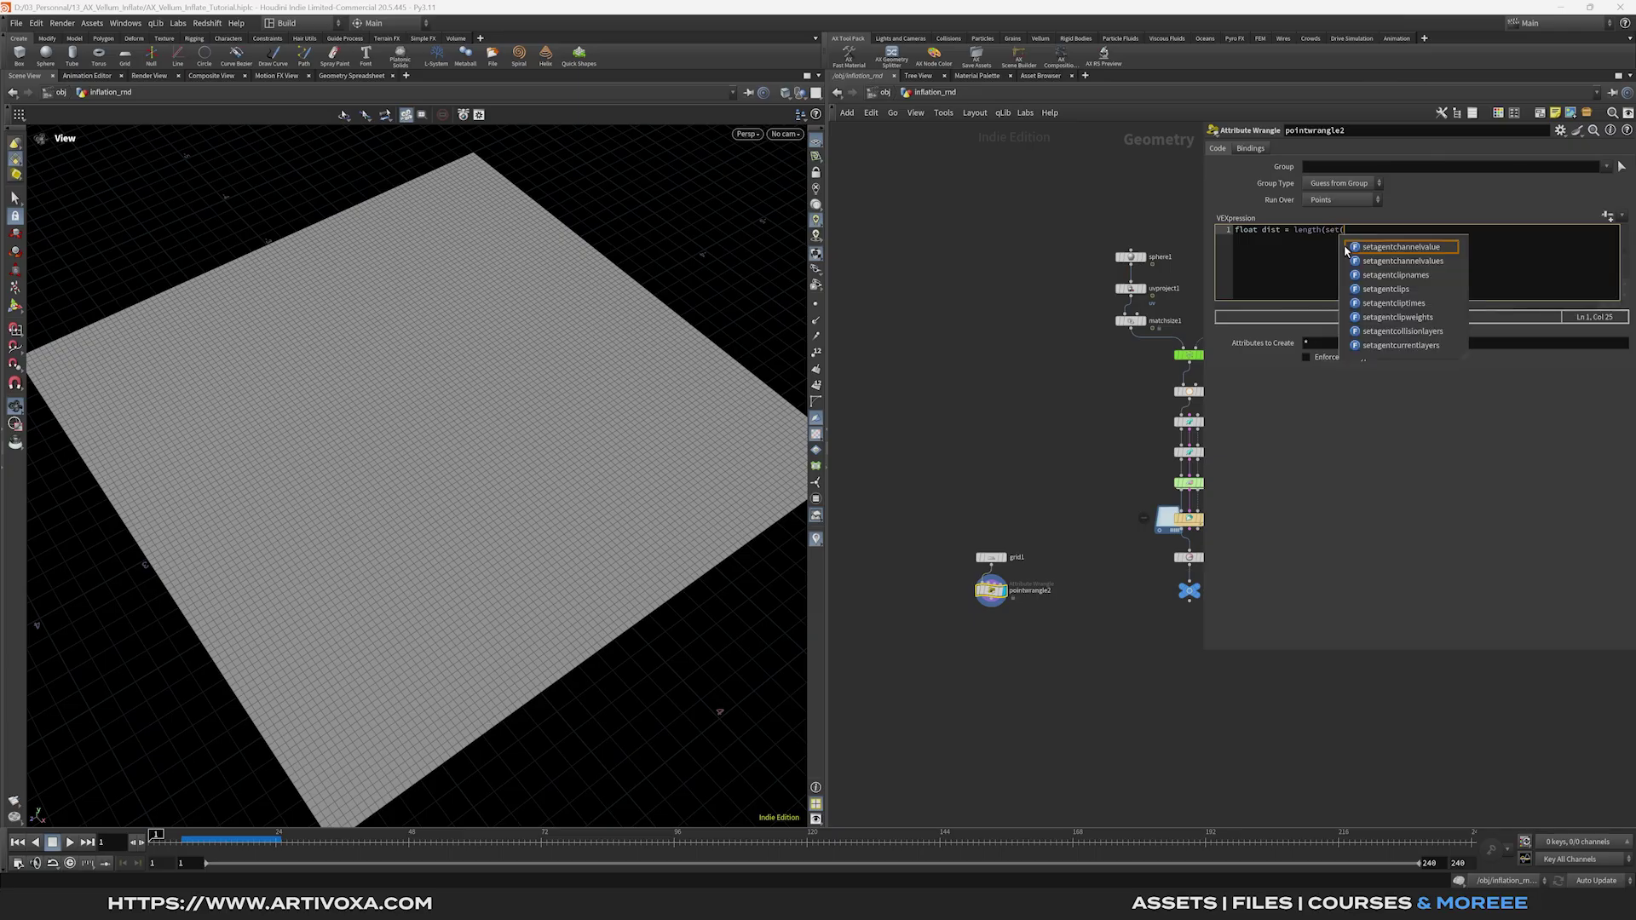
{"action": "type", "text": "@P.x, @P"}
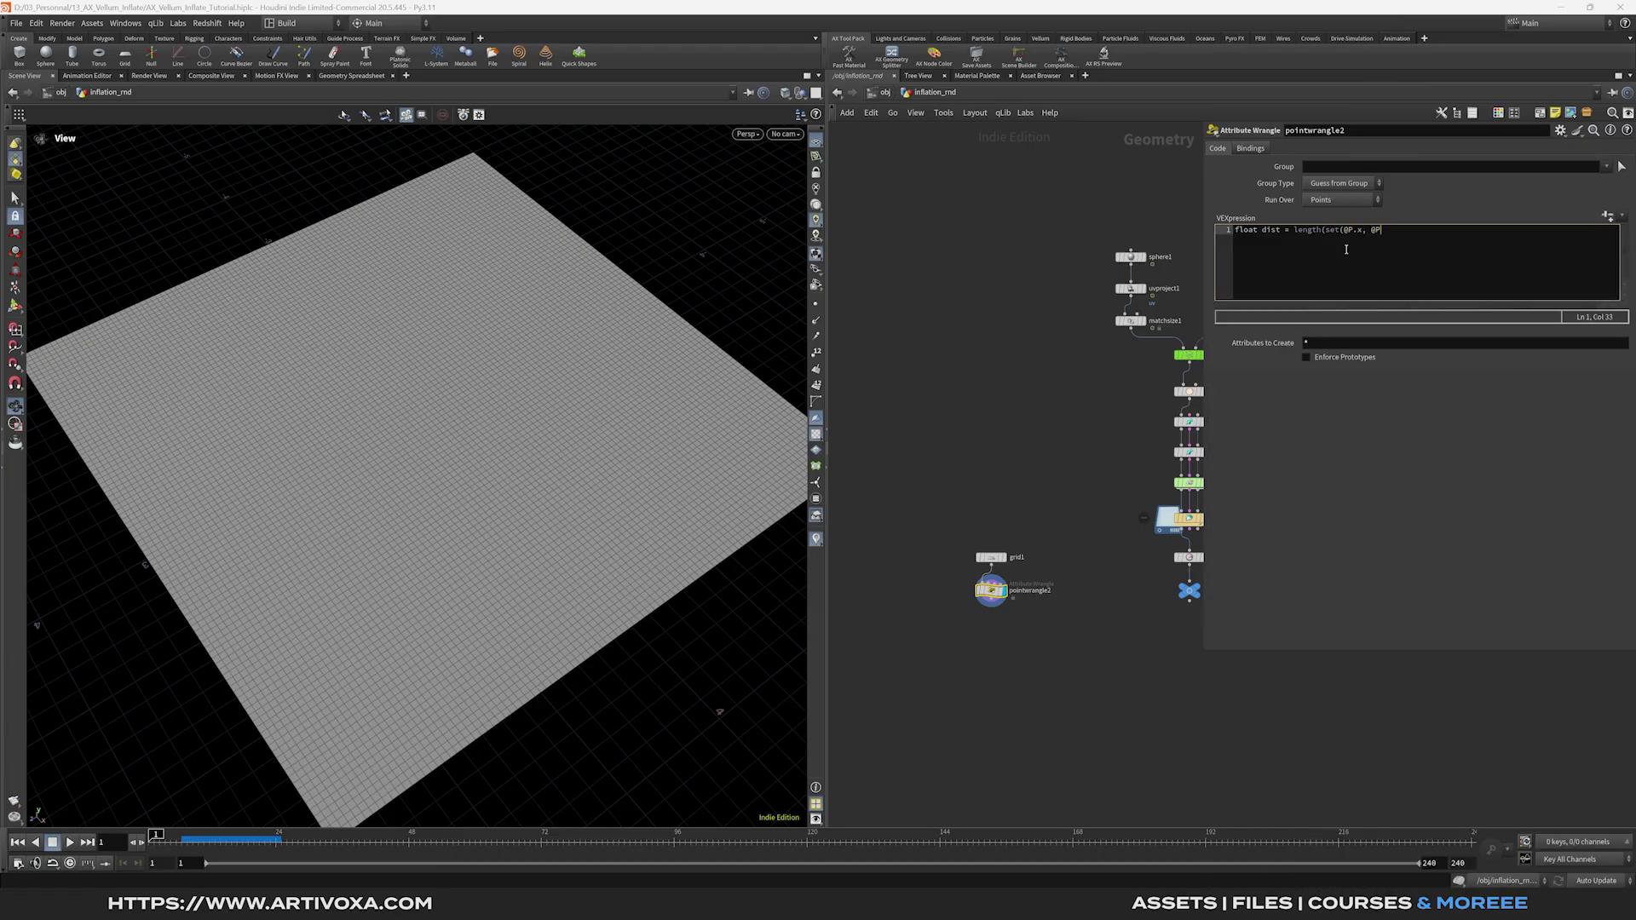
{"action": "type", "text": ".z));"}
{"action": "key", "text": "Return"}
{"action": "key", "text": "Return"}
Declare amplitude, frequency and speed channel parameters in the VEX code.
{"action": "type", "text": "float amplitude = chf('amplitude');"}
{"action": "key", "text": "Return"}
{"action": "type", "text": "float frequency"}
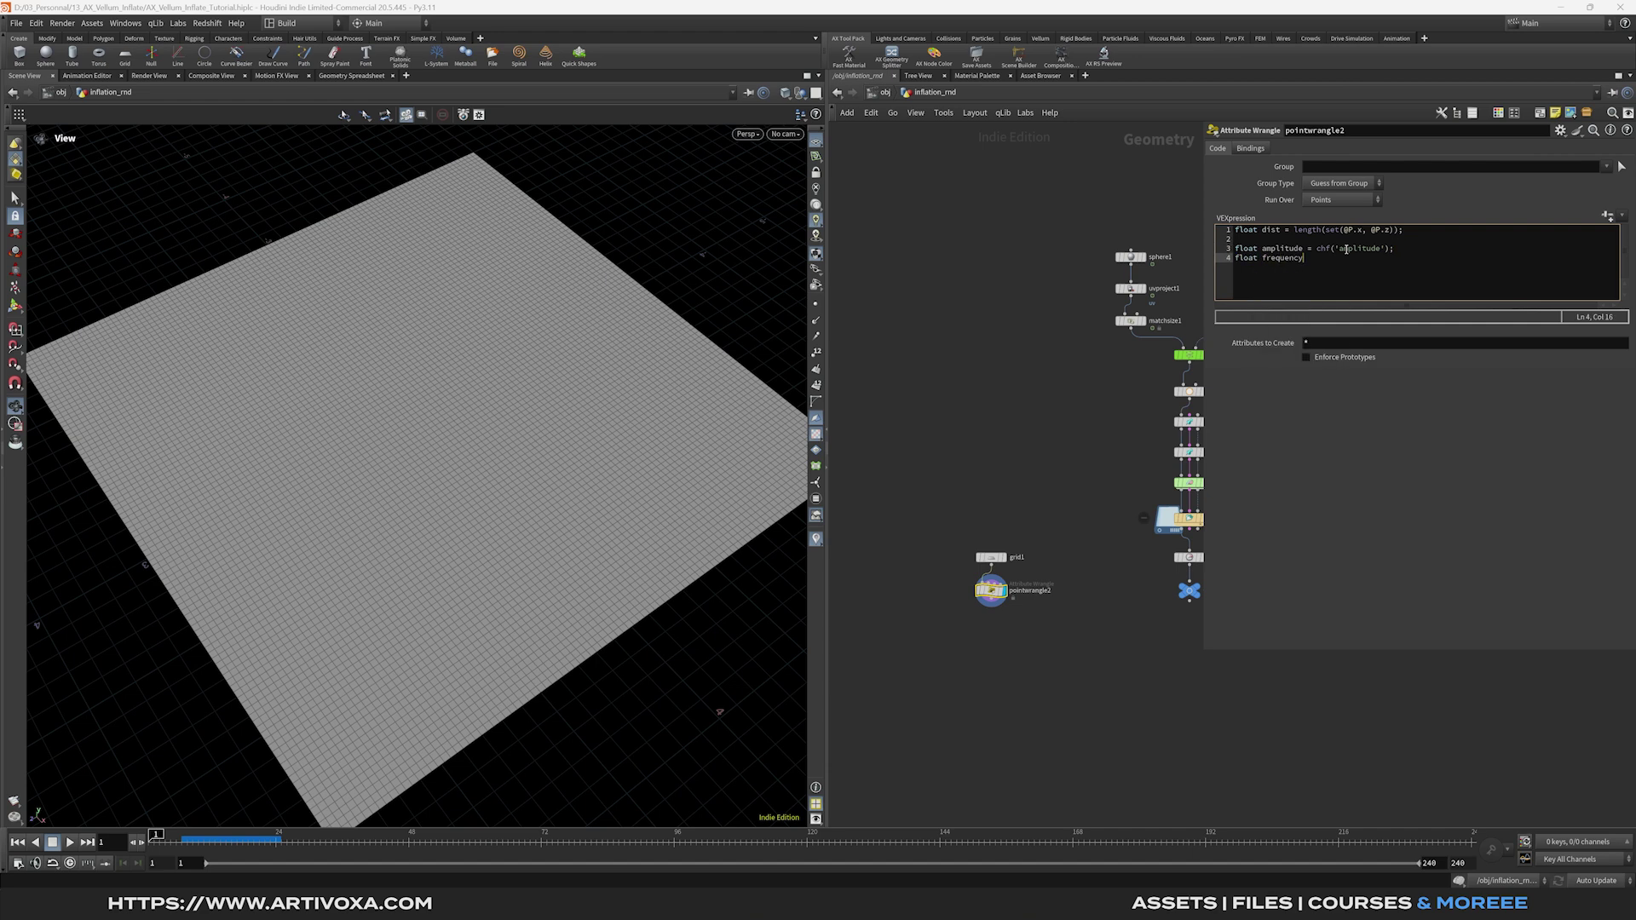
{"action": "type", "text": " = chf('"}
{"action": "type", "text": "'"}
{"action": "type", "text": "frequency')"}
{"action": "type", "text": ";"}
{"action": "key", "text": "Return"}
{"action": "type", "text": "float speed = chf('speed');"}
{"action": "key", "text": "Return"}
{"action": "key", "text": "Return"}
{"action": "type", "text": "float wave = "}
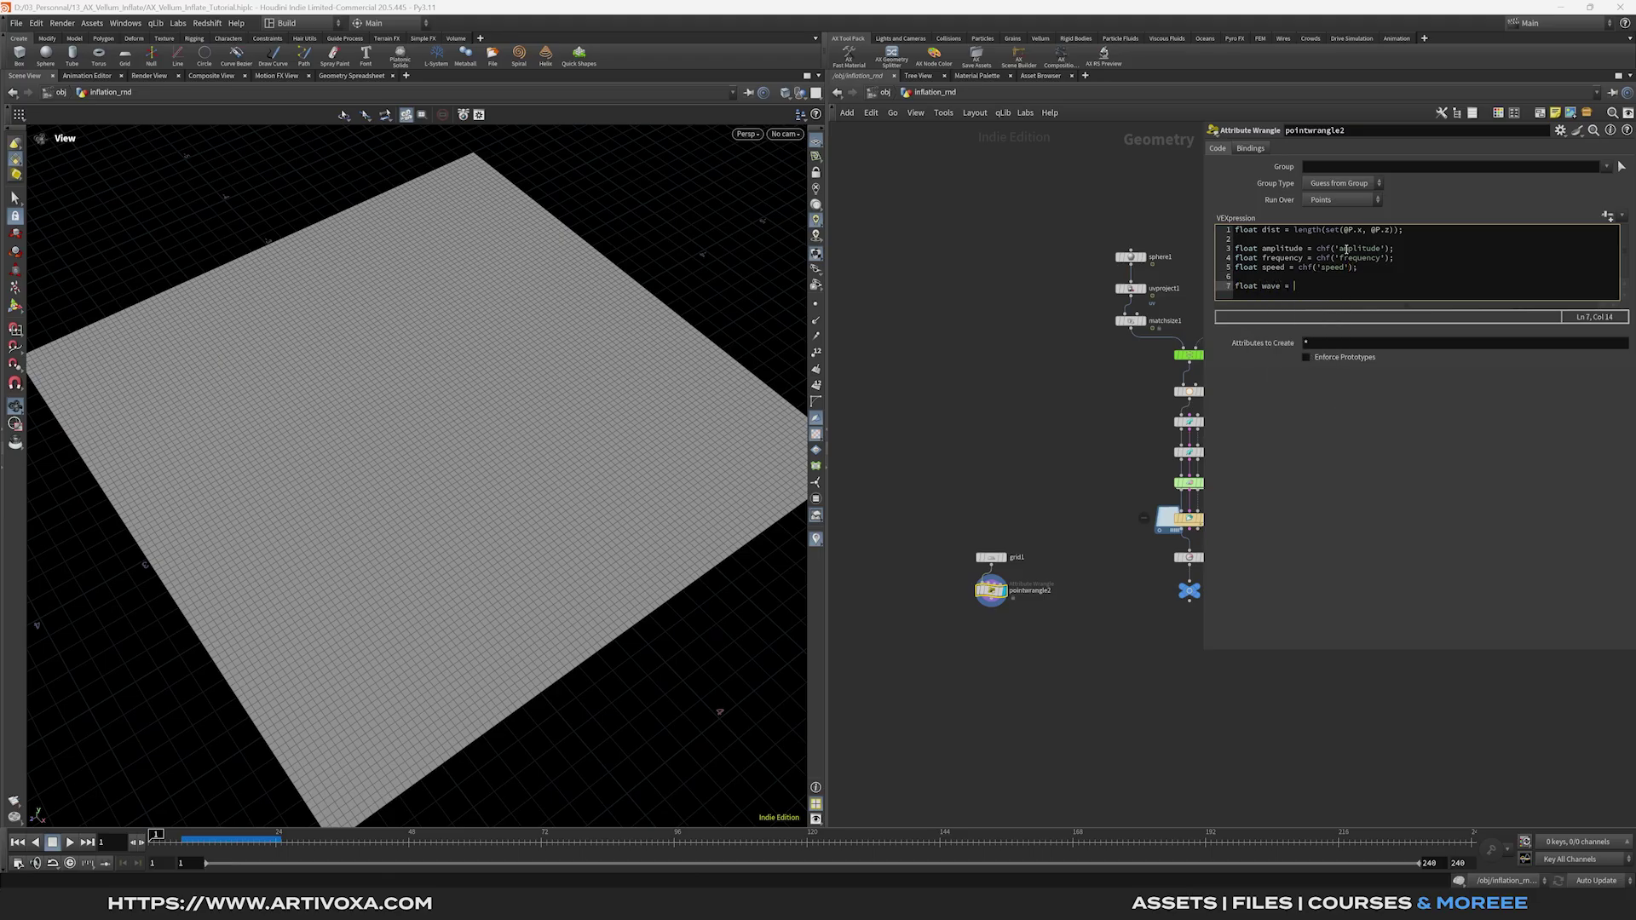
{"action": "type", "text": "sin("}
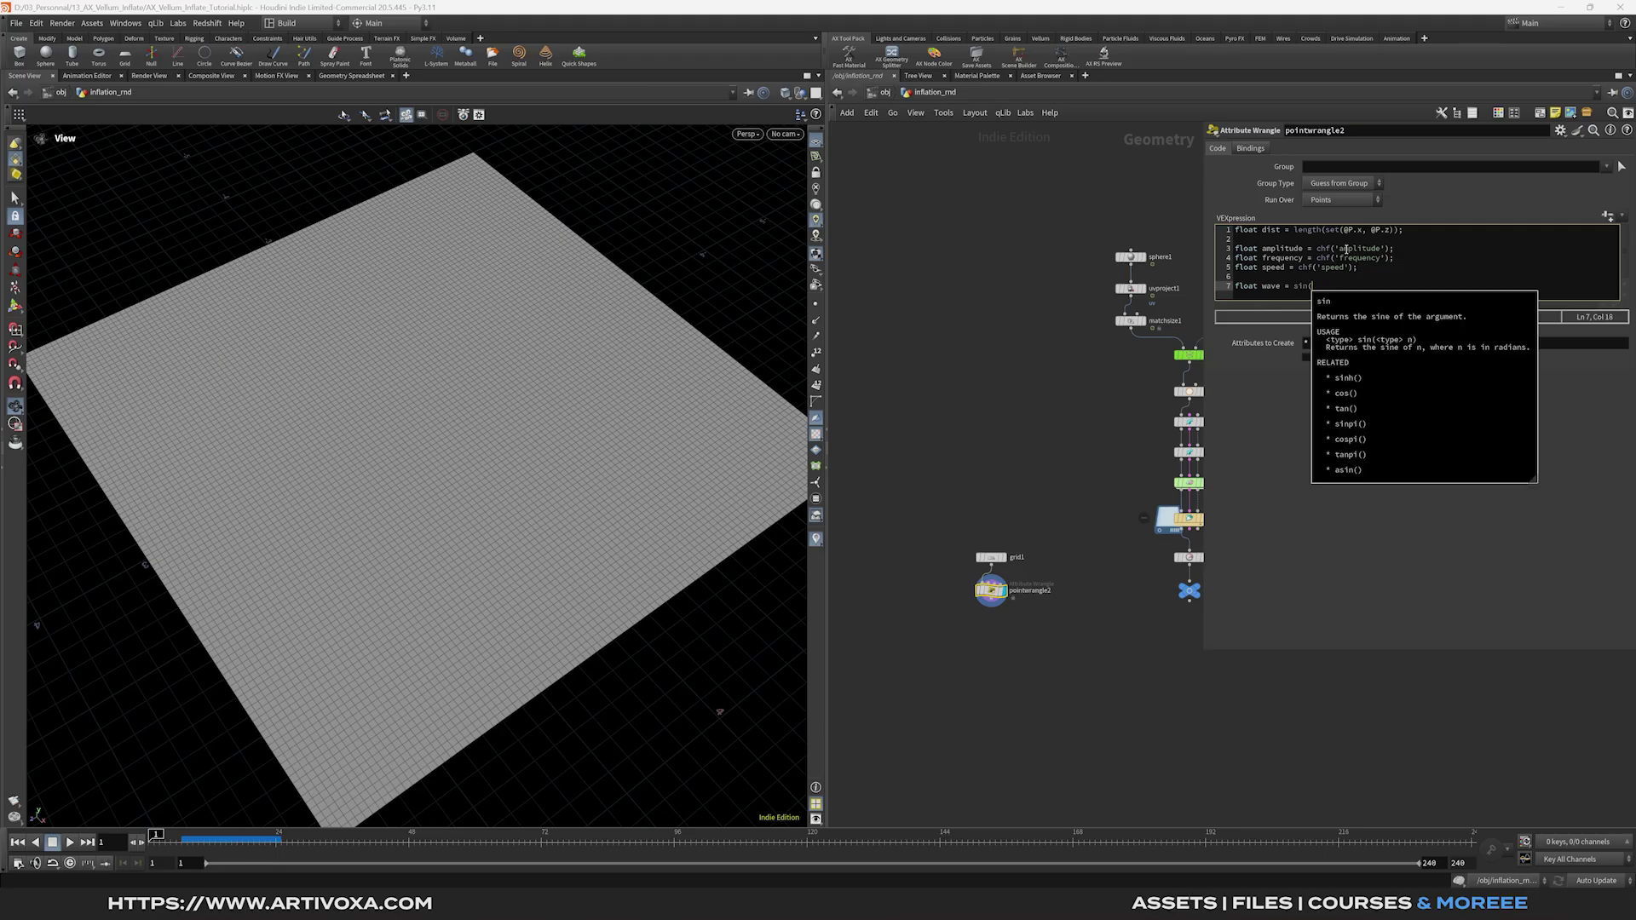
{"action": "type", "text": "dist * frequency - @Ti"}
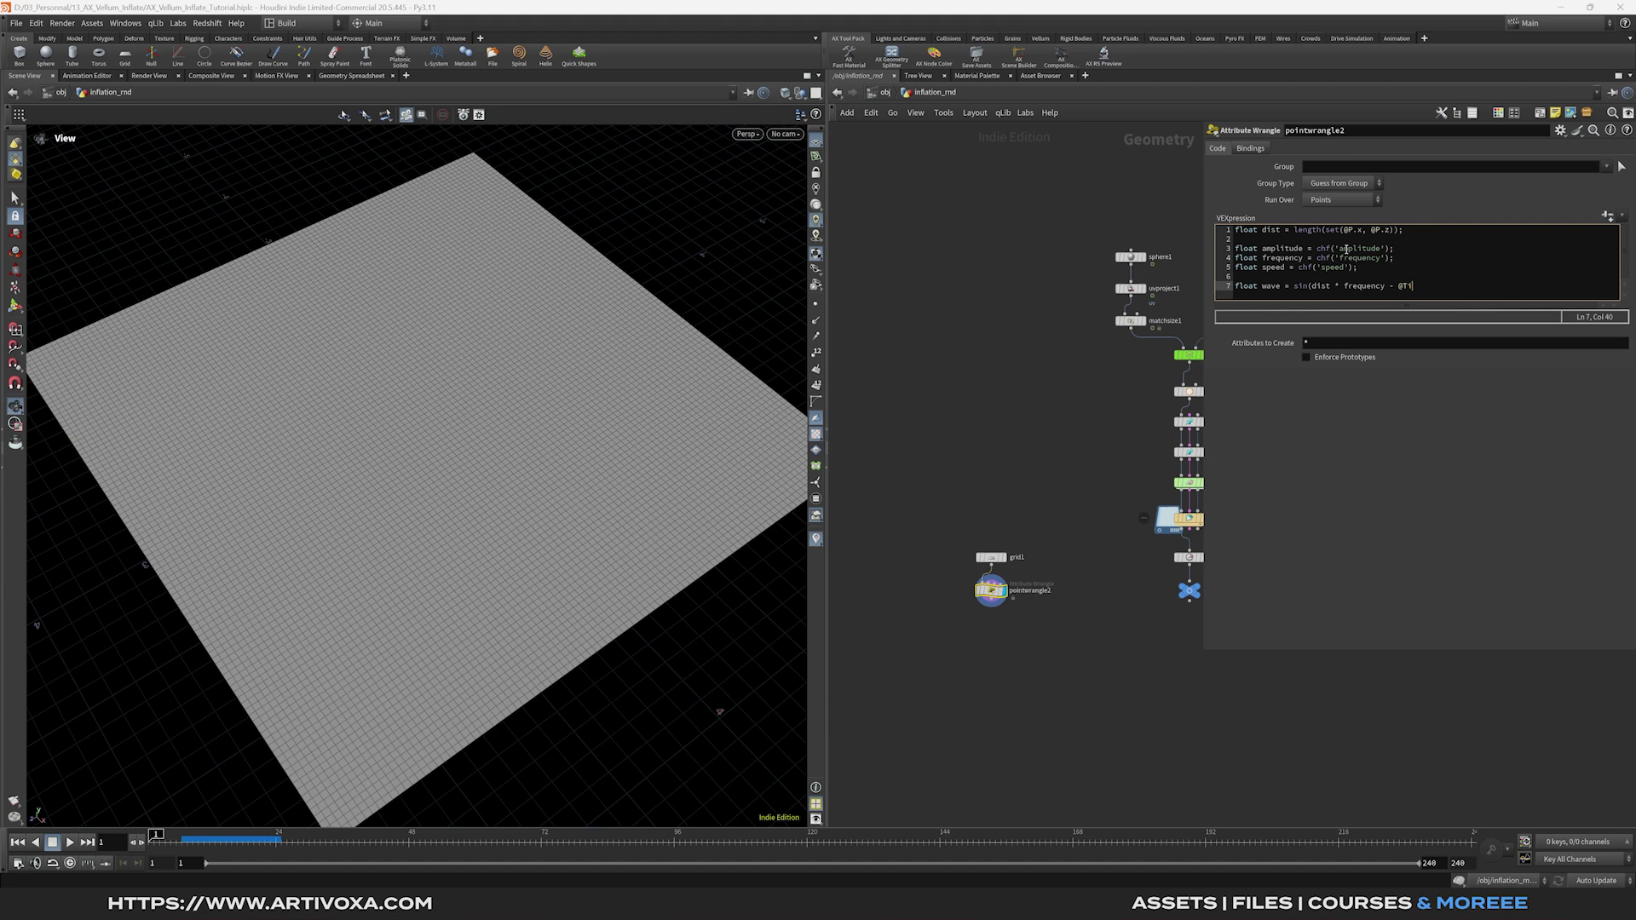
{"action": "type", "text": "me * speed);"}
{"action": "key", "text": "Return"}
{"action": "type", "text": "wave = fit(wave, -1, 1, 0, 1"}
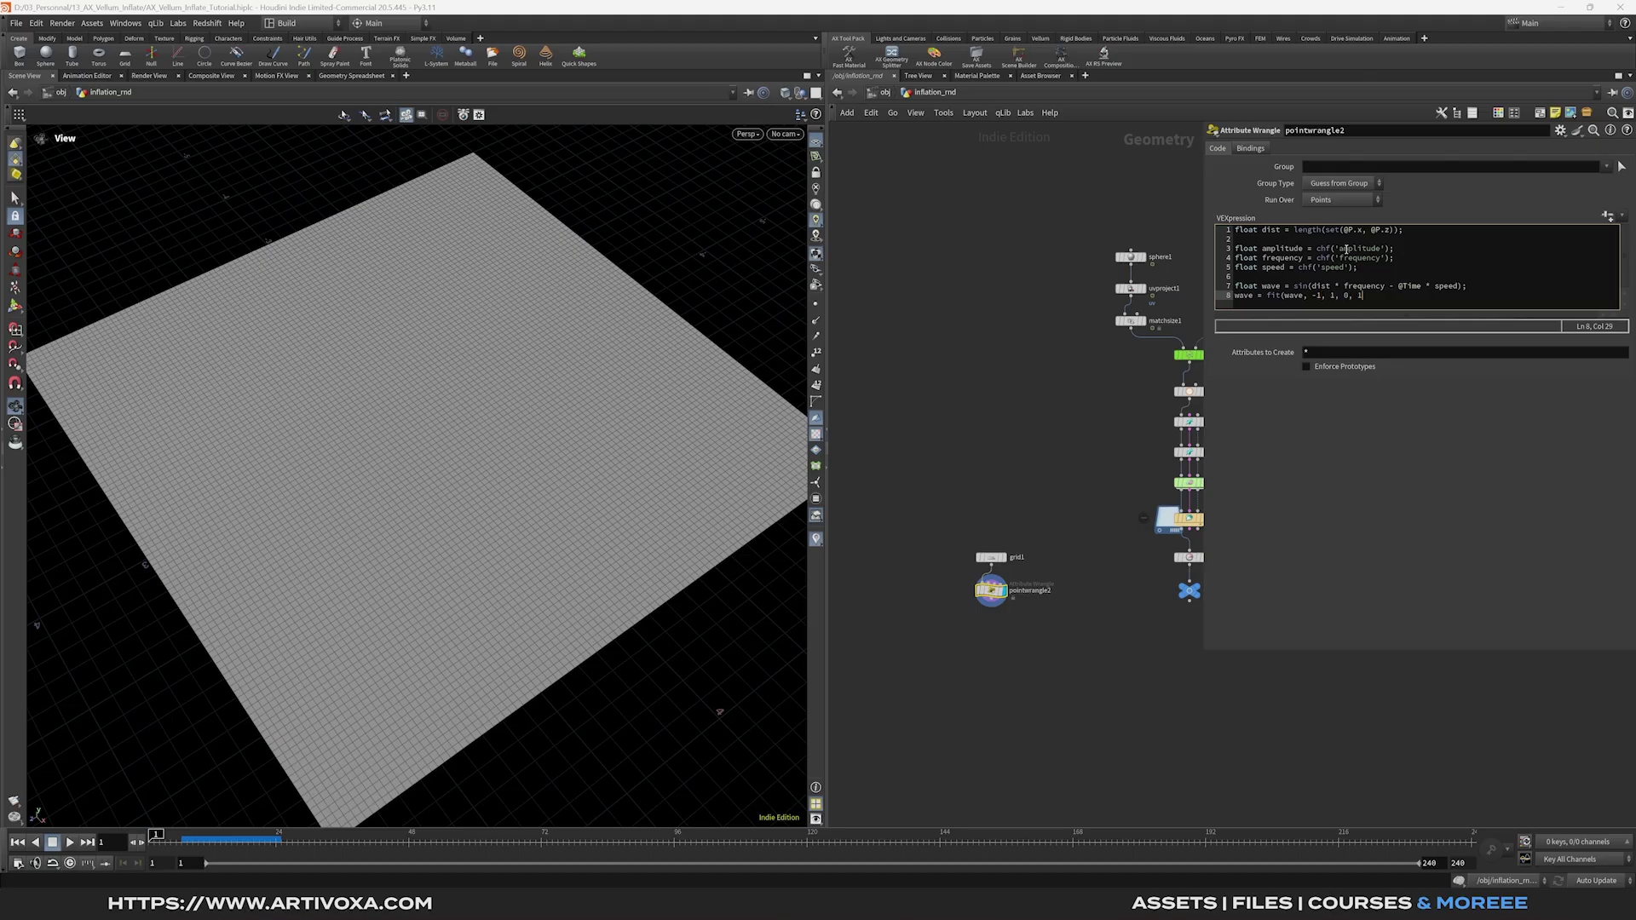
{"action": "type", "text": ");"}
{"action": "key", "text": "Return"}
{"action": "key", "text": "Return"}
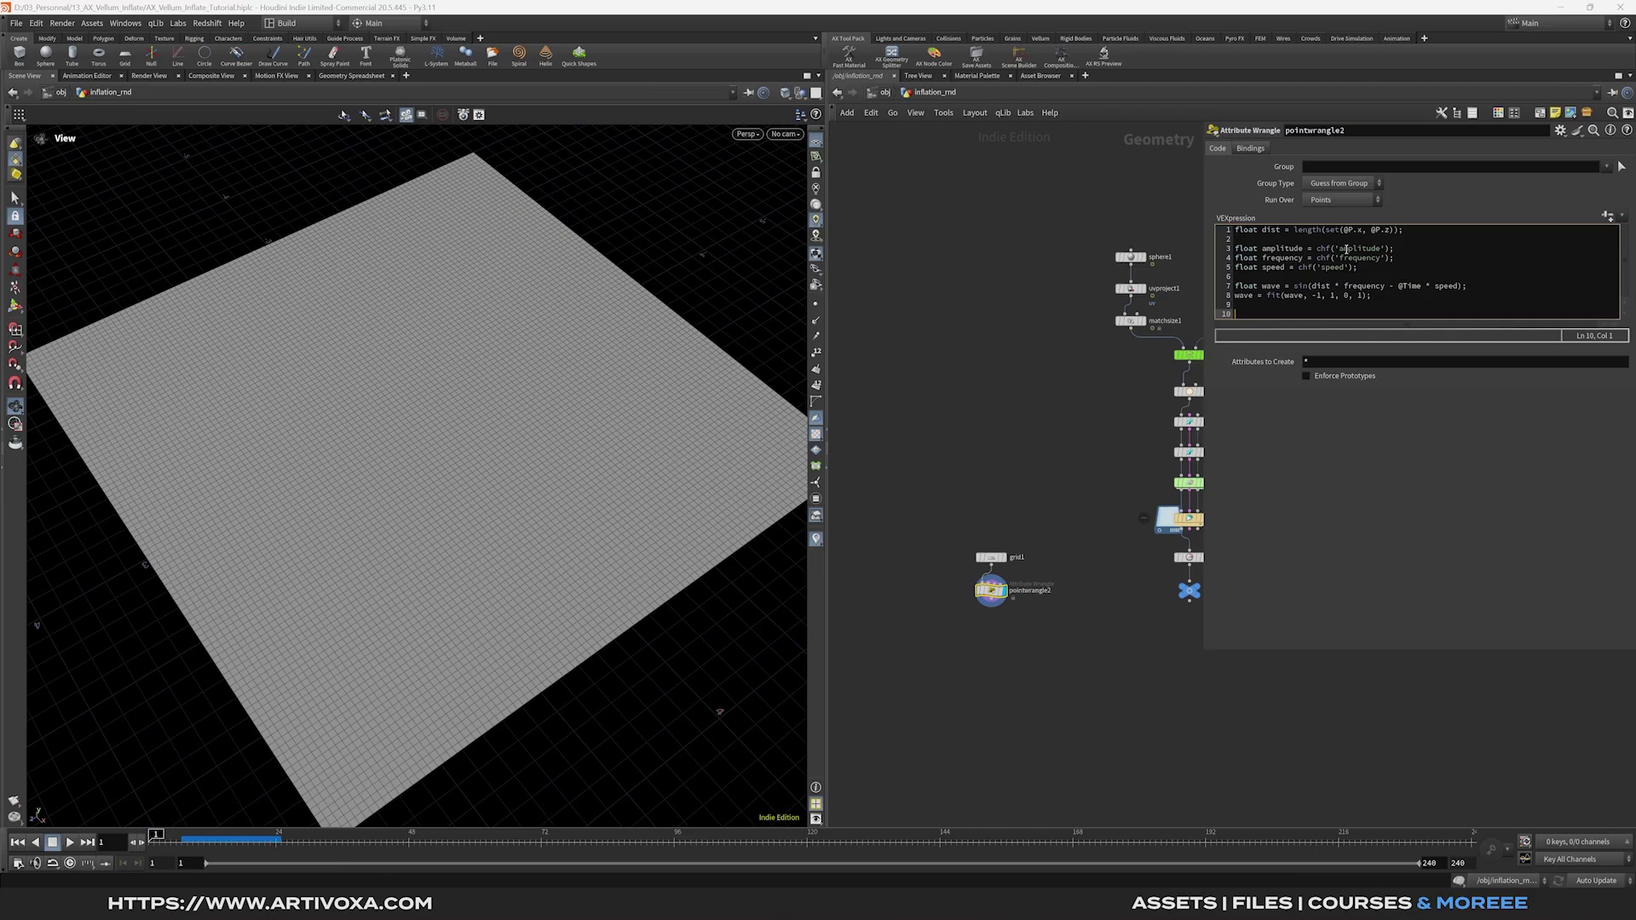
{"action": "type", "text": "@inflate"}
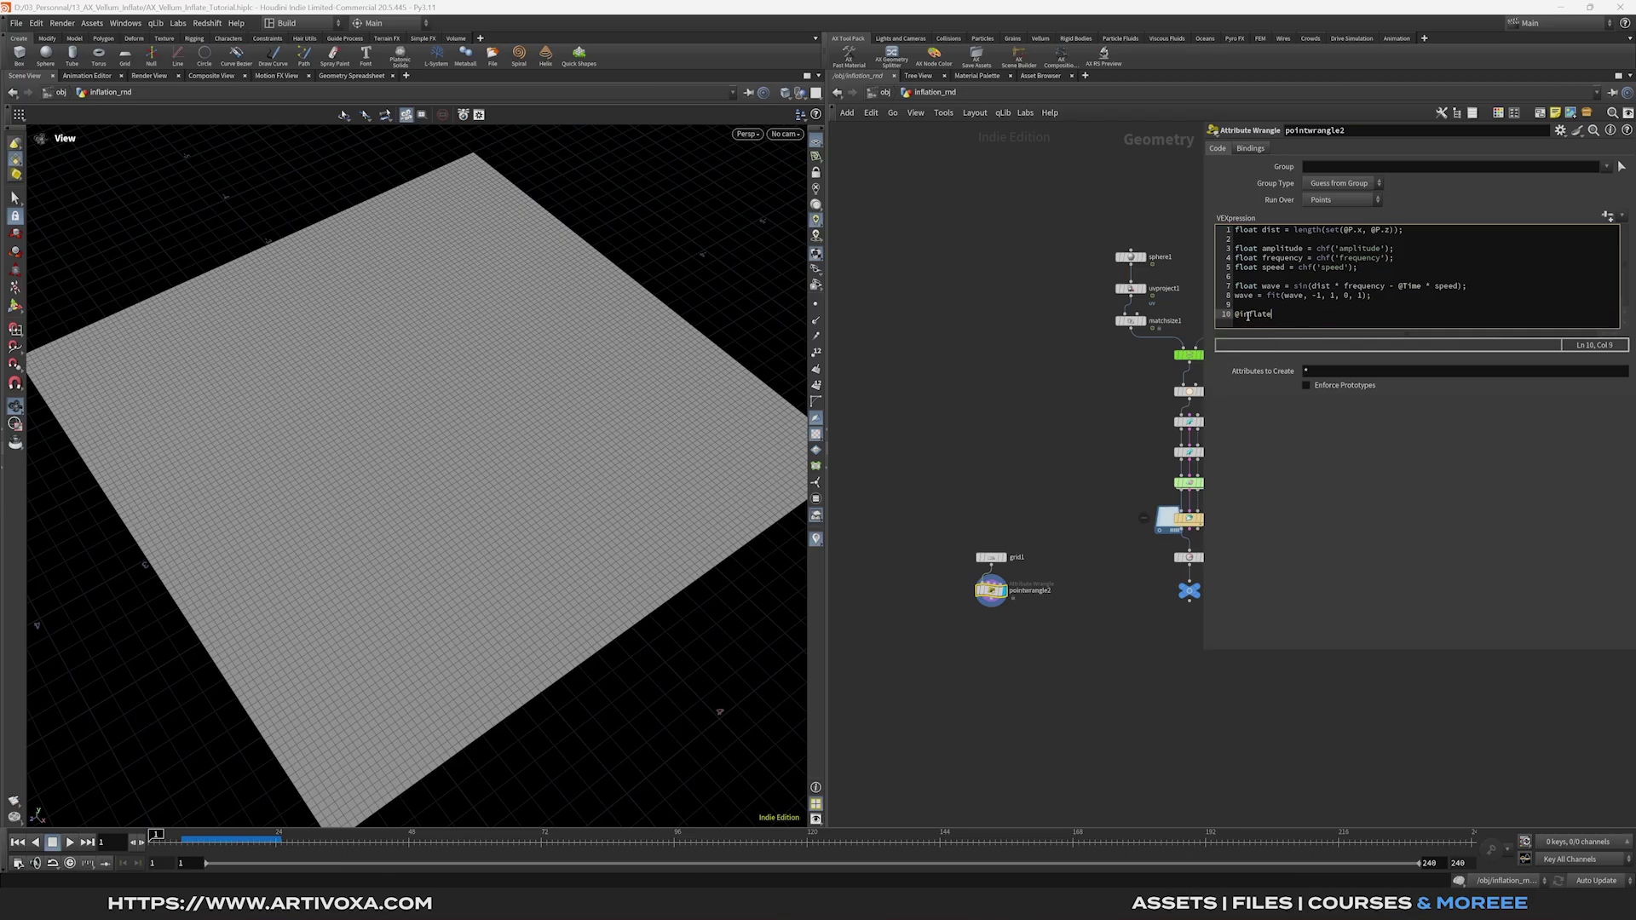
{"action": "type", "text": " = wave * amplitude;"}
{"action": "key", "text": "Return"}
{"action": "type", "text": "@"}
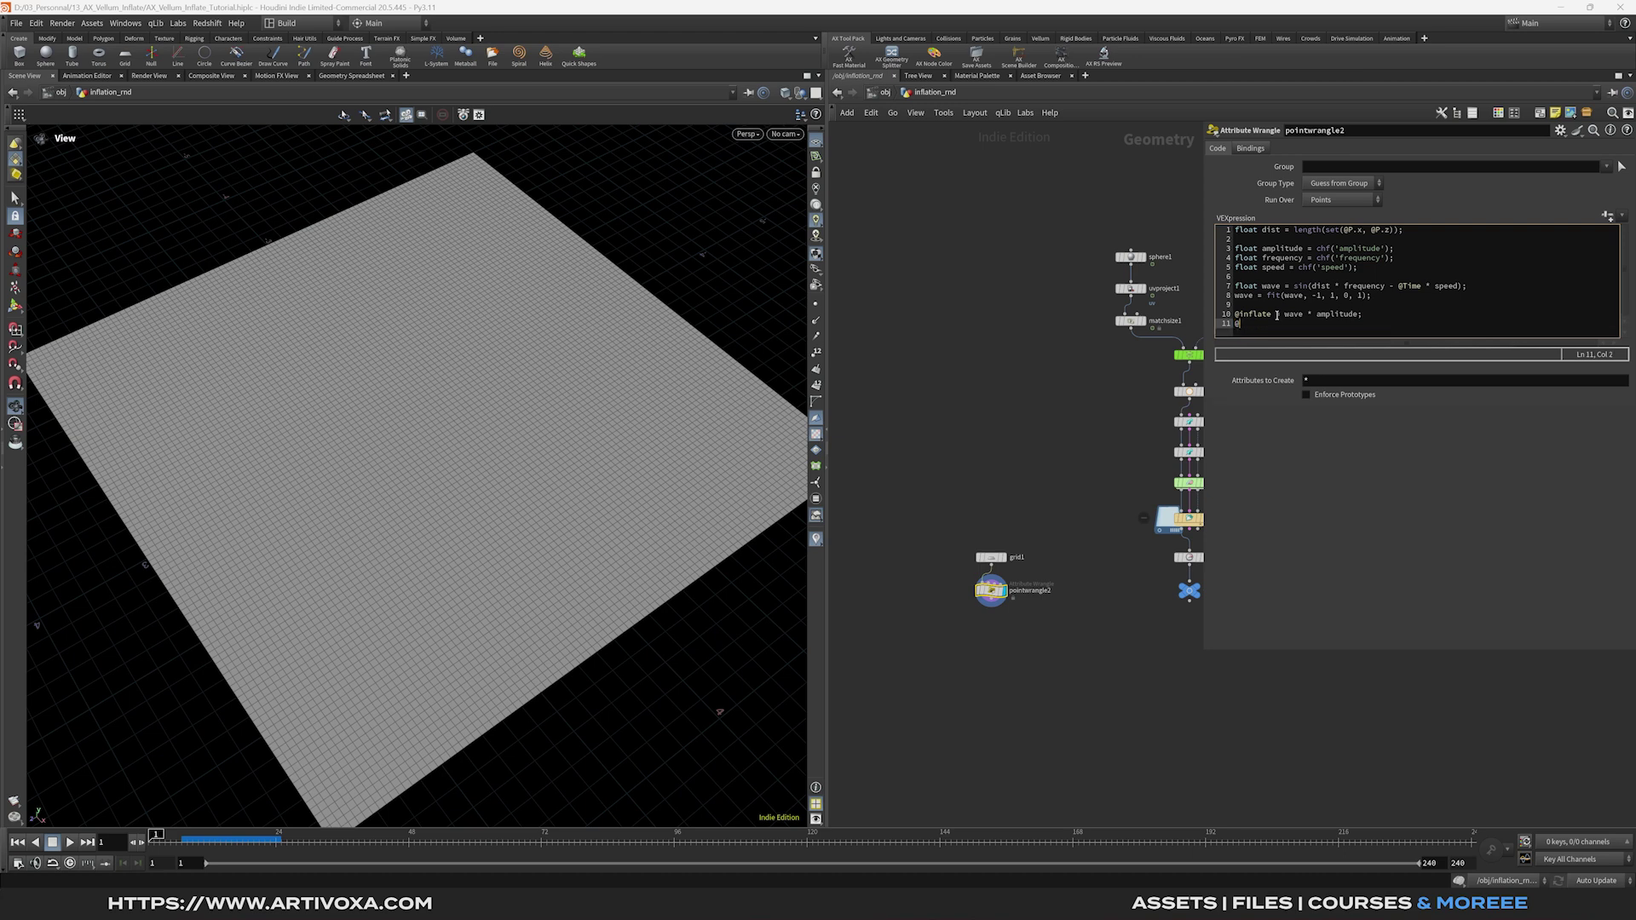
{"action": "type", "text": "Cd = @inflate;"}
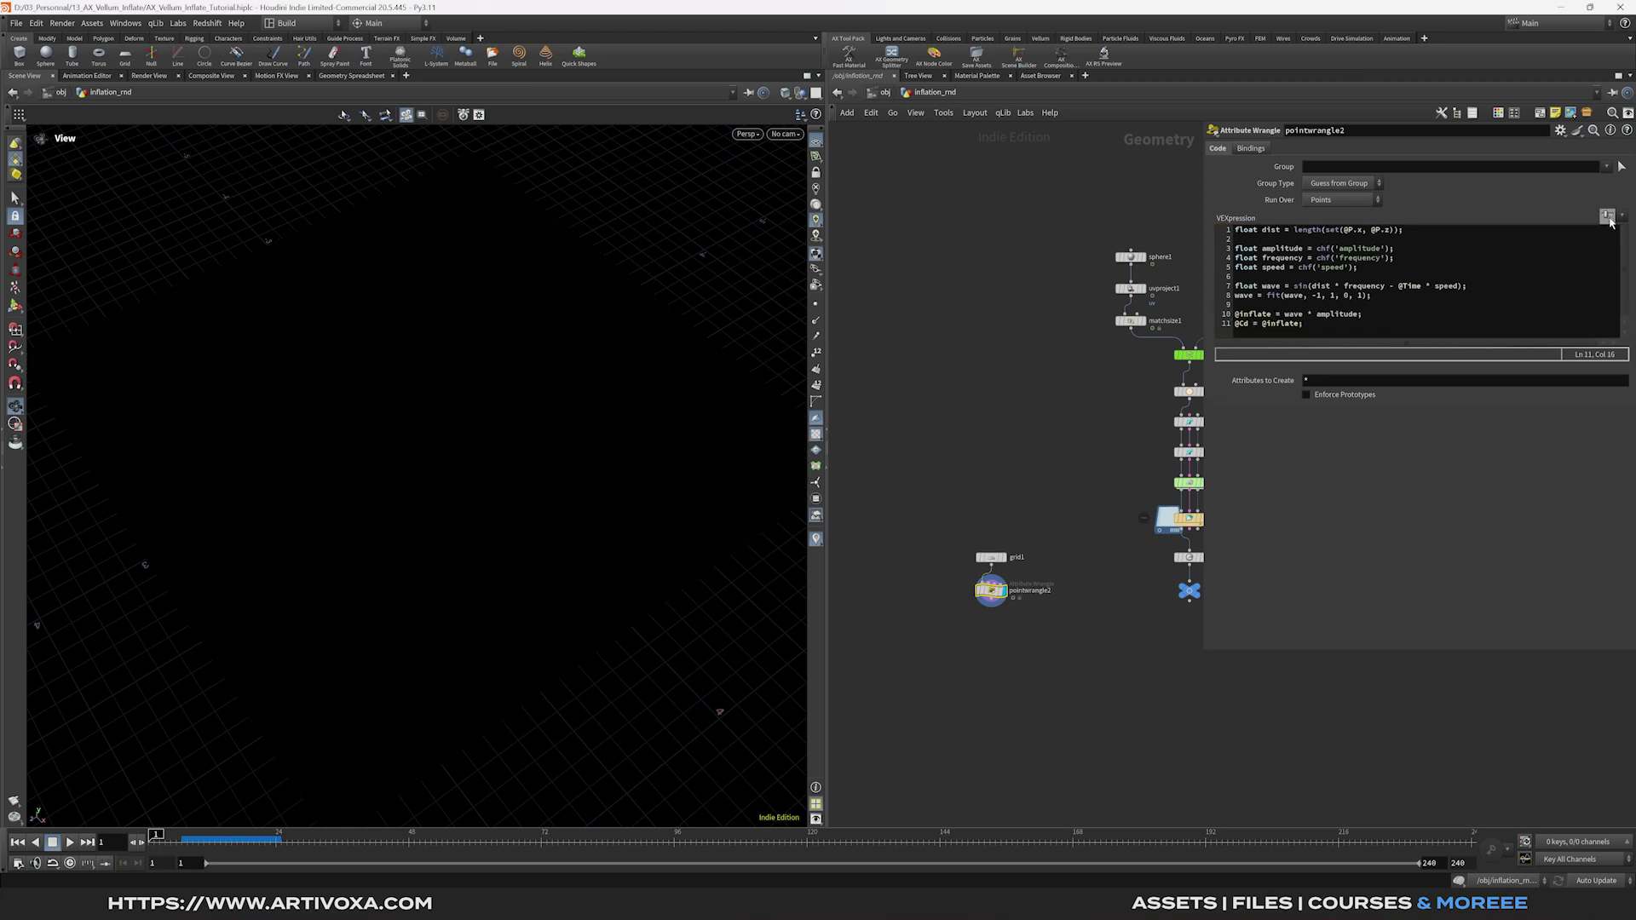
Create the spare parameters and set Amplitude 1, Frequency 3 and Speed 3.
{"action": "left_click", "coordinate": [1607, 216]}
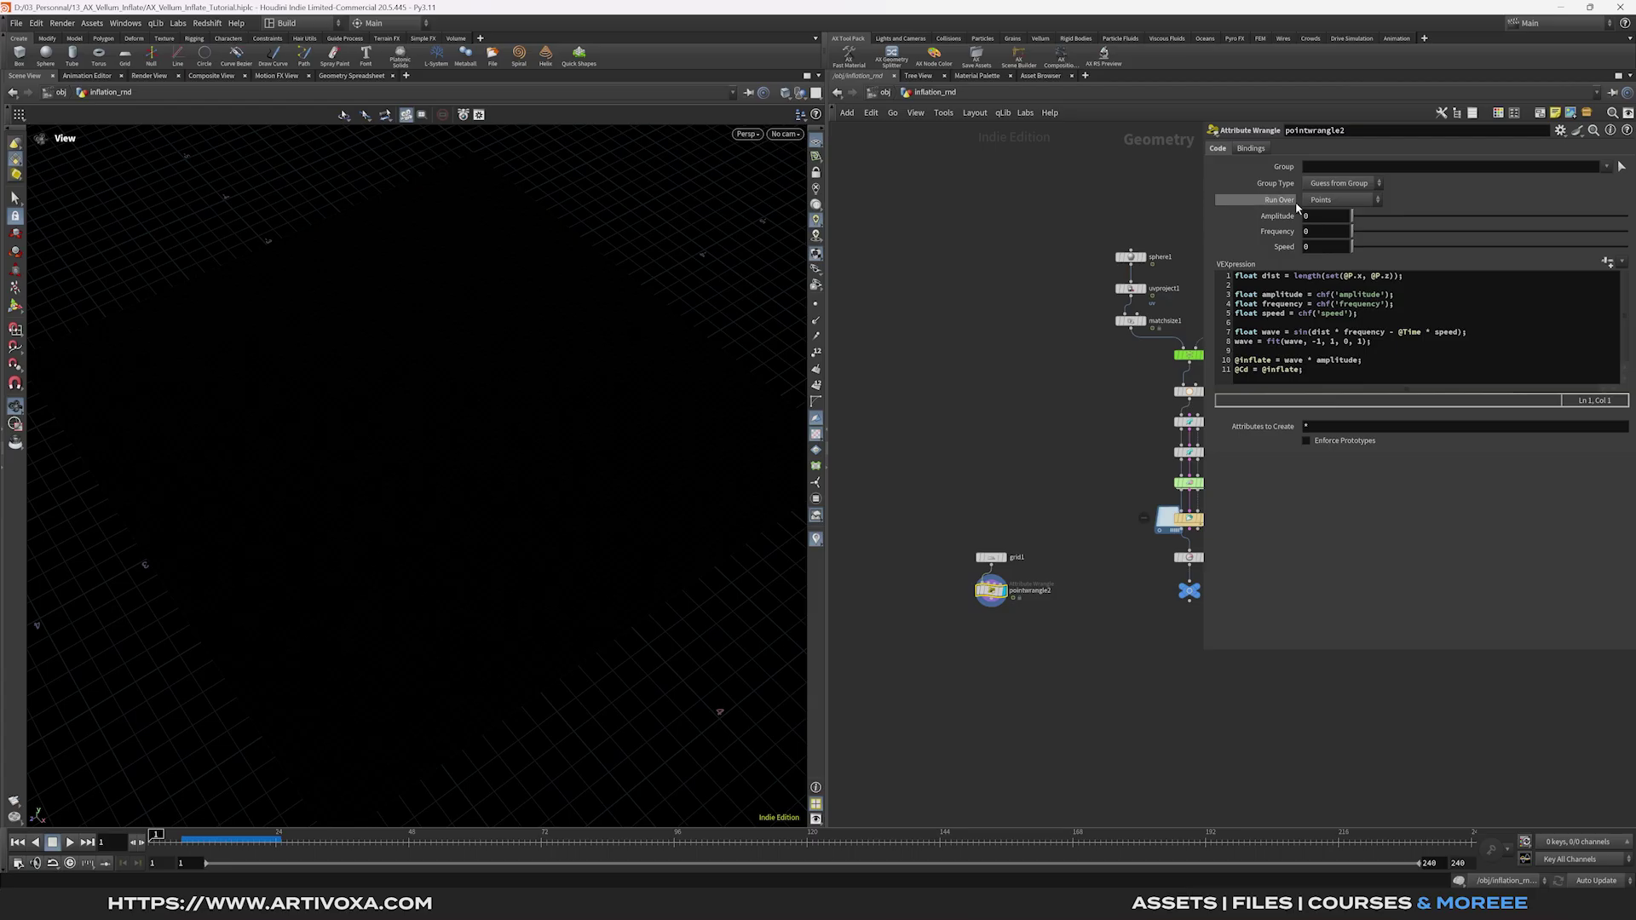
{"action": "double_click", "coordinate": [1317, 230]}
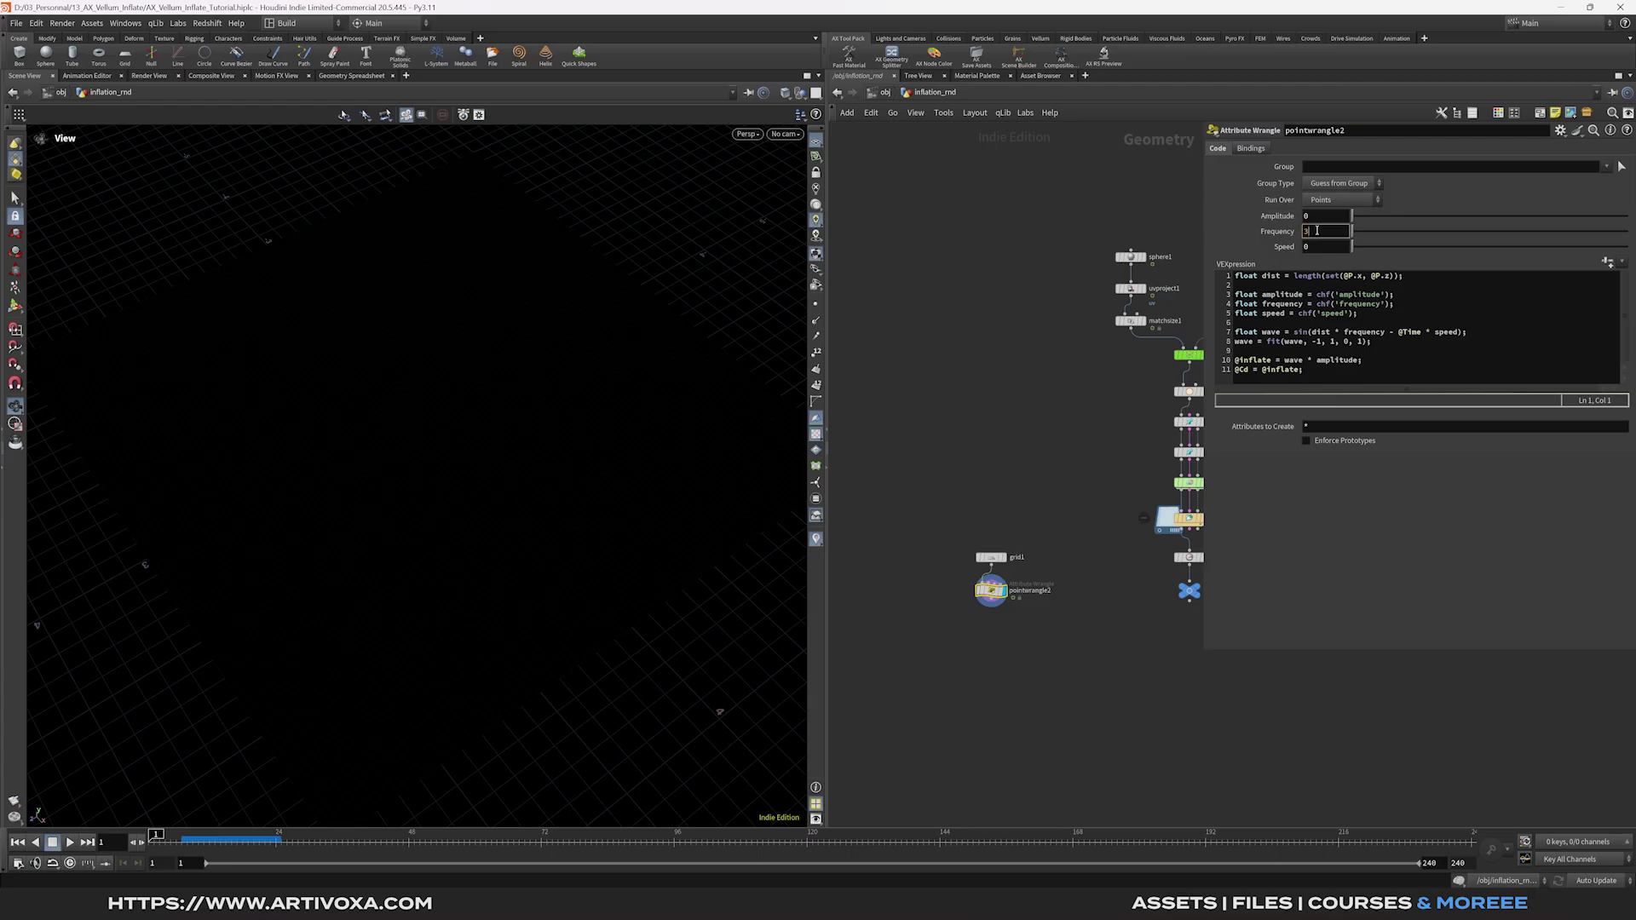
{"action": "double_click", "coordinate": [1323, 216]}
{"action": "type", "text": "1"}
{"action": "key", "text": "Return"}
{"action": "double_click", "coordinate": [1326, 247]}
{"action": "key", "text": "Return"}
Play and stop the timeline to watch the rings ripple across the grid.
{"action": "left_click", "coordinate": [70, 842]}
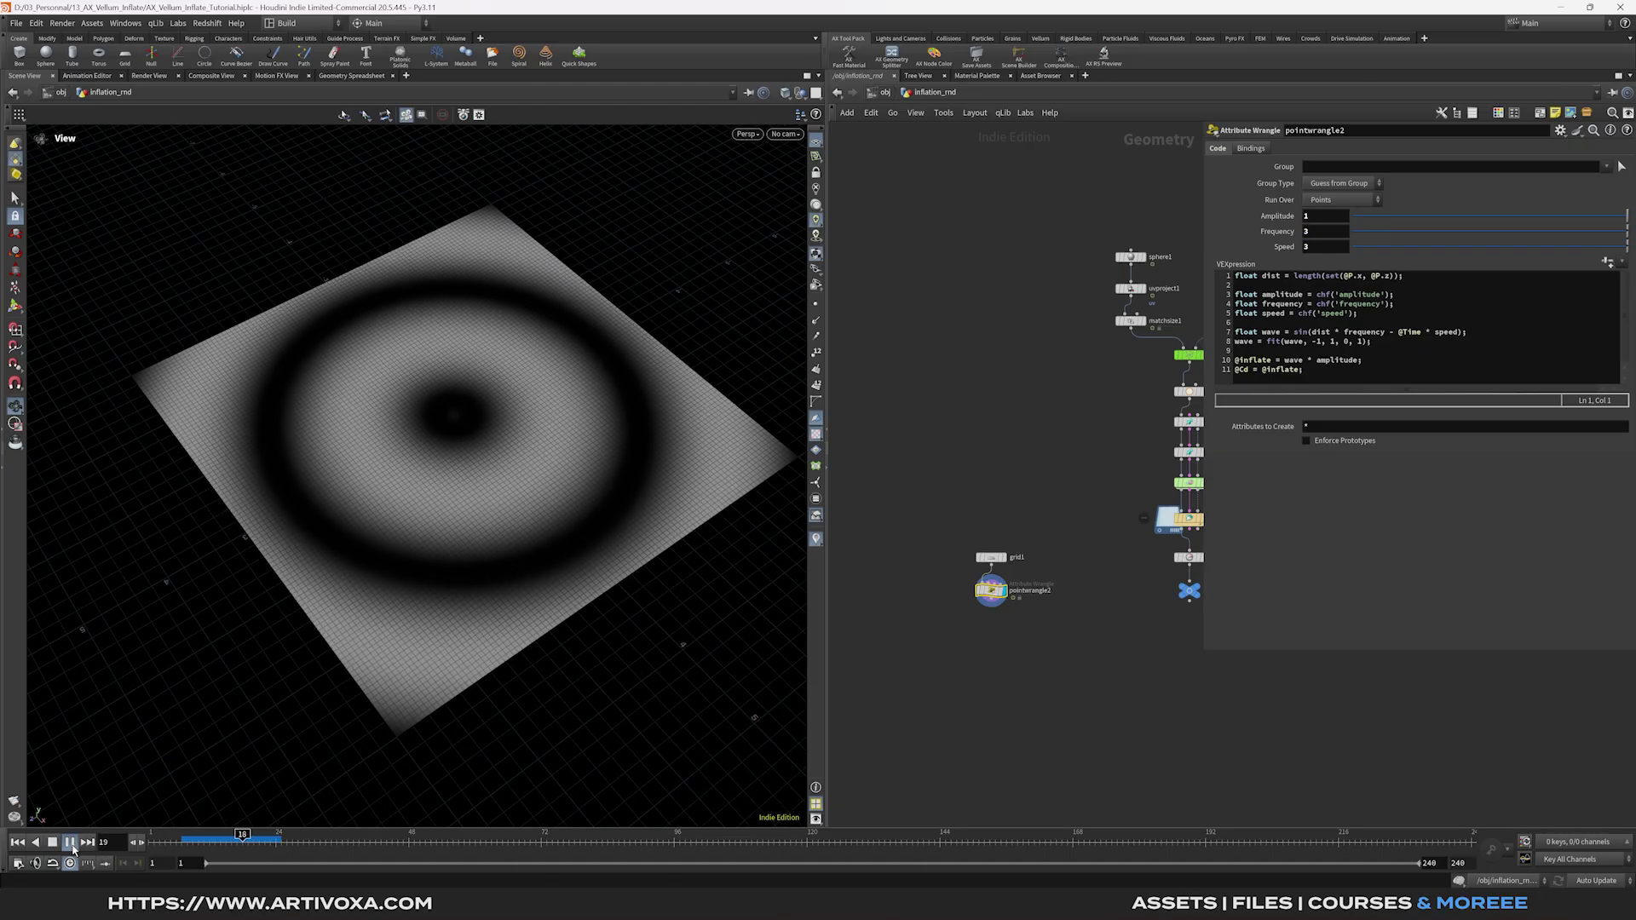
{"action": "left_click", "coordinate": [70, 842]}
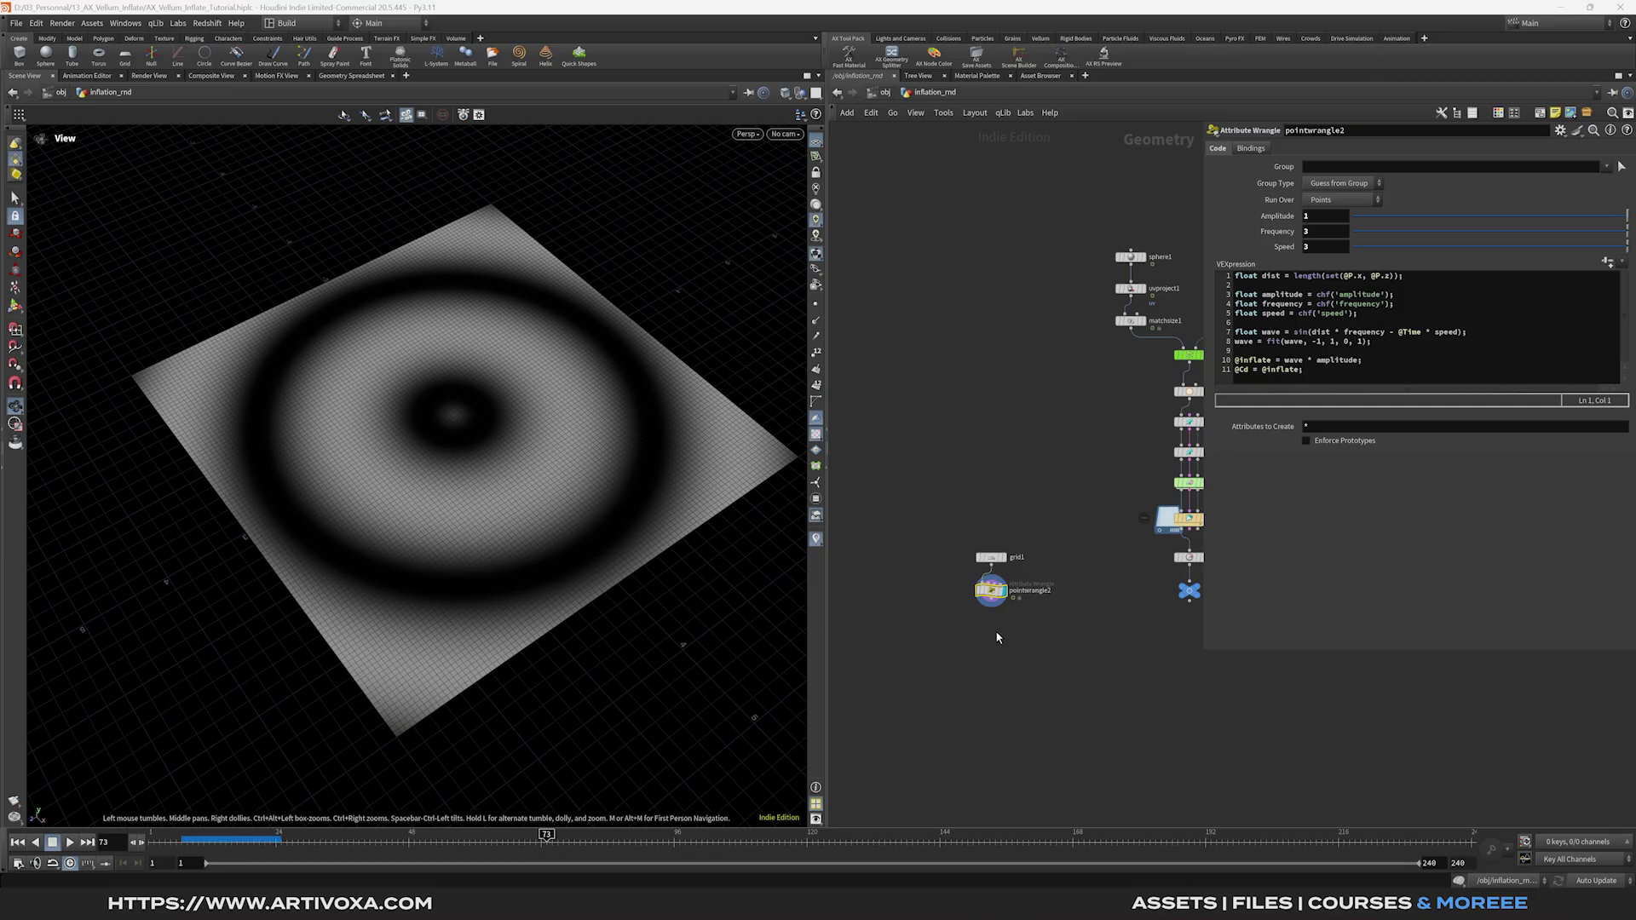
{"action": "scroll", "coordinate": [1001, 605], "scroll_direction": "up", "scroll_amount": 2}
Add an Attribute VOP below pointwrangle2.
{"action": "key", "text": "Tab"}
{"action": "type", "text": "attrib vop"}
{"action": "key", "text": "Return"}
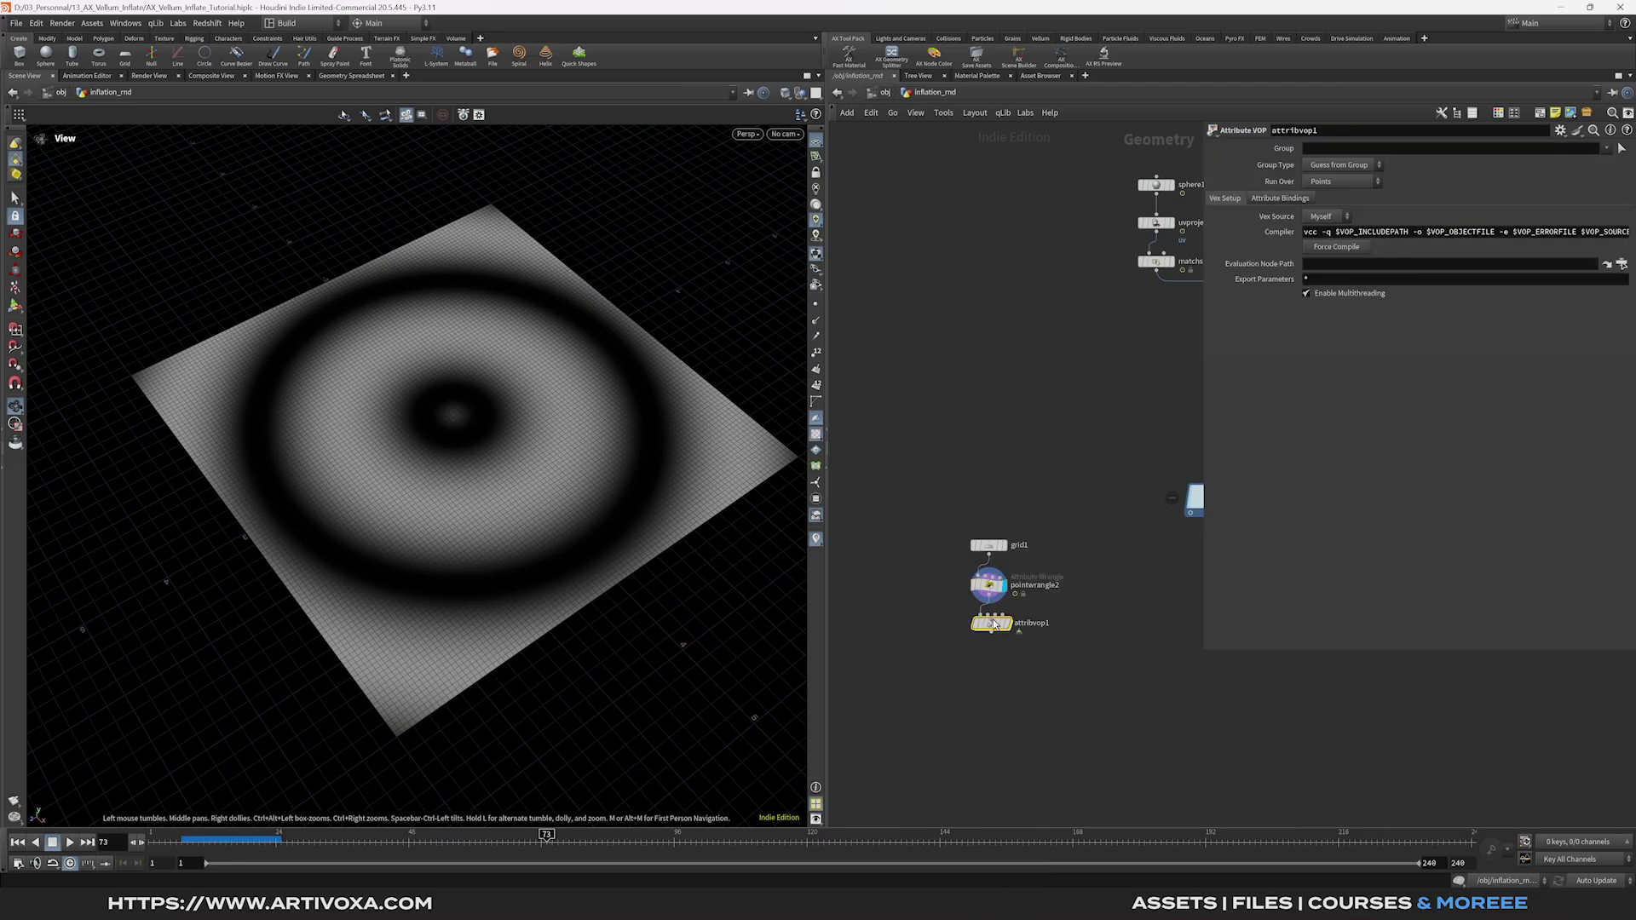
Inside attribvop1, add a Bind node that reads the inflate attribute.
{"action": "double_click", "coordinate": [991, 624]}
{"action": "key", "text": "Tab"}
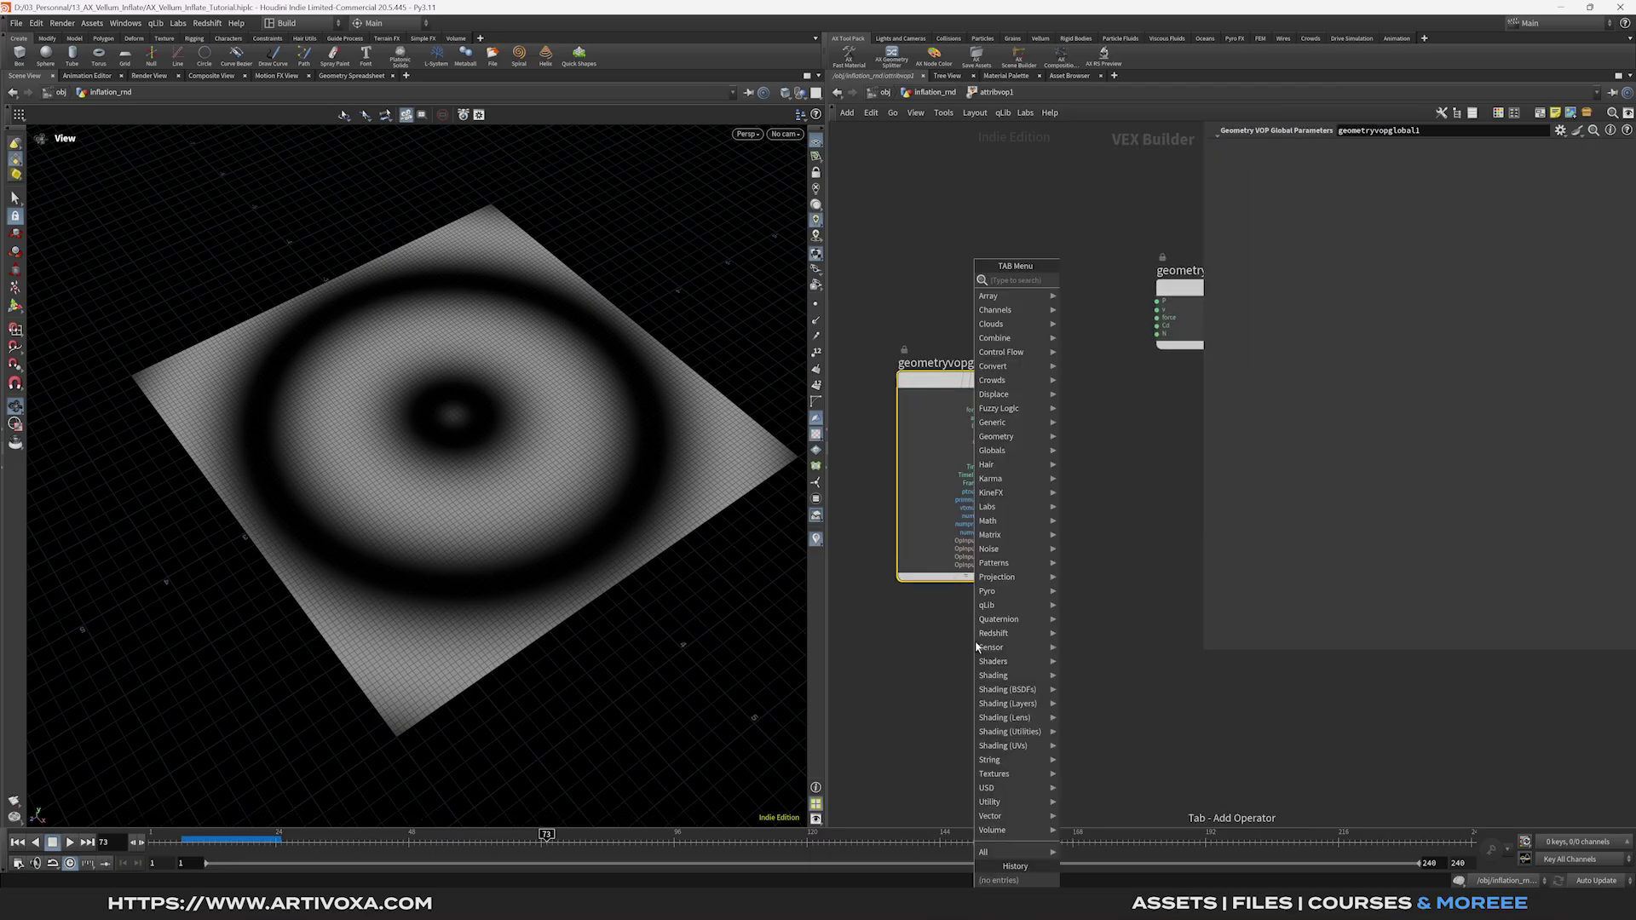
{"action": "type", "text": "bind"}
{"action": "key", "text": "Return"}
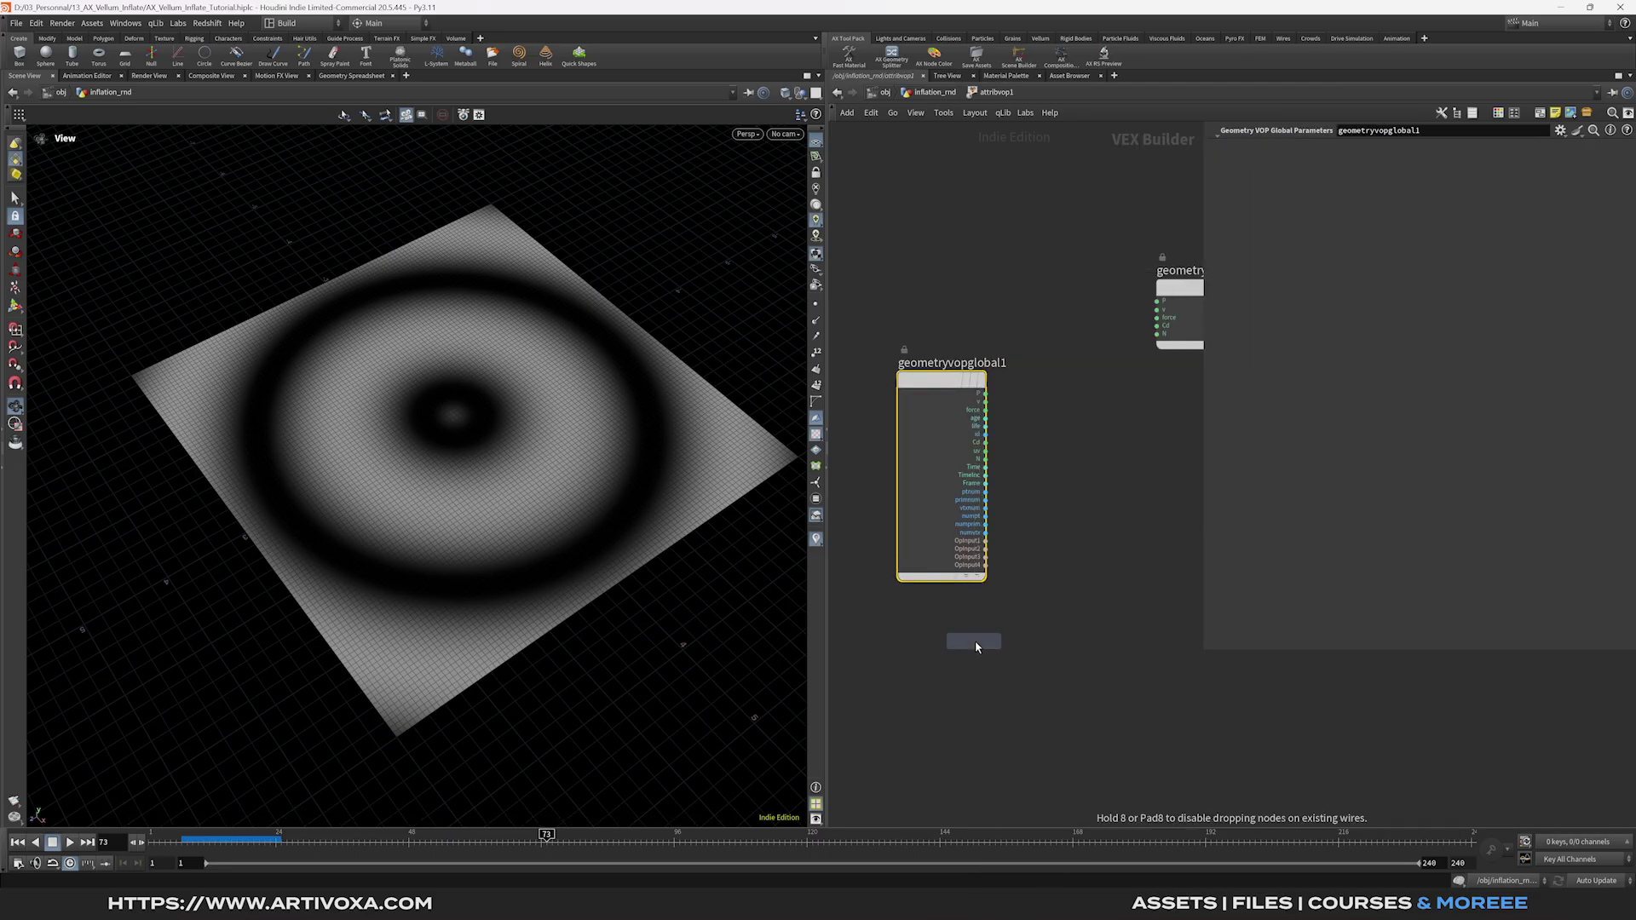
{"action": "left_click", "coordinate": [972, 642]}
{"action": "left_click", "coordinate": [1340, 151]}
{"action": "type", "text": "inflate"}
{"action": "key", "text": "Return"}
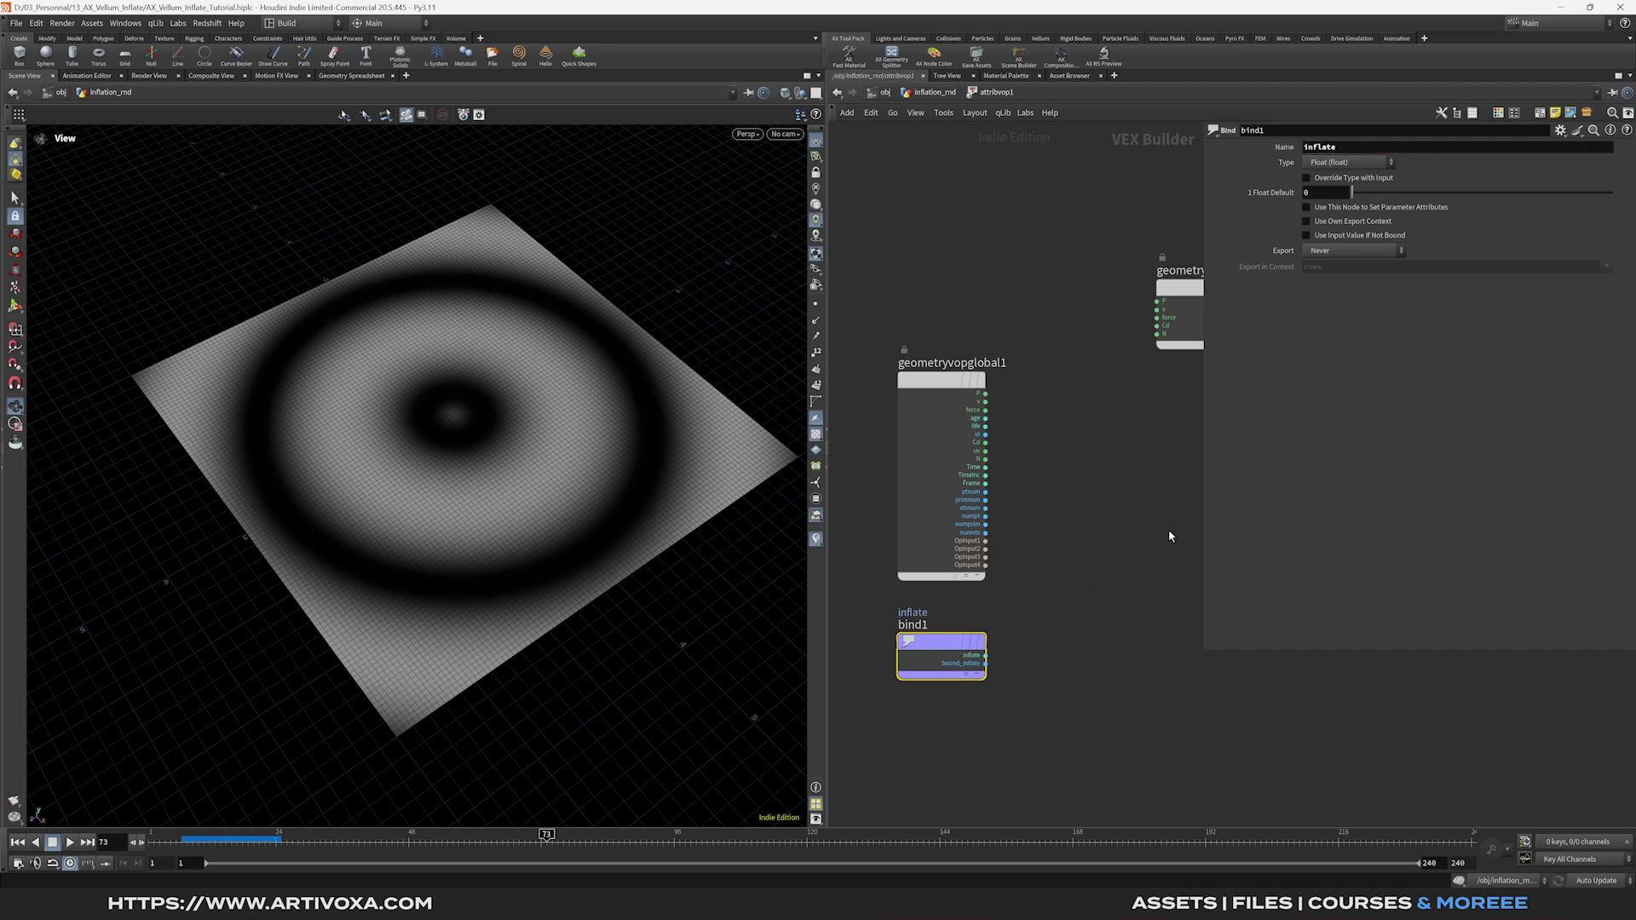
{"action": "middle_click_drag", "start_coordinate": [1119, 520], "coordinate": [991, 520]}
Add an Add node and a Turbulent Noise node to the VOP network.
{"action": "key", "text": "Tab"}
{"action": "type", "text": "add"}
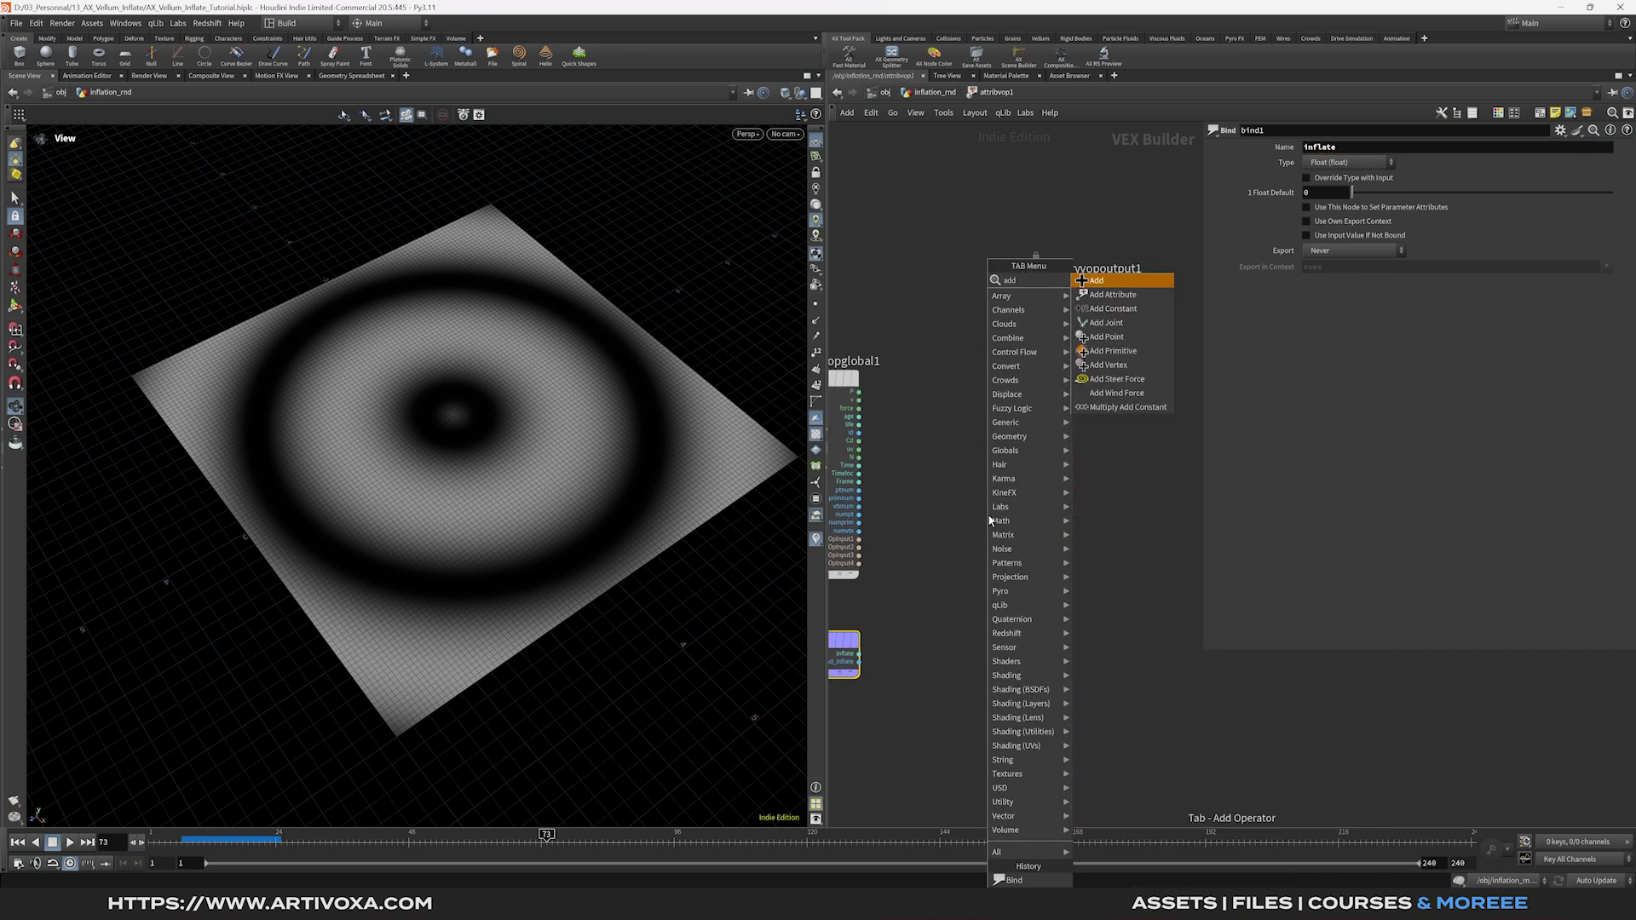
{"action": "key", "text": "Return"}
{"action": "left_click", "coordinate": [991, 516]}
{"action": "key", "text": "Tab"}
{"action": "type", "text": "t"}
{"action": "key", "text": "Return"}
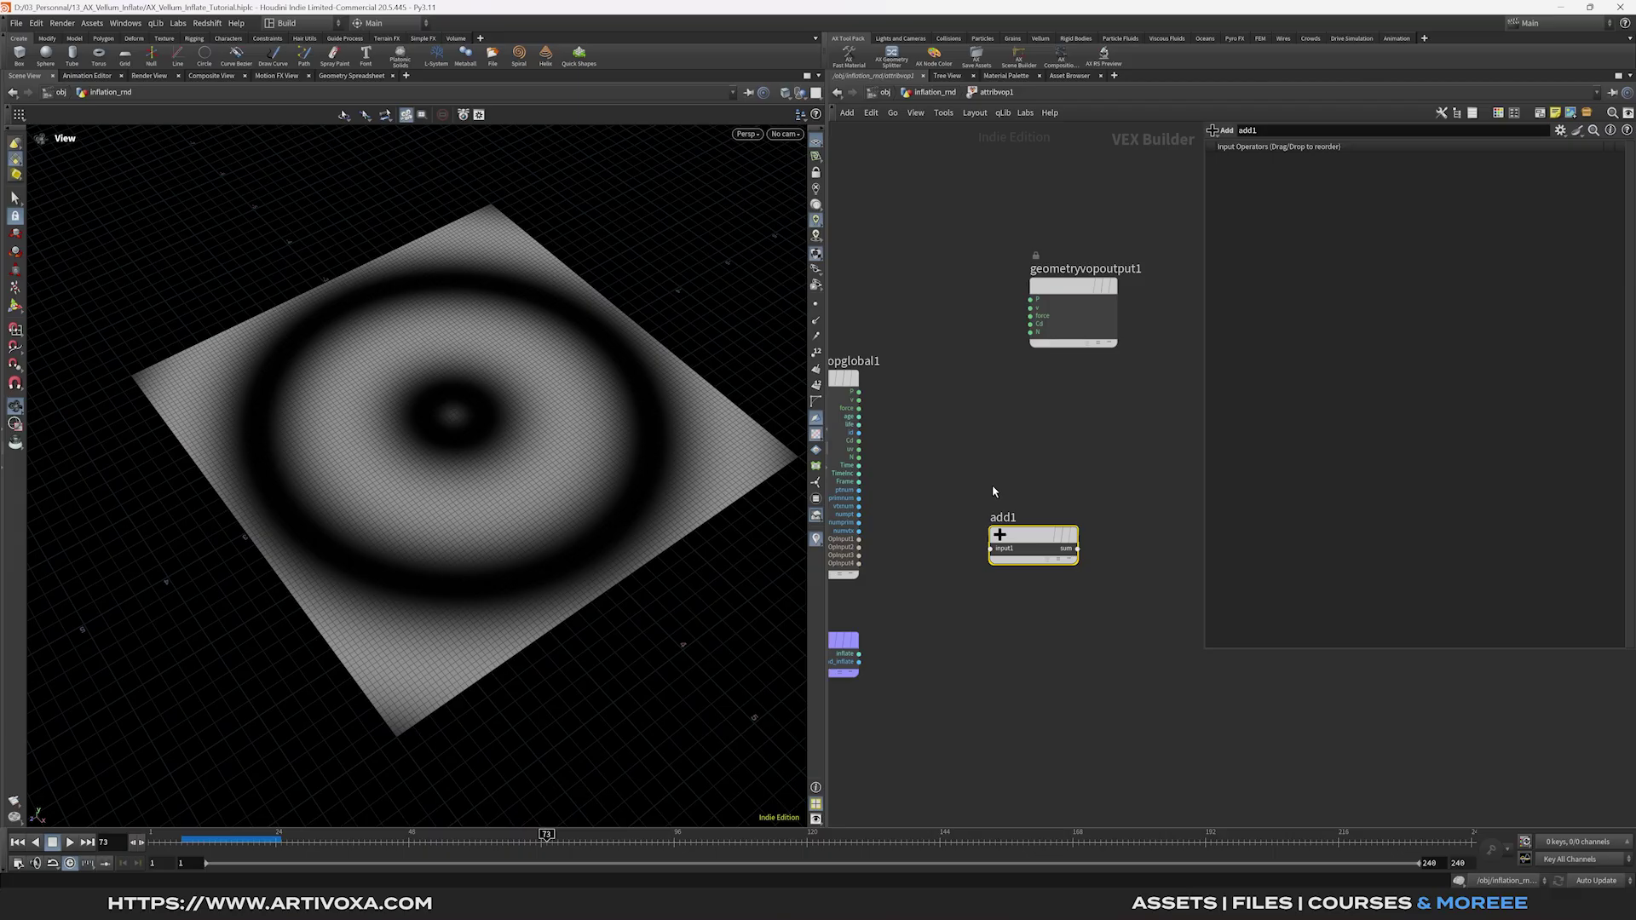
{"action": "left_click", "coordinate": [990, 484]}
Wire P into the noise pos input, and inflate plus the noise into add1.
{"action": "left_click_drag", "start_coordinate": [859, 391], "coordinate": [906, 463]}
{"action": "middle_click_drag", "start_coordinate": [936, 609], "coordinate": [976, 597]}
{"action": "left_click_drag", "start_coordinate": [904, 640], "coordinate": [1057, 560]}
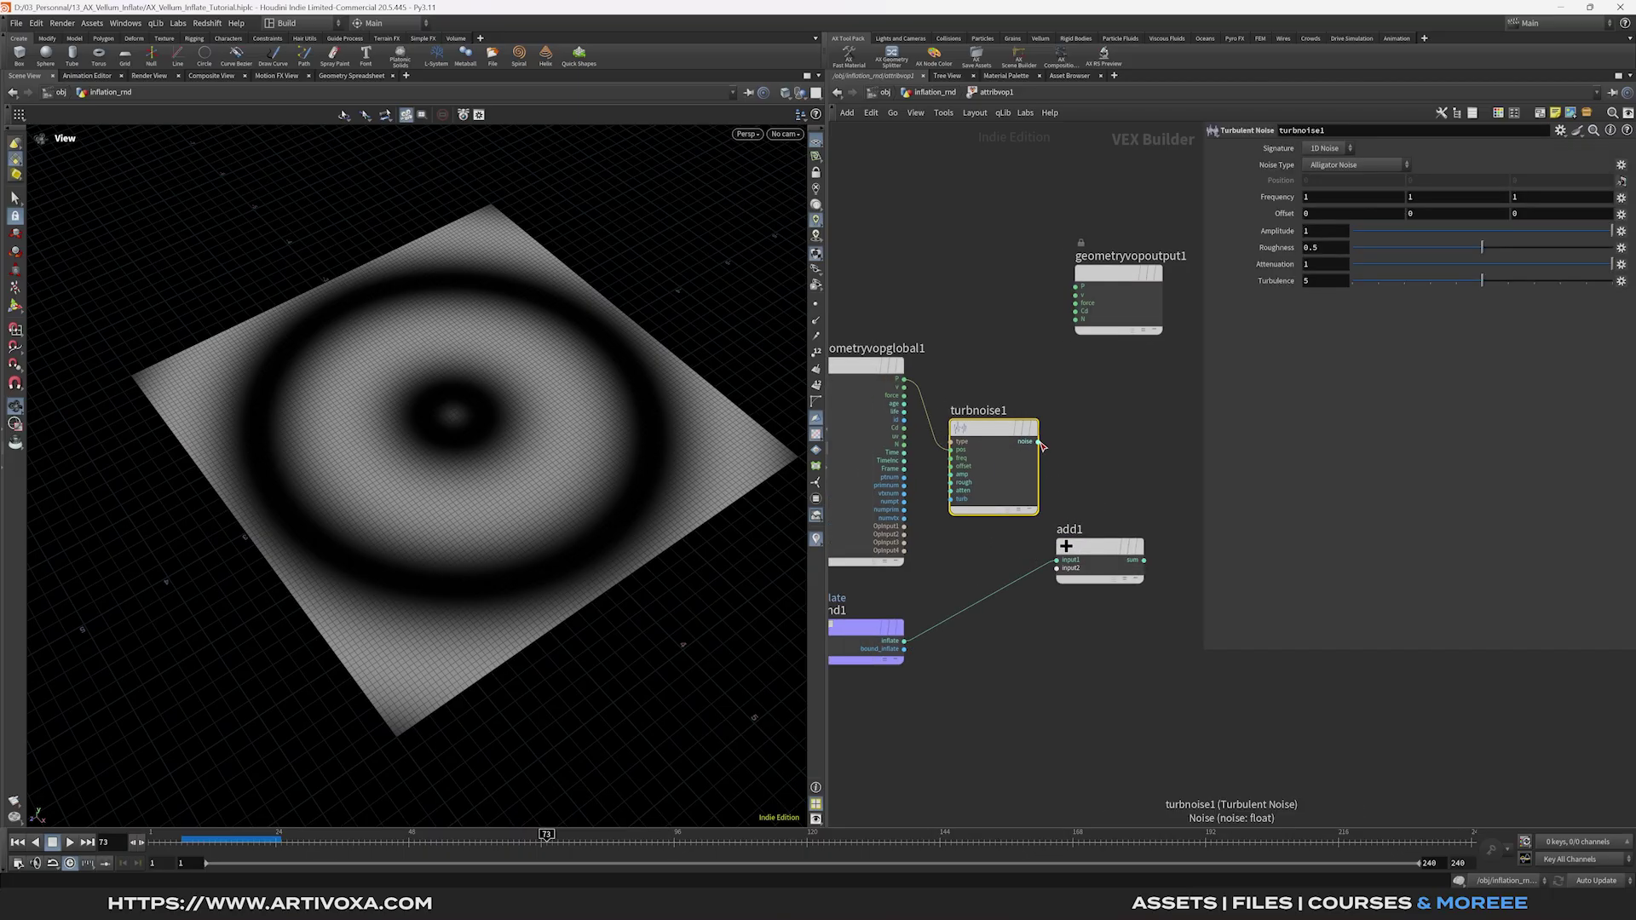
{"action": "left_click_drag", "start_coordinate": [1040, 443], "coordinate": [1056, 568]}
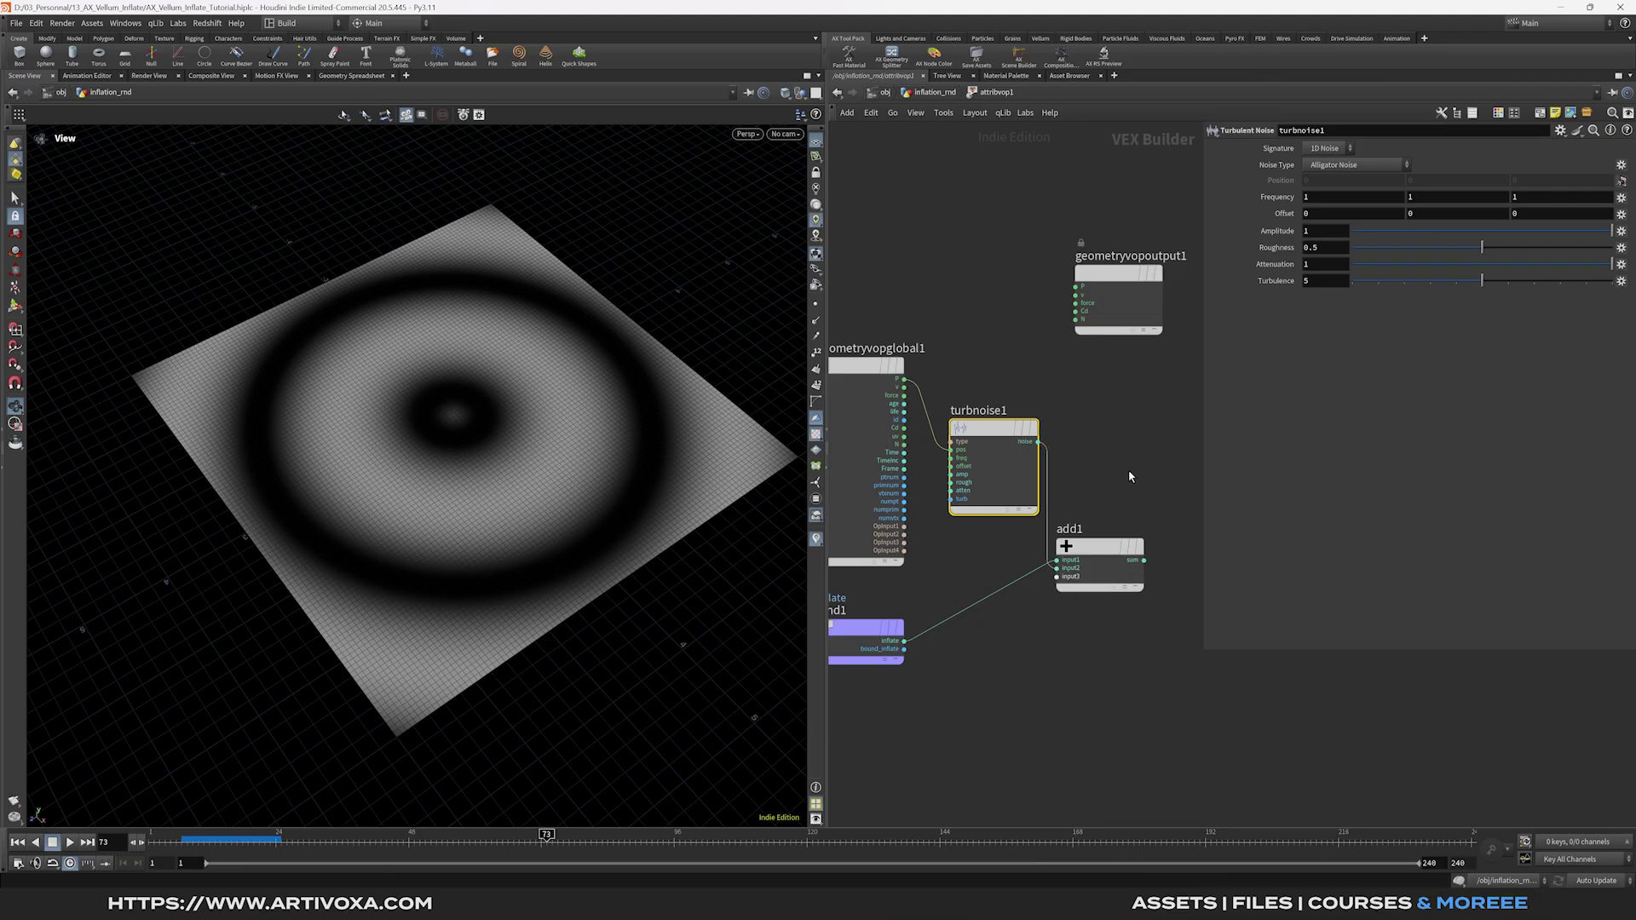
{"action": "middle_click_drag", "start_coordinate": [1129, 469], "coordinate": [1069, 539]}
Export add1's sum through a Bind Export node named inflate.
{"action": "key", "text": "Tab"}
{"action": "left_click", "coordinate": [1185, 256]}
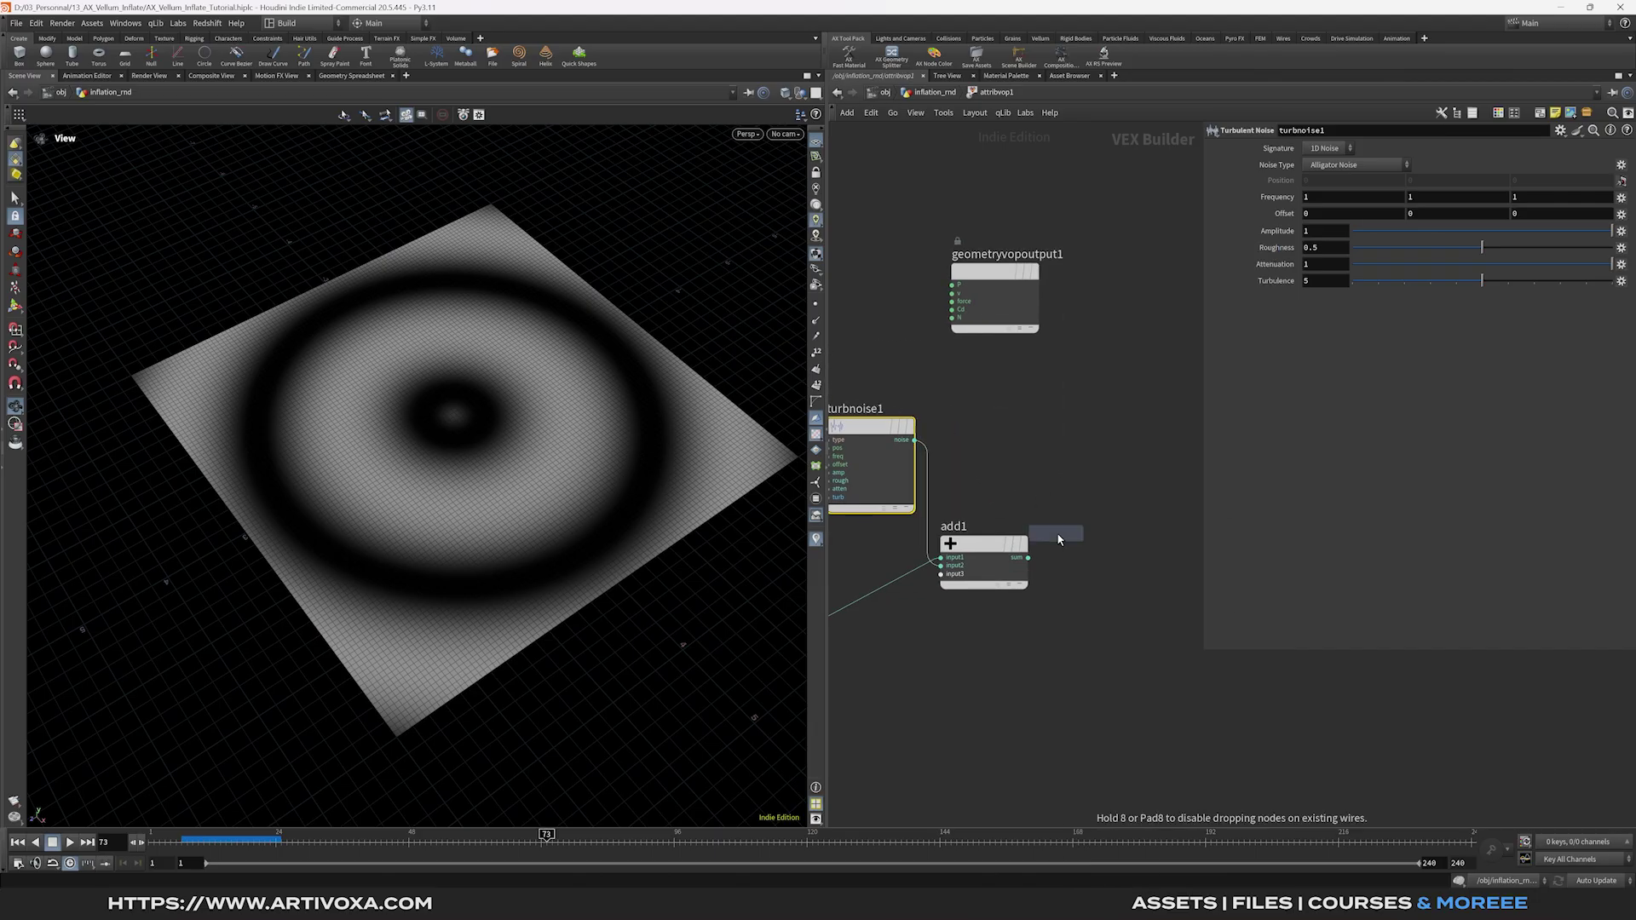
{"action": "left_click", "coordinate": [1126, 550]}
{"action": "left_click_drag", "start_coordinate": [1028, 557], "coordinate": [1070, 562]}
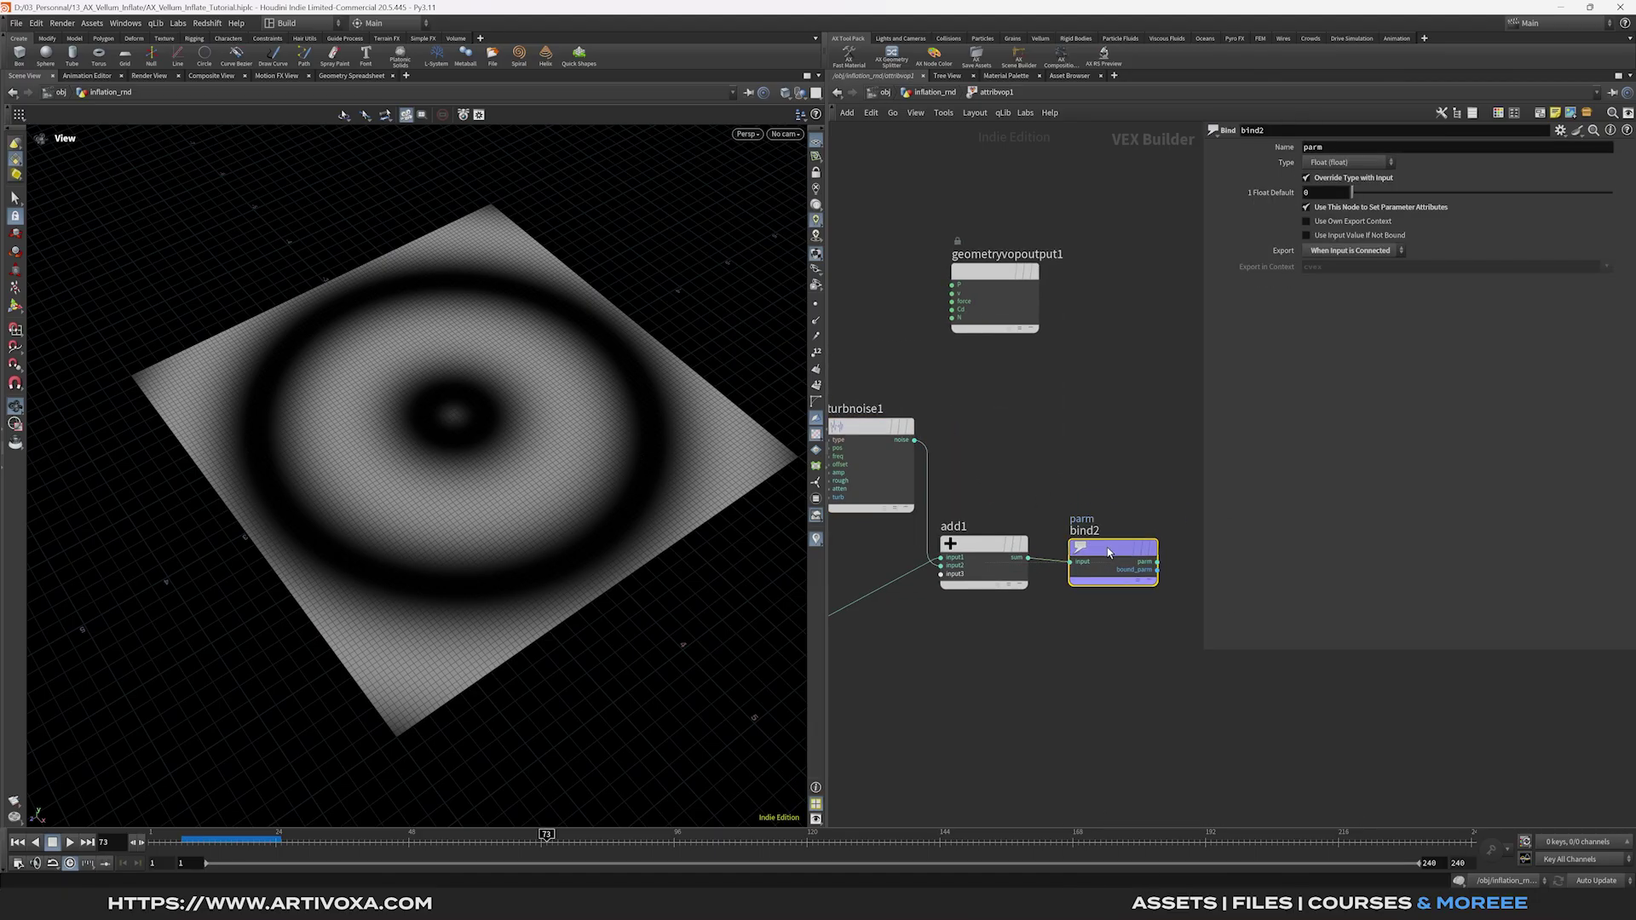
{"action": "double_click", "coordinate": [1323, 151]}
{"action": "type", "text": "flate"}
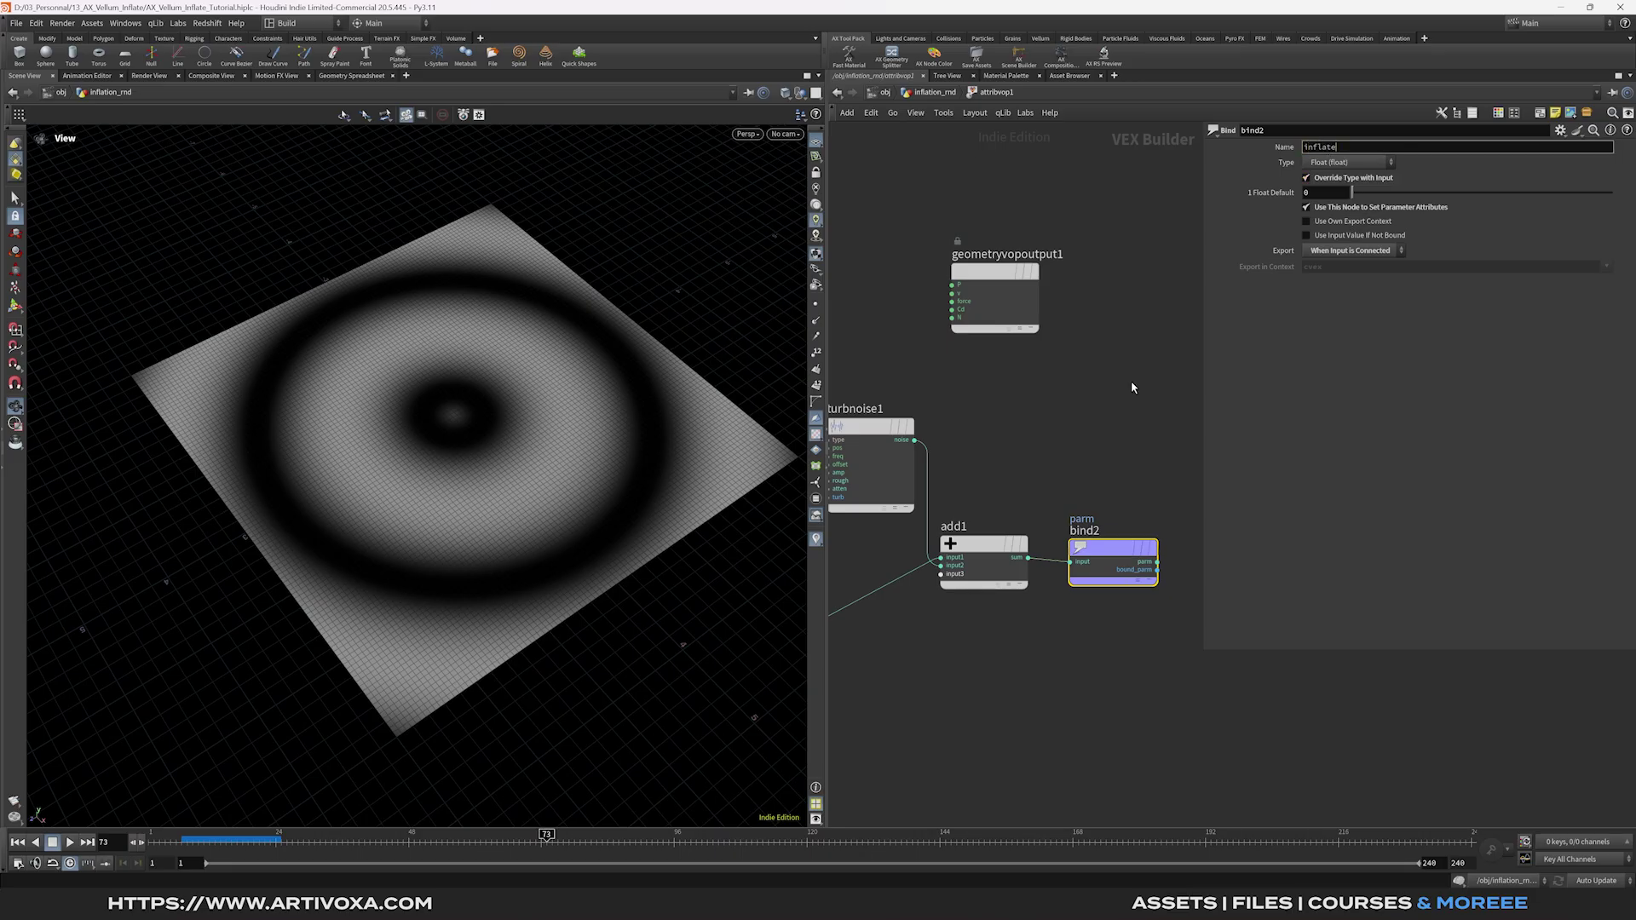
{"action": "key", "text": "Return"}
{"action": "left_click_drag", "start_coordinate": [1001, 265], "coordinate": [1119, 385]}
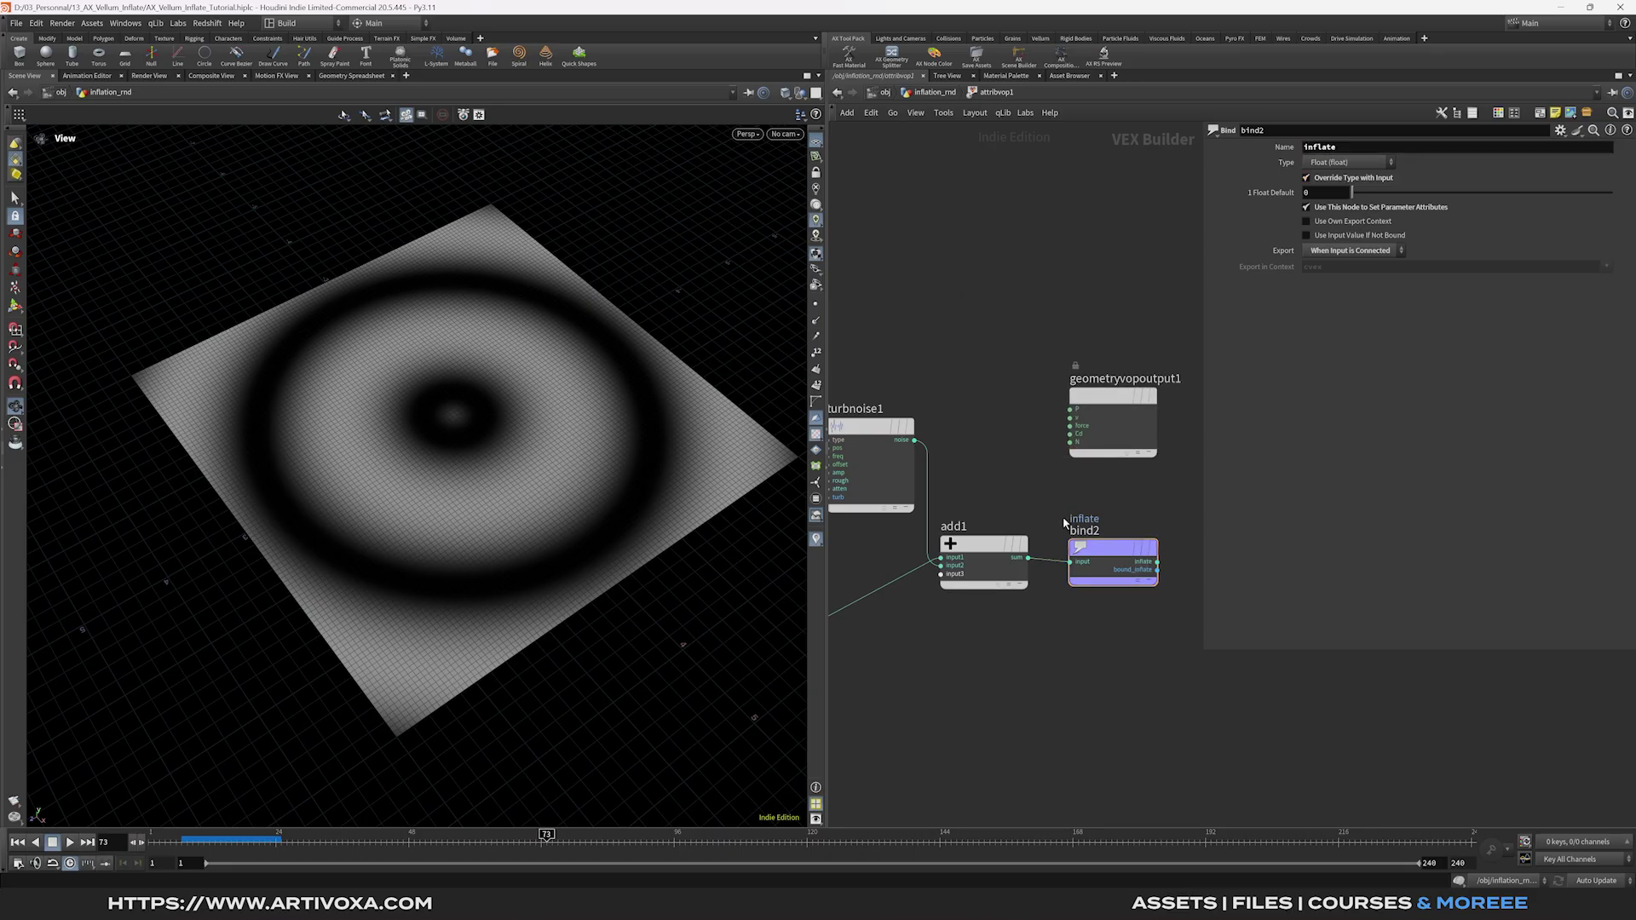
{"action": "middle_click_drag", "start_coordinate": [938, 341], "coordinate": [1040, 343]}
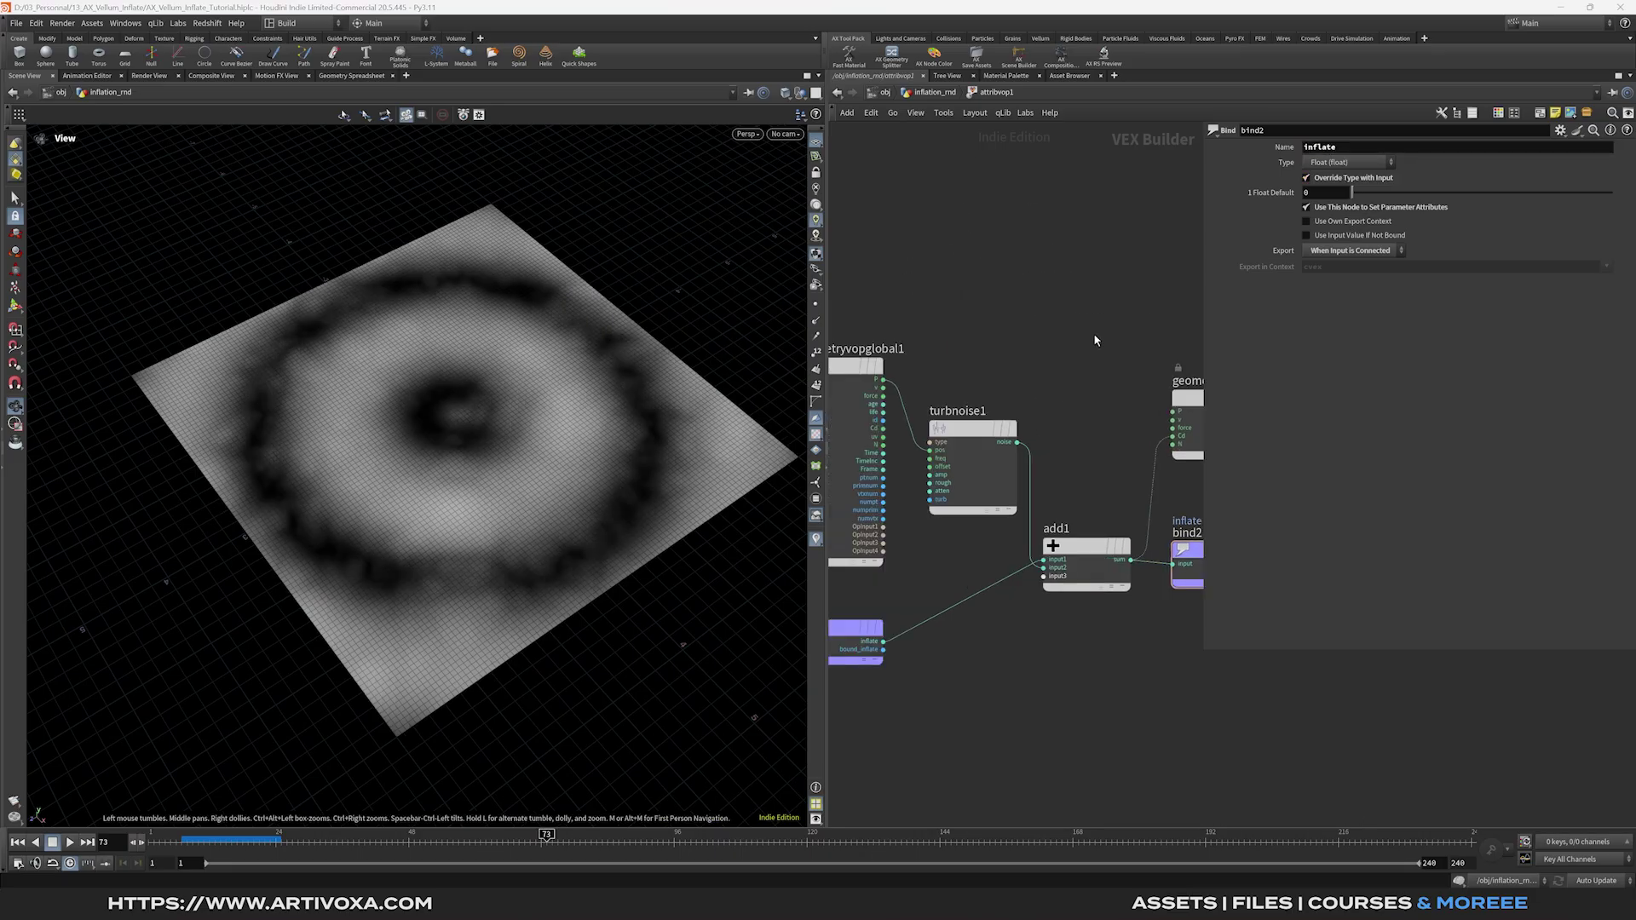
Set turbnoise1 to Simplex Noise with frequency 1.5 and roughness 0.
{"action": "left_click", "coordinate": [971, 428]}
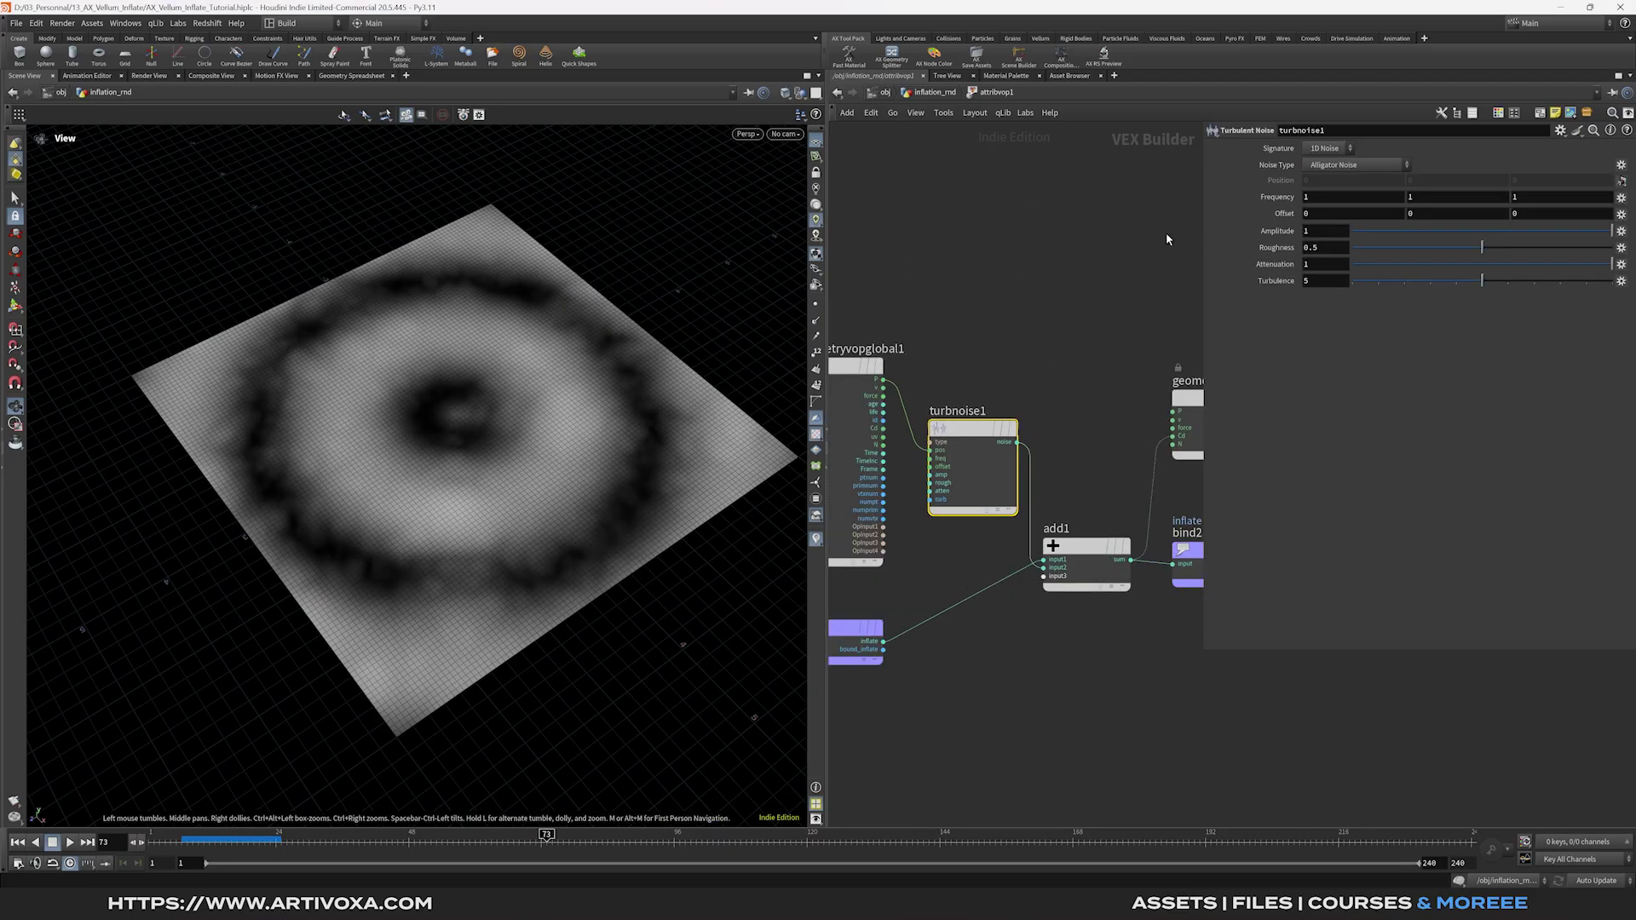
{"action": "left_click", "coordinate": [1335, 166]}
{"action": "left_click", "coordinate": [1345, 238]}
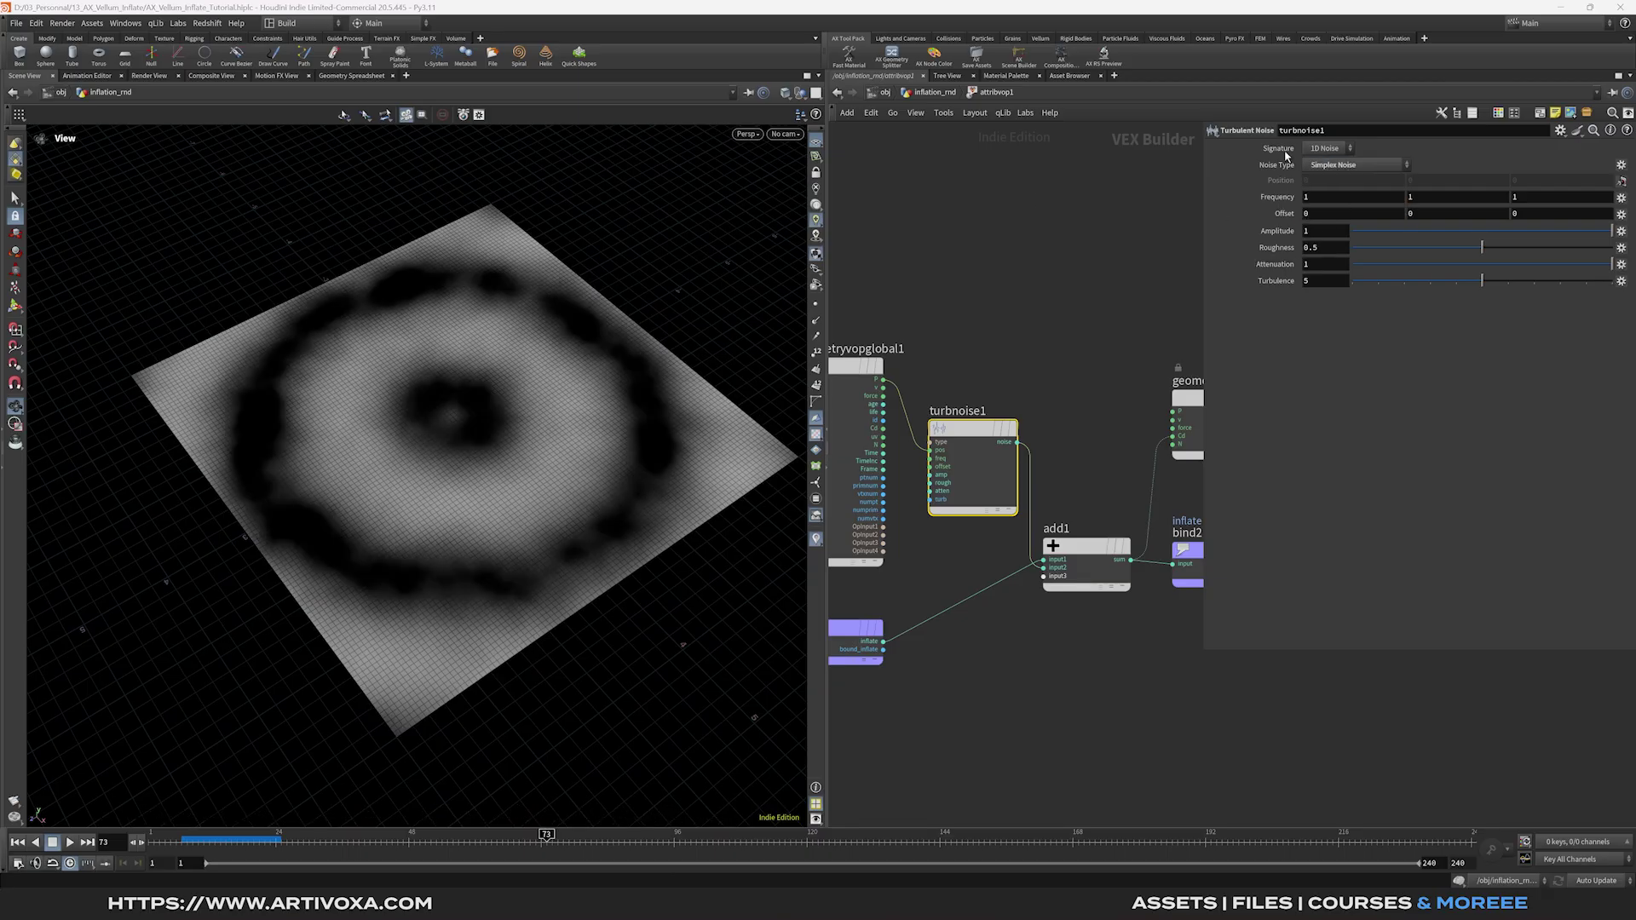
{"action": "mouse_move", "coordinate": [1277, 204]}
{"action": "middle_mouse_down"}
{"action": "mouse_move", "coordinate": [1325, 201]}
{"action": "mouse_move", "coordinate": [1285, 234]}
{"action": "middle_mouse_up"}
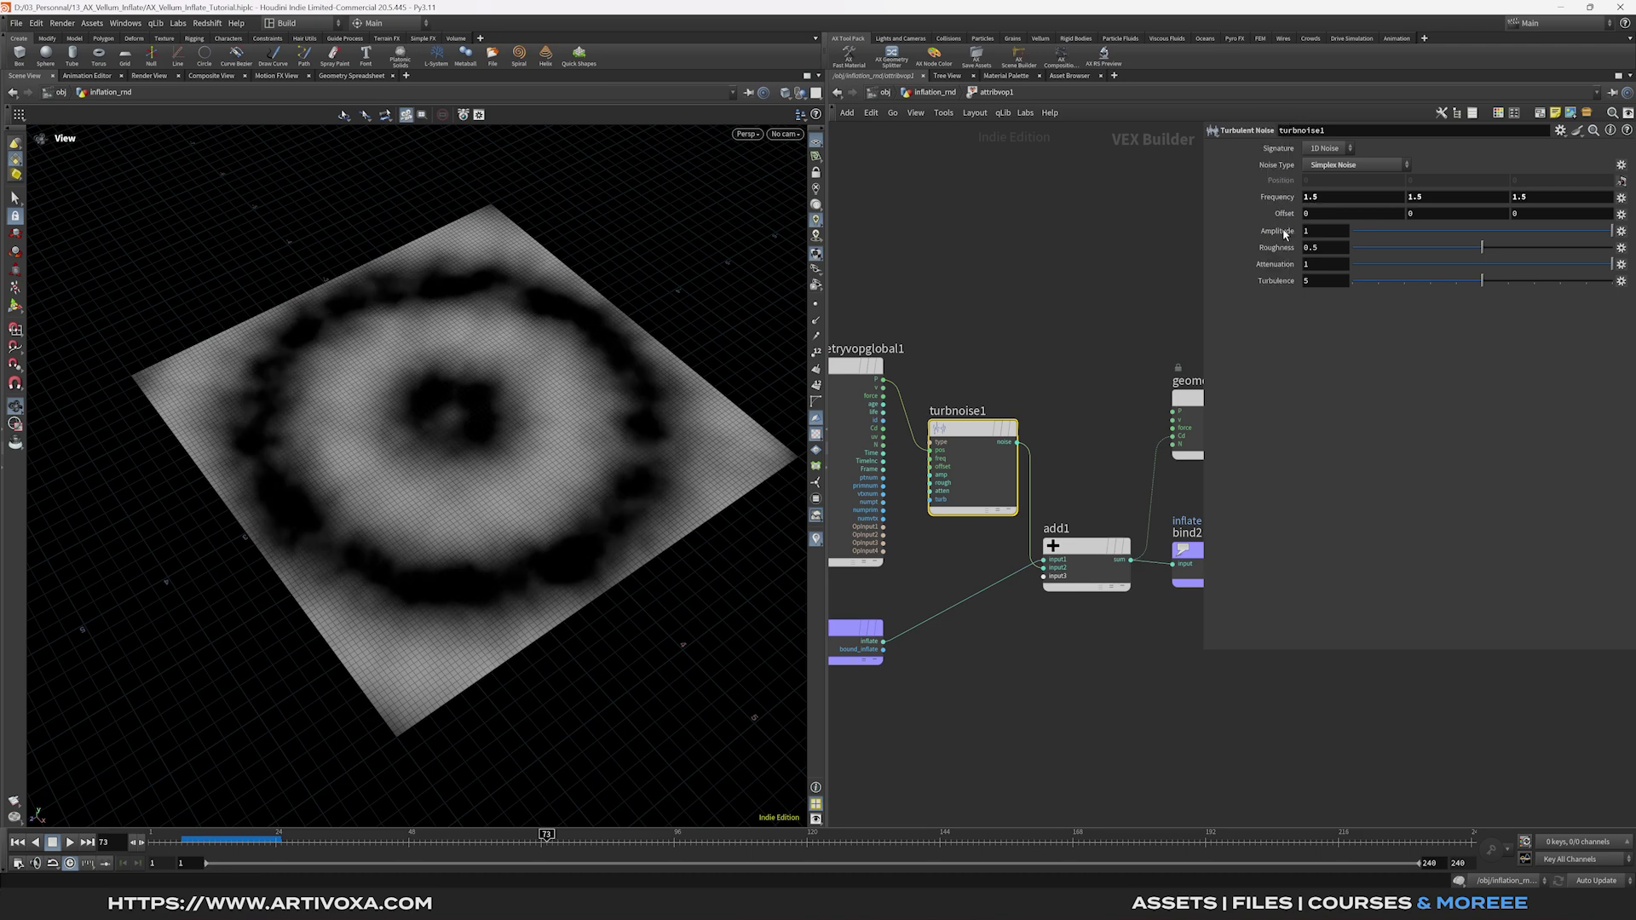
{"action": "key", "text": "BackSpace"}
{"action": "key", "text": "BackSpace"}
{"action": "key", "text": "Return"}
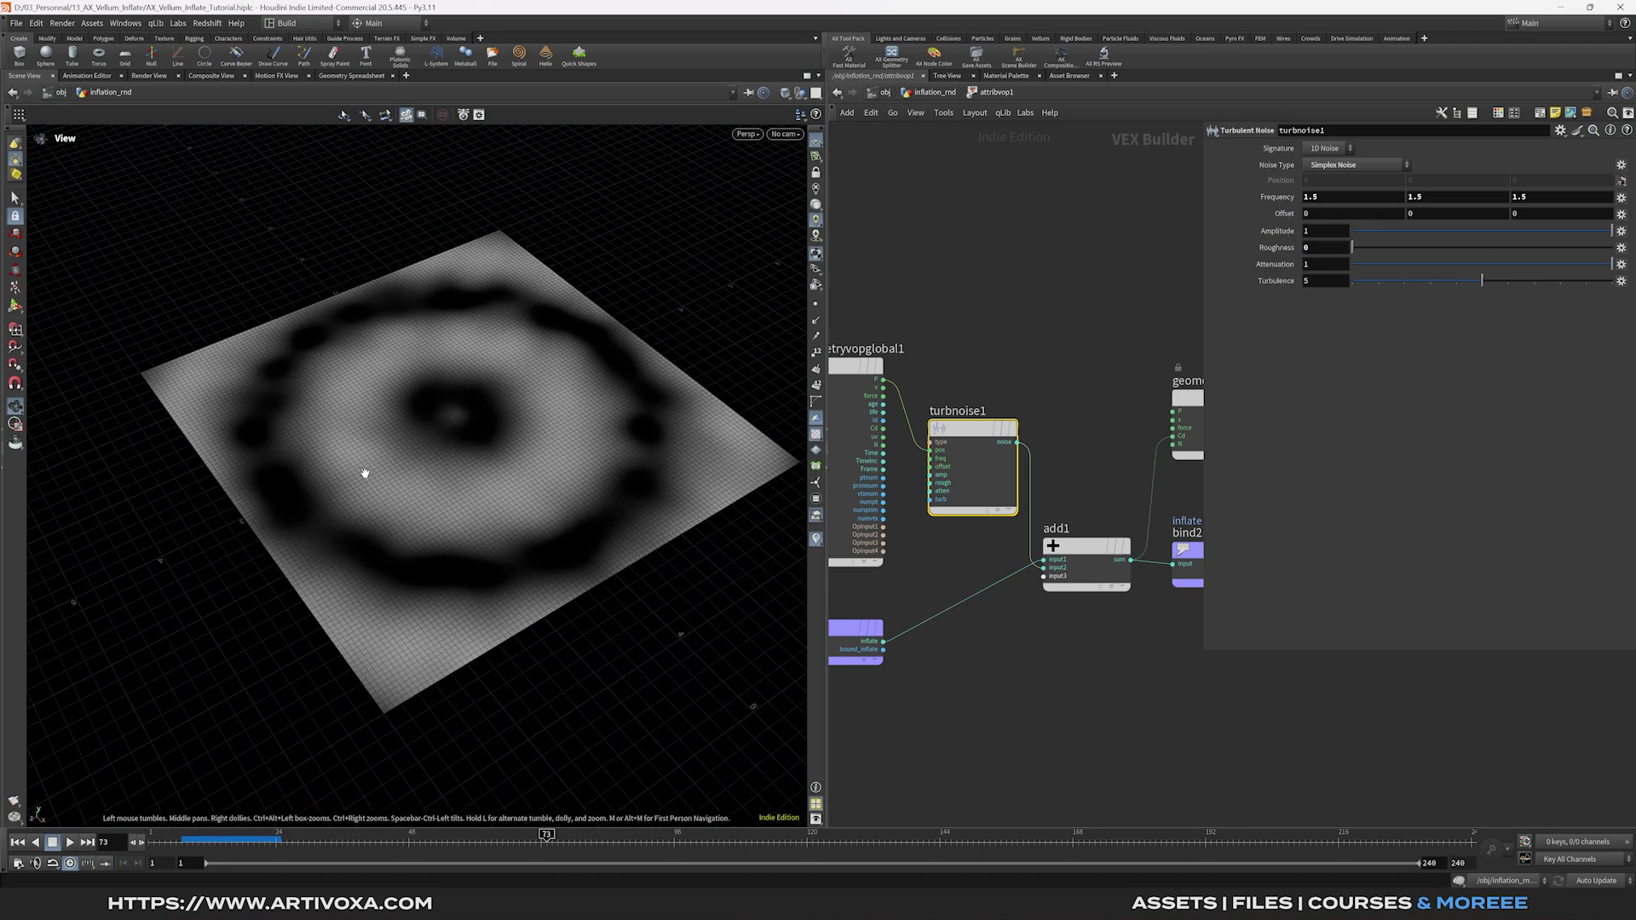
Try a noise amplitude of 2, then set it back to 1.
{"action": "left_click", "coordinate": [1318, 231]}
{"action": "type", "text": "2"}
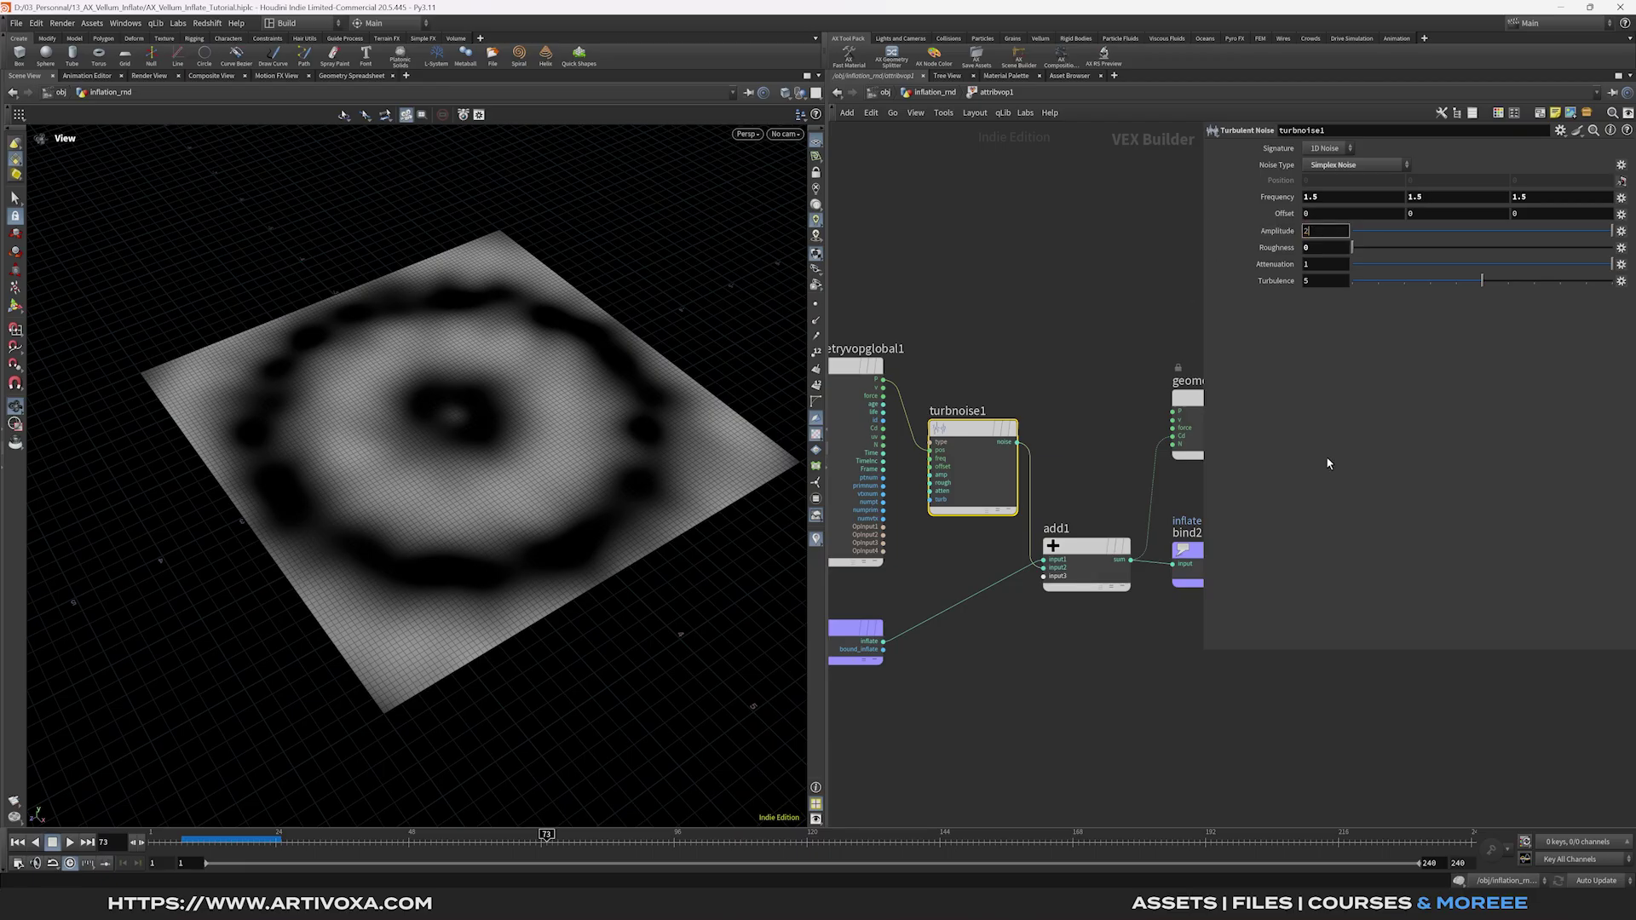
{"action": "left_click_drag", "start_coordinate": [533, 417], "coordinate": [335, 359]}
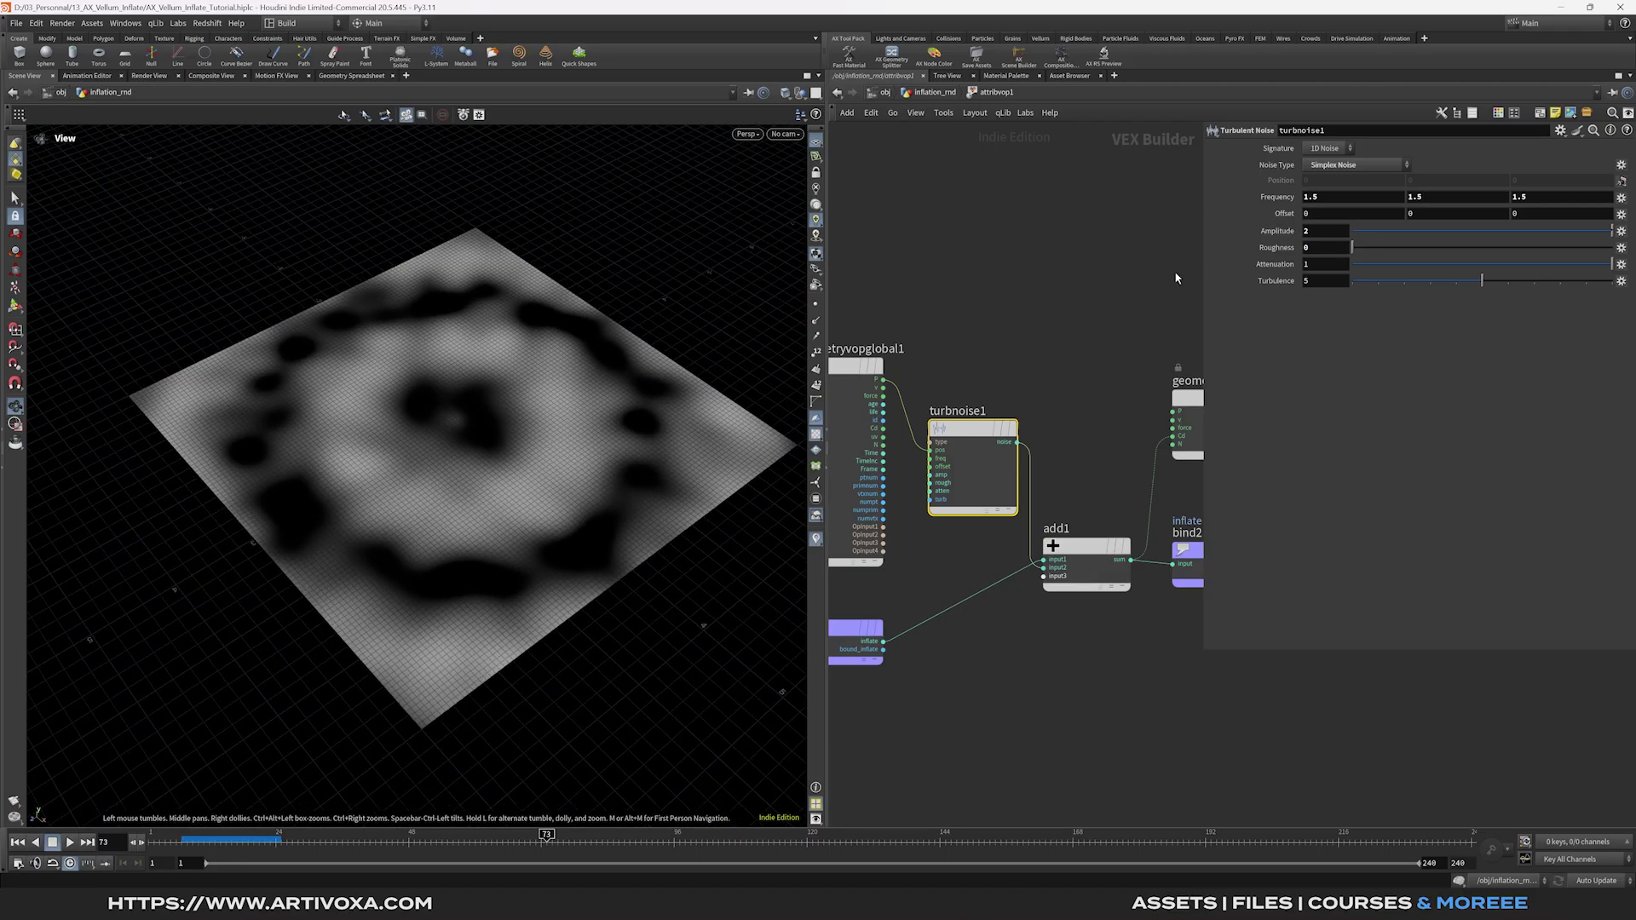
{"action": "left_click", "coordinate": [1317, 231]}
{"action": "type", "text": "1"}
{"action": "key", "text": "Return"}
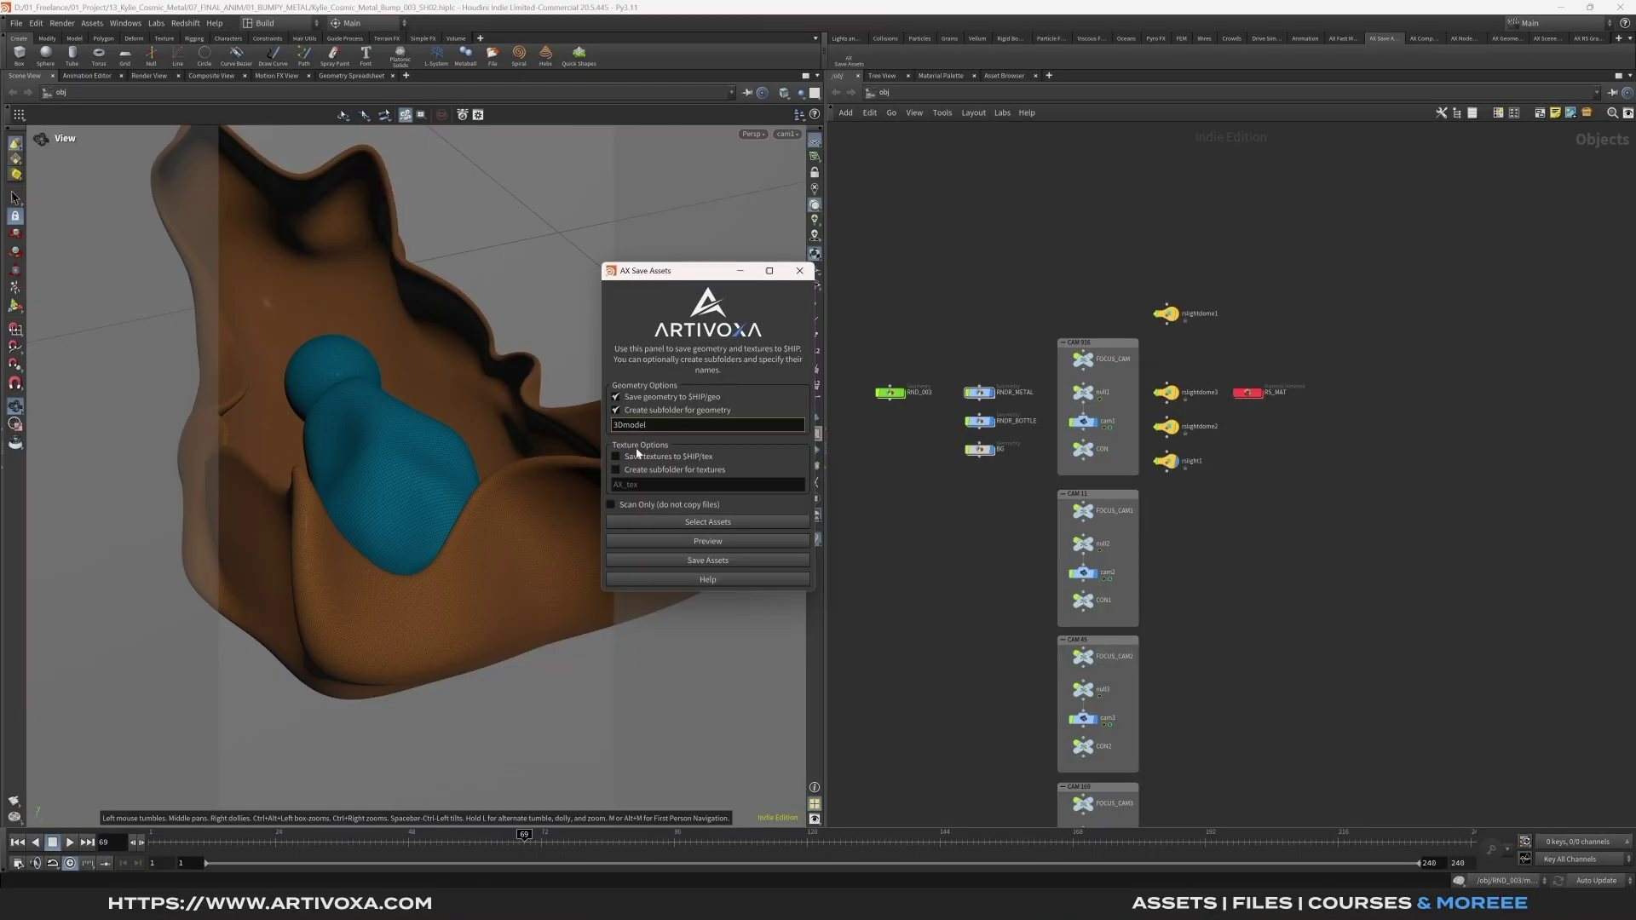
{"action": "left_click", "coordinate": [637, 455]}
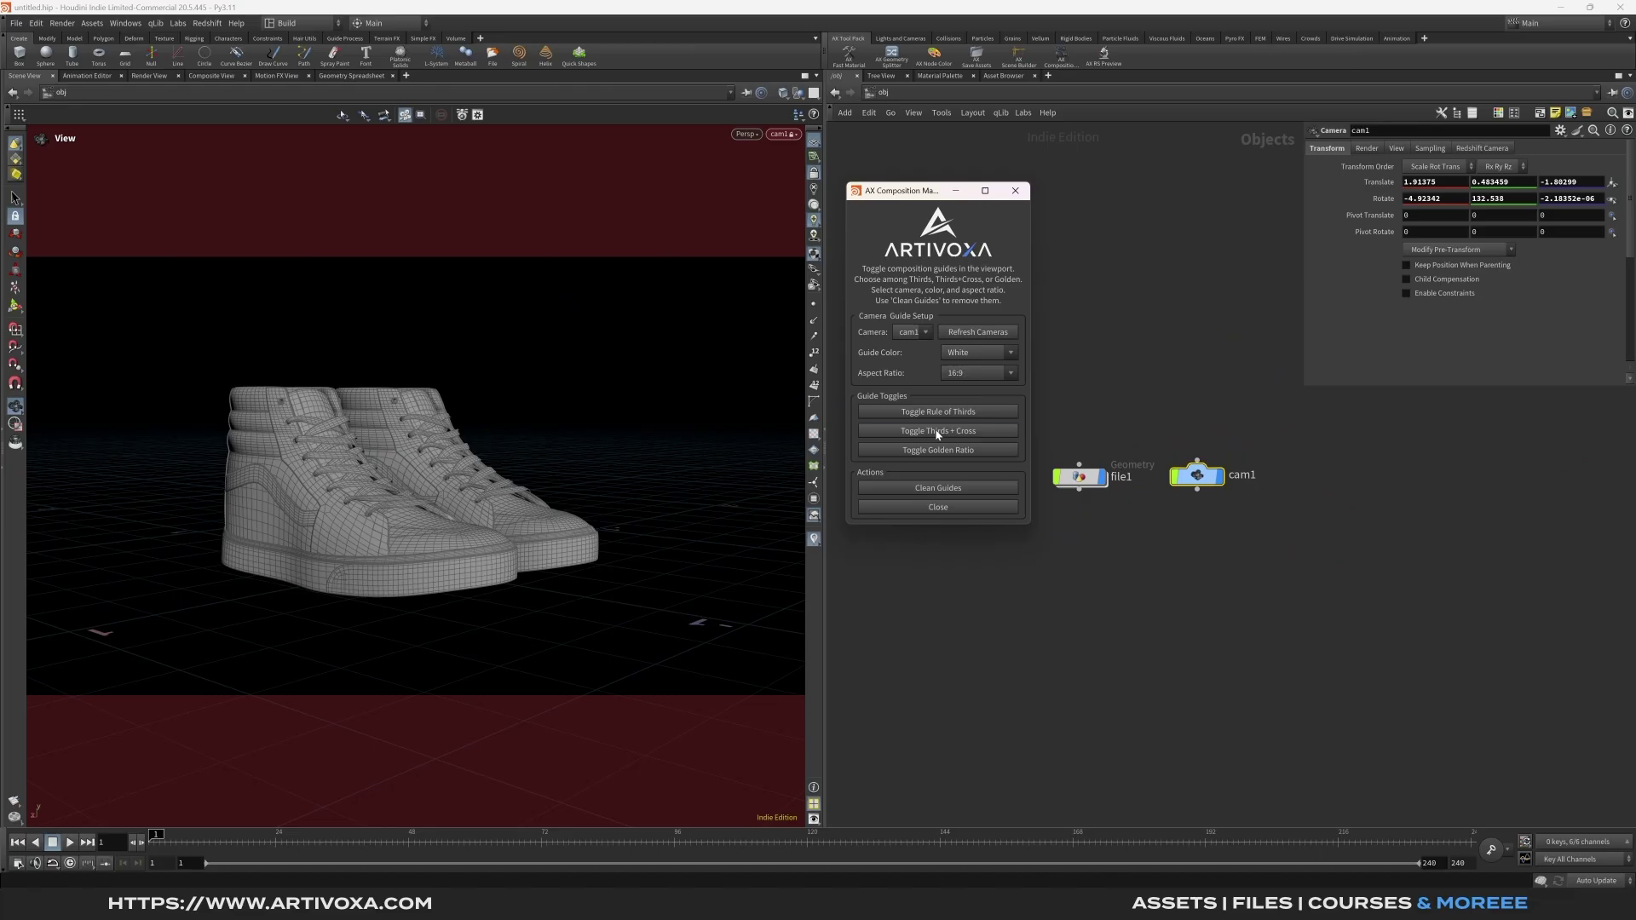
{"action": "left_click", "coordinate": [939, 432]}
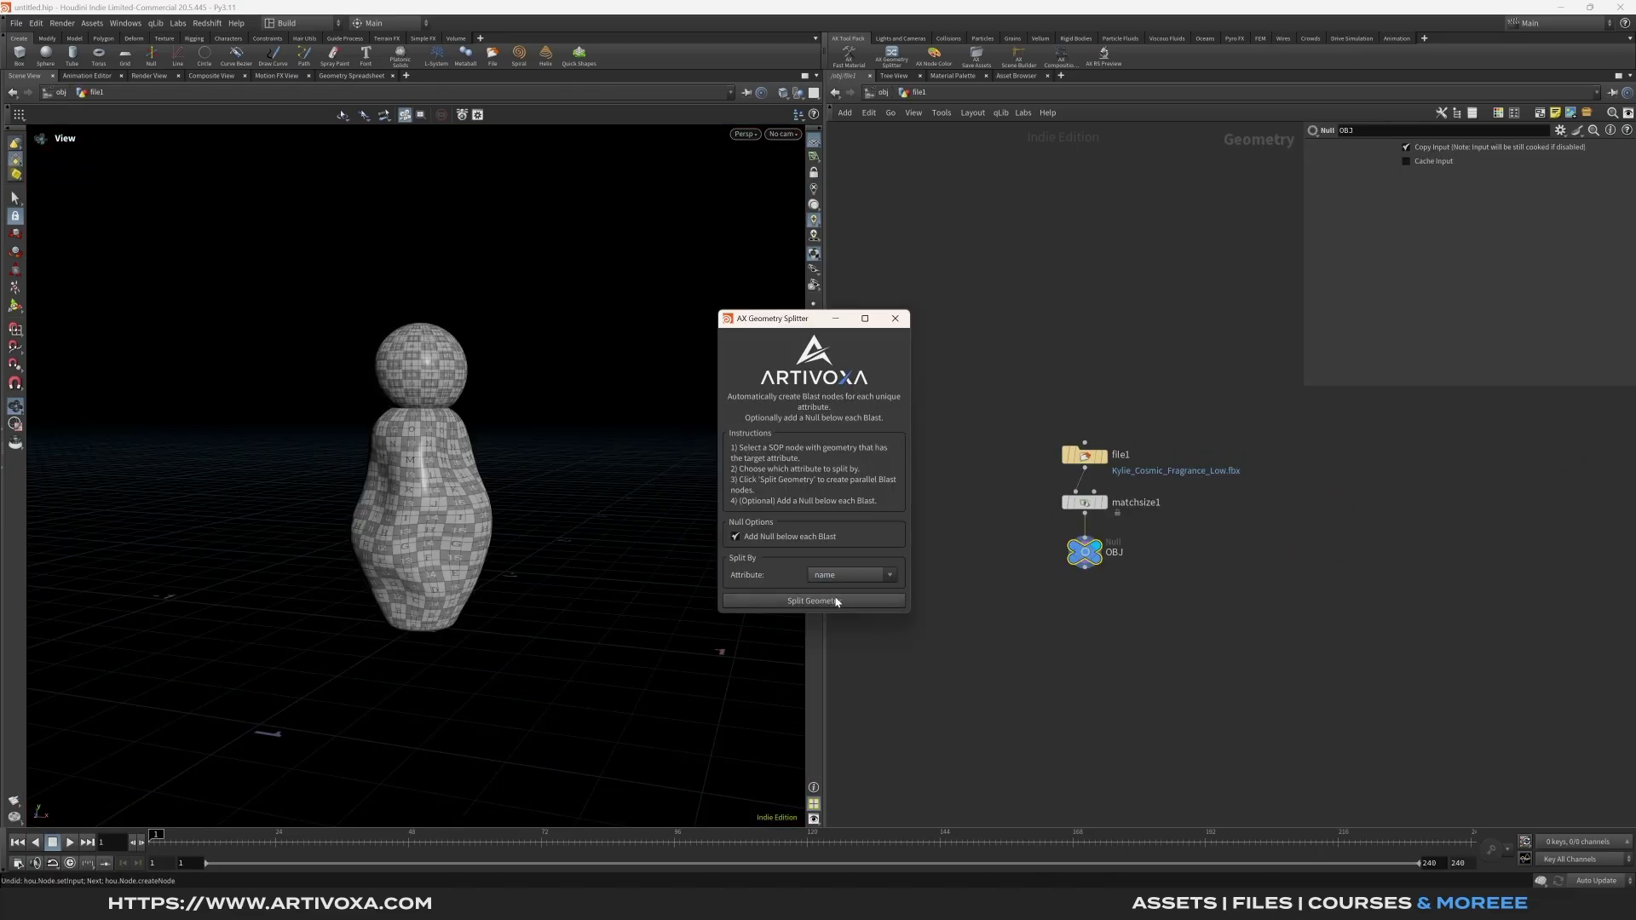
{"action": "left_click", "coordinate": [836, 602]}
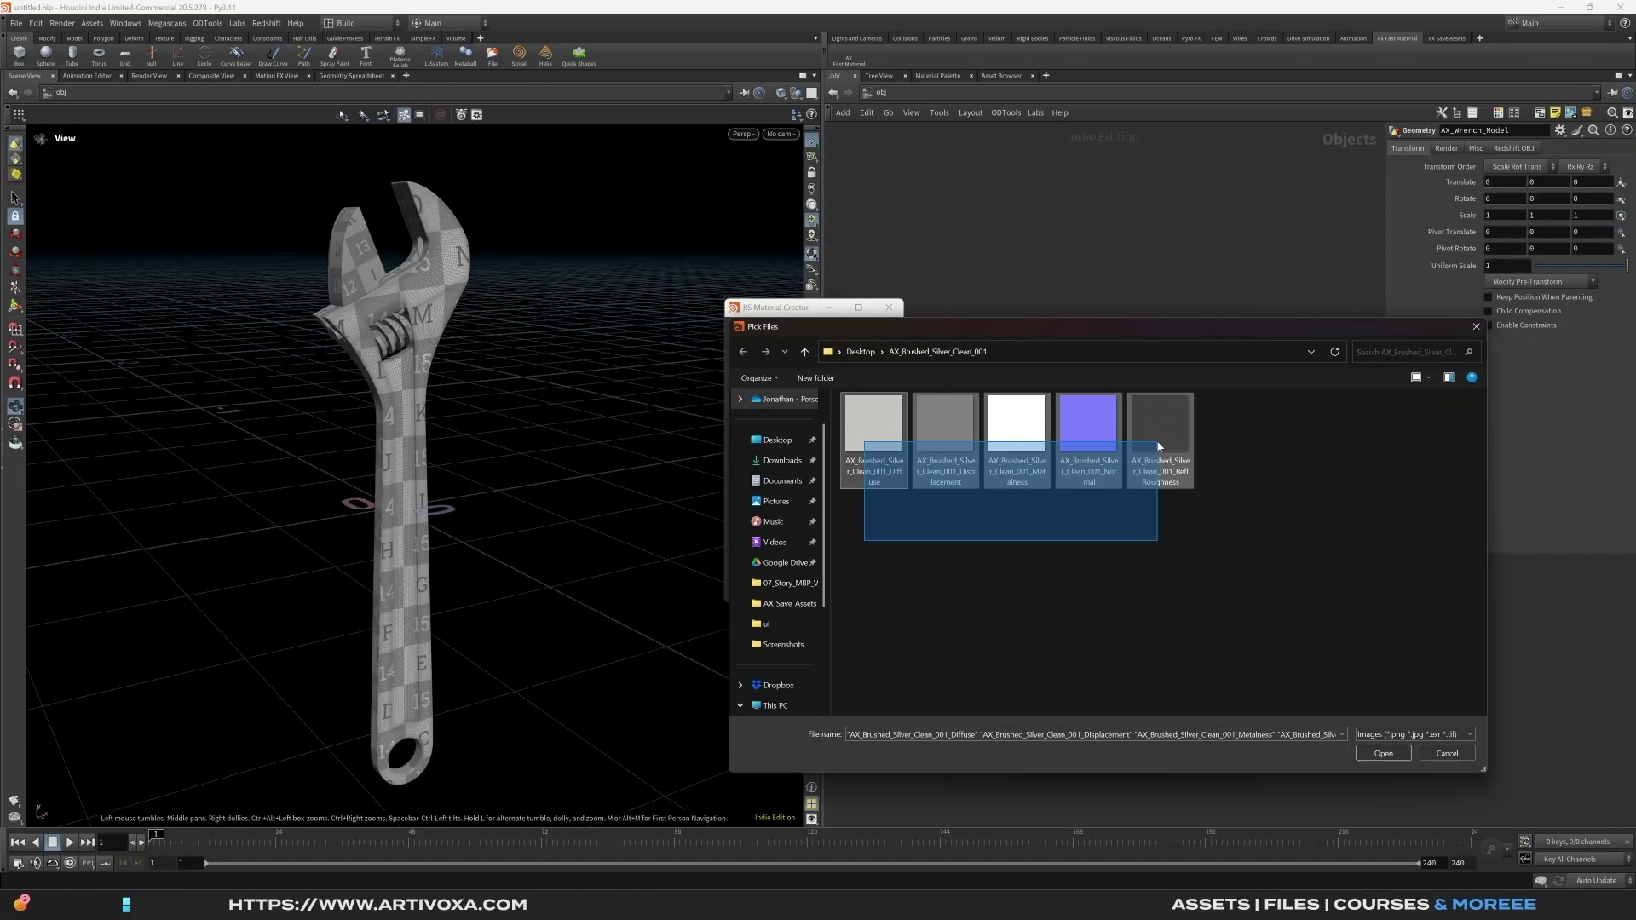
{"action": "left_click_drag", "start_coordinate": [1159, 445], "coordinate": [1159, 446]}
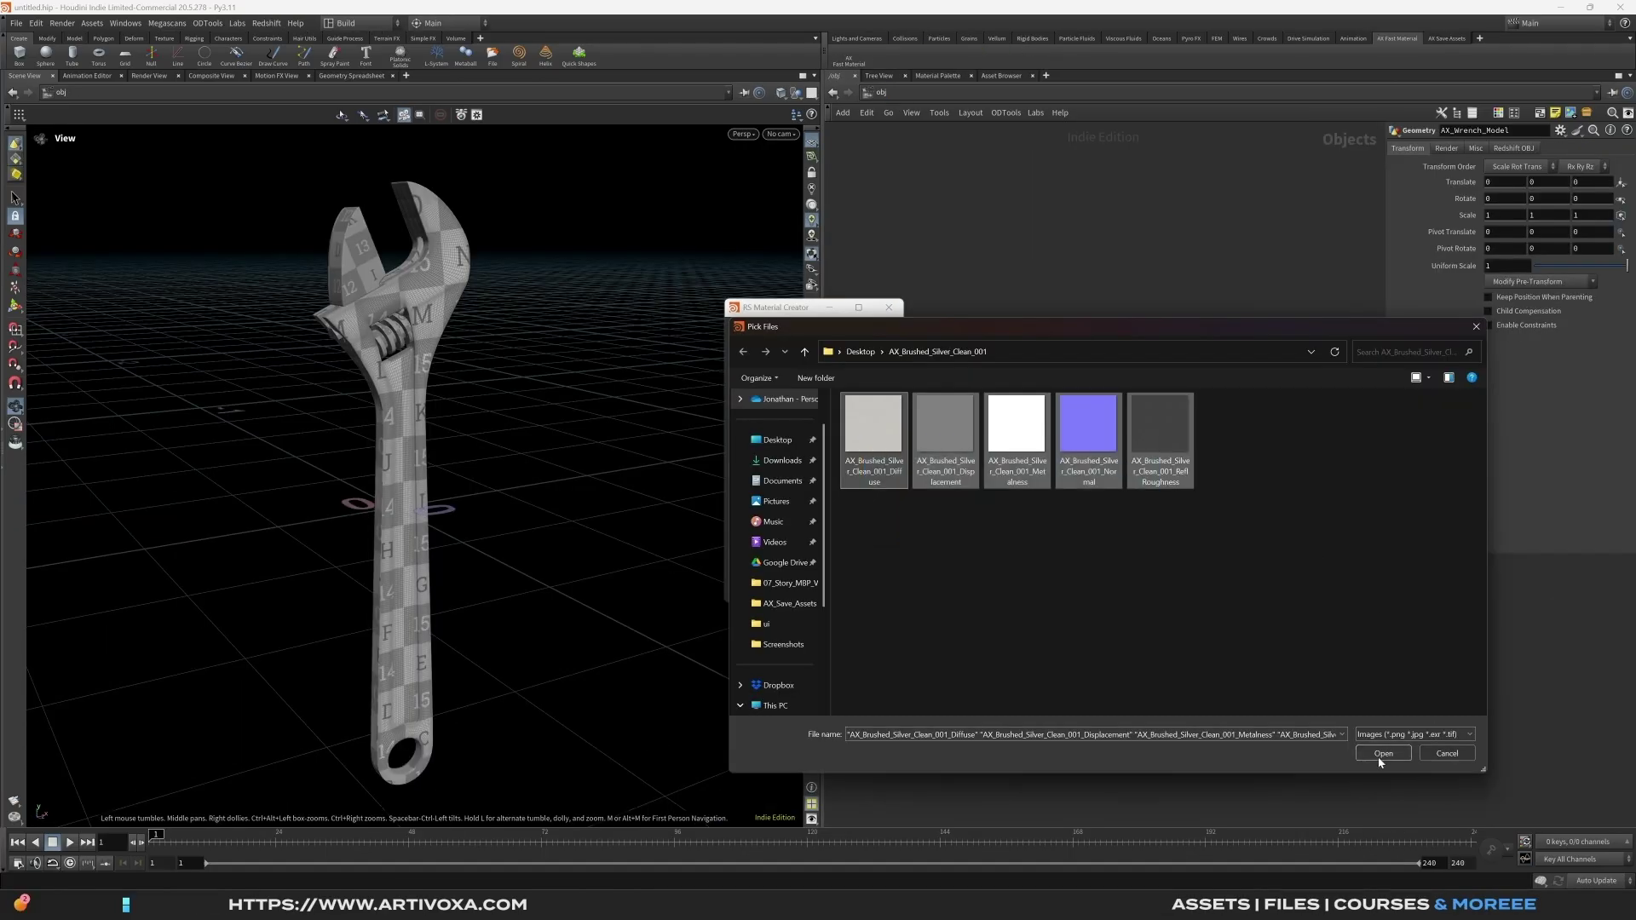
{"action": "key", "text": "Return"}
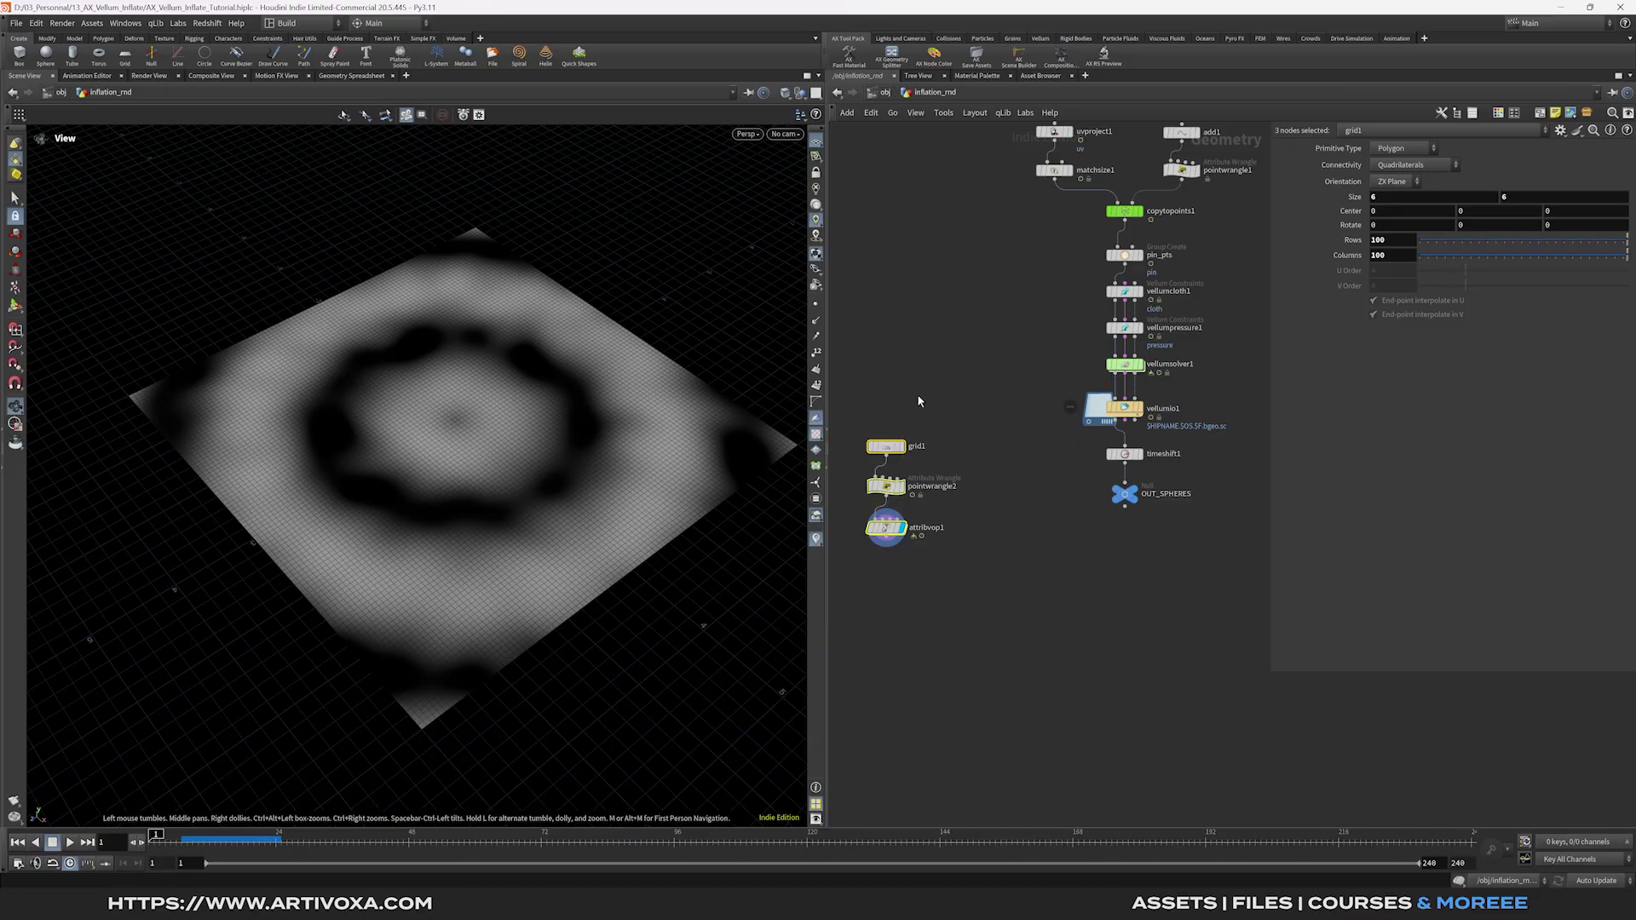
Display the spheres at frame 40 and add a Group Delete removing all groups (*).
{"action": "left_click_drag", "start_coordinate": [888, 537], "coordinate": [888, 501]}
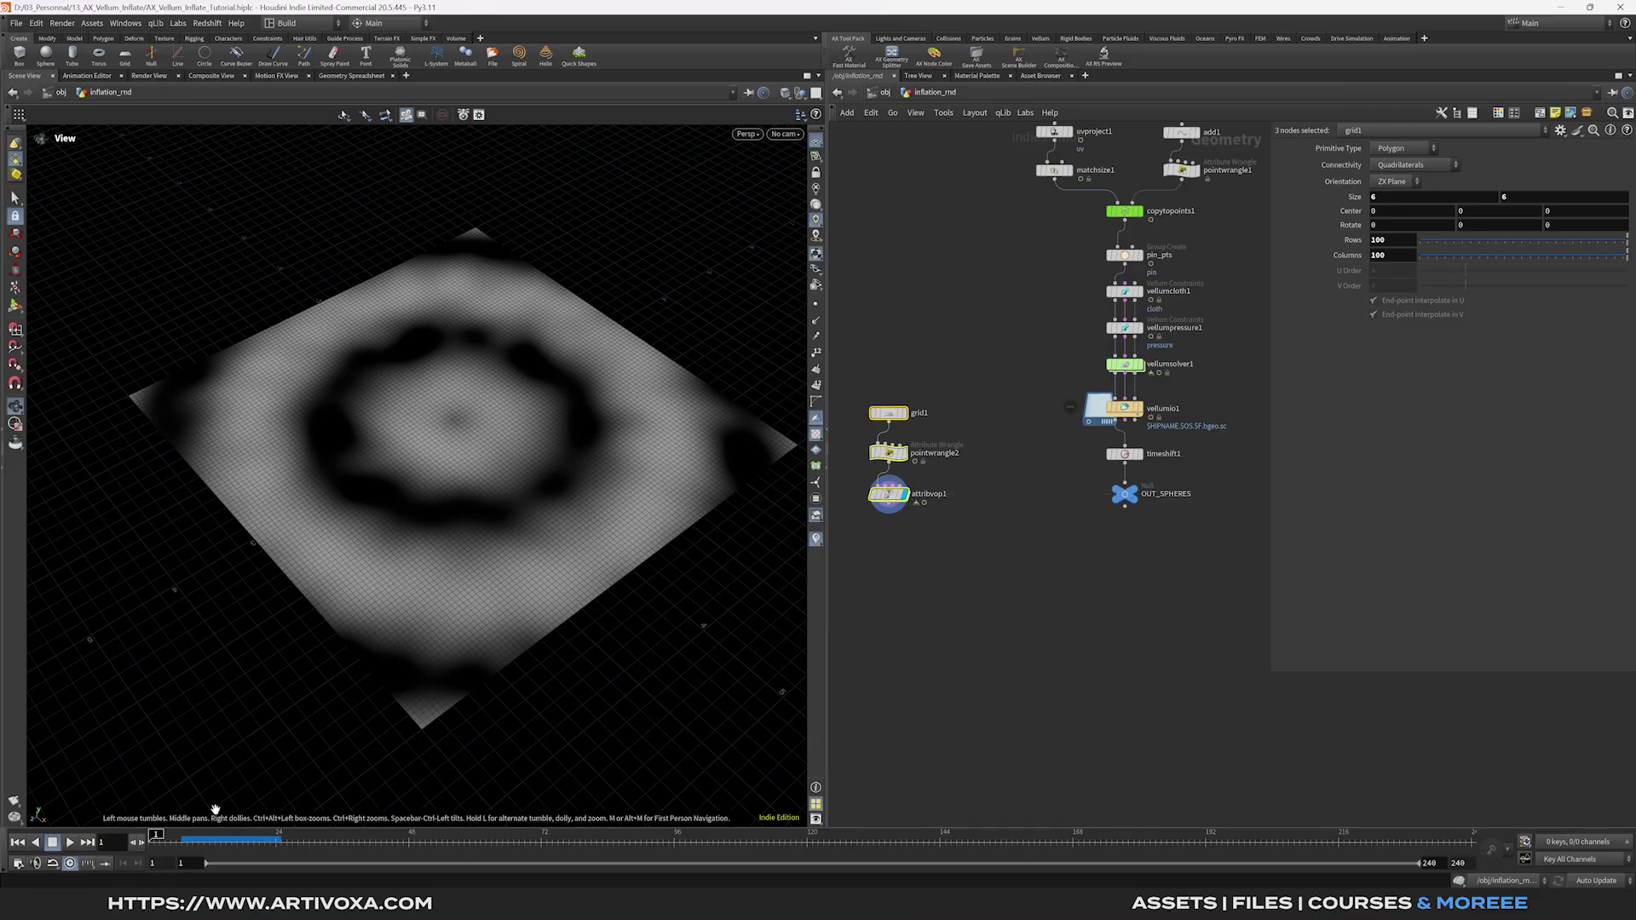
{"action": "mouse_move", "coordinate": [186, 836]}
{"action": "left_mouse_down"}
{"action": "mouse_move", "coordinate": [379, 836]}
{"action": "mouse_move", "coordinate": [156, 836]}
{"action": "left_mouse_up"}
{"action": "left_click", "coordinate": [1140, 499]}
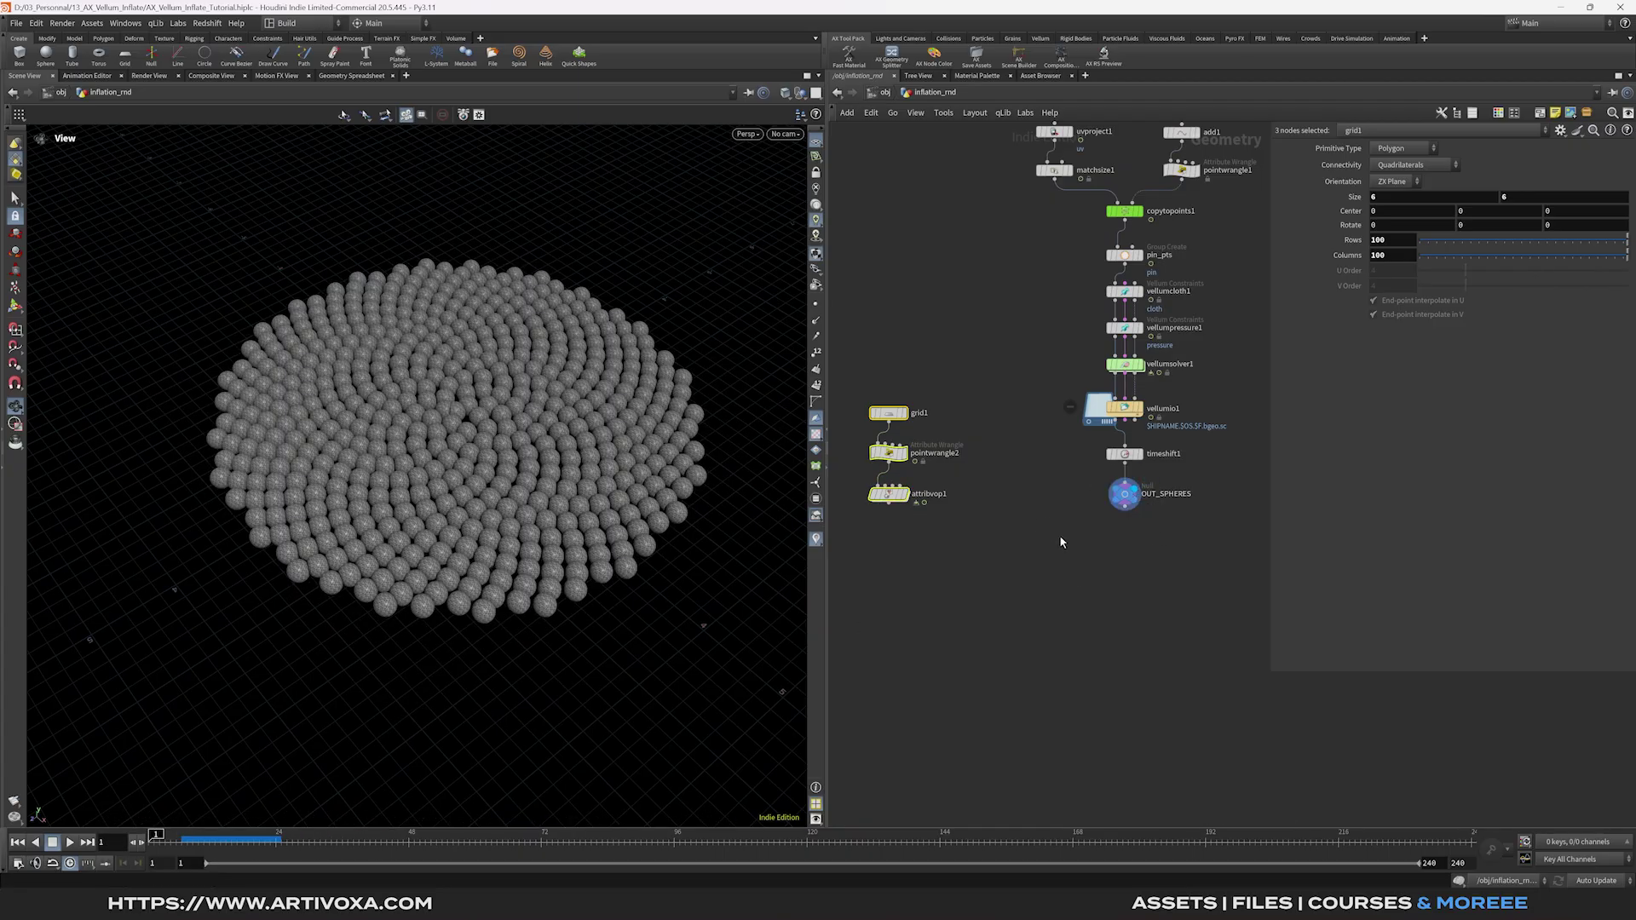
{"action": "left_click", "coordinate": [889, 504]}
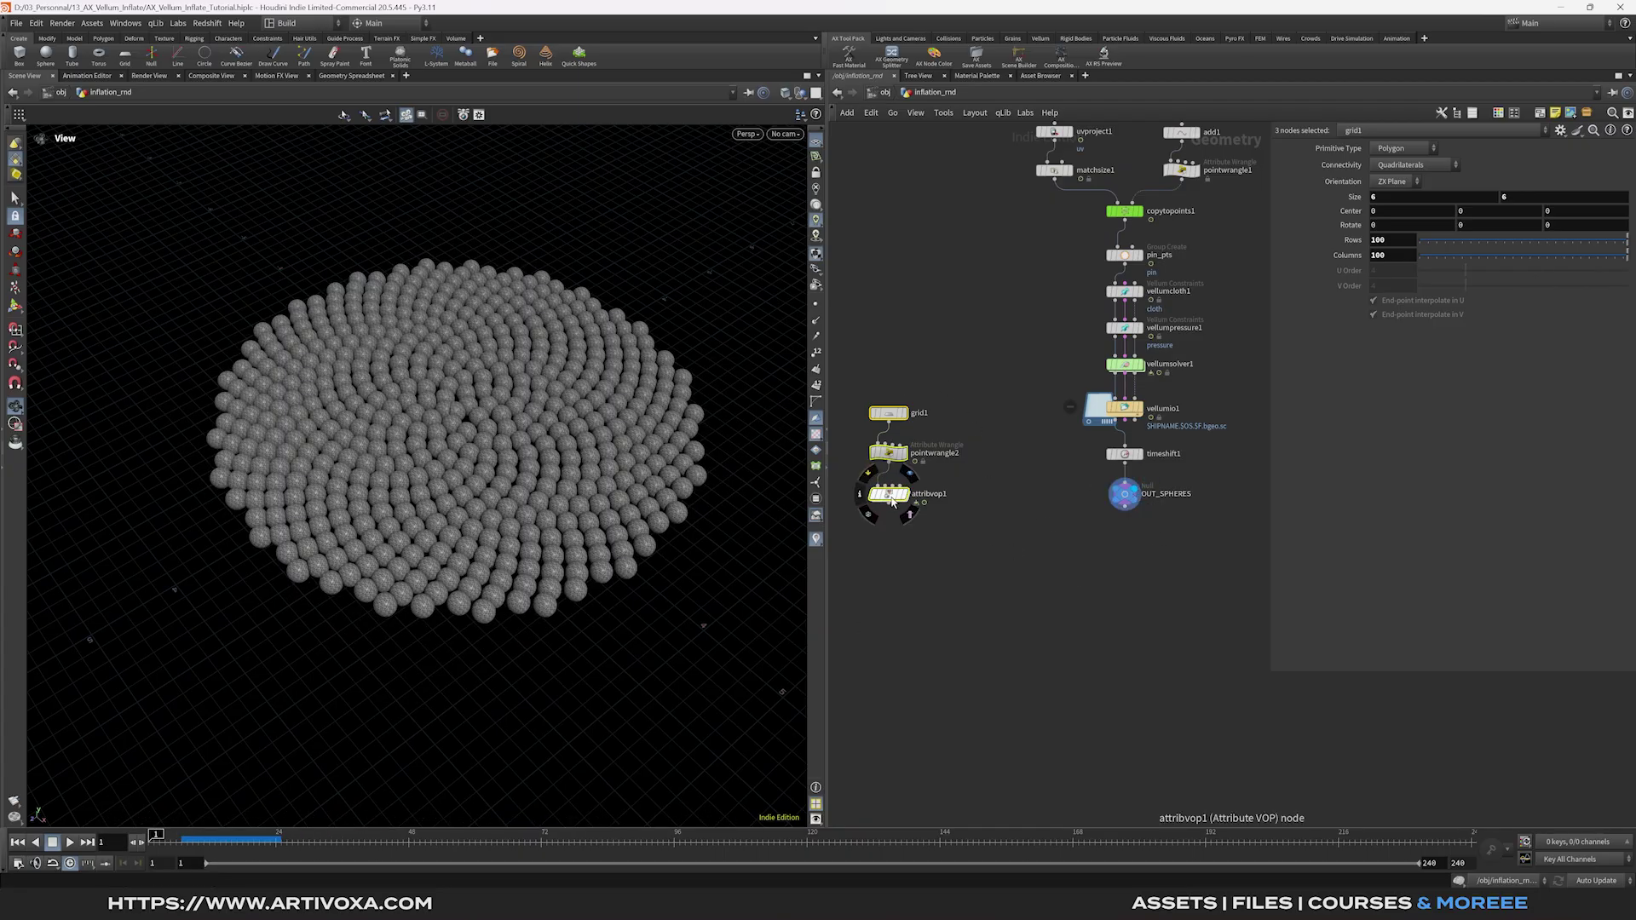
{"action": "left_click", "coordinate": [1130, 521]}
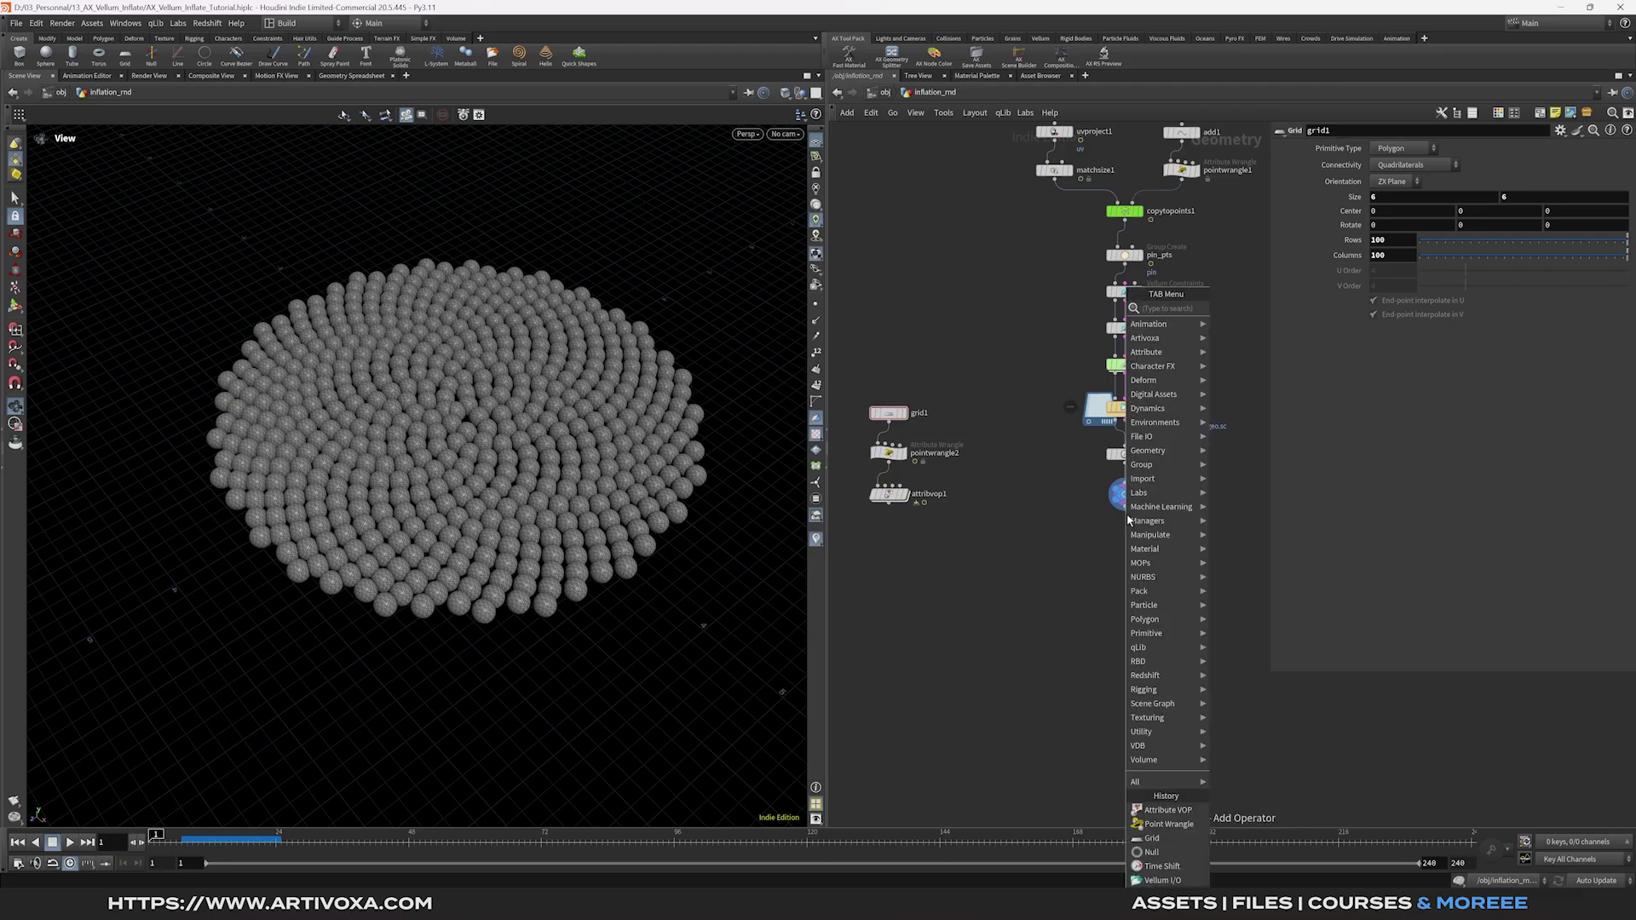
{"action": "left_click", "coordinate": [1253, 308]}
{"action": "left_click", "coordinate": [1126, 561]}
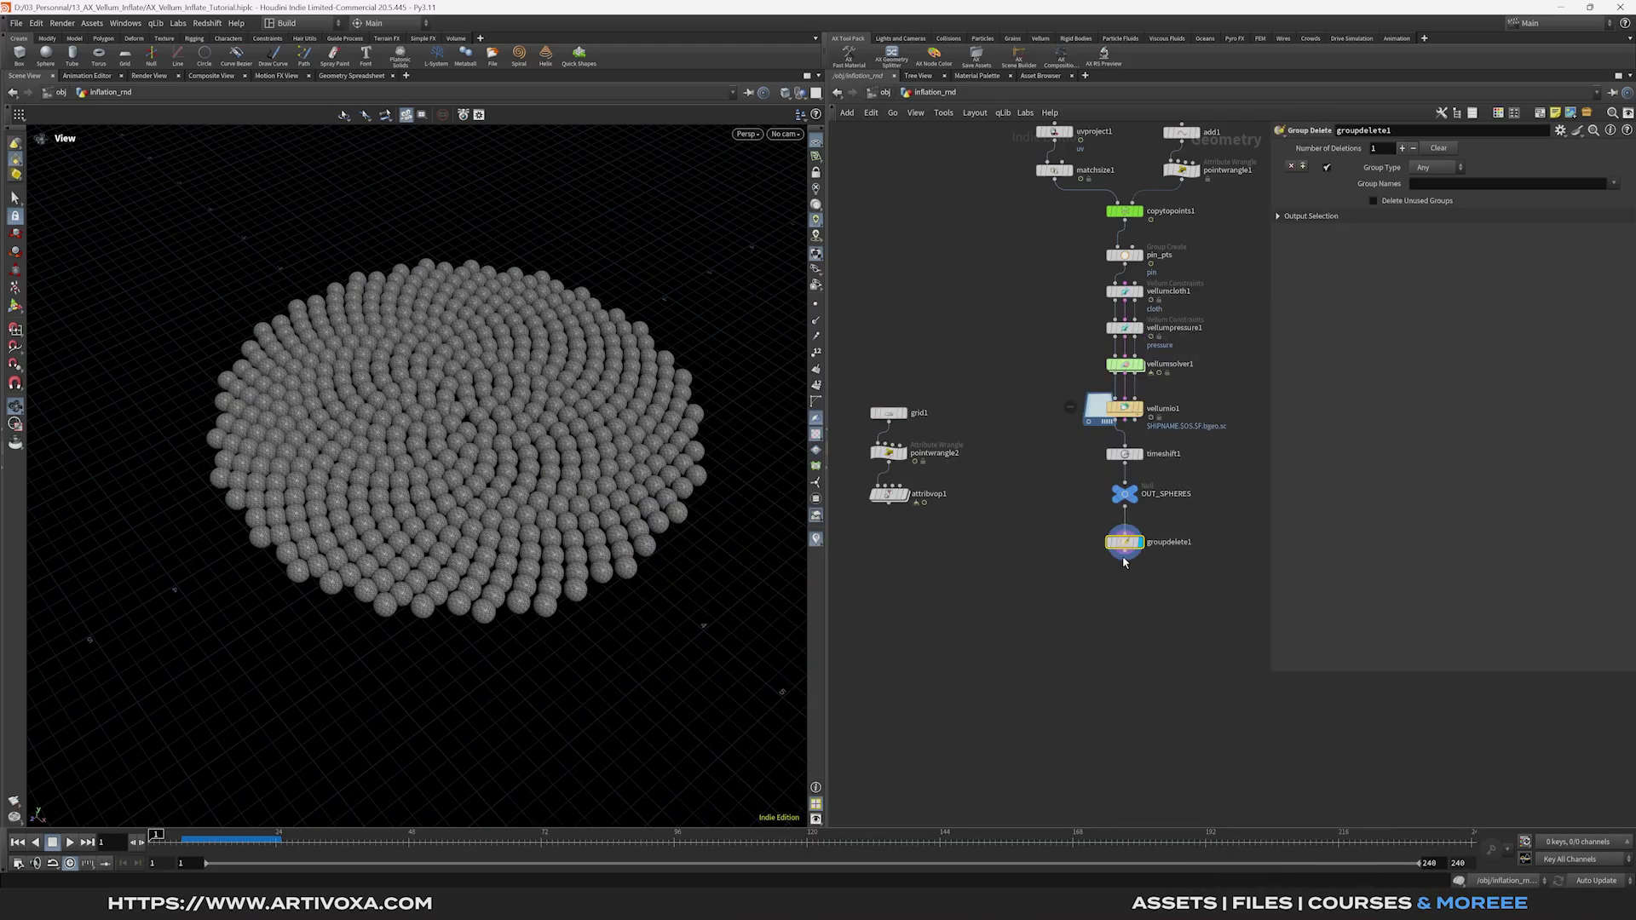
{"action": "type", "text": "*"}
{"action": "key", "text": "Return"}
Add a Group Create node below Group Delete and view the spheres edge-on.
{"action": "mouse_move", "coordinate": [1131, 246]}
{"action": "middle_click_drag", "start_coordinate": [1128, 574], "coordinate": [1130, 565]}
{"action": "left_click", "coordinate": [1135, 545]}
{"action": "mouse_move", "coordinate": [1159, 306]}
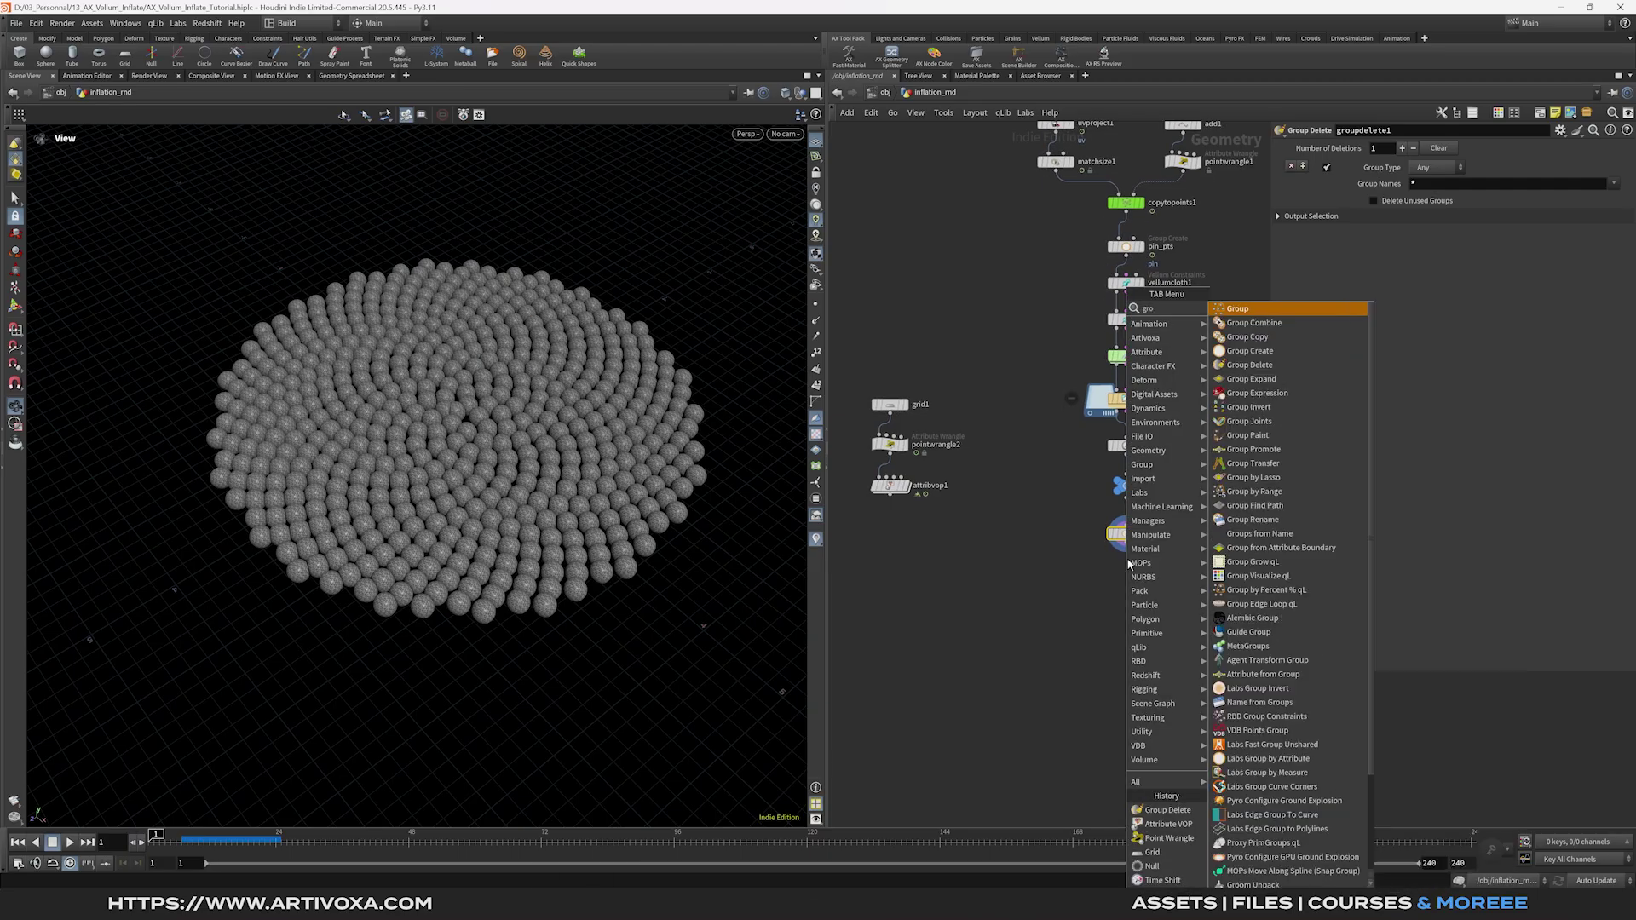
{"action": "left_click", "coordinate": [1279, 310]}
{"action": "left_click_drag", "start_coordinate": [555, 534], "coordinate": [566, 398]}
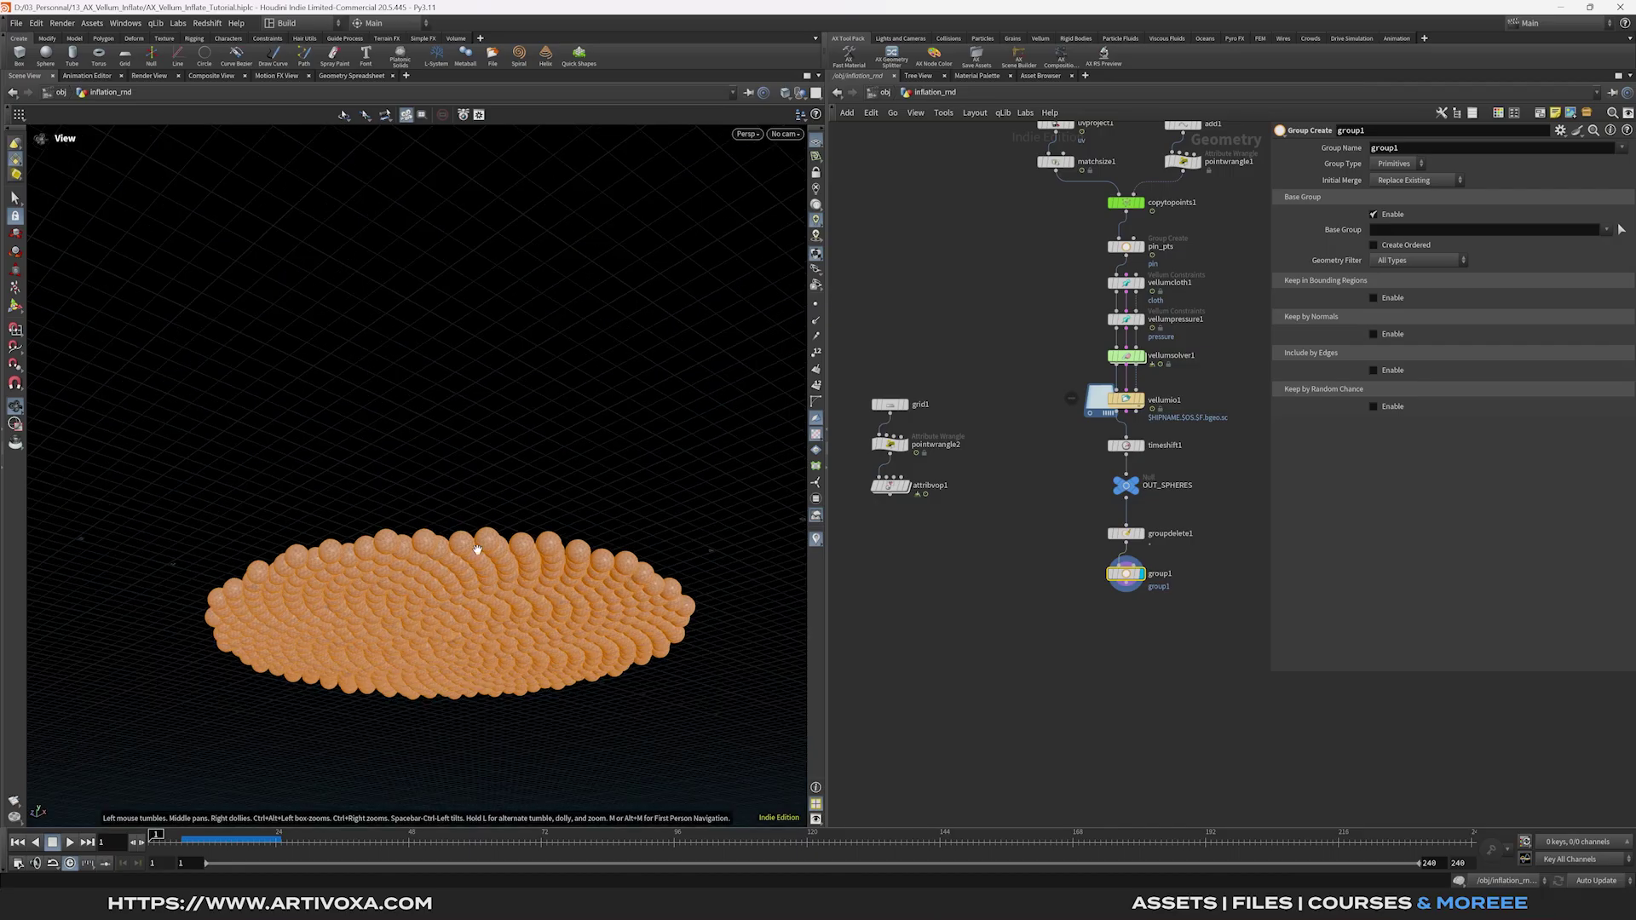
{"action": "scroll", "coordinate": [418, 499], "scroll_direction": "up", "scroll_amount": 5}
{"action": "left_click_drag", "start_coordinate": [418, 498], "coordinate": [395, 545]}
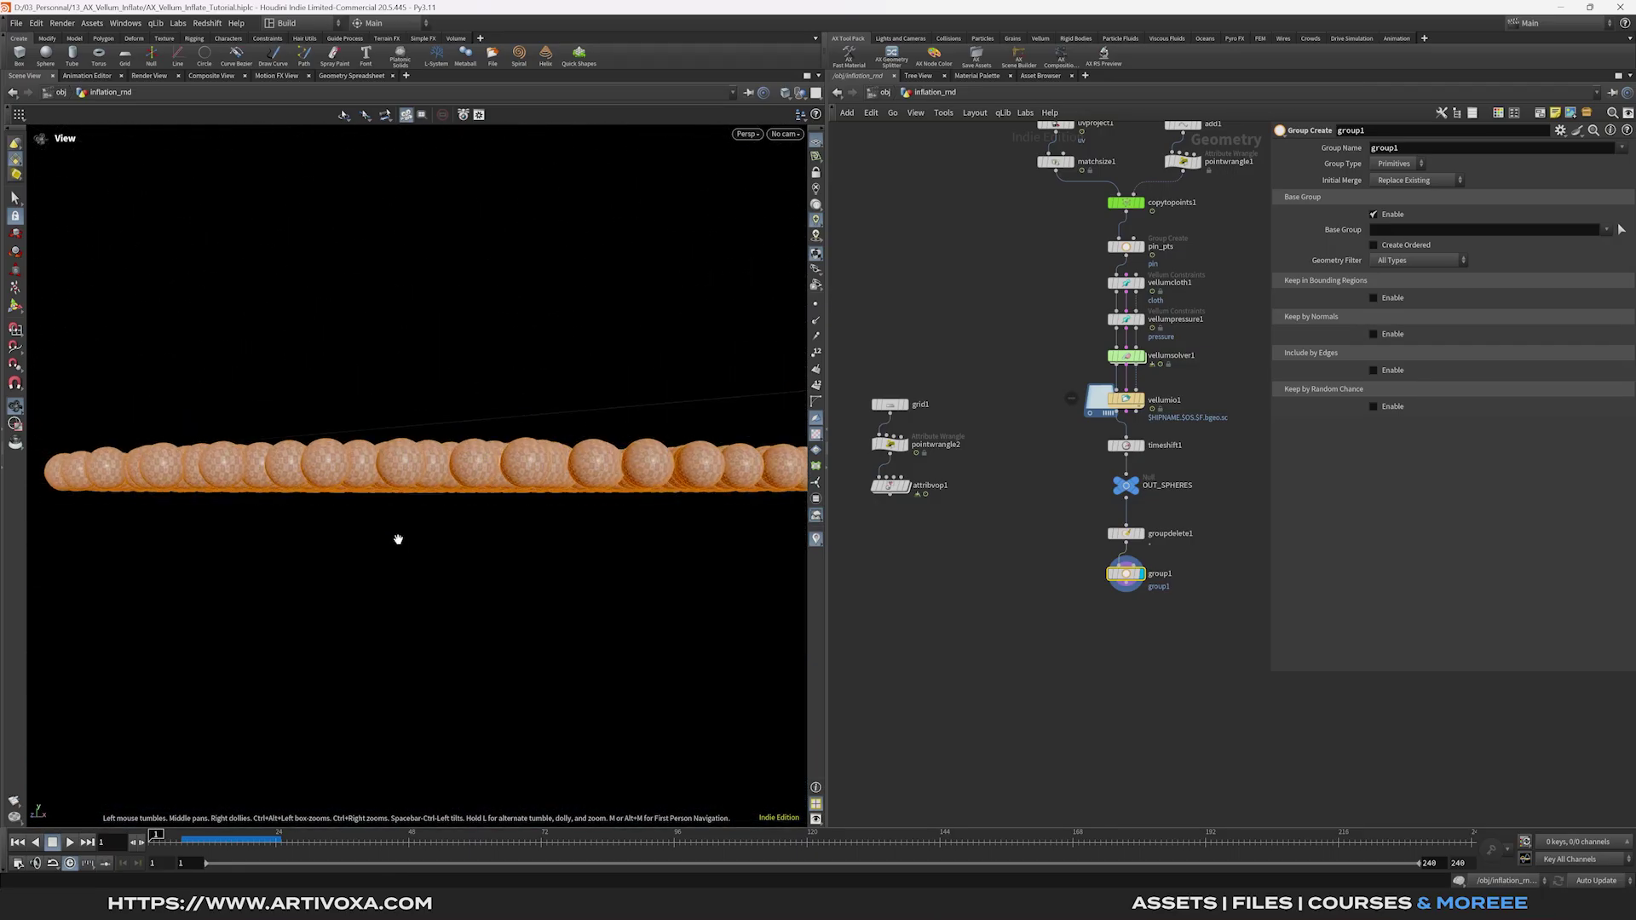
Name the group pin, make it a point group, disable base group, enable bounding box.
{"action": "double_click", "coordinate": [1414, 150]}
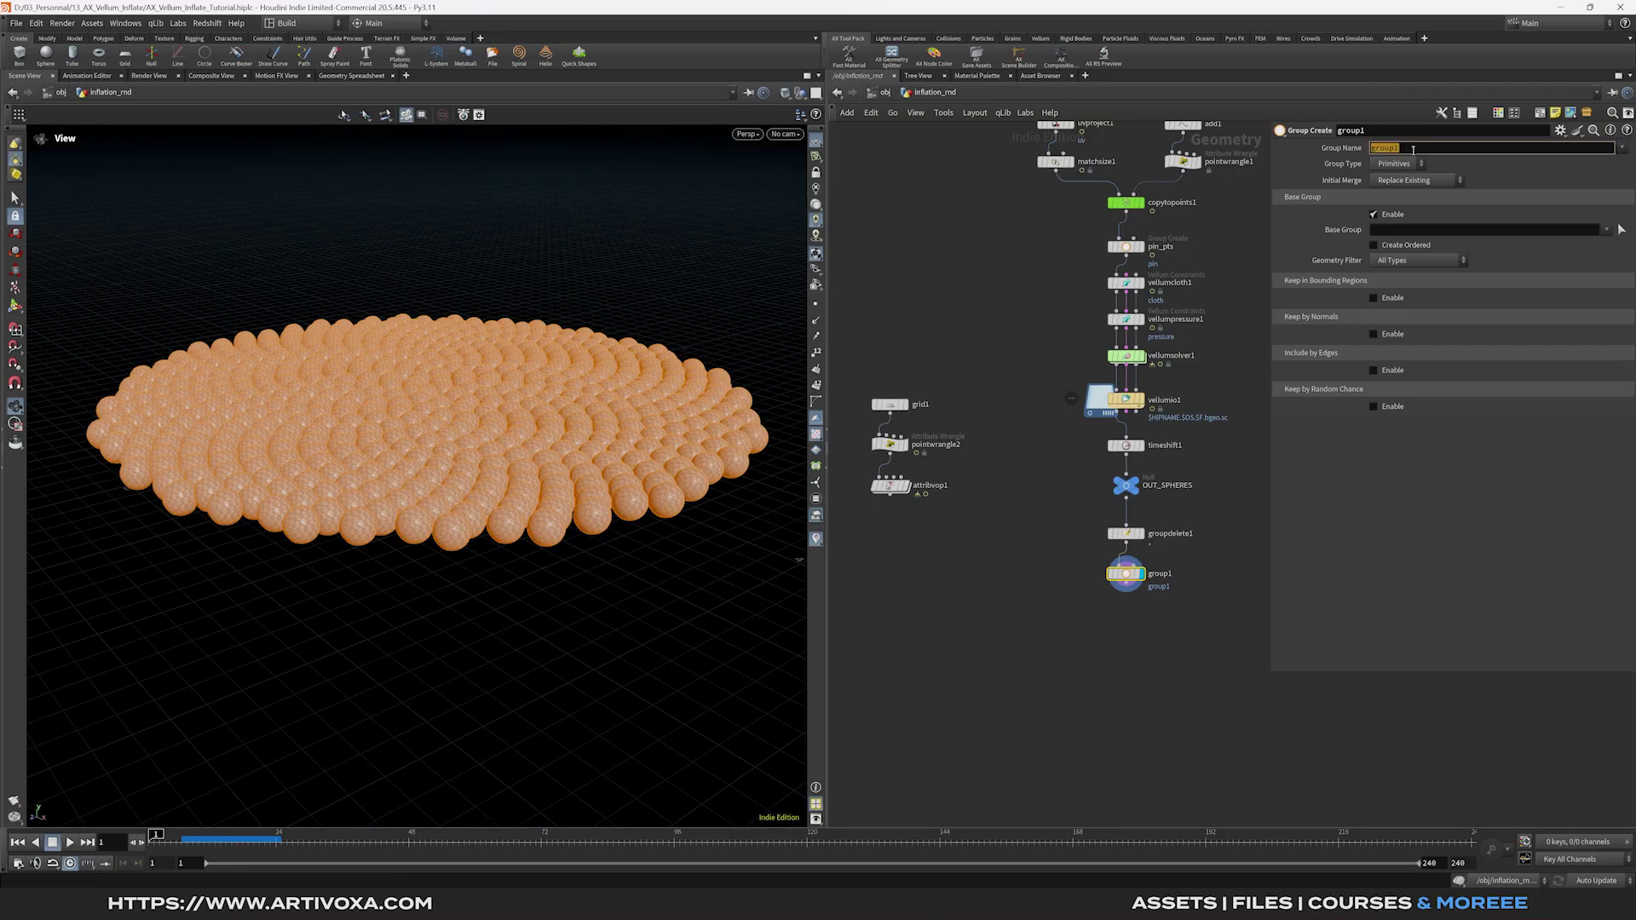
{"action": "type", "text": "pin"}
{"action": "left_click", "coordinate": [1397, 164]}
{"action": "left_click", "coordinate": [1398, 181]}
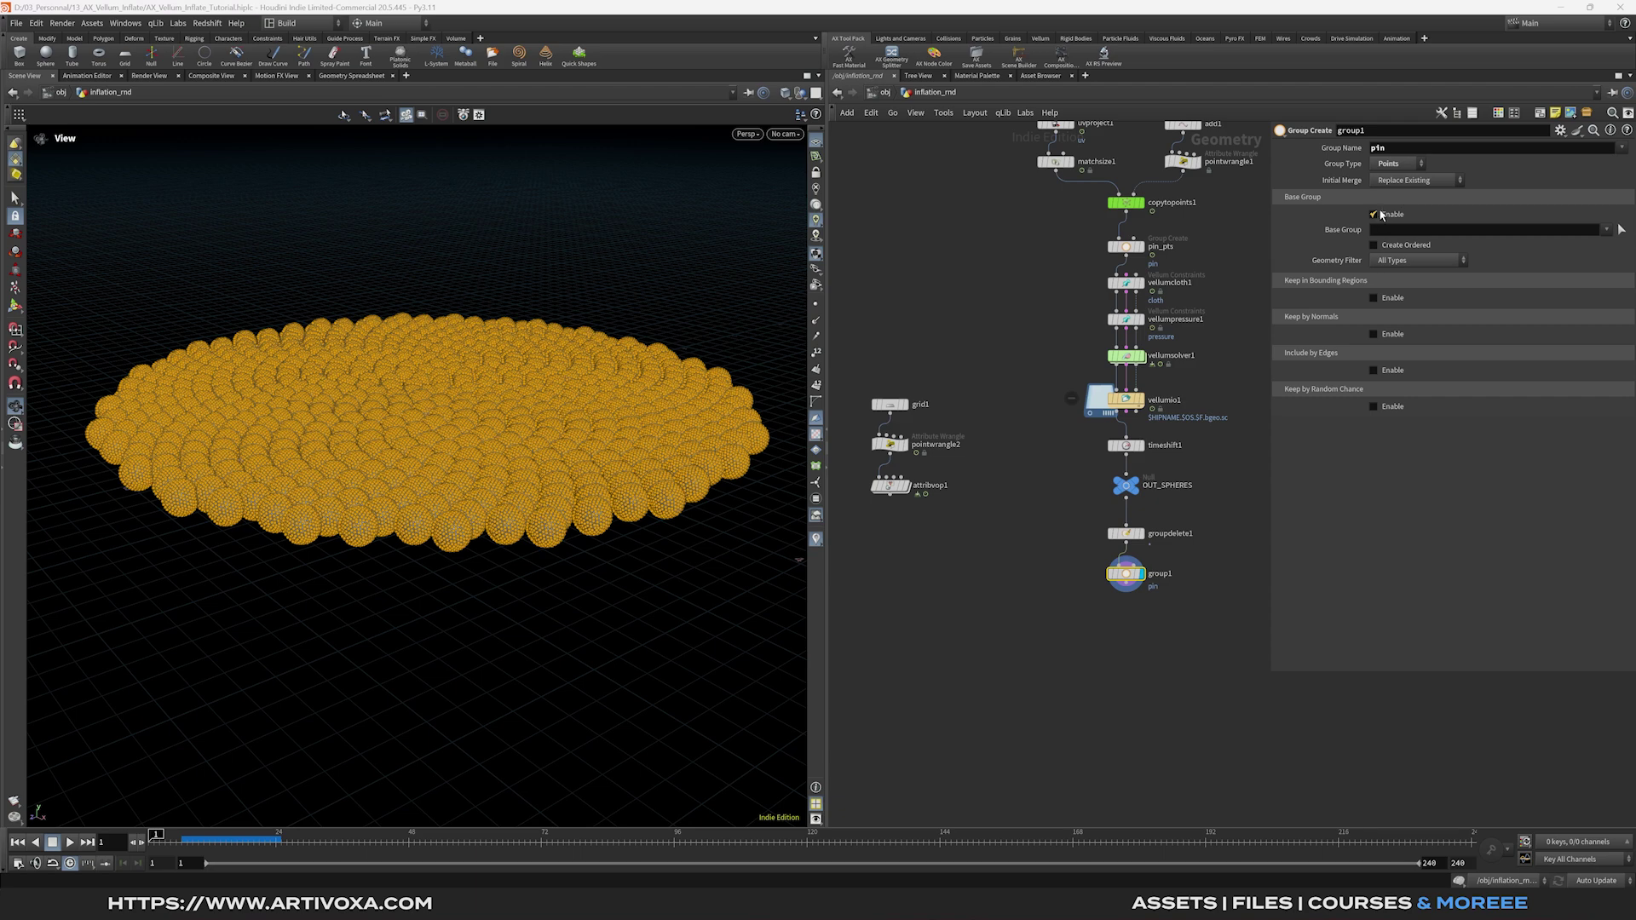
{"action": "left_click", "coordinate": [1374, 215]}
{"action": "left_click", "coordinate": [1374, 250]}
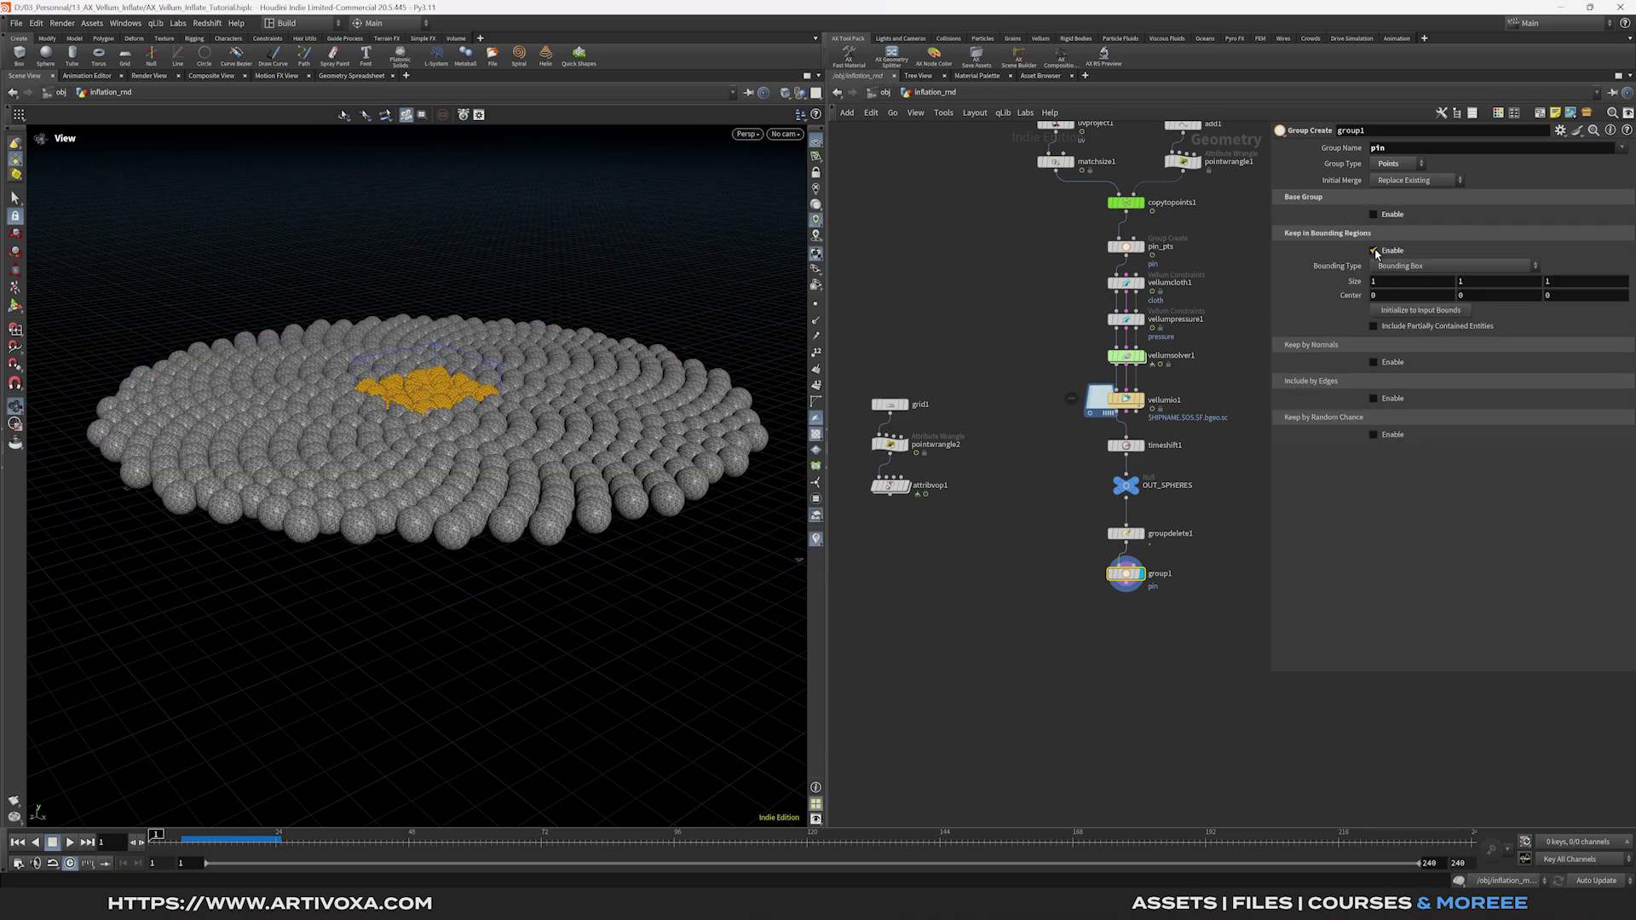
Scale the pin box to span the whole disc and flatten it toward the spheres' bottom.
{"action": "scroll", "coordinate": [614, 432], "scroll_direction": "down", "scroll_amount": 5}
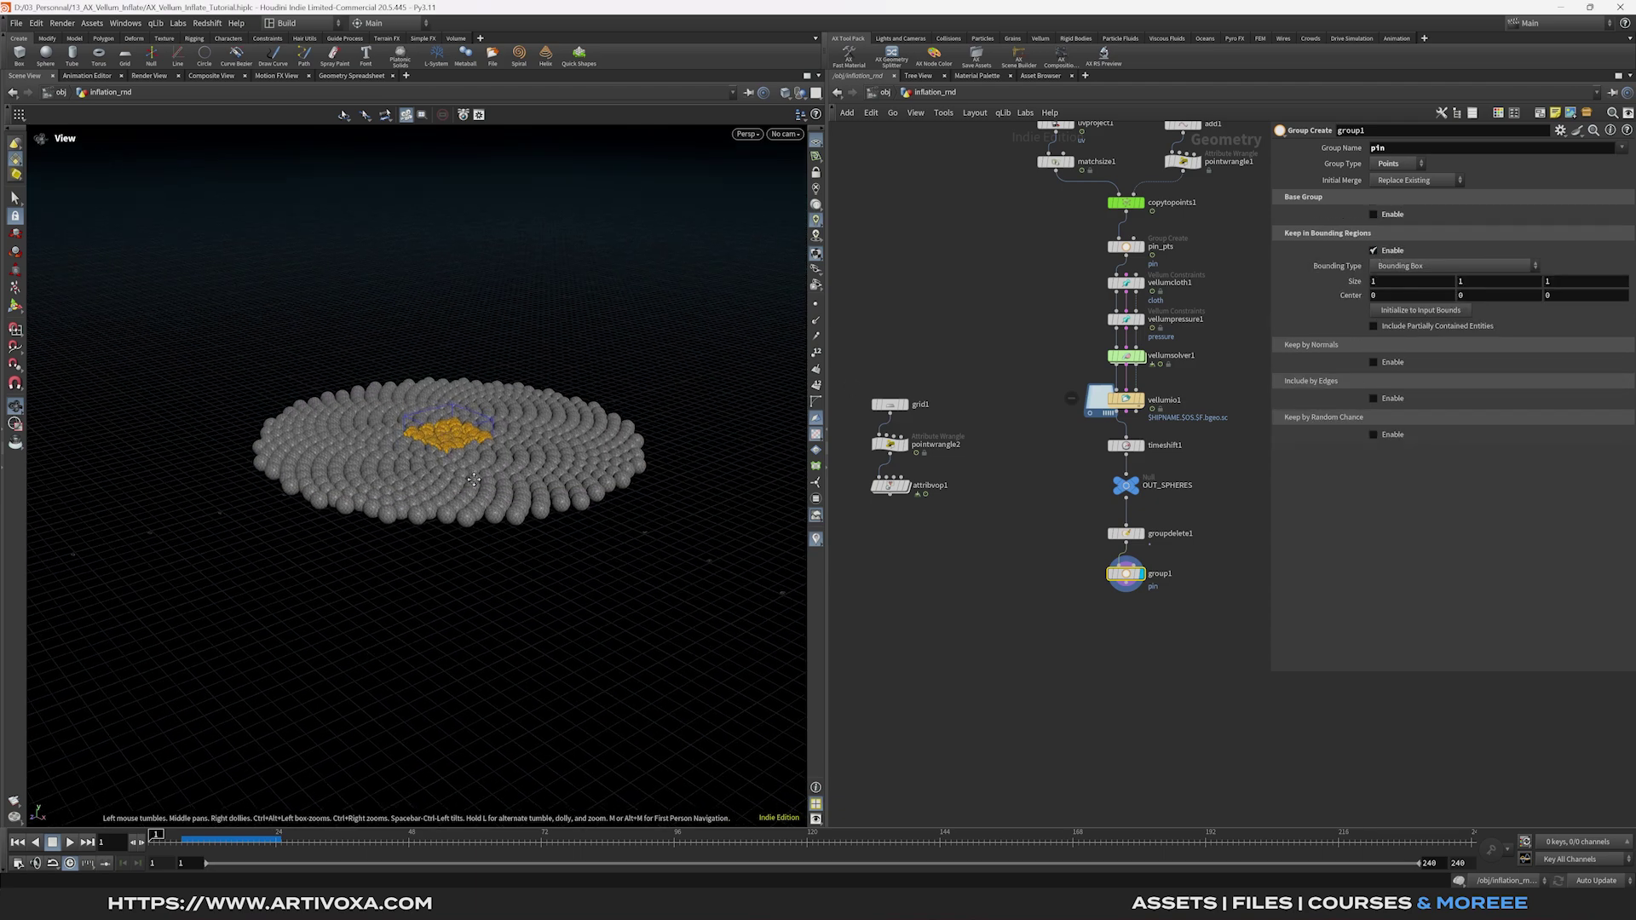
{"action": "left_click", "coordinate": [15, 307]}
{"action": "left_click_drag", "start_coordinate": [430, 447], "coordinate": [256, 499]}
{"action": "left_click_drag", "start_coordinate": [473, 452], "coordinate": [595, 545]}
{"action": "left_click_drag", "start_coordinate": [451, 411], "coordinate": [417, 466]}
From the front view, fine-tune the box top to a thin slab, roughly 6.8 × 0.54 × 6.9.
{"action": "key", "text": "space+3"}
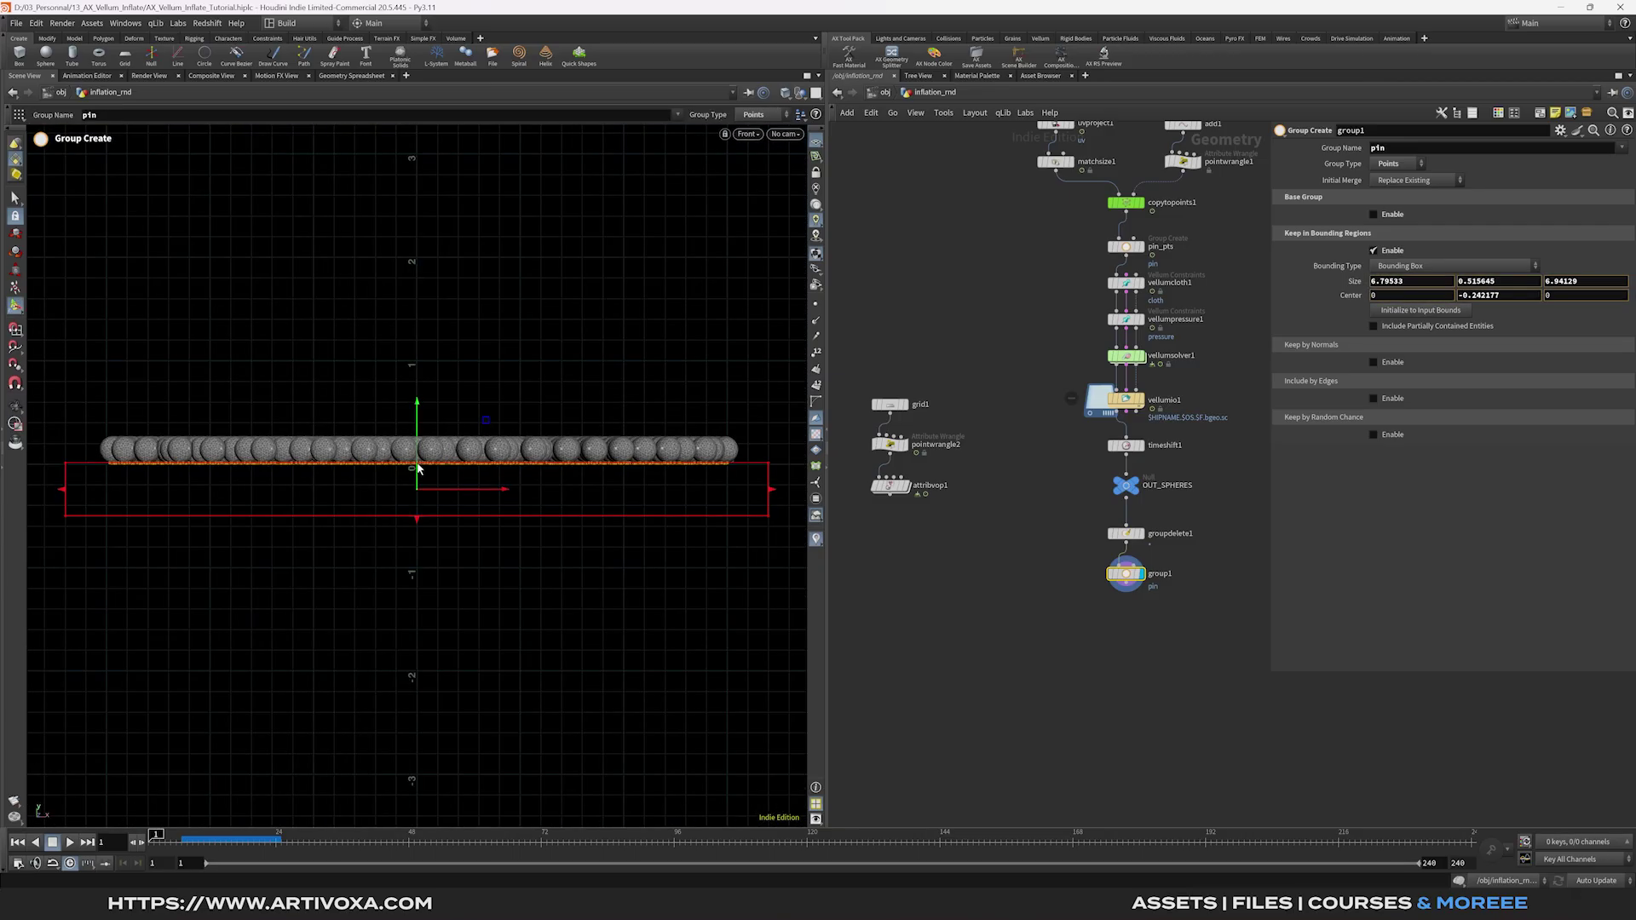
{"action": "key", "text": "Escape"}
{"action": "scroll", "coordinate": [417, 466], "scroll_direction": "up", "scroll_amount": 5}
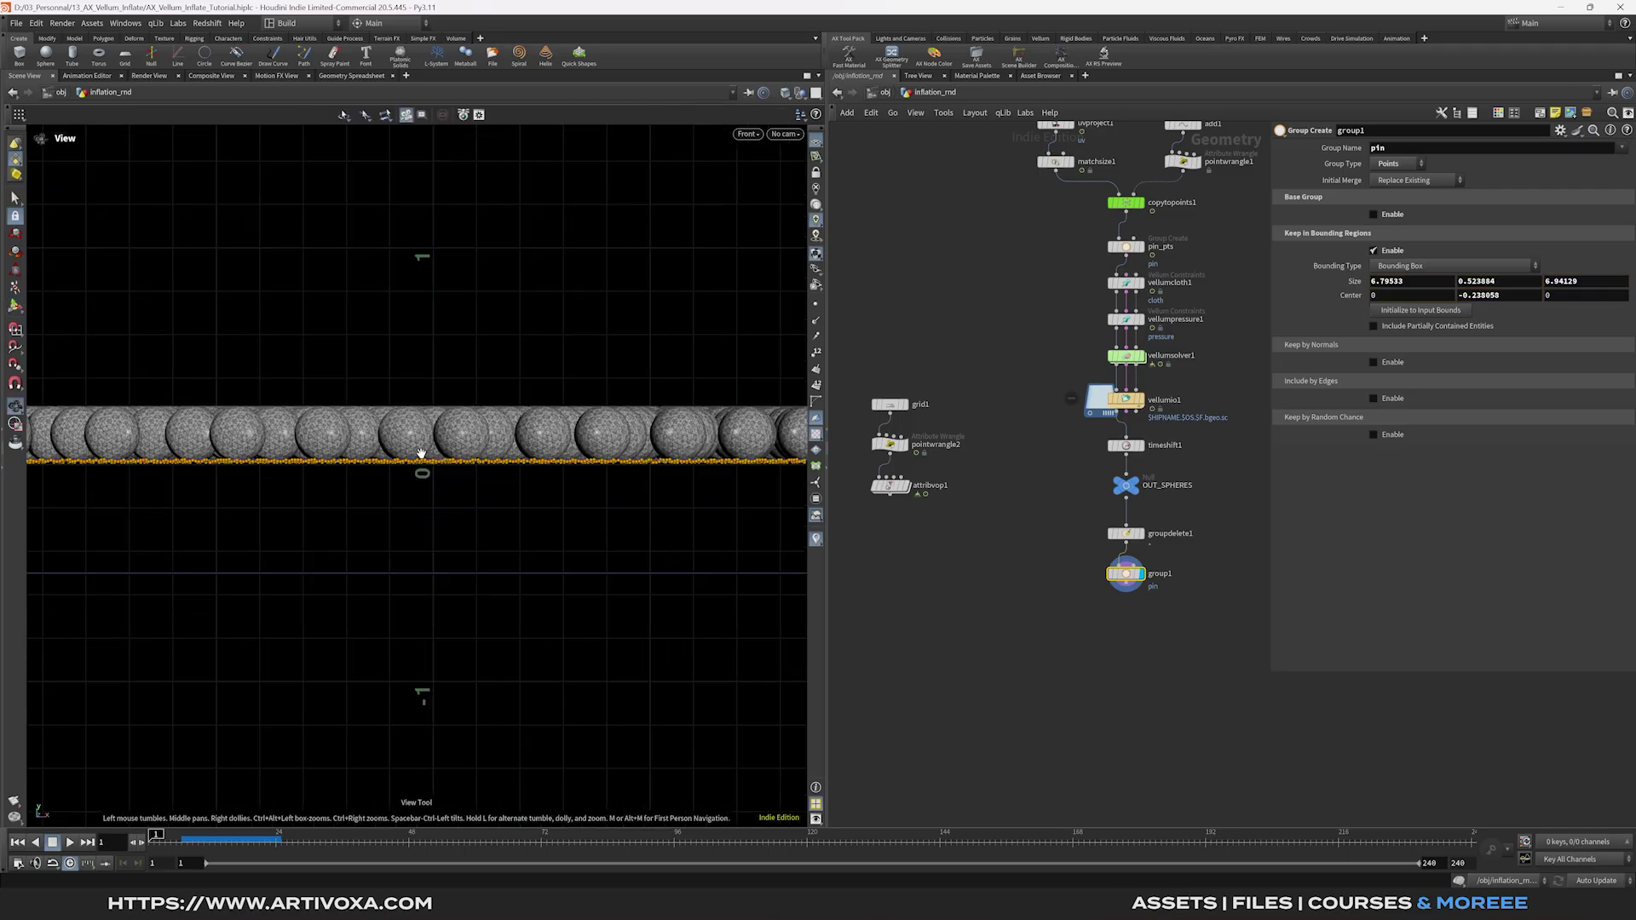
{"action": "left_click", "coordinate": [16, 305]}
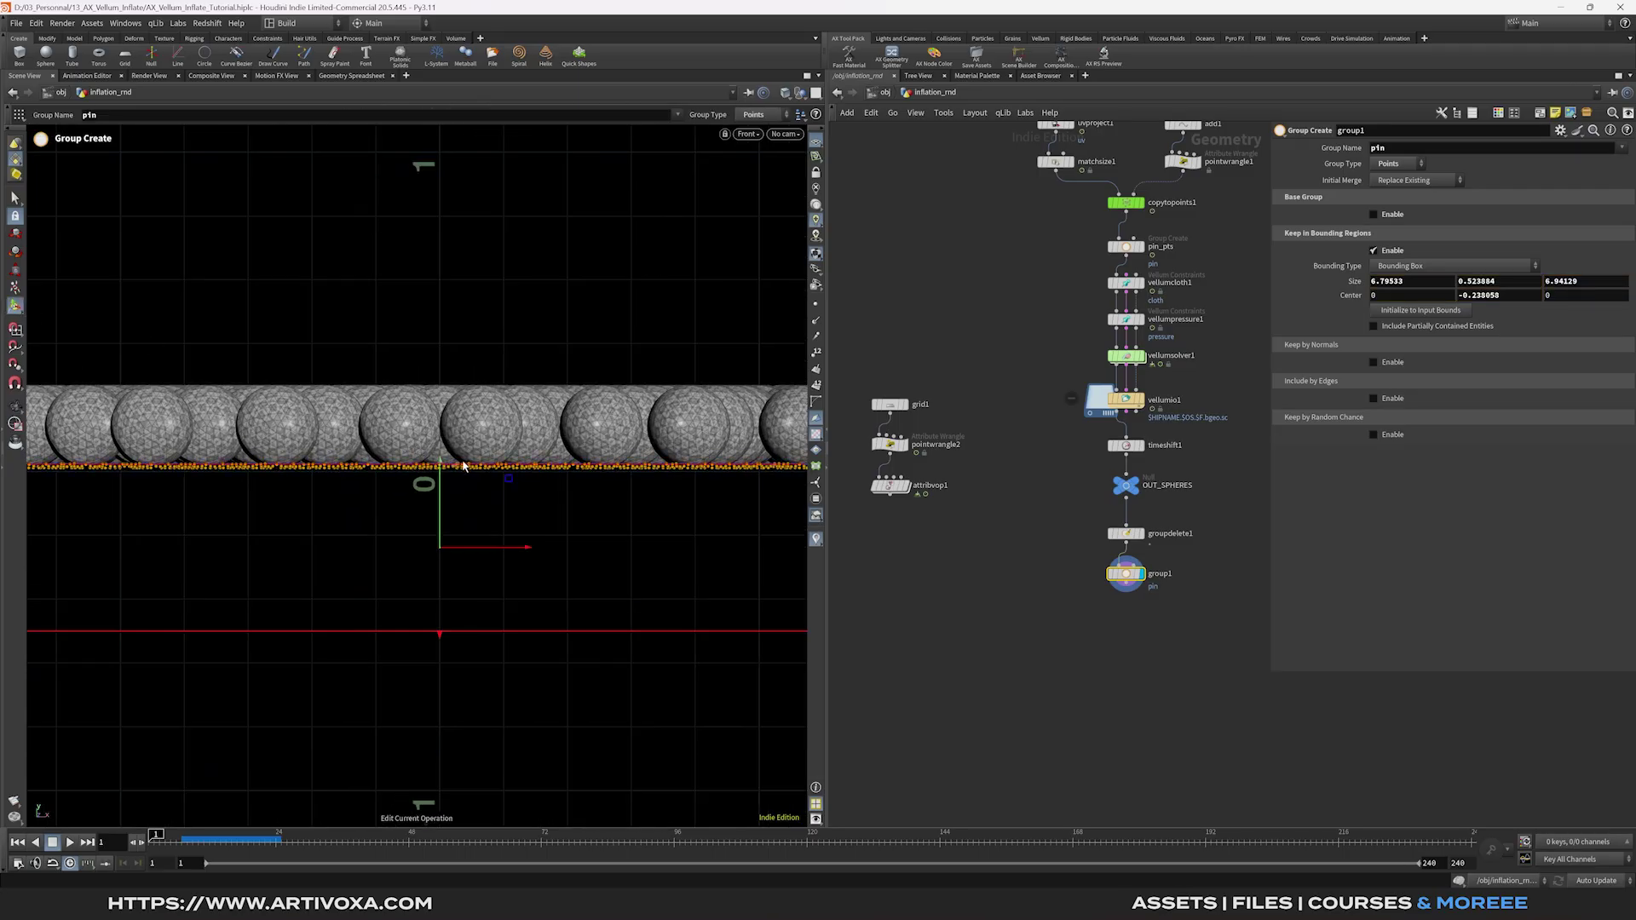
{"action": "left_click_drag", "start_coordinate": [440, 465], "coordinate": [441, 463]}
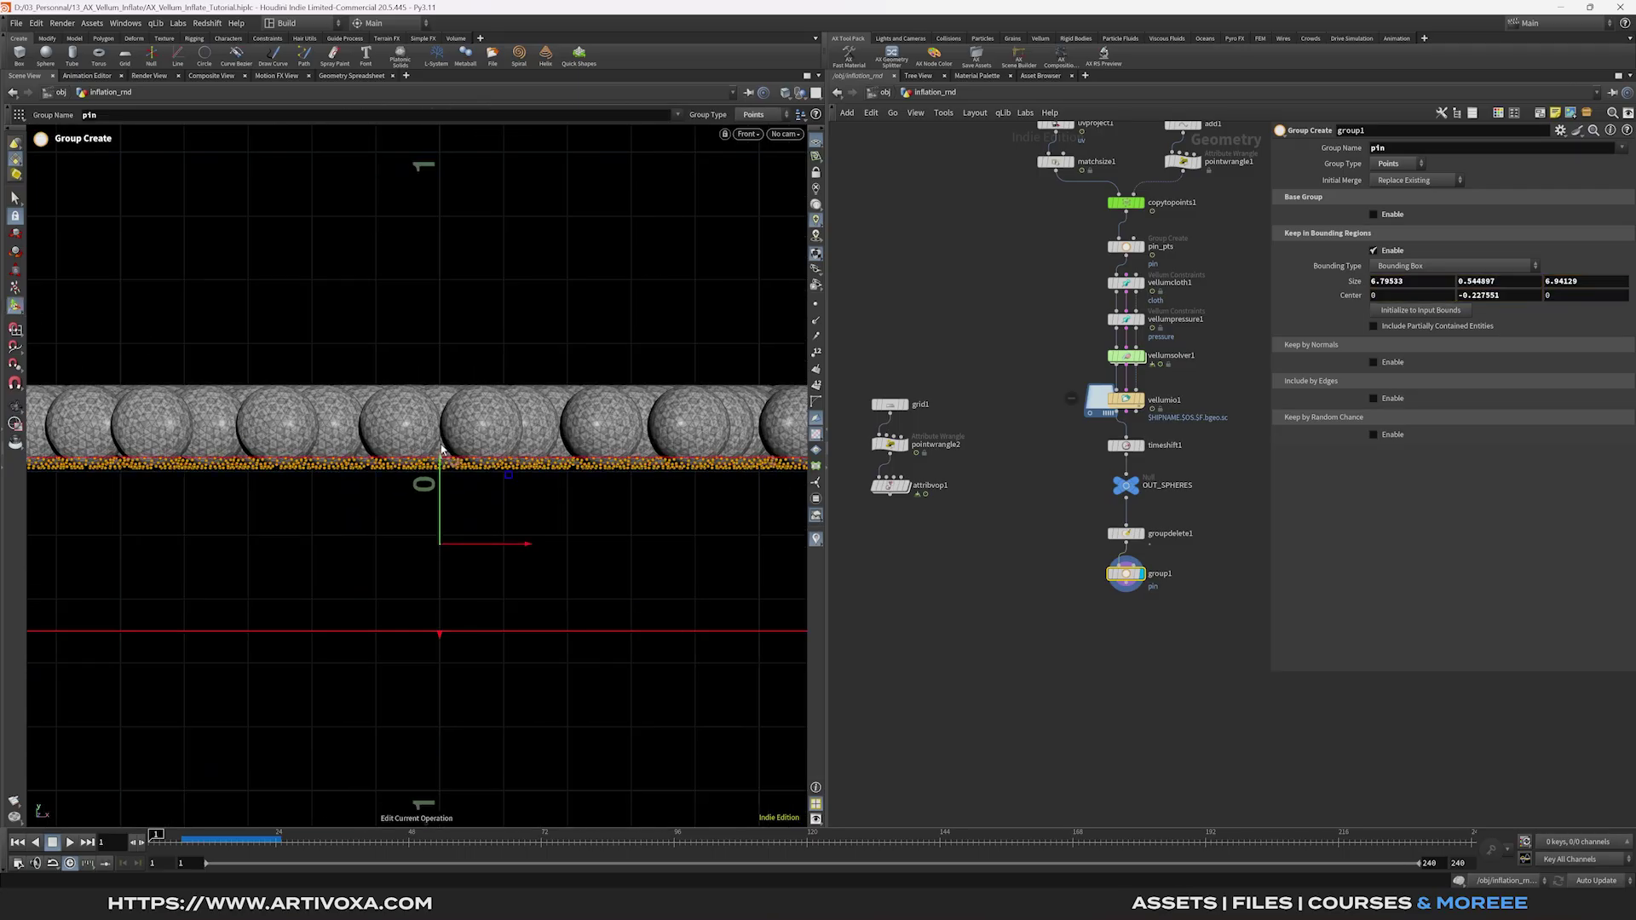
{"action": "key", "text": "Escape"}
{"action": "key", "text": "space+1"}
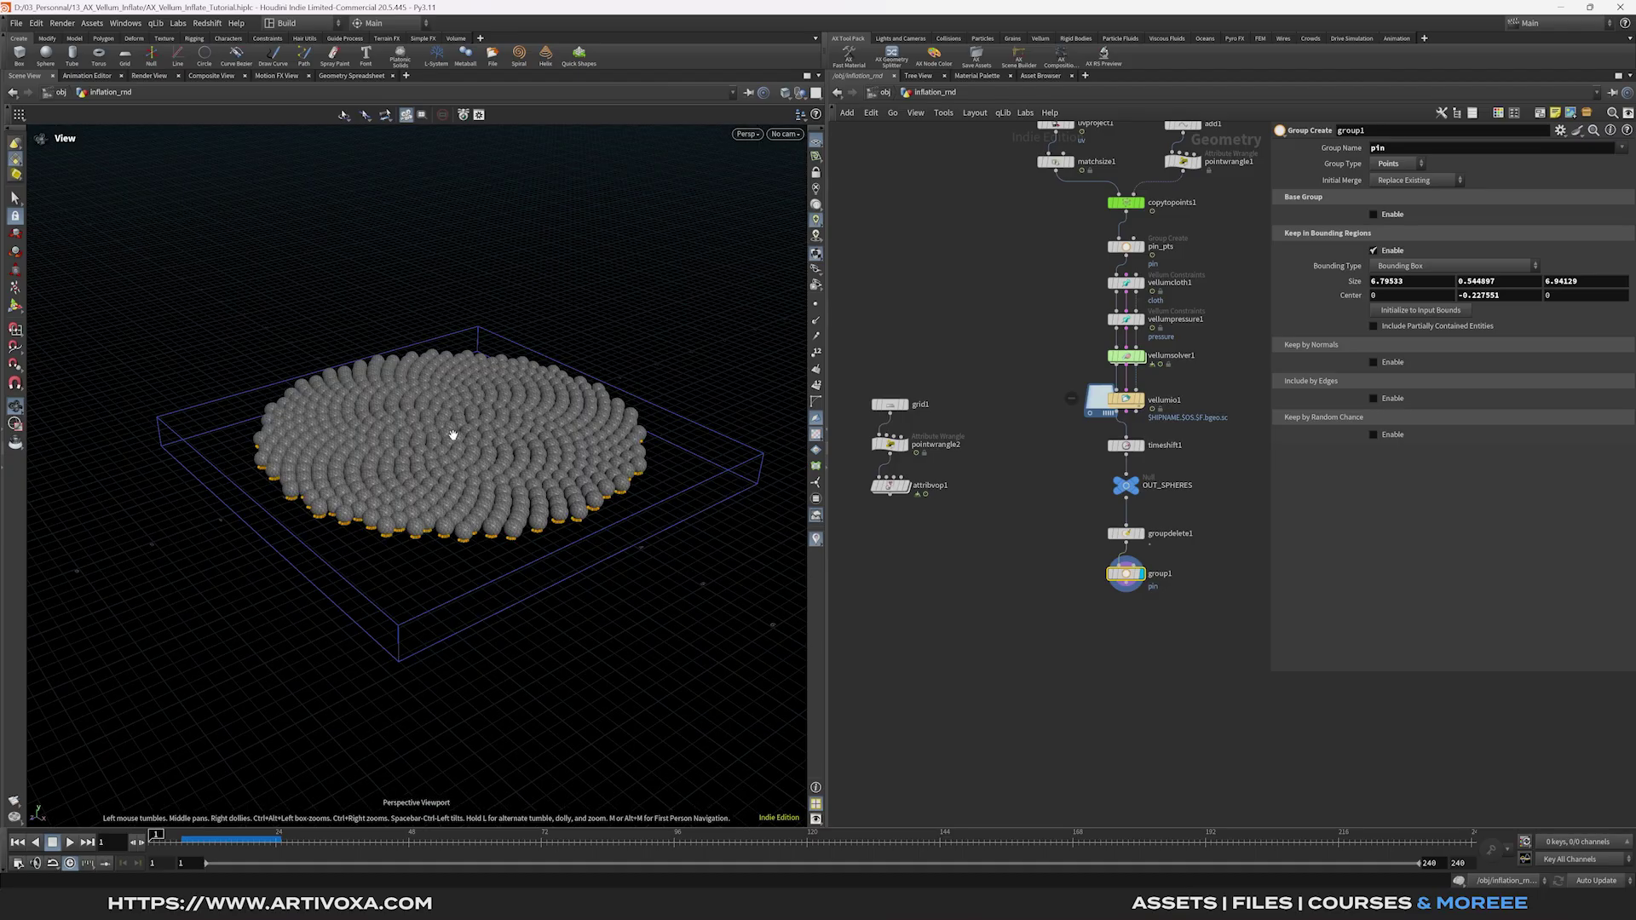
{"action": "left_click_drag", "start_coordinate": [453, 435], "coordinate": [451, 452]}
{"action": "key", "text": "Tab"}
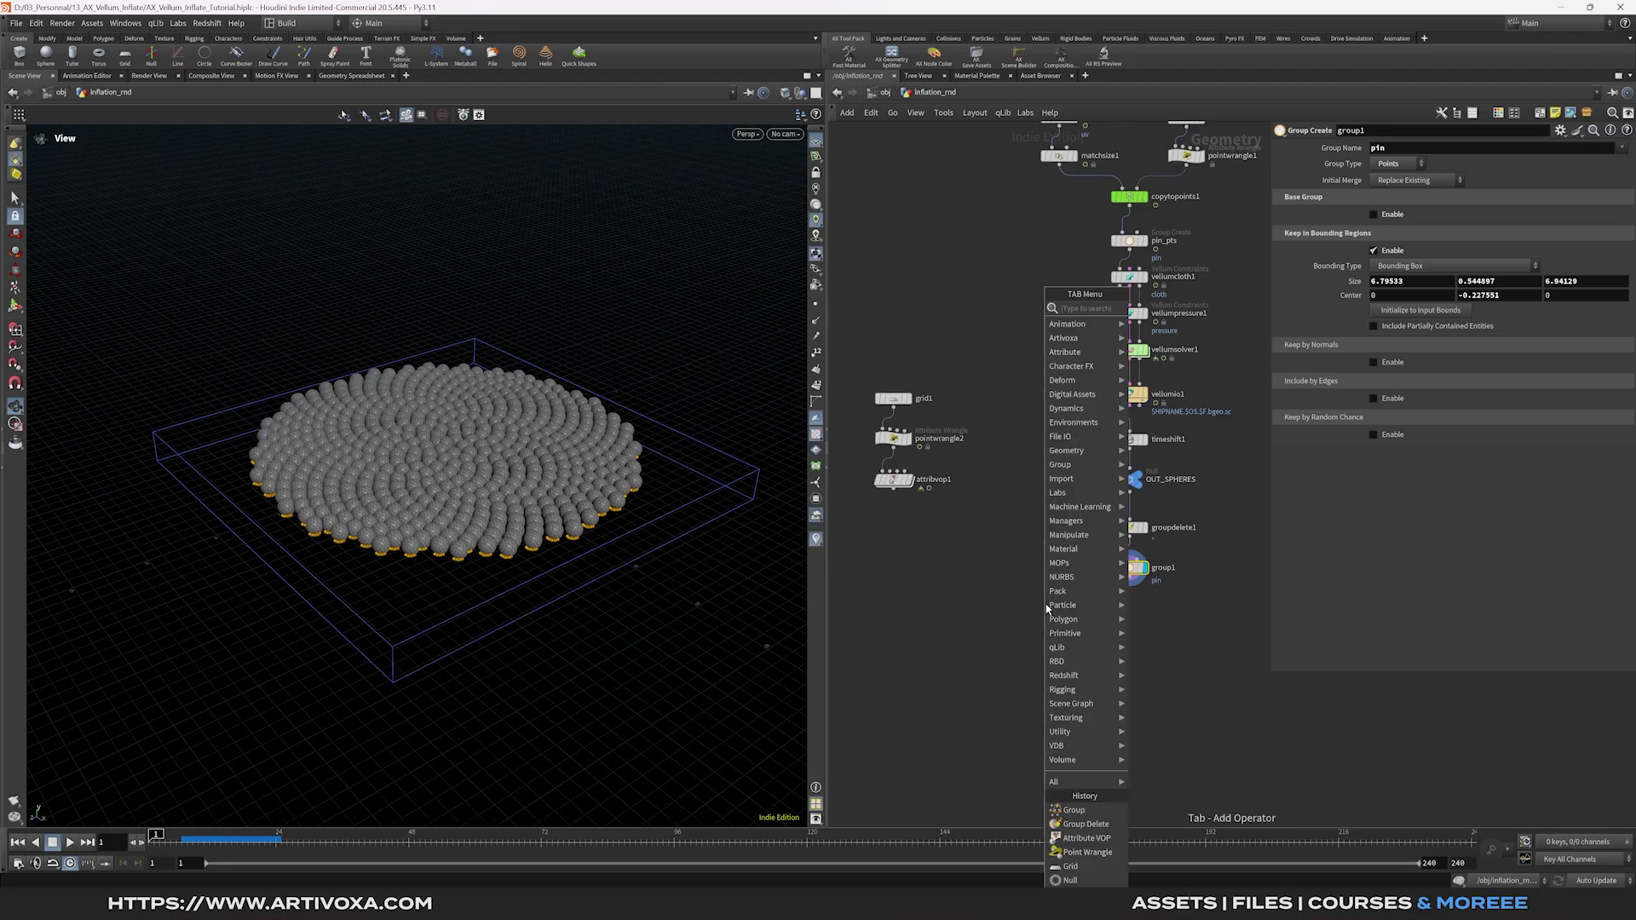
Add an Attribute Transfer fed by group1 and attribvop1, and display it.
{"action": "left_click", "coordinate": [1202, 324]}
{"action": "left_click", "coordinate": [980, 620]}
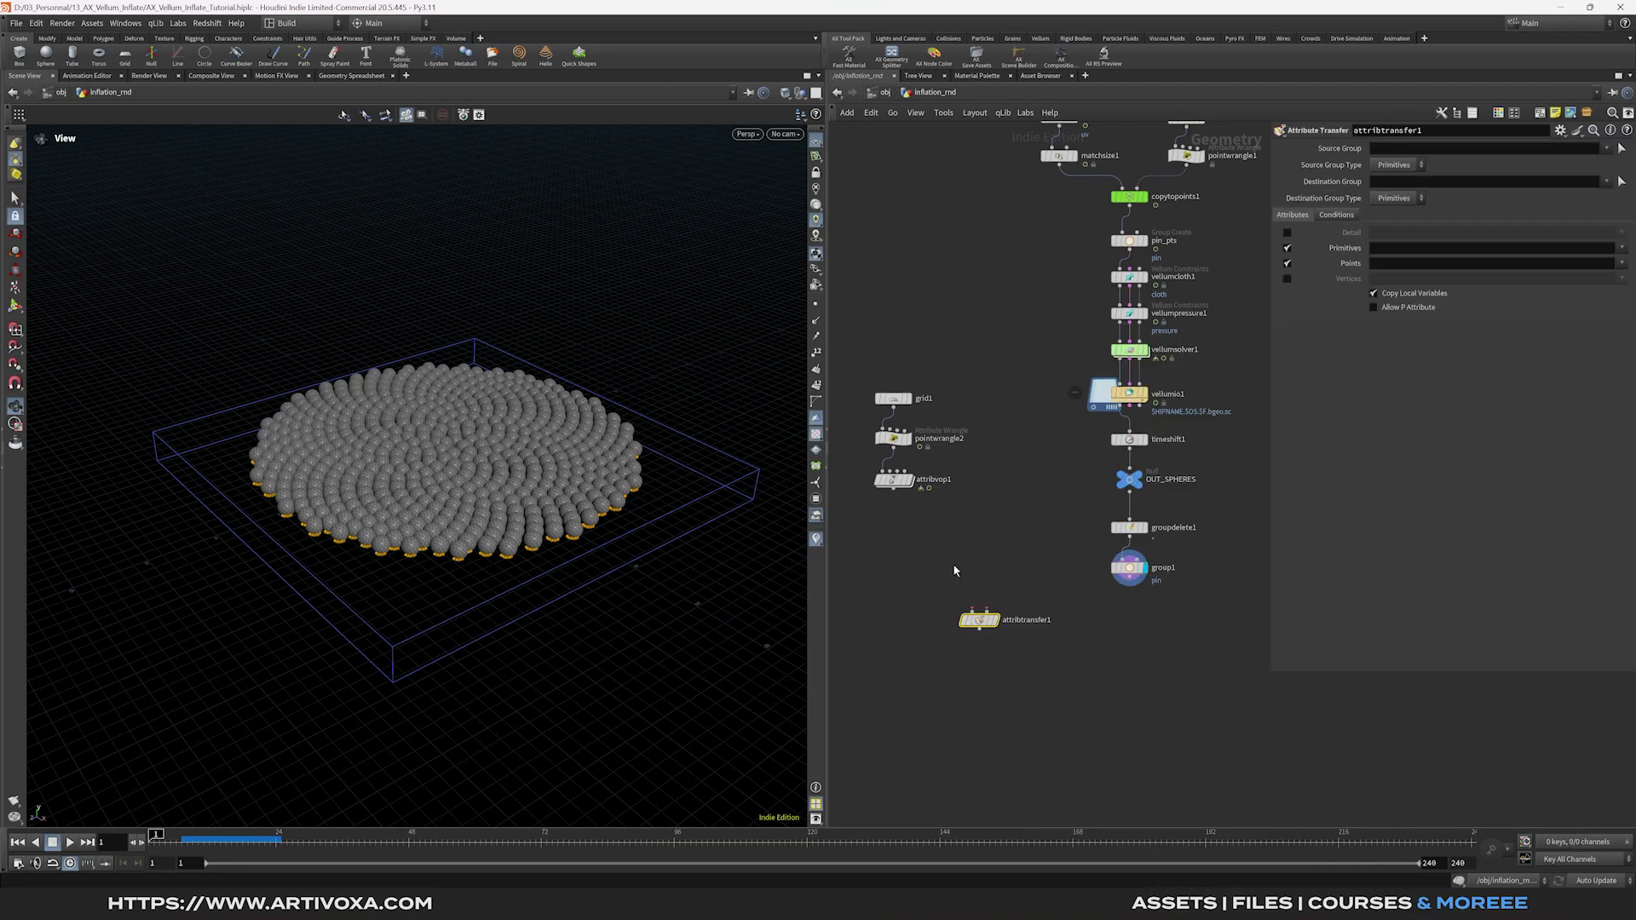
{"action": "left_click_drag", "start_coordinate": [921, 394], "coordinate": [899, 568]}
{"action": "left_click_drag", "start_coordinate": [972, 620], "coordinate": [961, 624]}
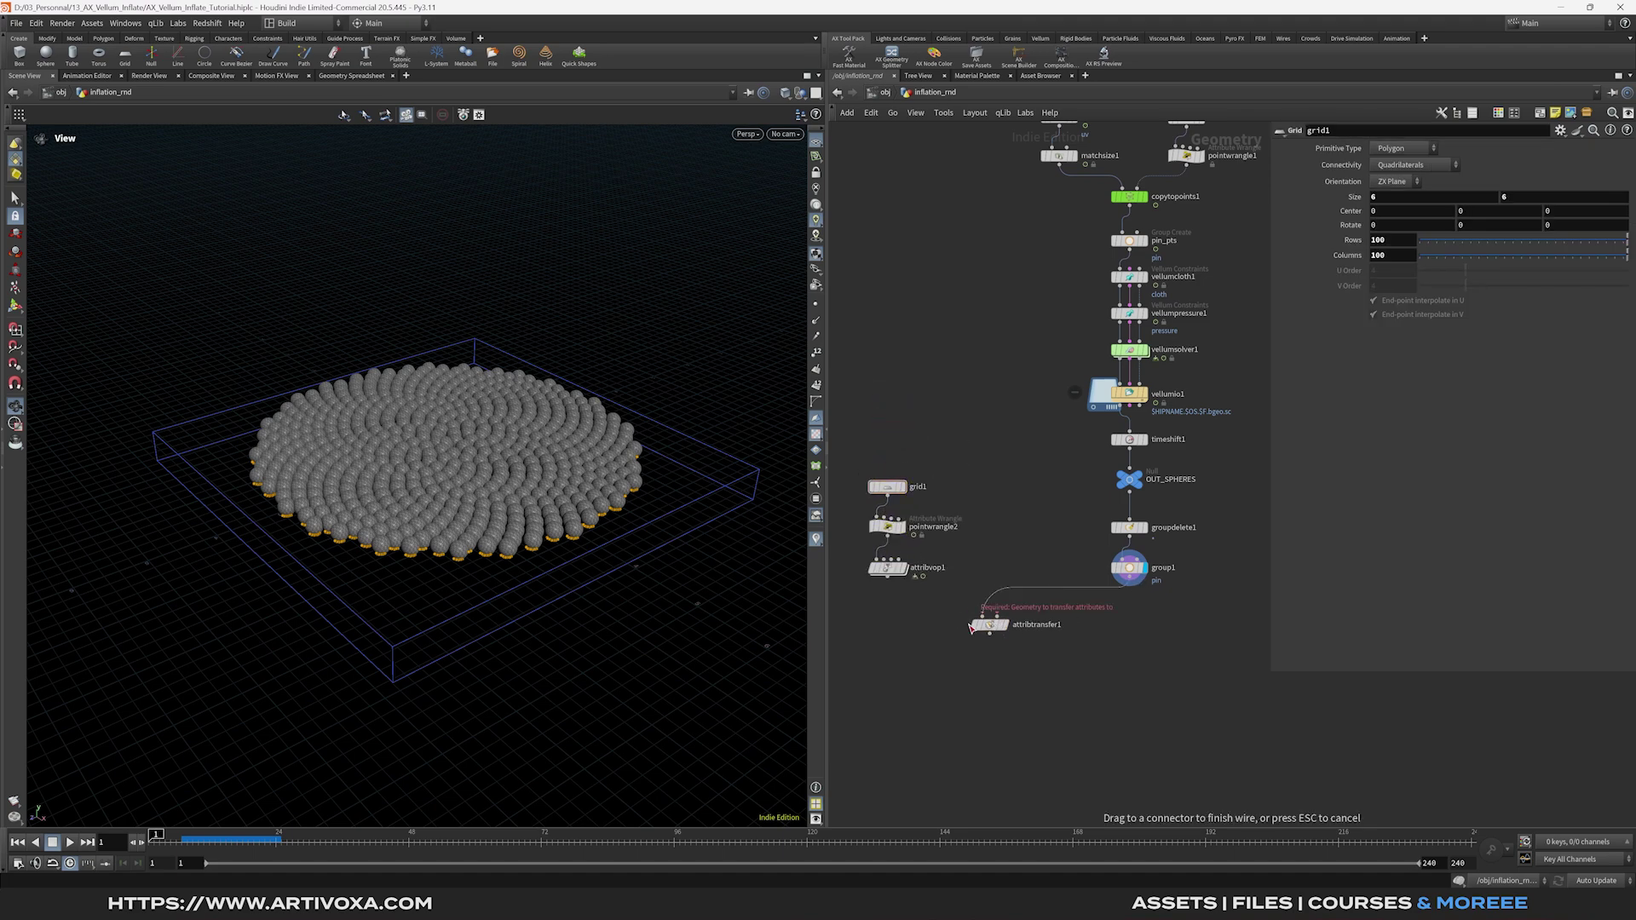
{"action": "left_click_drag", "start_coordinate": [888, 586], "coordinate": [994, 616]}
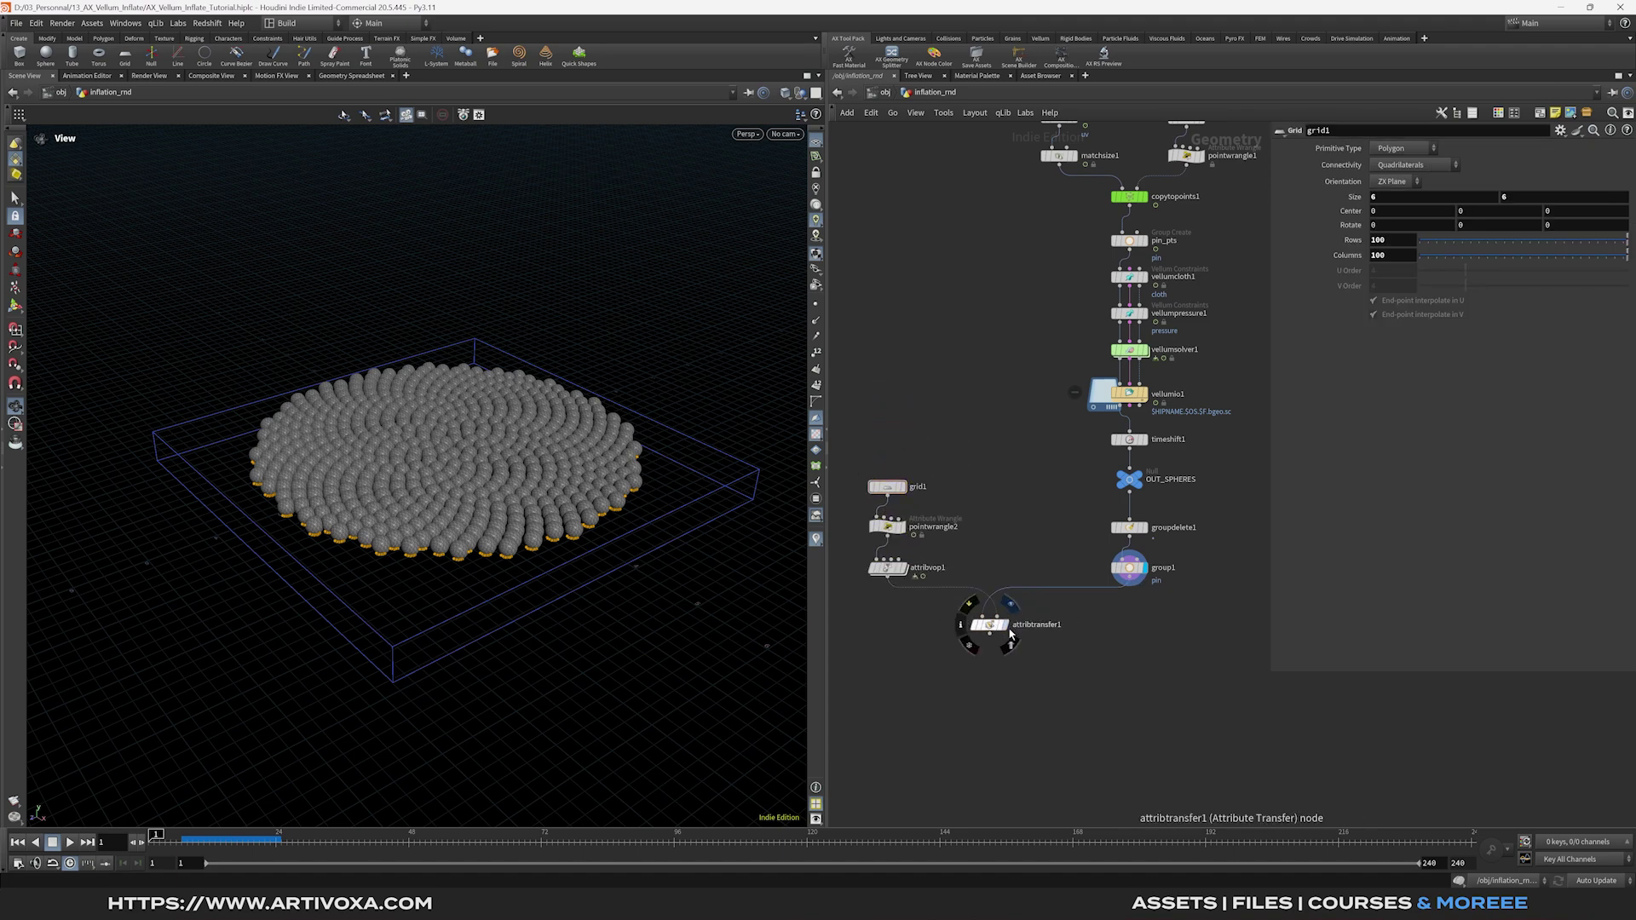
{"action": "left_click", "coordinate": [1006, 625]}
Transfer no primitive attributes and the inflate and Cd point attributes, then preview later frames.
{"action": "left_click", "coordinate": [1338, 250]}
{"action": "left_click", "coordinate": [1622, 265]}
{"action": "left_click", "coordinate": [1606, 306]}
{"action": "left_click", "coordinate": [1622, 265]}
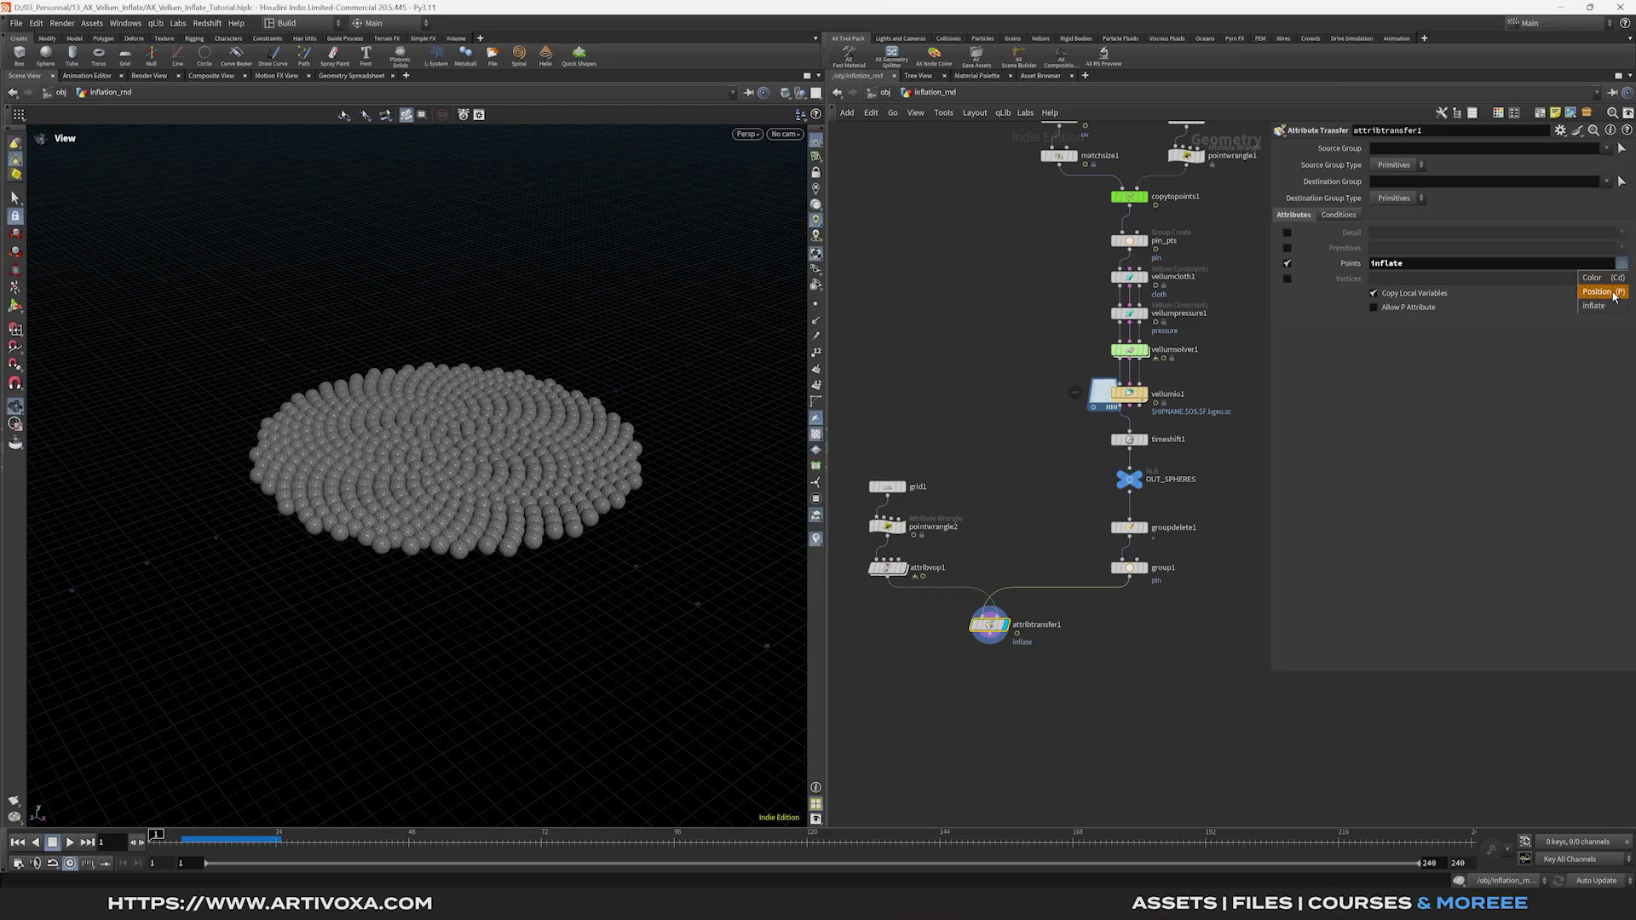
{"action": "left_click", "coordinate": [1594, 278]}
{"action": "left_click_drag", "start_coordinate": [167, 839], "coordinate": [735, 837]}
End the transfer branch with a Null named OUT_INFLATE.
{"action": "left_click", "coordinate": [994, 638]}
{"action": "type", "text": "null"}
{"action": "key", "text": "Return"}
{"action": "double_click", "coordinate": [1015, 665]}
{"action": "type", "text": "OUT_INFLATE"}
{"action": "key", "text": "Return"}
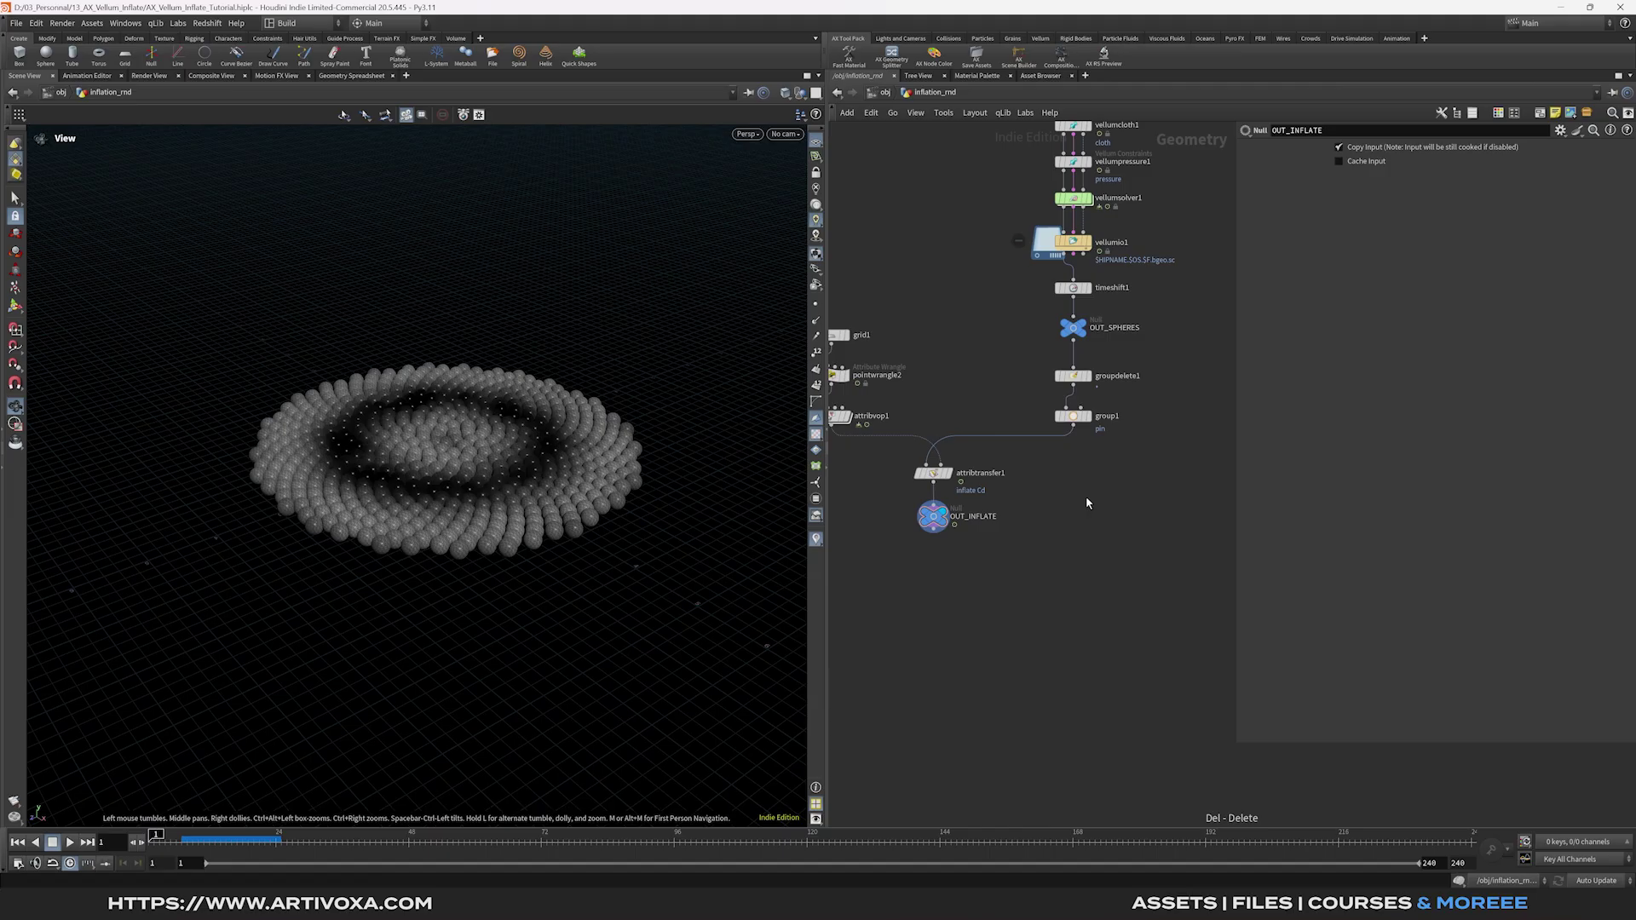
Add Vellum cloth and pressure constraint nodes after group1.
{"action": "key", "text": "Tab"}
{"action": "type", "text": "ve"}
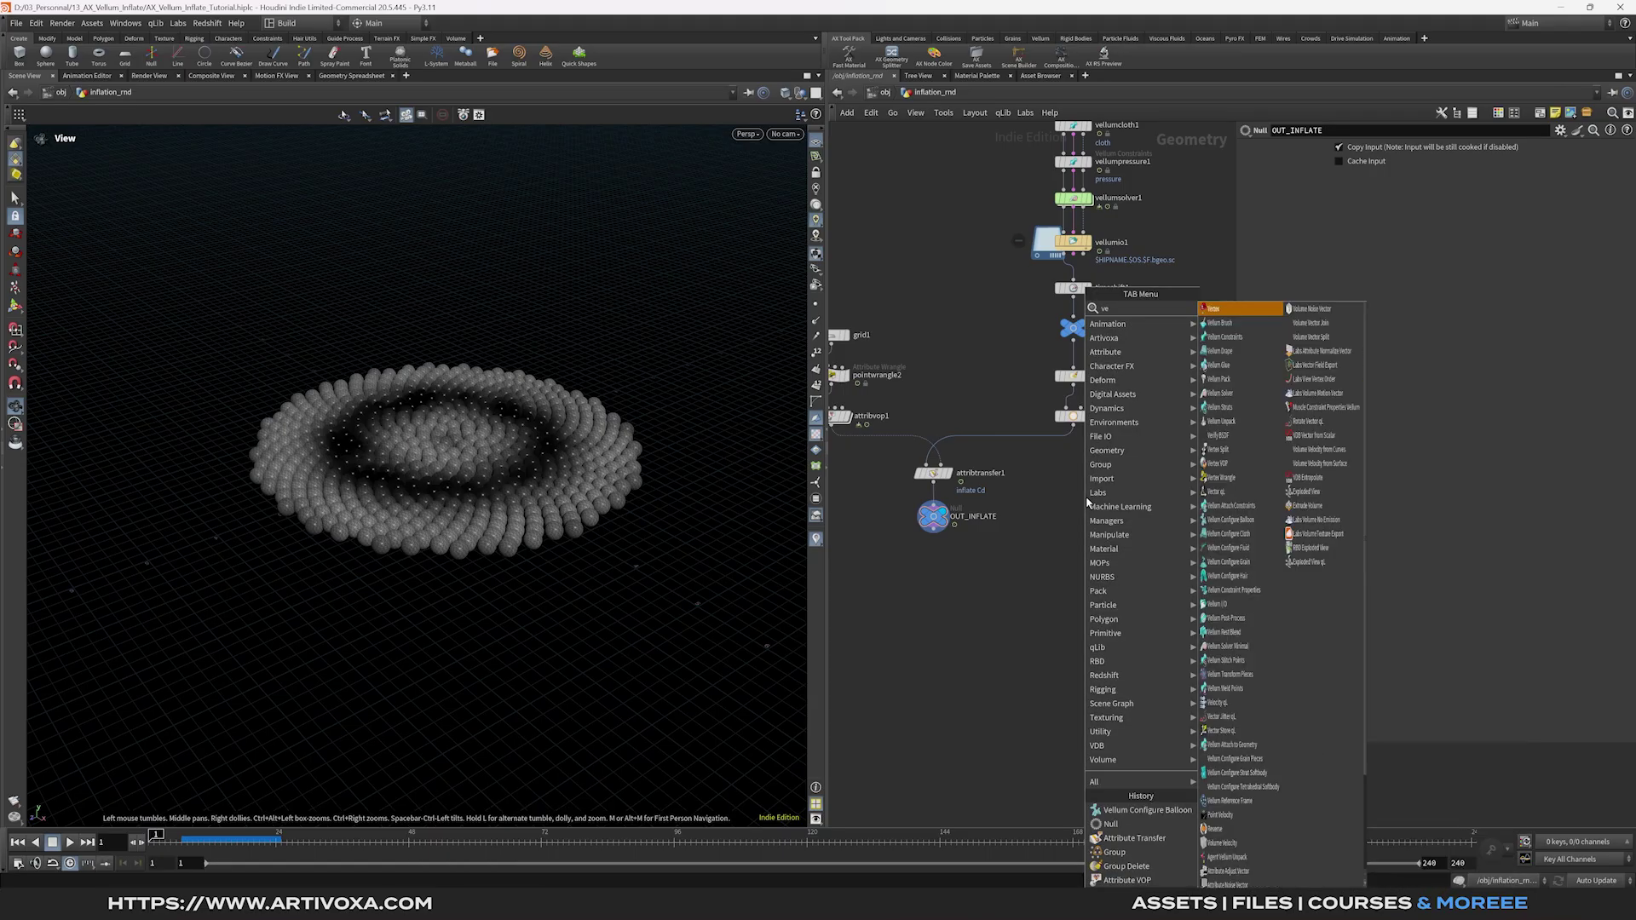
{"action": "type", "text": "llum co"}
{"action": "key", "text": "Down"}
{"action": "key", "text": "Return"}
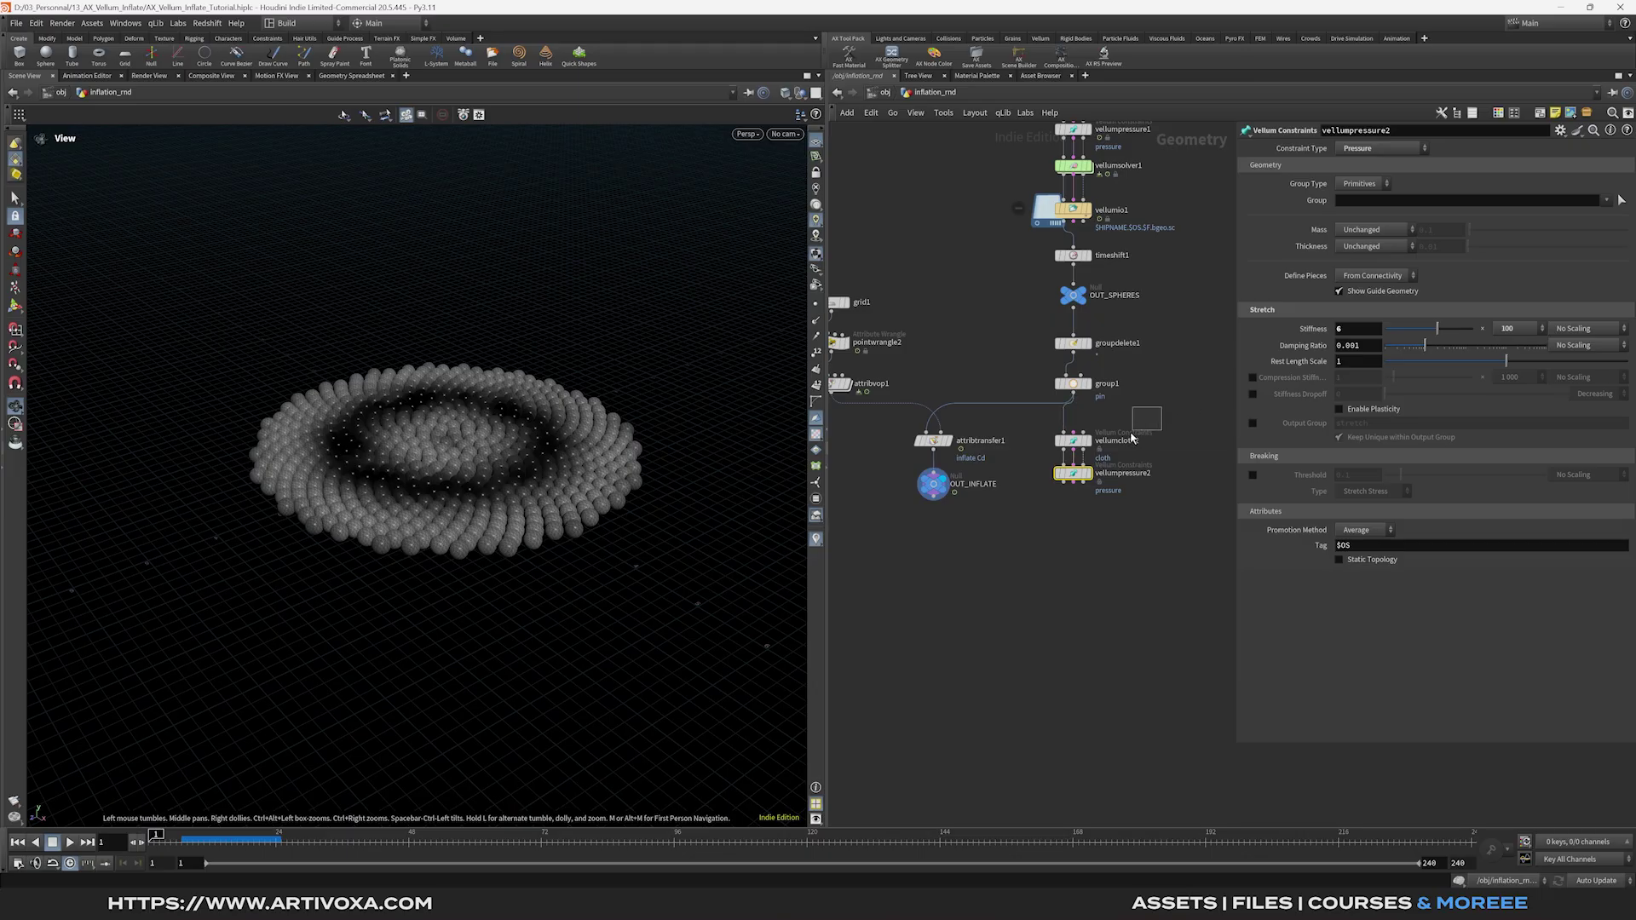
On vellumcloth2, pin the pin group, set damping 0.01/0.1, bend stiffness ×100000.
{"action": "left_click", "coordinate": [1073, 445]}
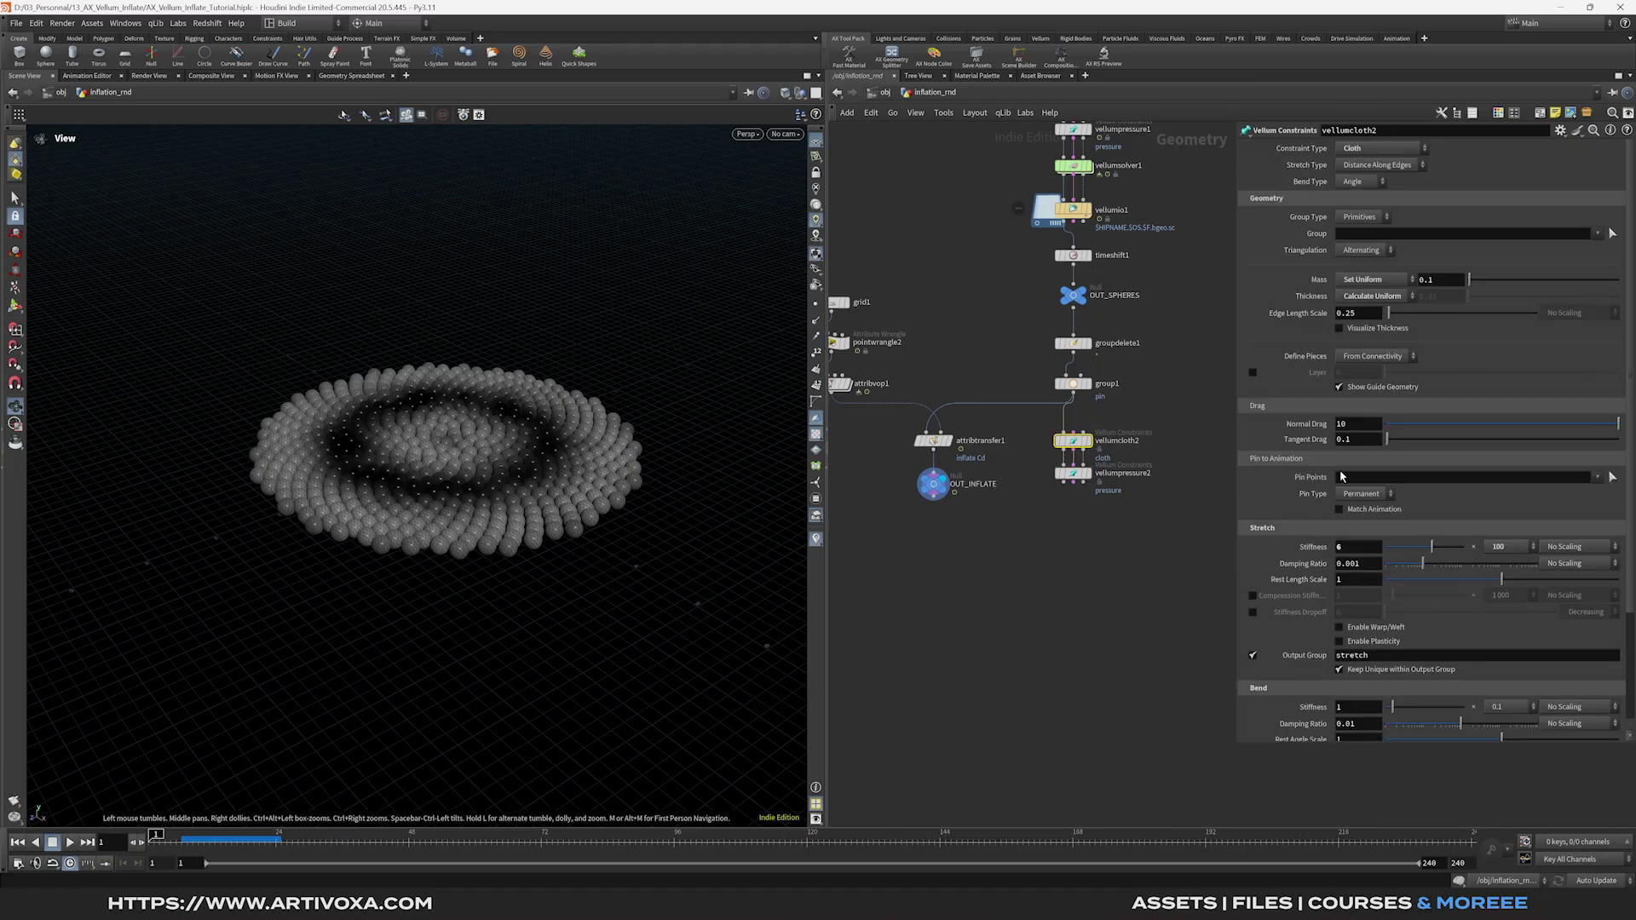
{"action": "left_click", "coordinate": [1598, 477]}
{"action": "left_click", "coordinate": [1601, 490]}
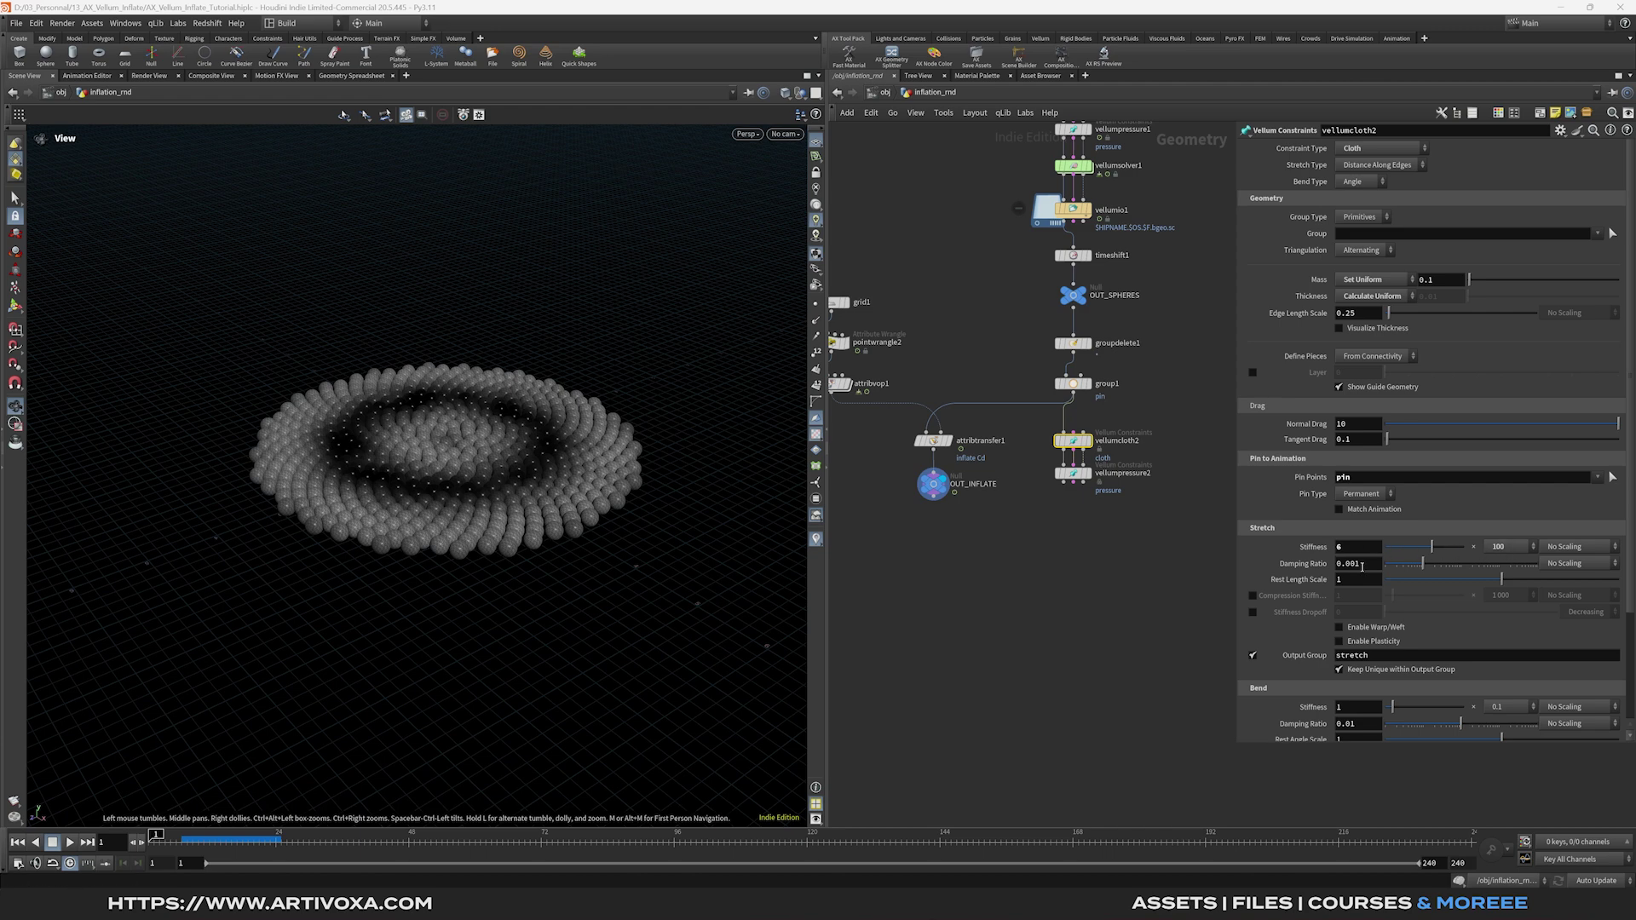
{"action": "double_click", "coordinate": [1355, 564]}
{"action": "type", "text": "0.01"}
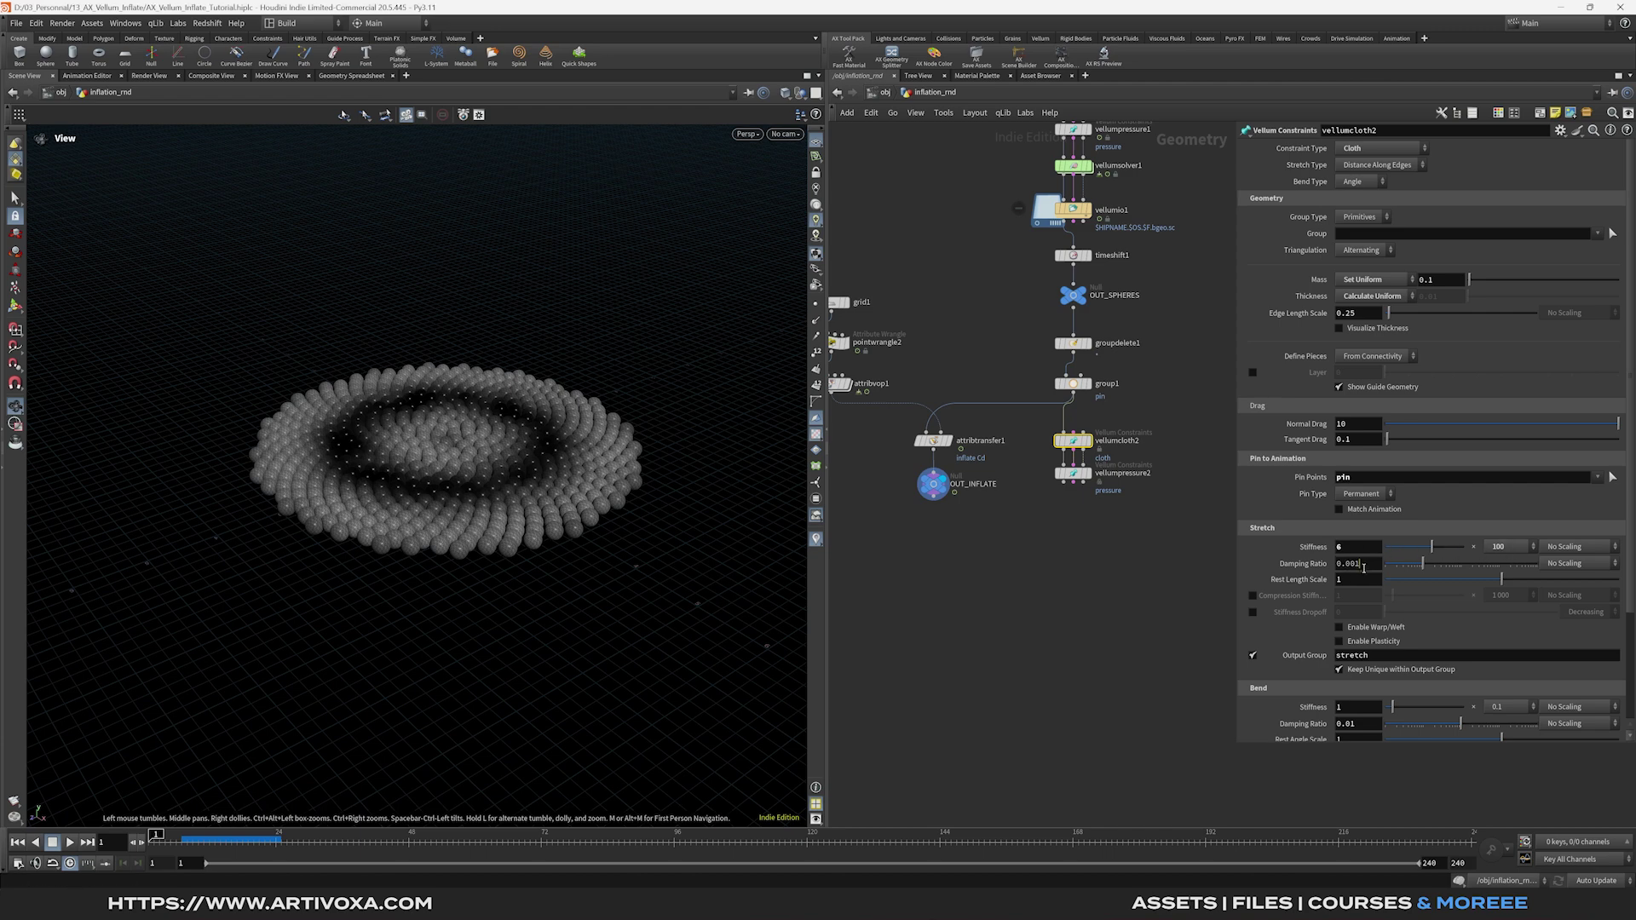
{"action": "scroll", "coordinate": [1278, 606], "scroll_direction": "down", "scroll_amount": 3}
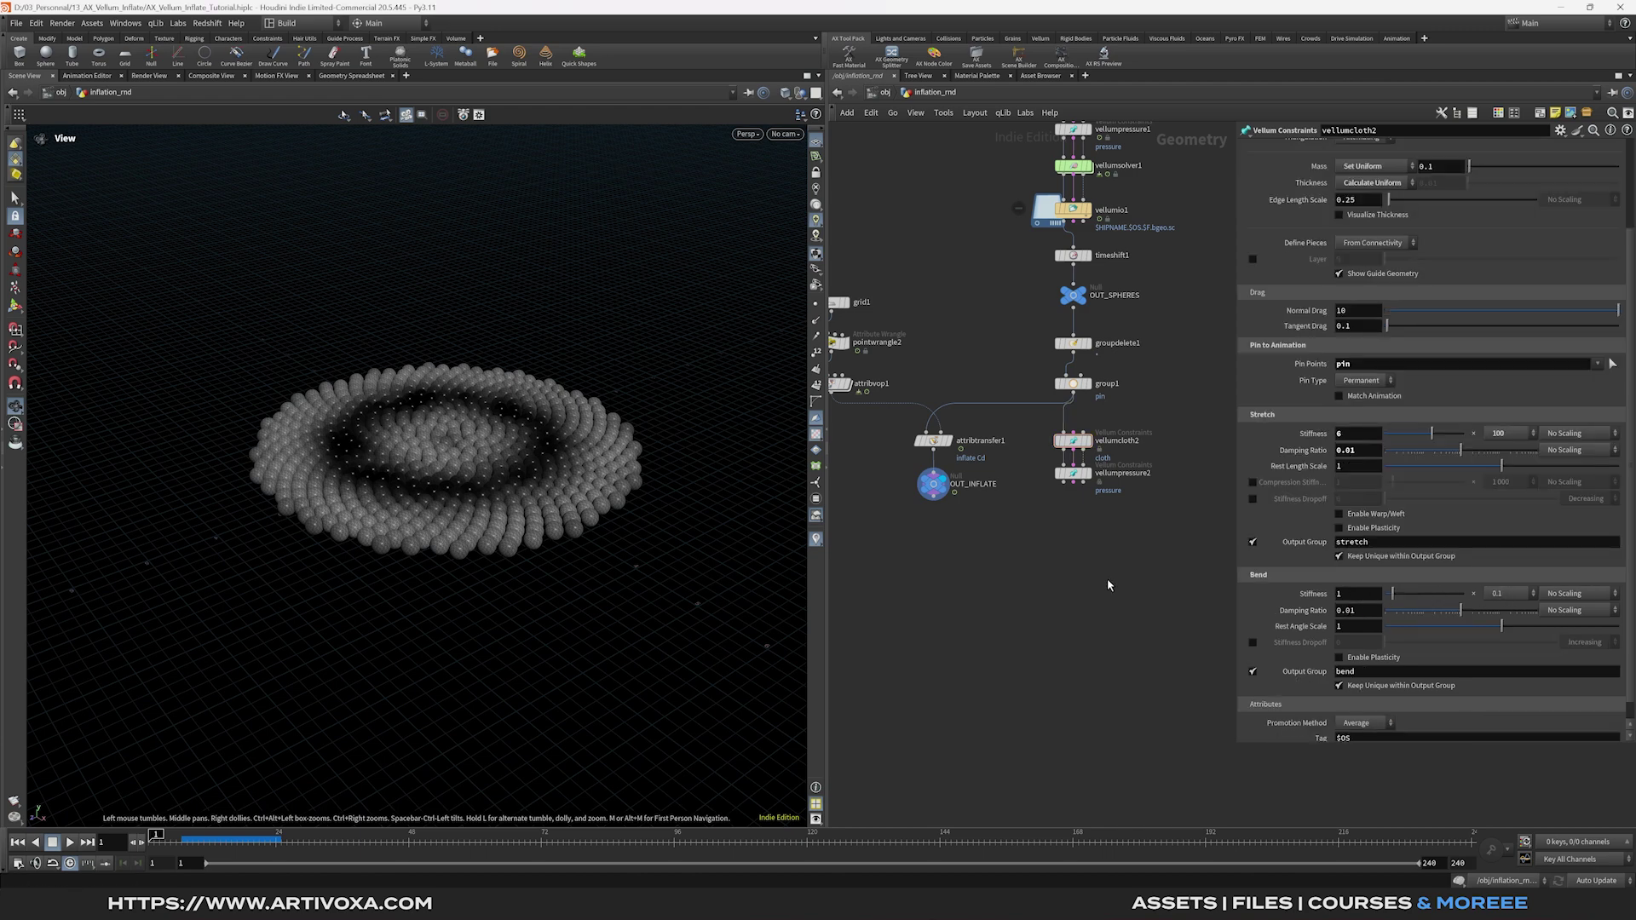
{"action": "double_click", "coordinate": [1366, 613]}
{"action": "type", "text": "0.1"}
{"action": "key", "text": "Return"}
{"action": "left_click", "coordinate": [1533, 593]}
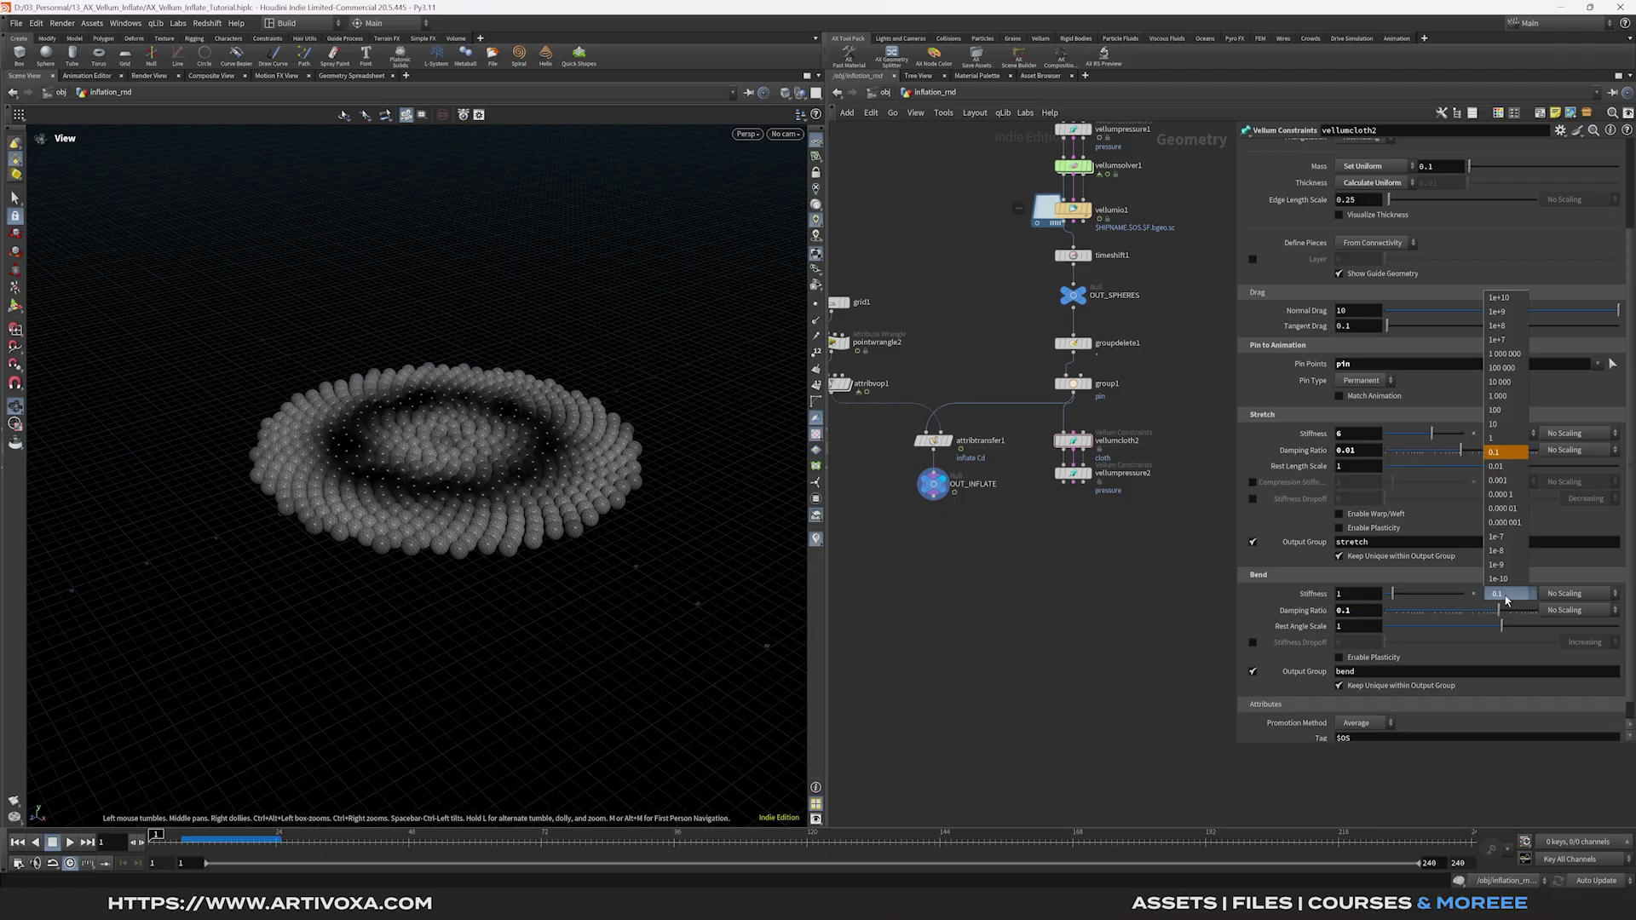
{"action": "left_click", "coordinate": [1505, 379]}
On vellumpressure2, set stiffness 8, damping ratio 0.01, and output group pstretch.
{"action": "left_click", "coordinate": [1146, 473]}
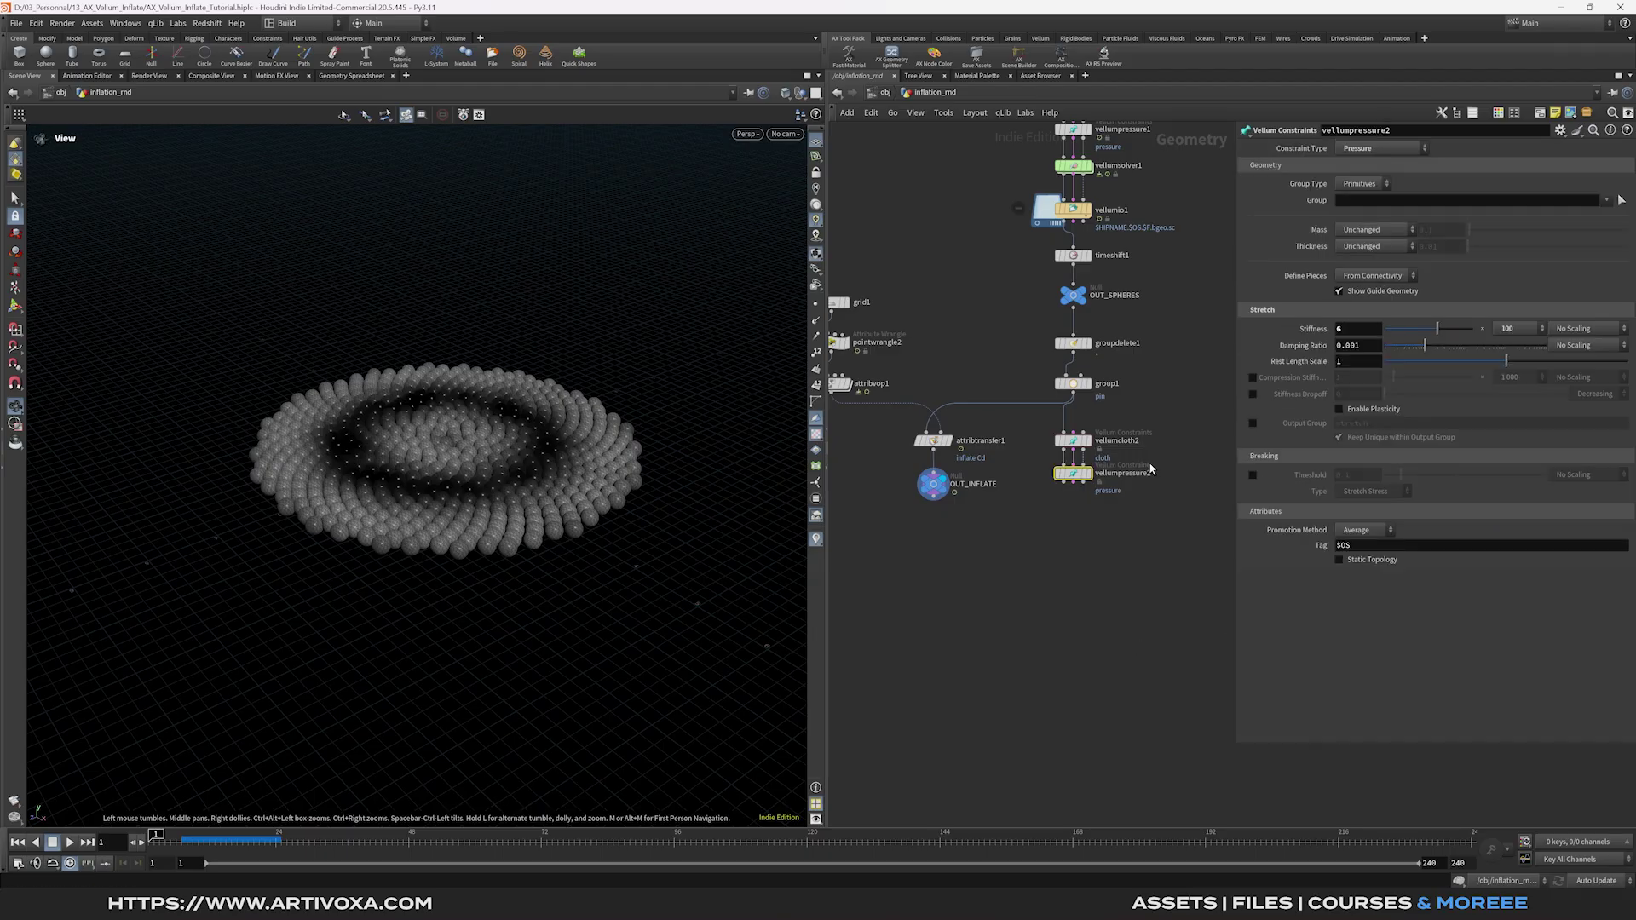
{"action": "left_click", "coordinate": [1368, 333]}
{"action": "type", "text": "8"}
{"action": "key", "text": "Return"}
{"action": "left_click", "coordinate": [1372, 349]}
{"action": "type", "text": "0.01"}
{"action": "key", "text": "Return"}
{"action": "left_click", "coordinate": [1252, 424]}
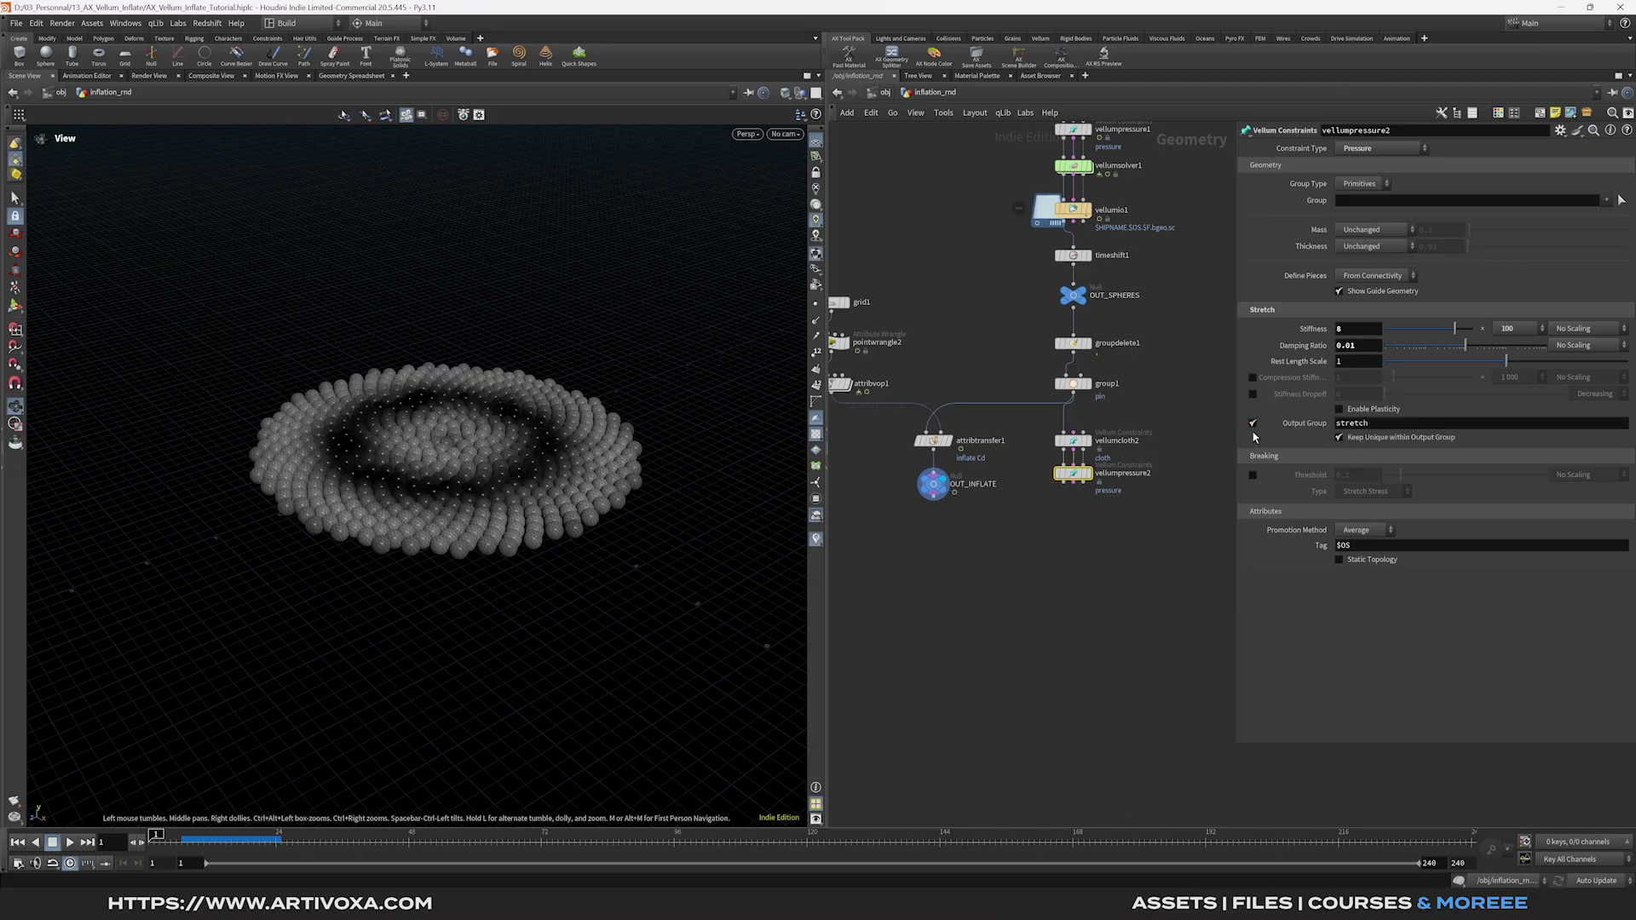
{"action": "left_click", "coordinate": [1350, 425]}
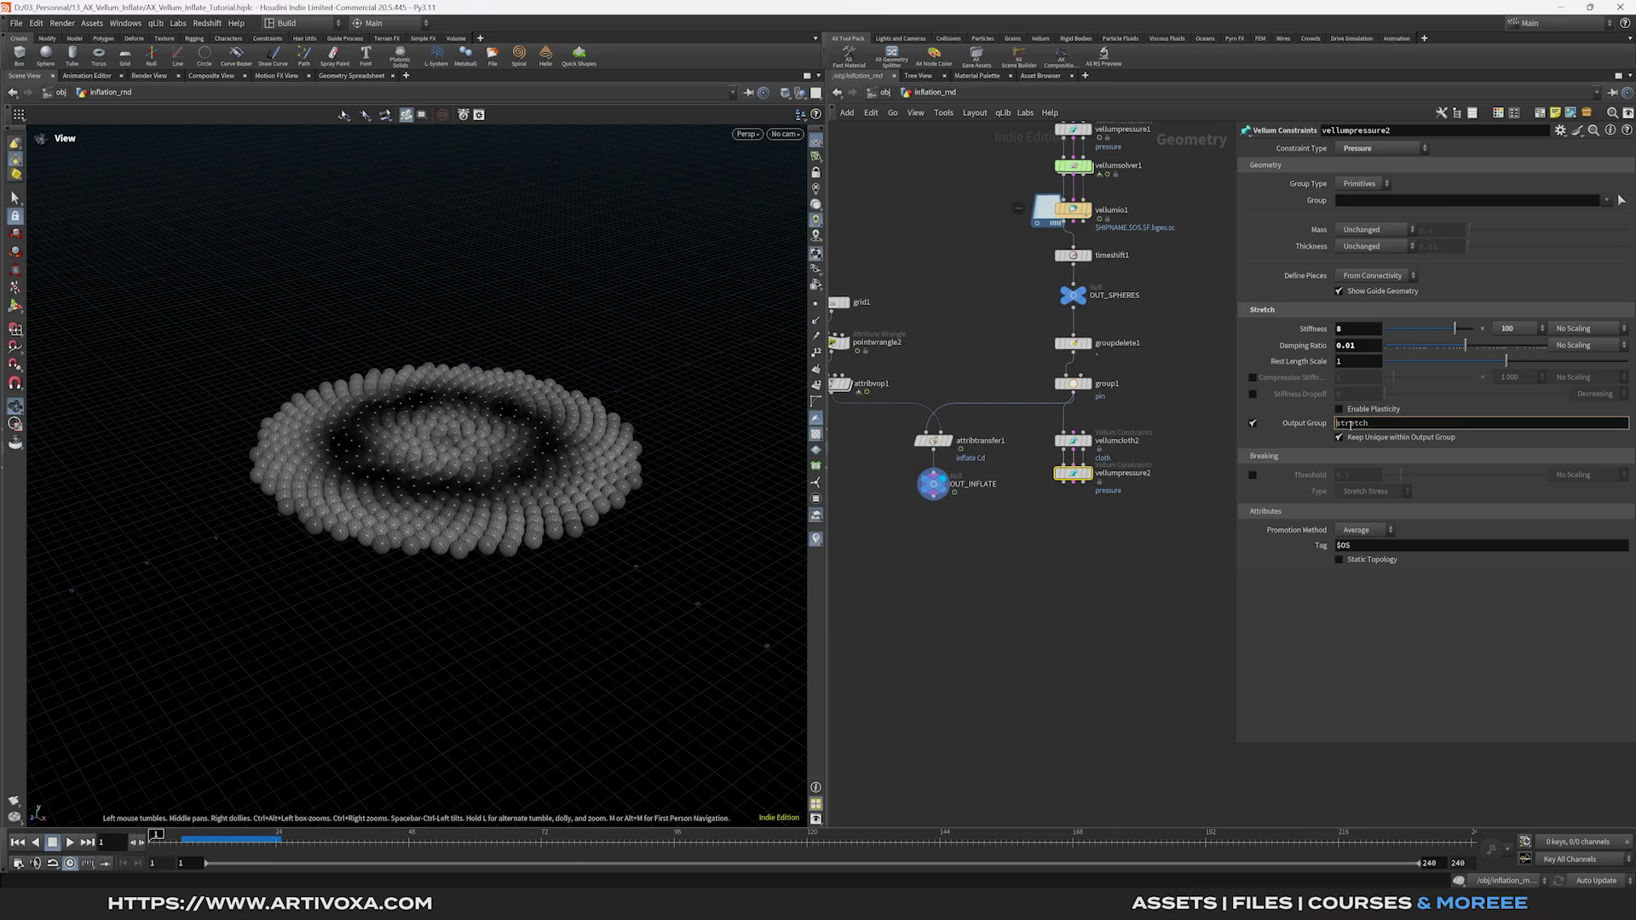
{"action": "key", "text": "Tab"}
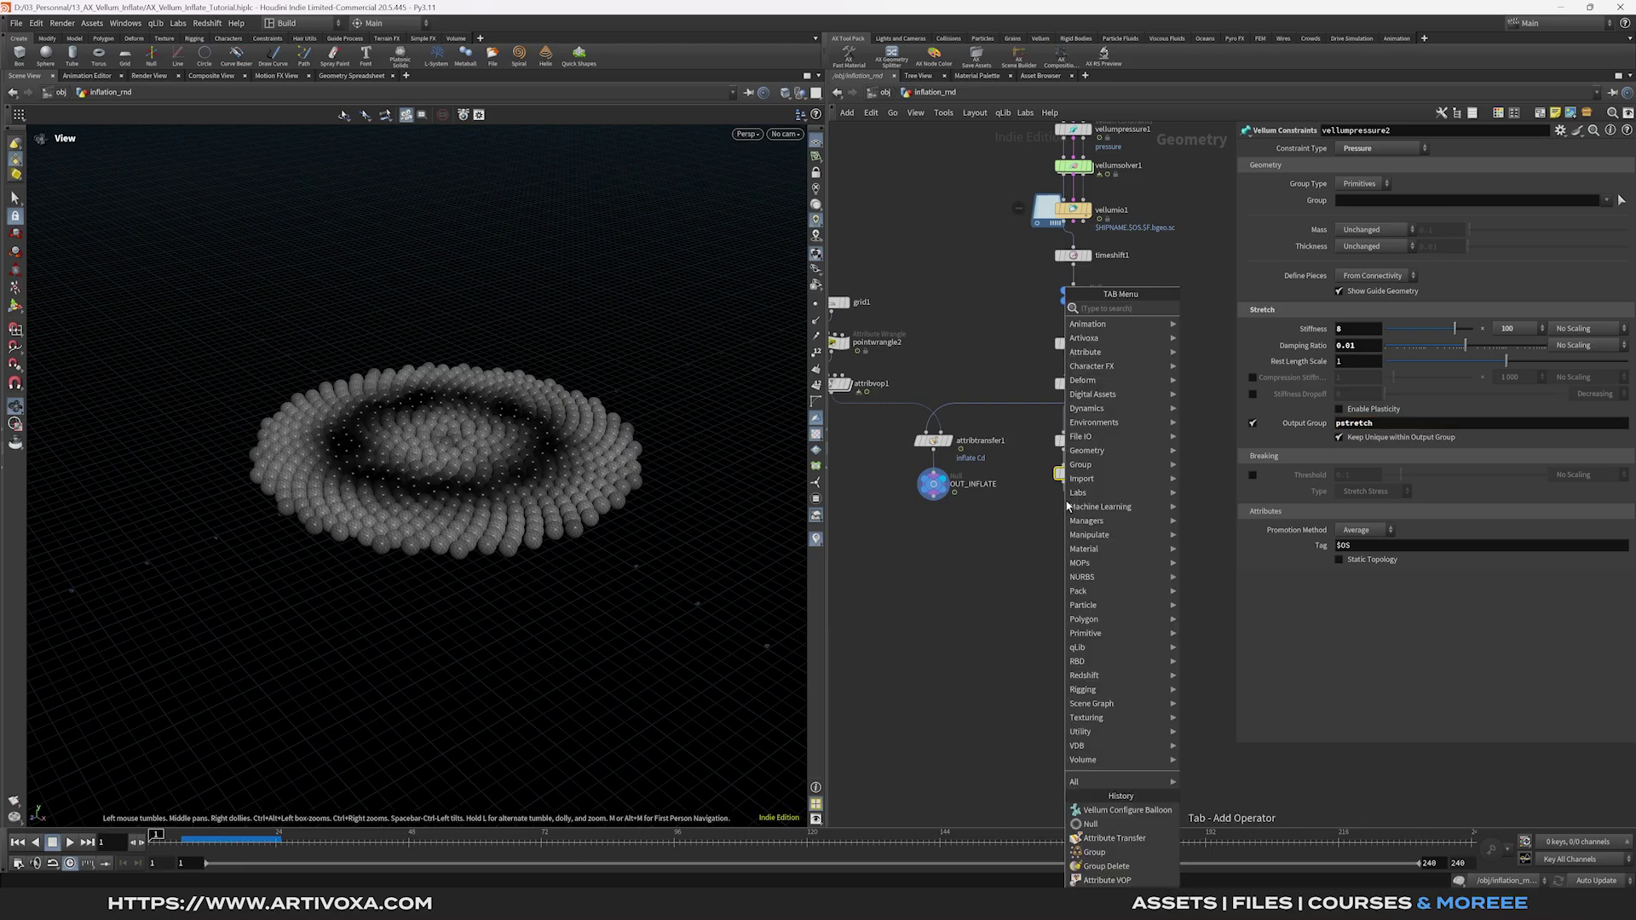
Add a Vellum Solver below the constraints and copy the OUT_INFLATE null.
{"action": "type", "text": "vellum sol"}
{"action": "key", "text": "Return"}
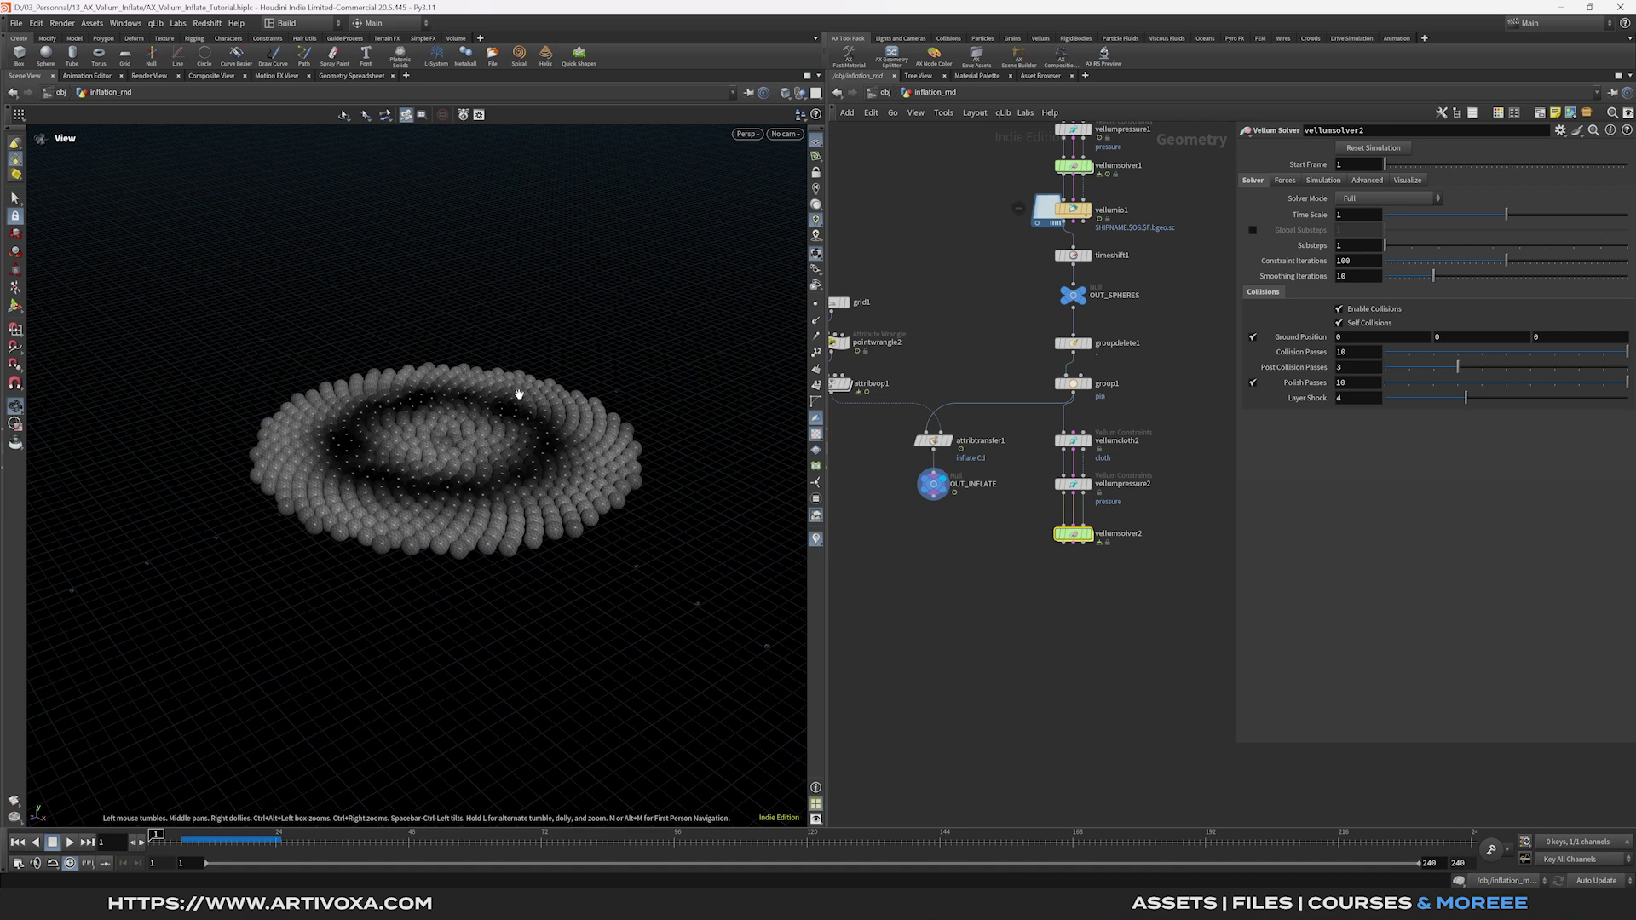
{"action": "left_click_drag", "start_coordinate": [931, 505], "coordinate": [989, 469]}
{"action": "left_click_drag", "start_coordinate": [897, 518], "coordinate": [982, 476]}
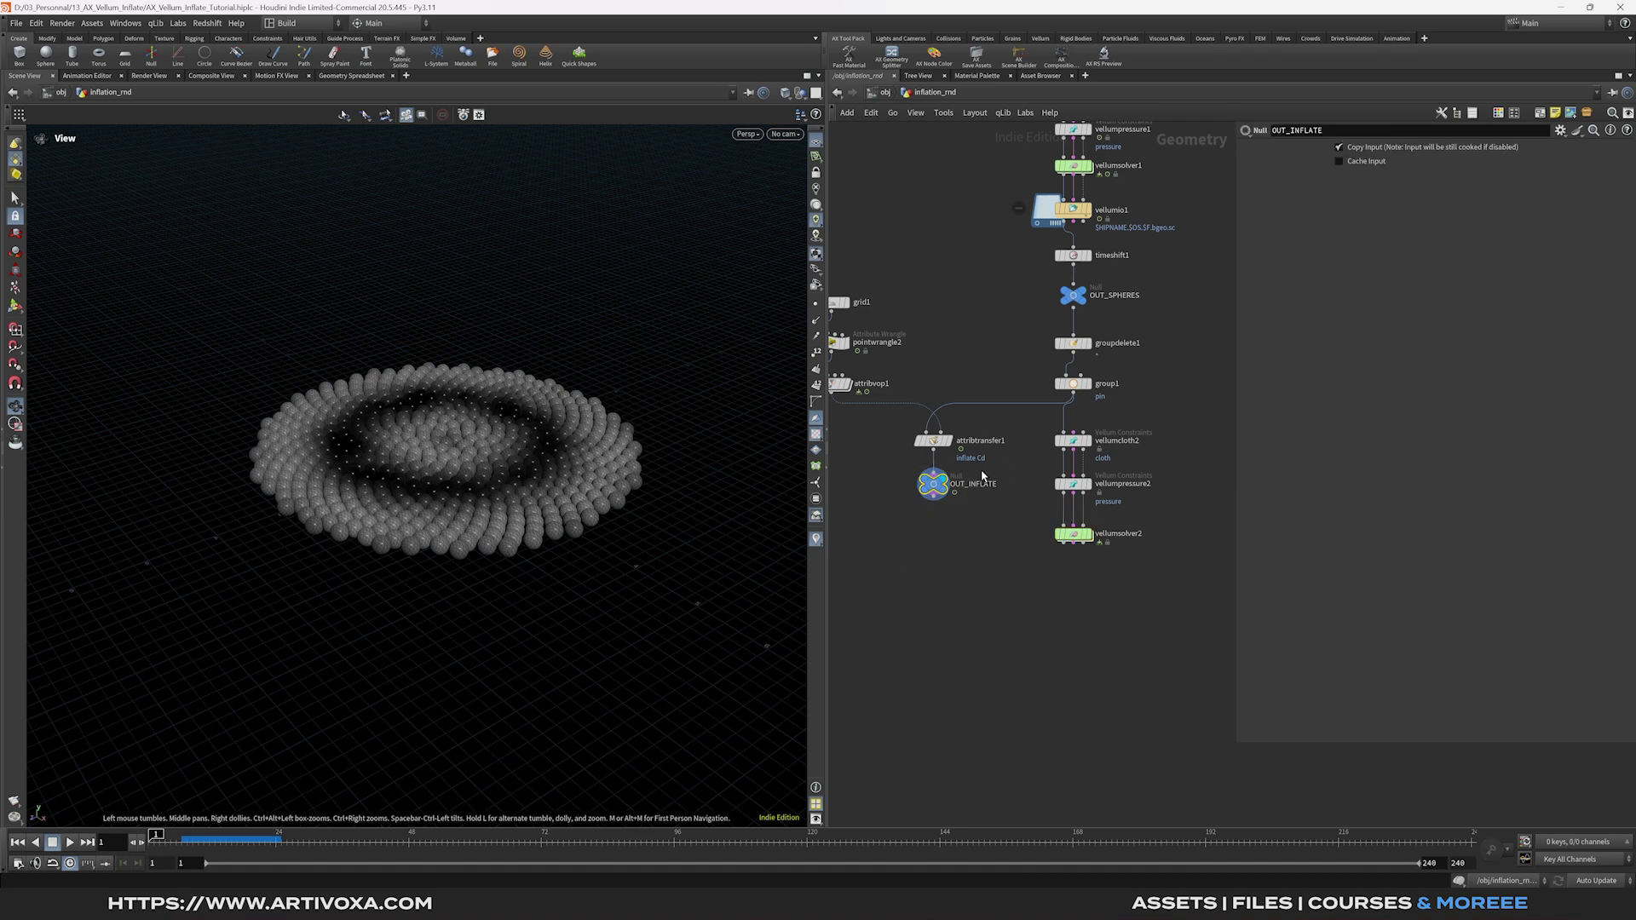
{"action": "key", "text": "ctrl+c"}
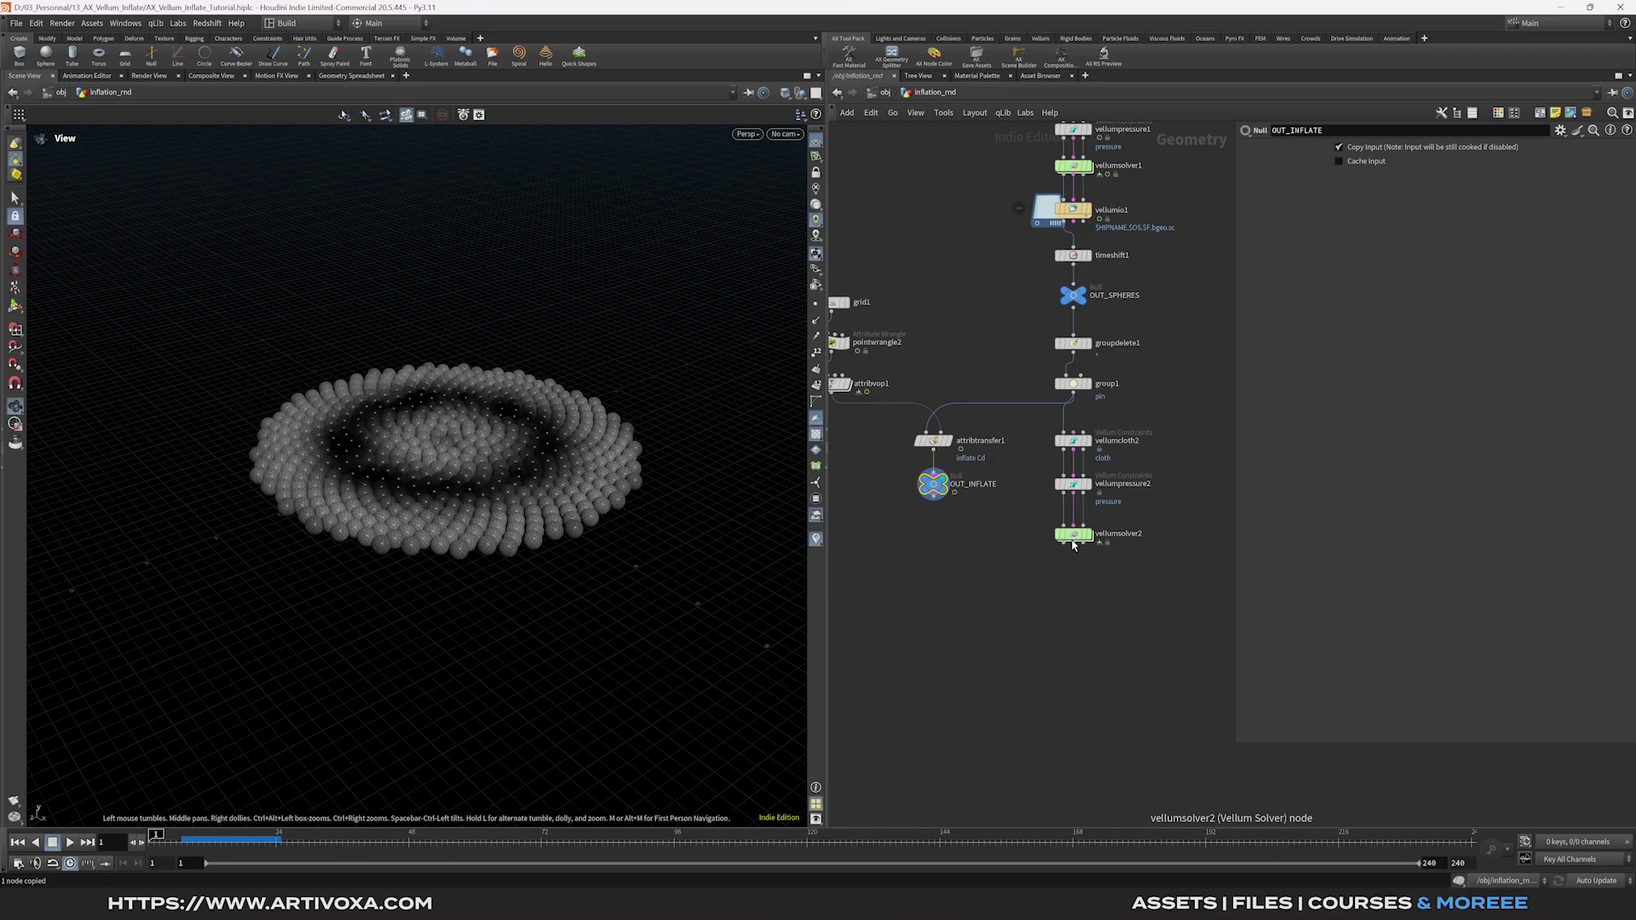
In the solver's forces network, add a Vellum Constraint Properties node restricted to group pstretch.
{"action": "double_click", "coordinate": [1073, 535]}
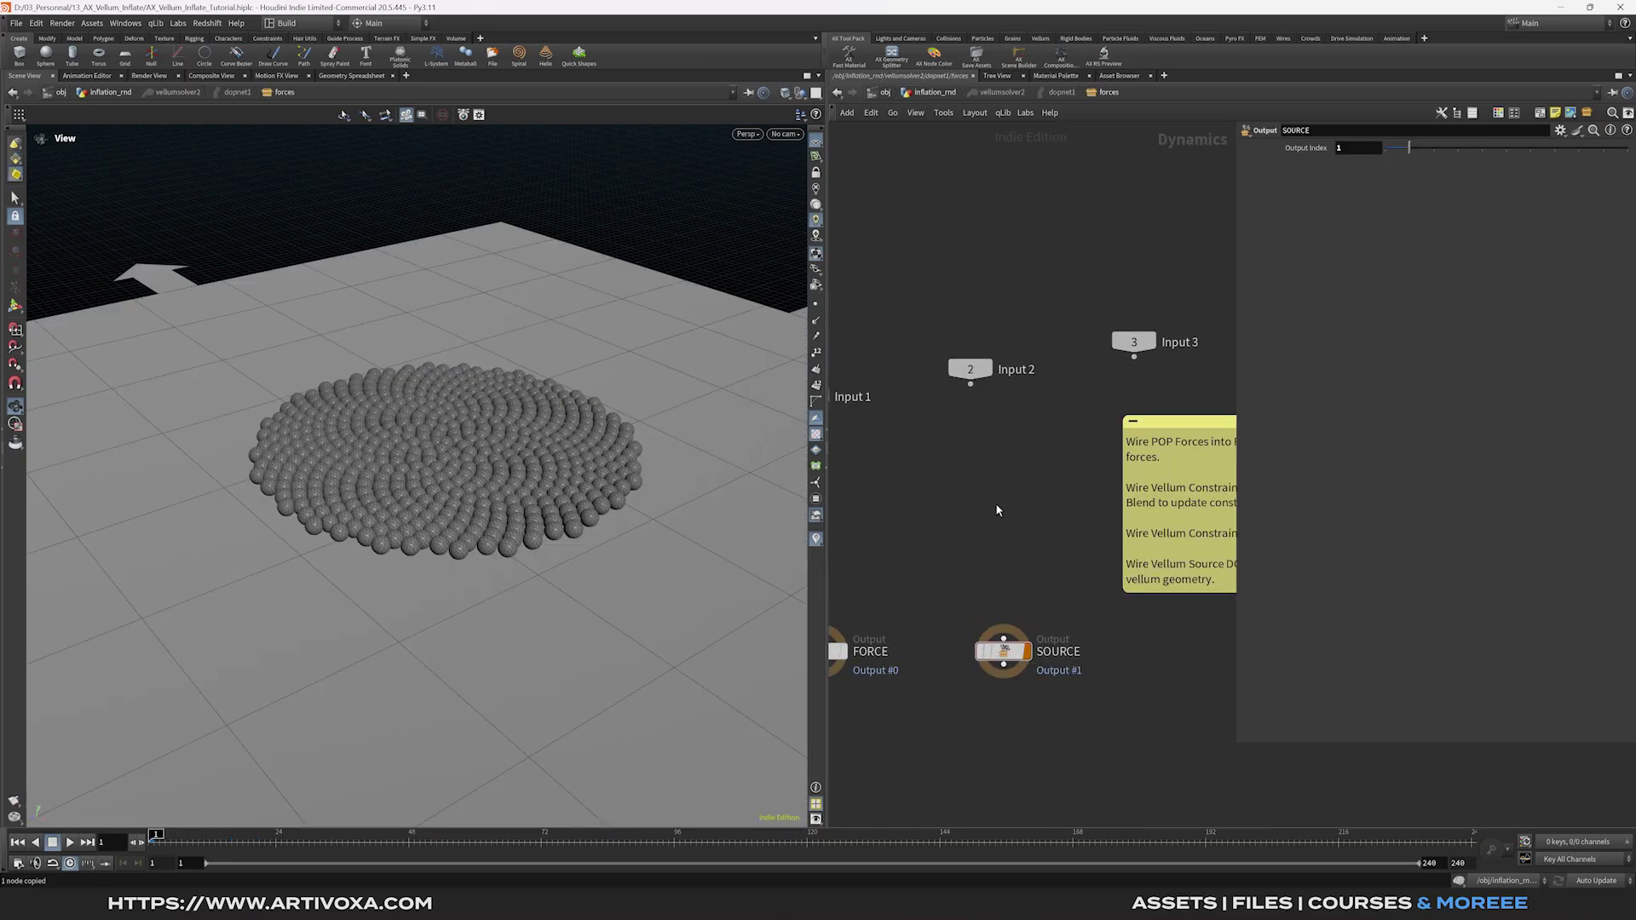
{"action": "key", "text": "Tab"}
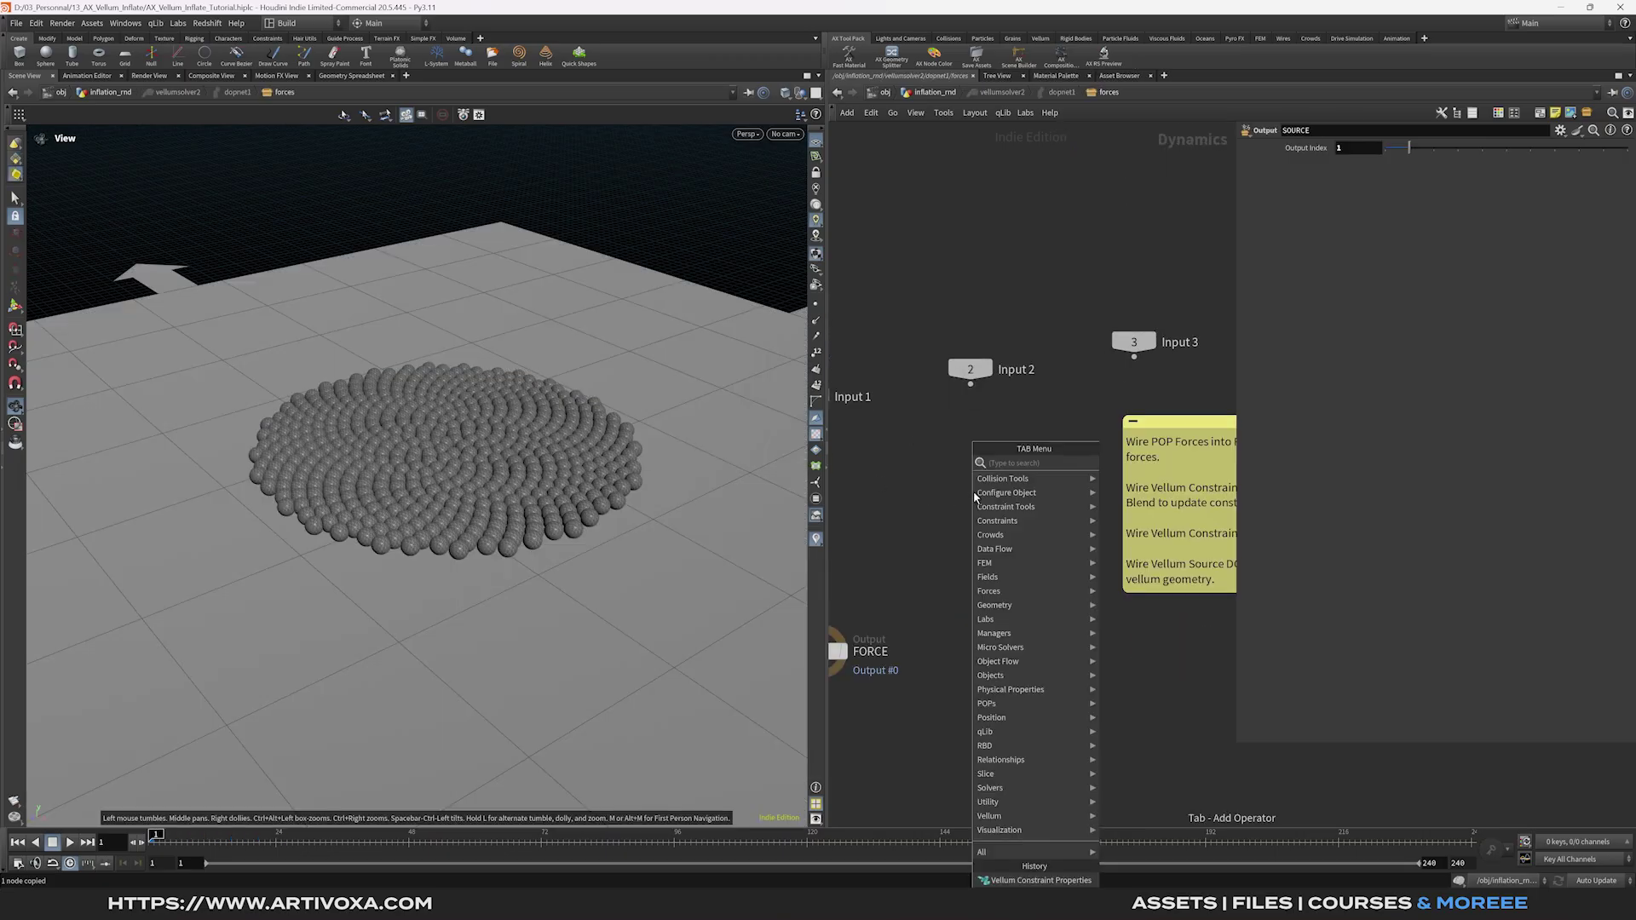
{"action": "type", "text": "vellum co"}
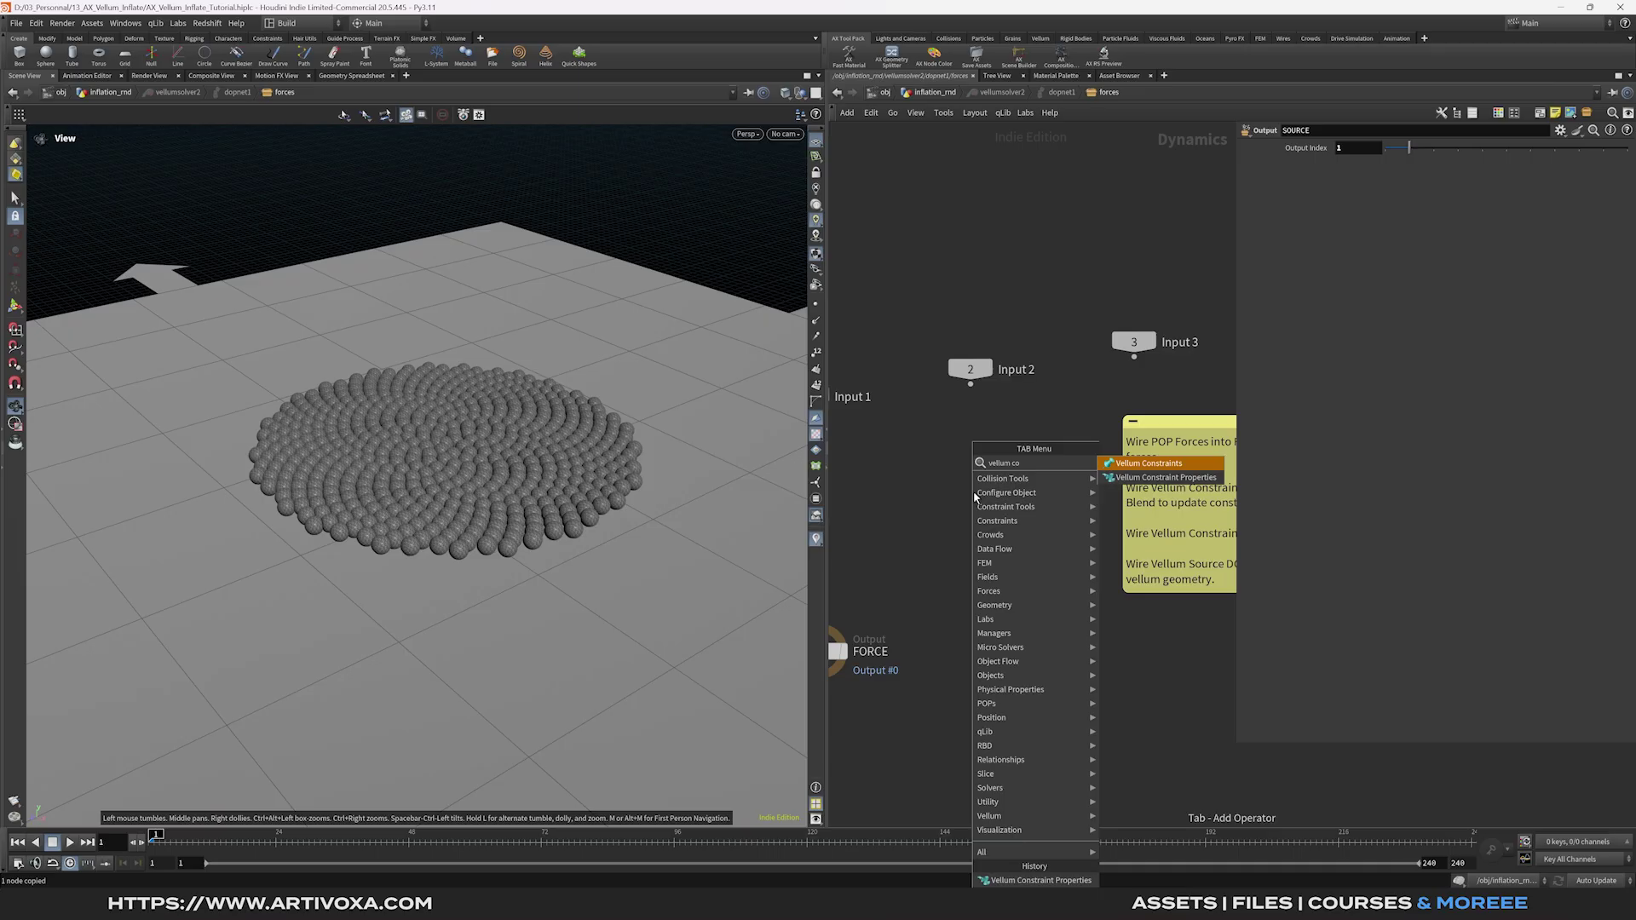
{"action": "key", "text": "Down"}
{"action": "key", "text": "Return"}
{"action": "left_click", "coordinate": [1003, 492]}
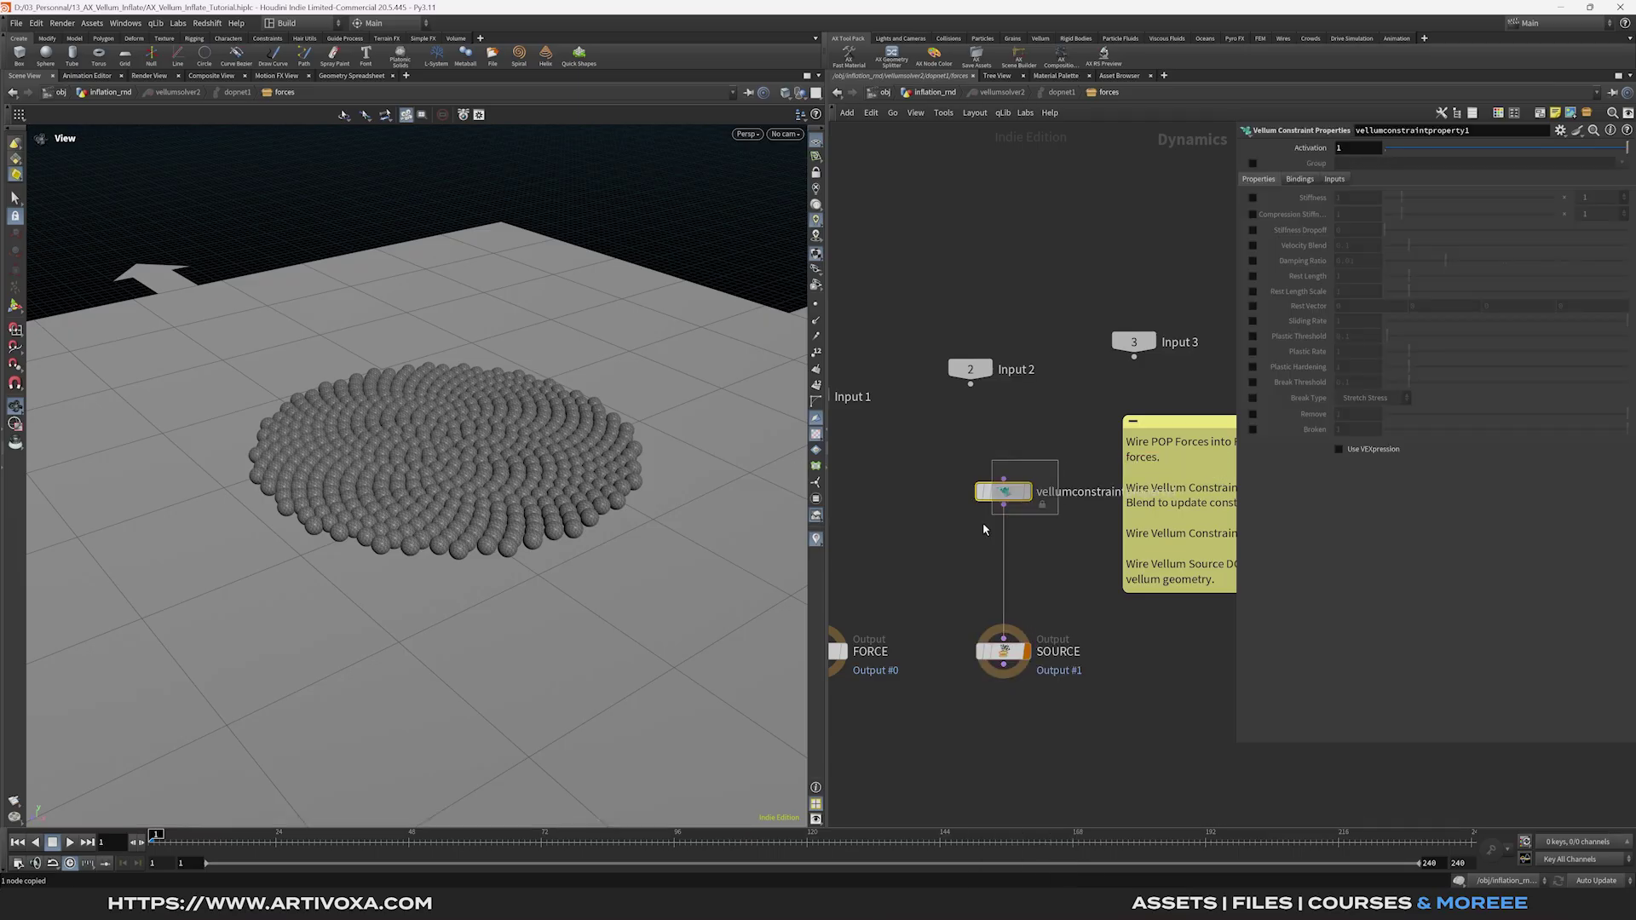
{"action": "left_click", "coordinate": [1253, 163]}
{"action": "left_click", "coordinate": [1622, 163]}
{"action": "left_click", "coordinate": [1609, 189]}
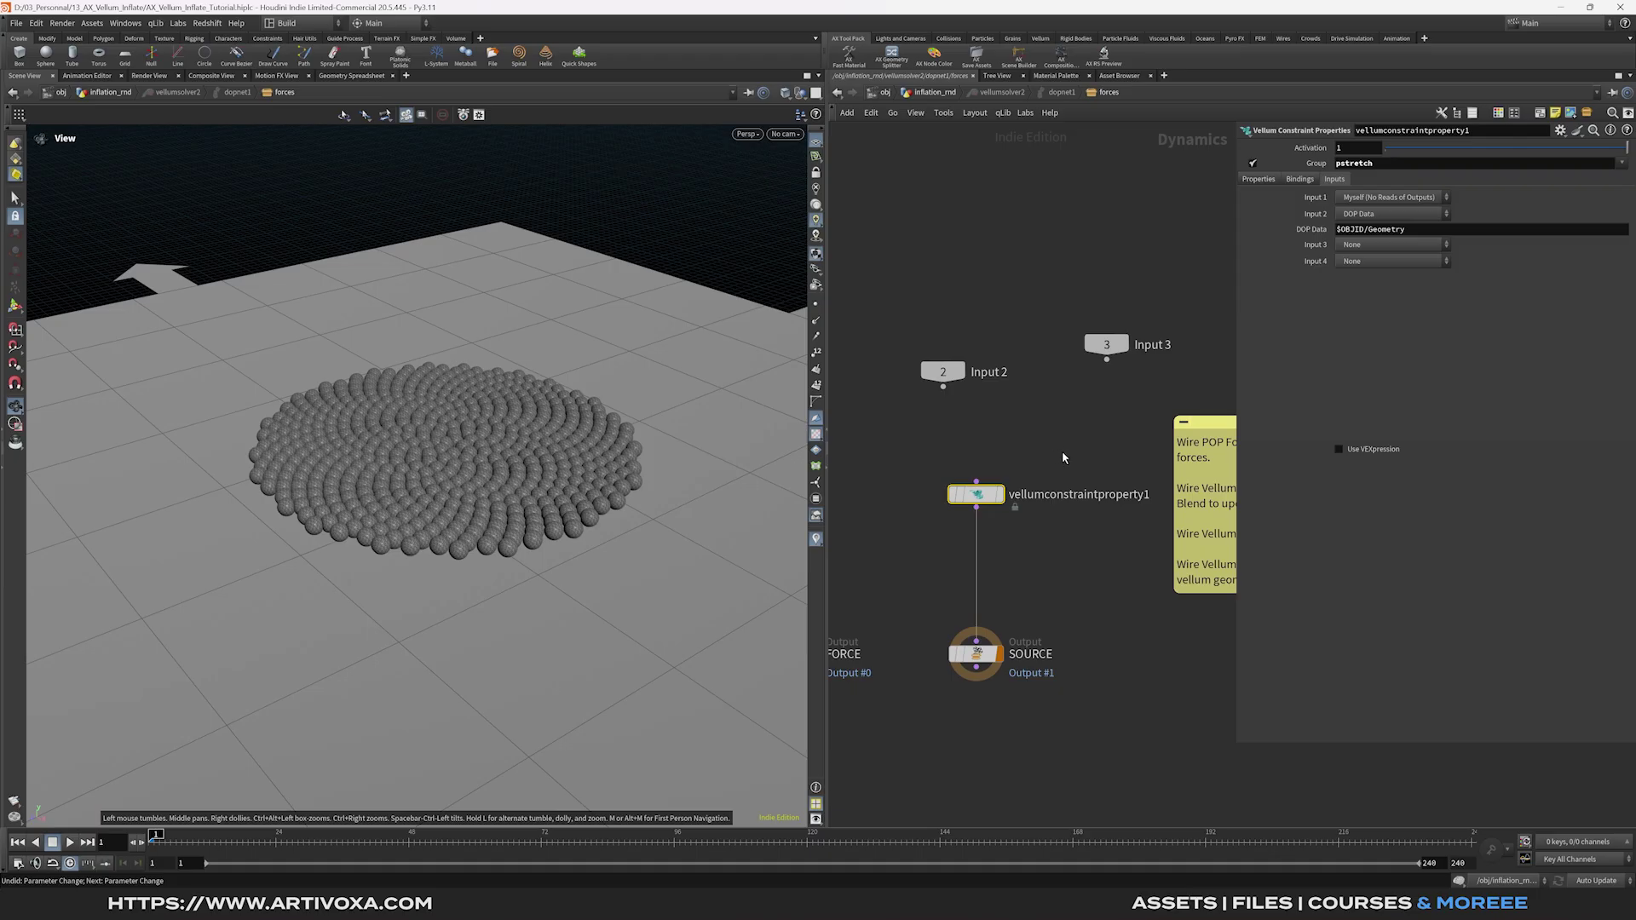
Set the node's Input 3 to SOP with path /obj/inflation_rnd/OUT_INFLATE.
{"action": "left_click_drag", "start_coordinate": [1062, 444], "coordinate": [929, 547]}
{"action": "left_click", "coordinate": [1377, 243]}
{"action": "left_click", "coordinate": [1369, 256]}
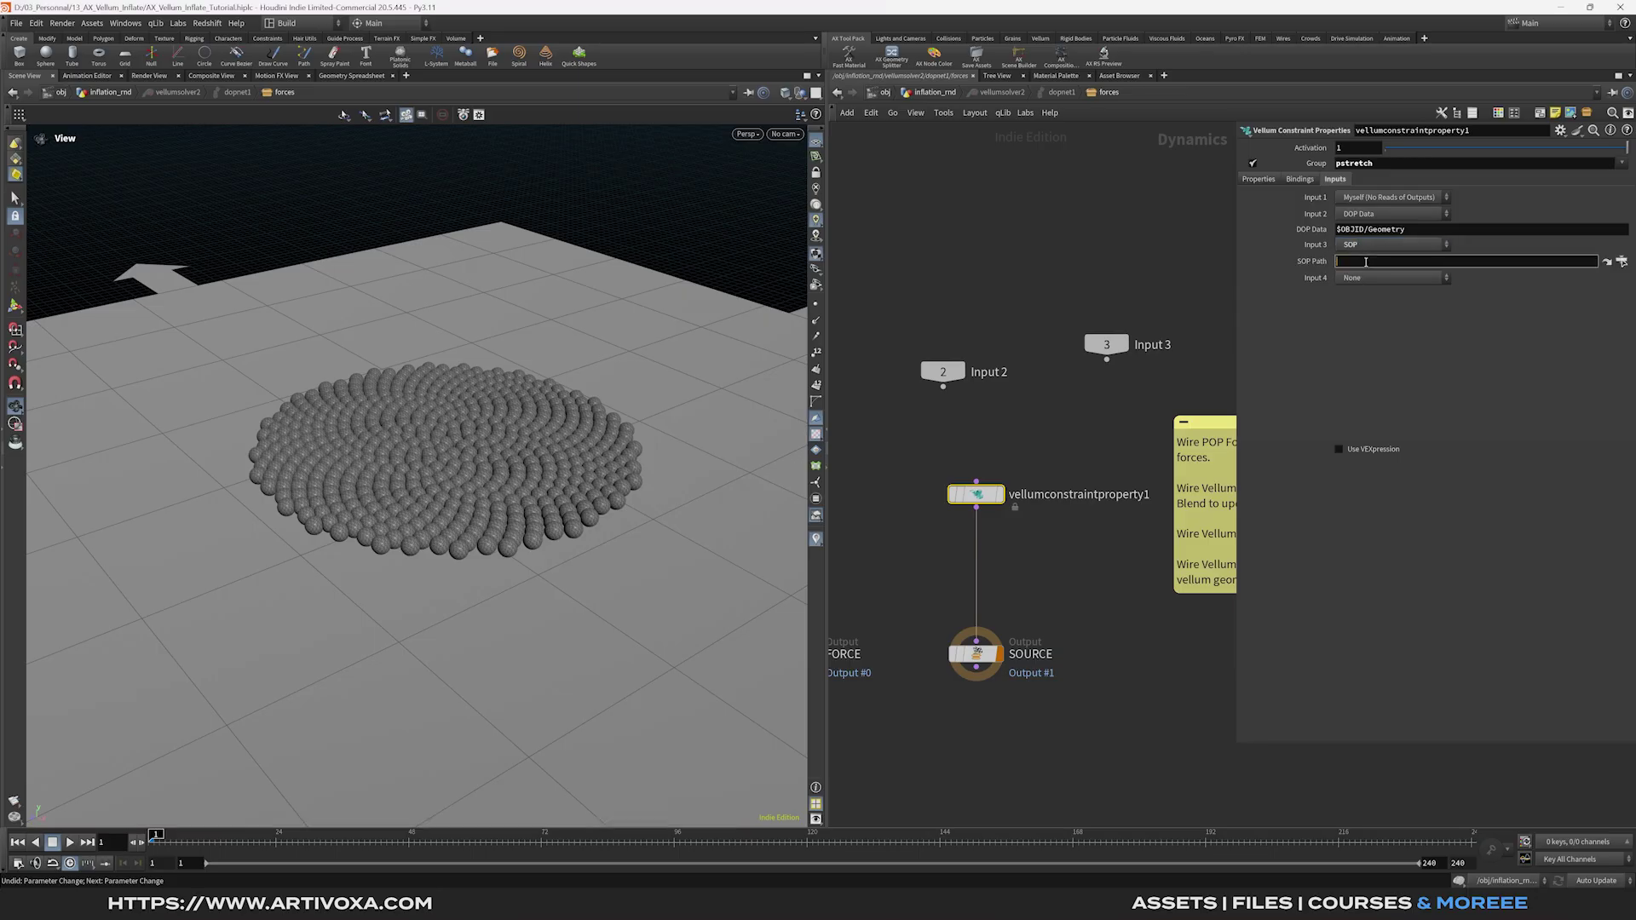
{"action": "key", "text": "ctrl+v"}
{"action": "key", "text": "Return"}
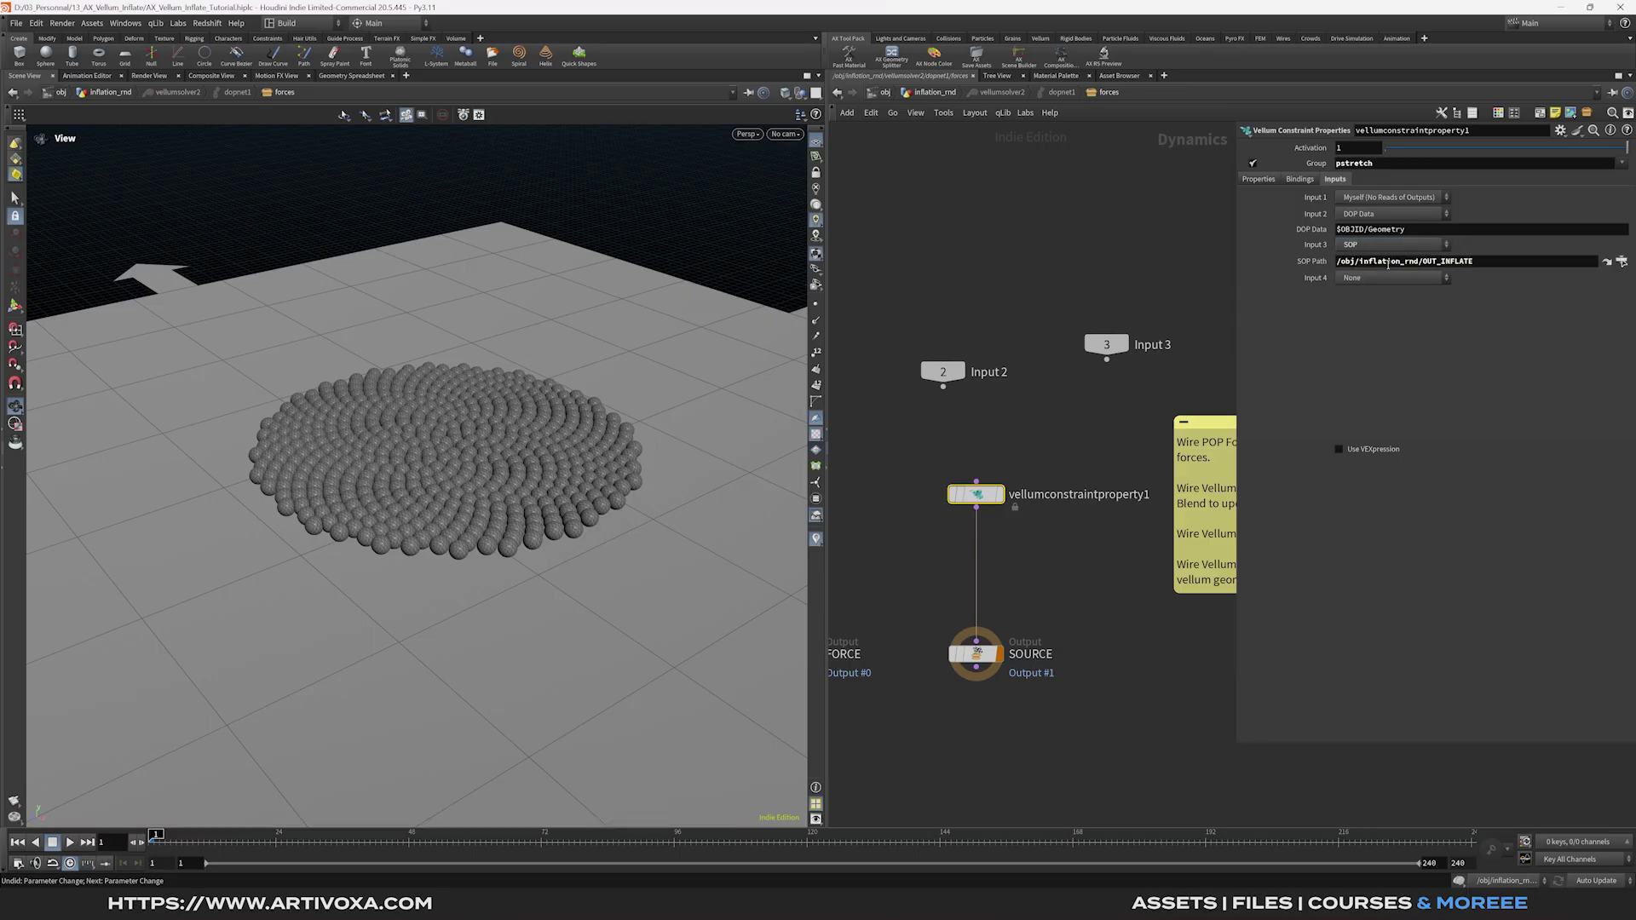
{"action": "left_click", "coordinate": [1262, 179]}
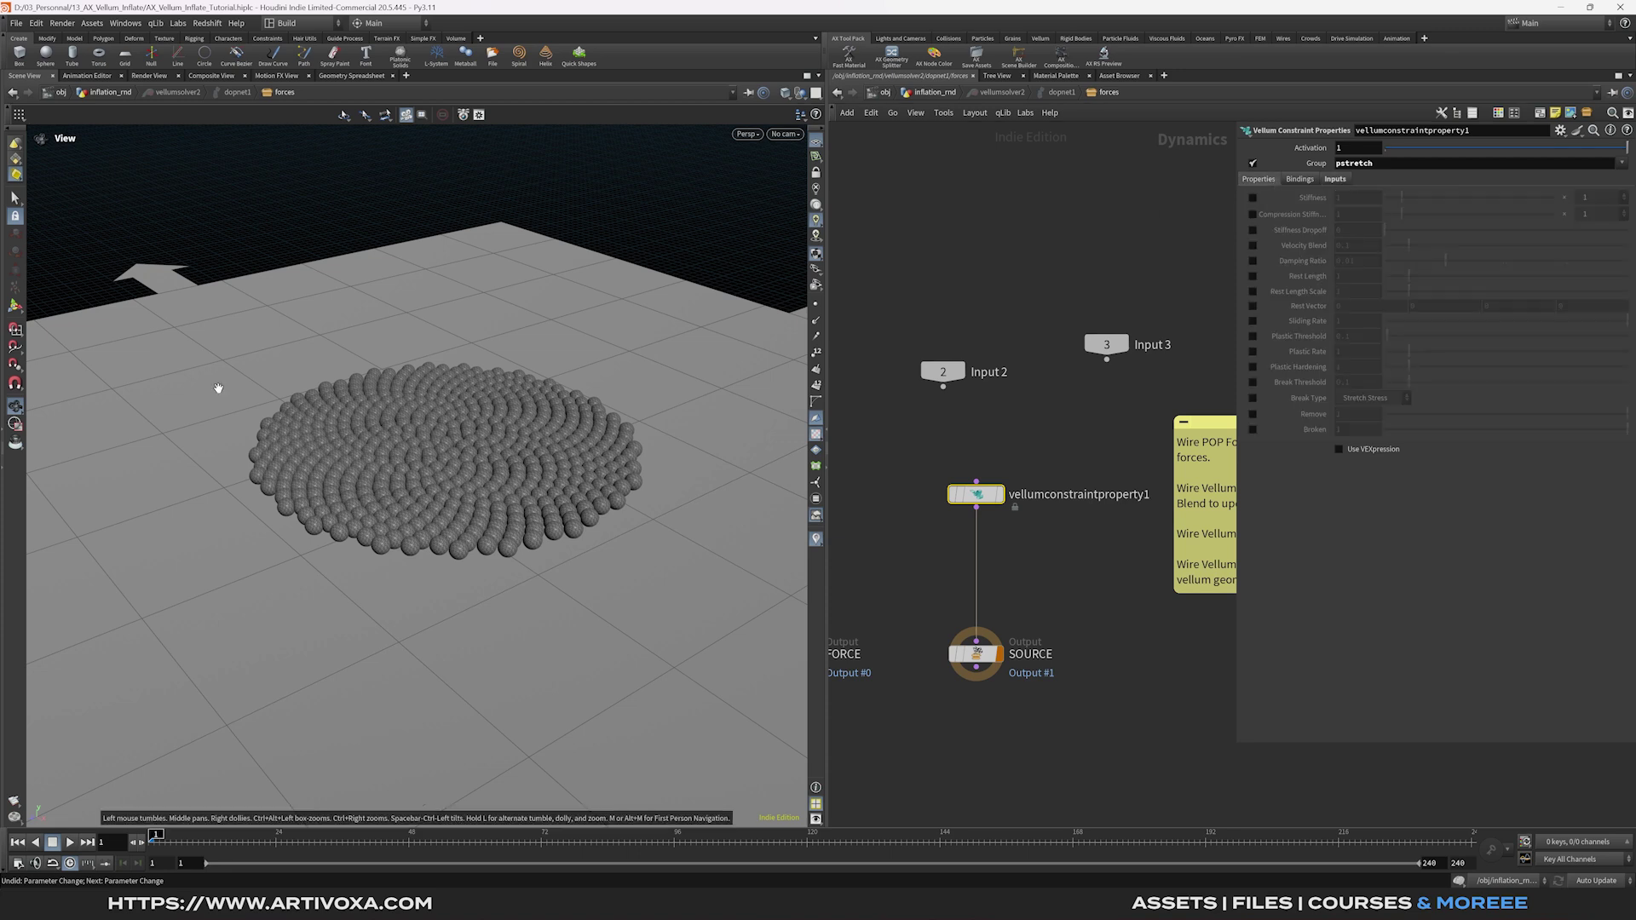
Enable Rest Length Scale and a VEXpression that reads point attribute 'inflate' from input 2.
{"action": "left_click", "coordinate": [1254, 292]}
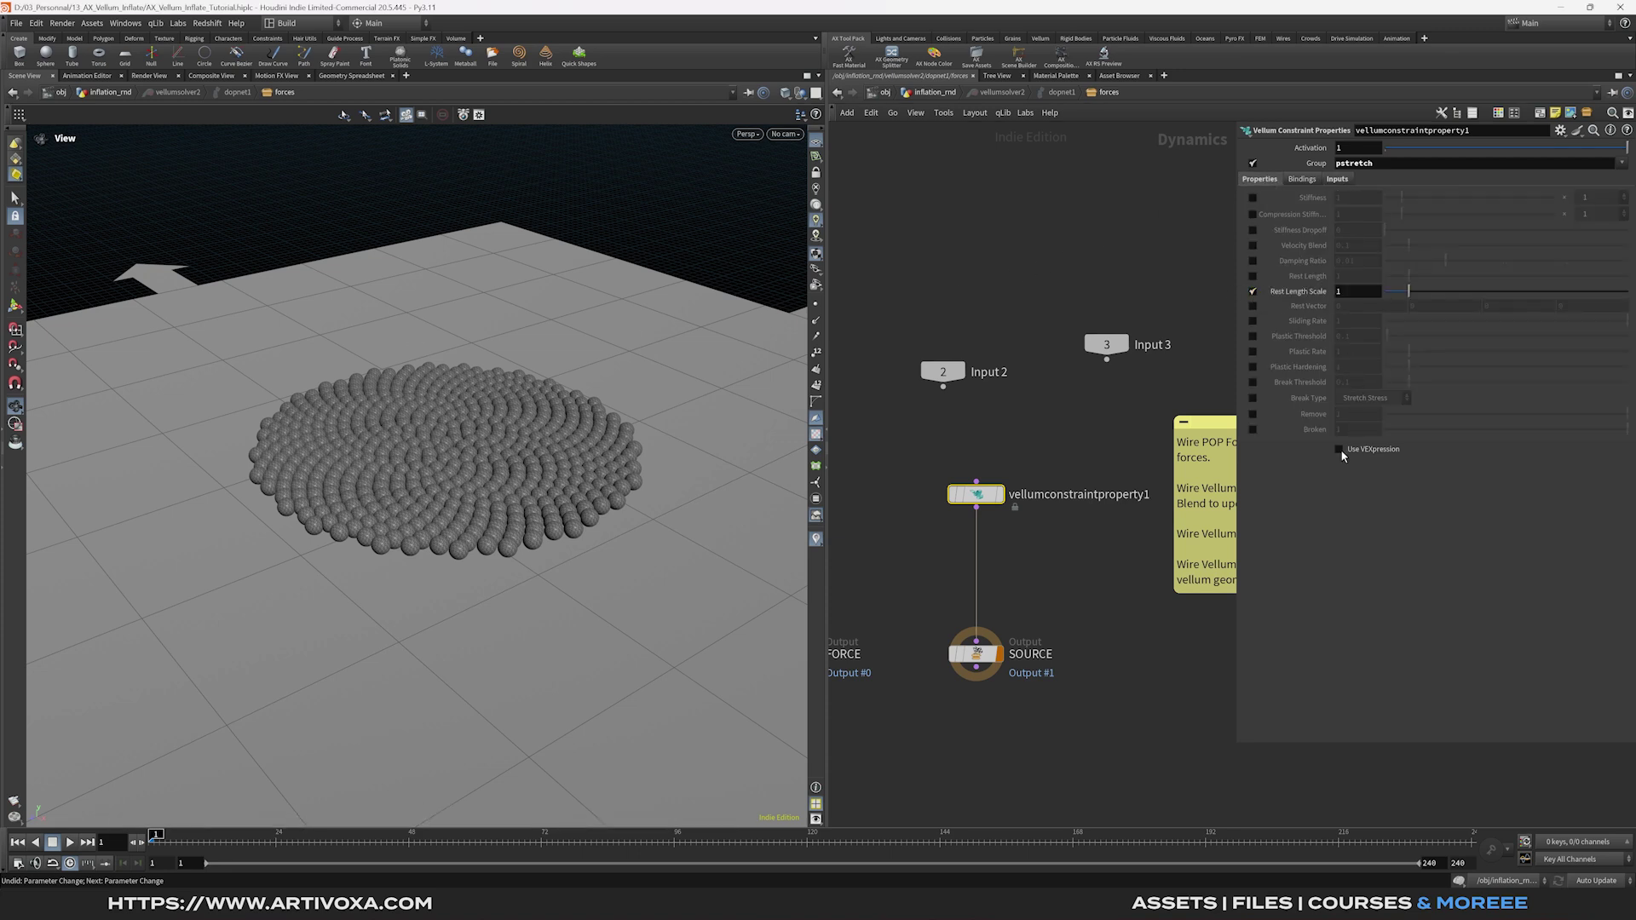
{"action": "left_click", "coordinate": [1340, 450]}
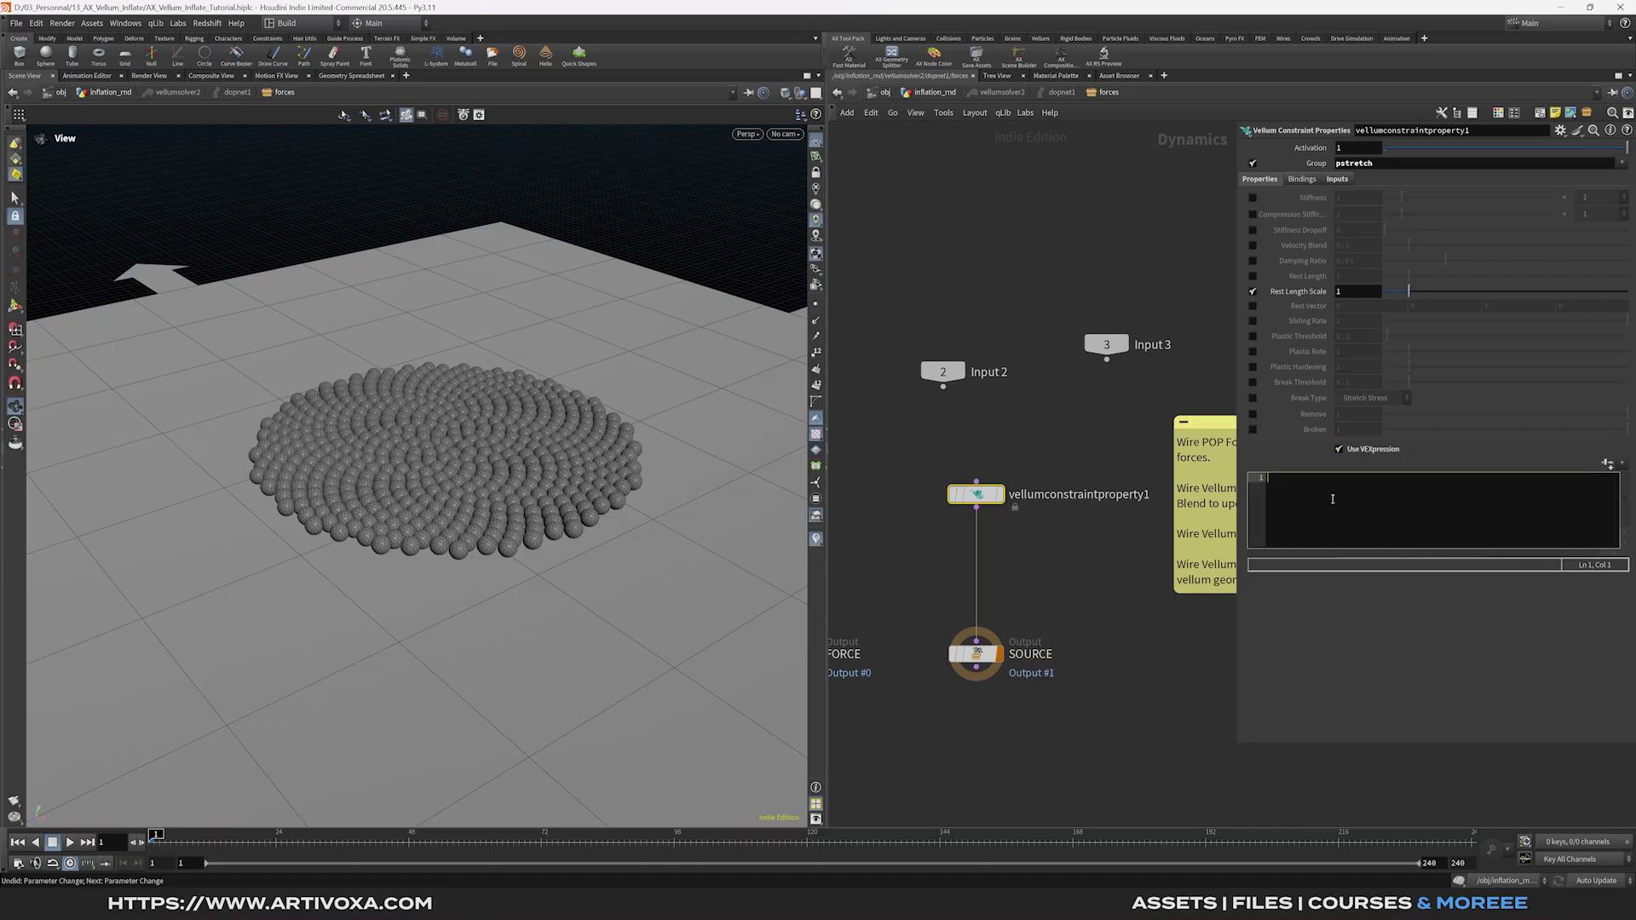
{"action": "type", "text": "float infla"}
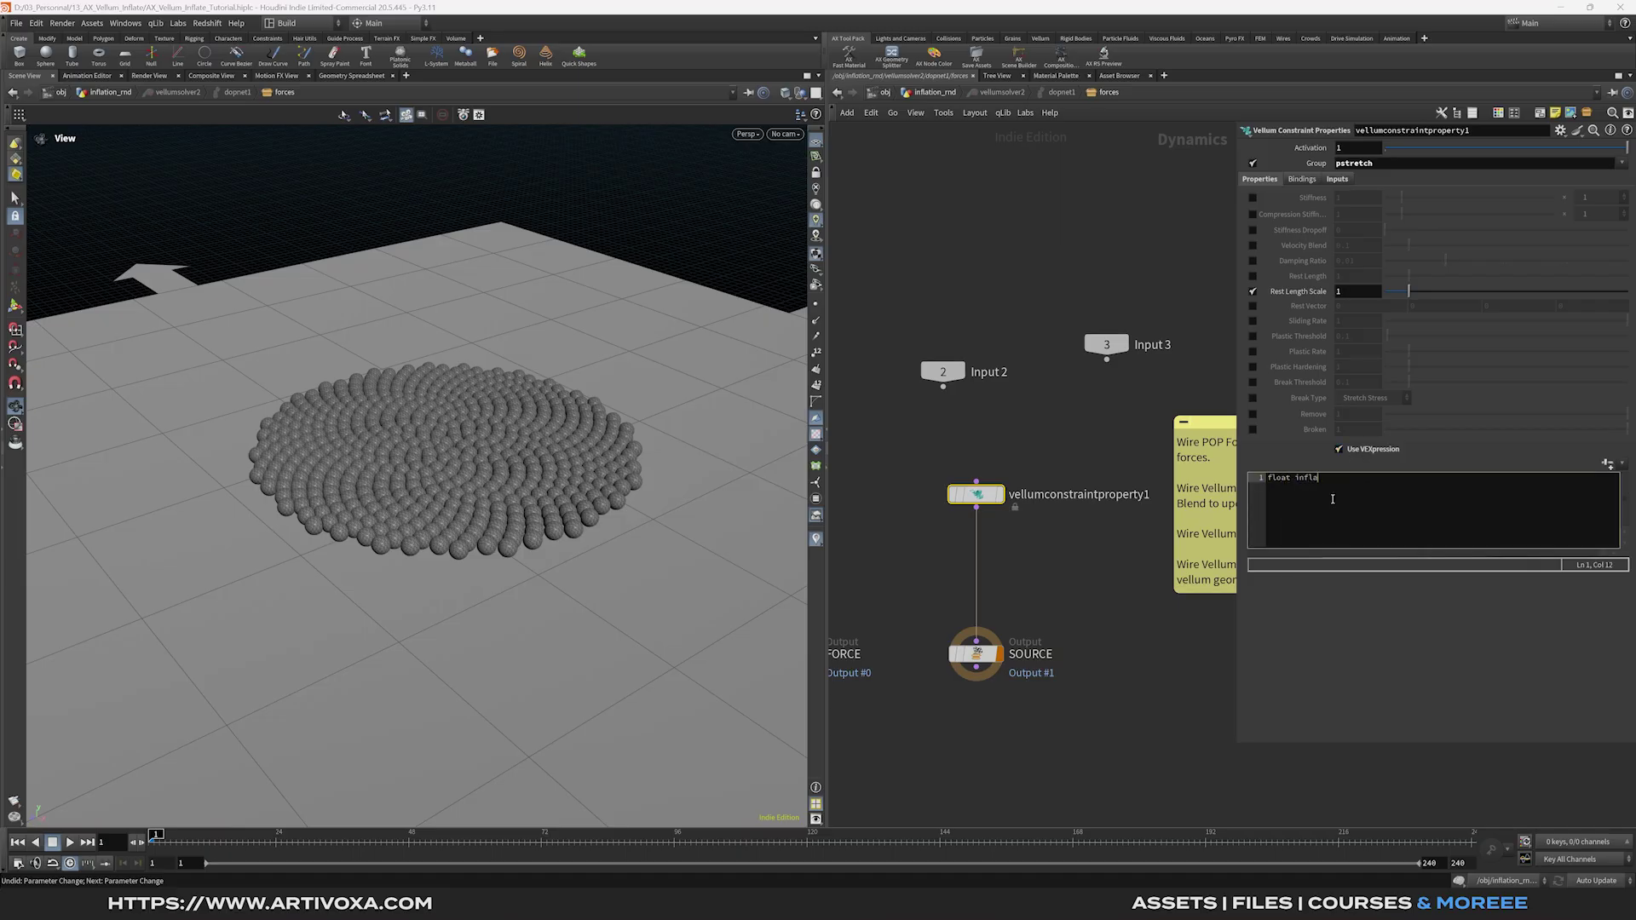
{"action": "type", "text": "tye = point("}
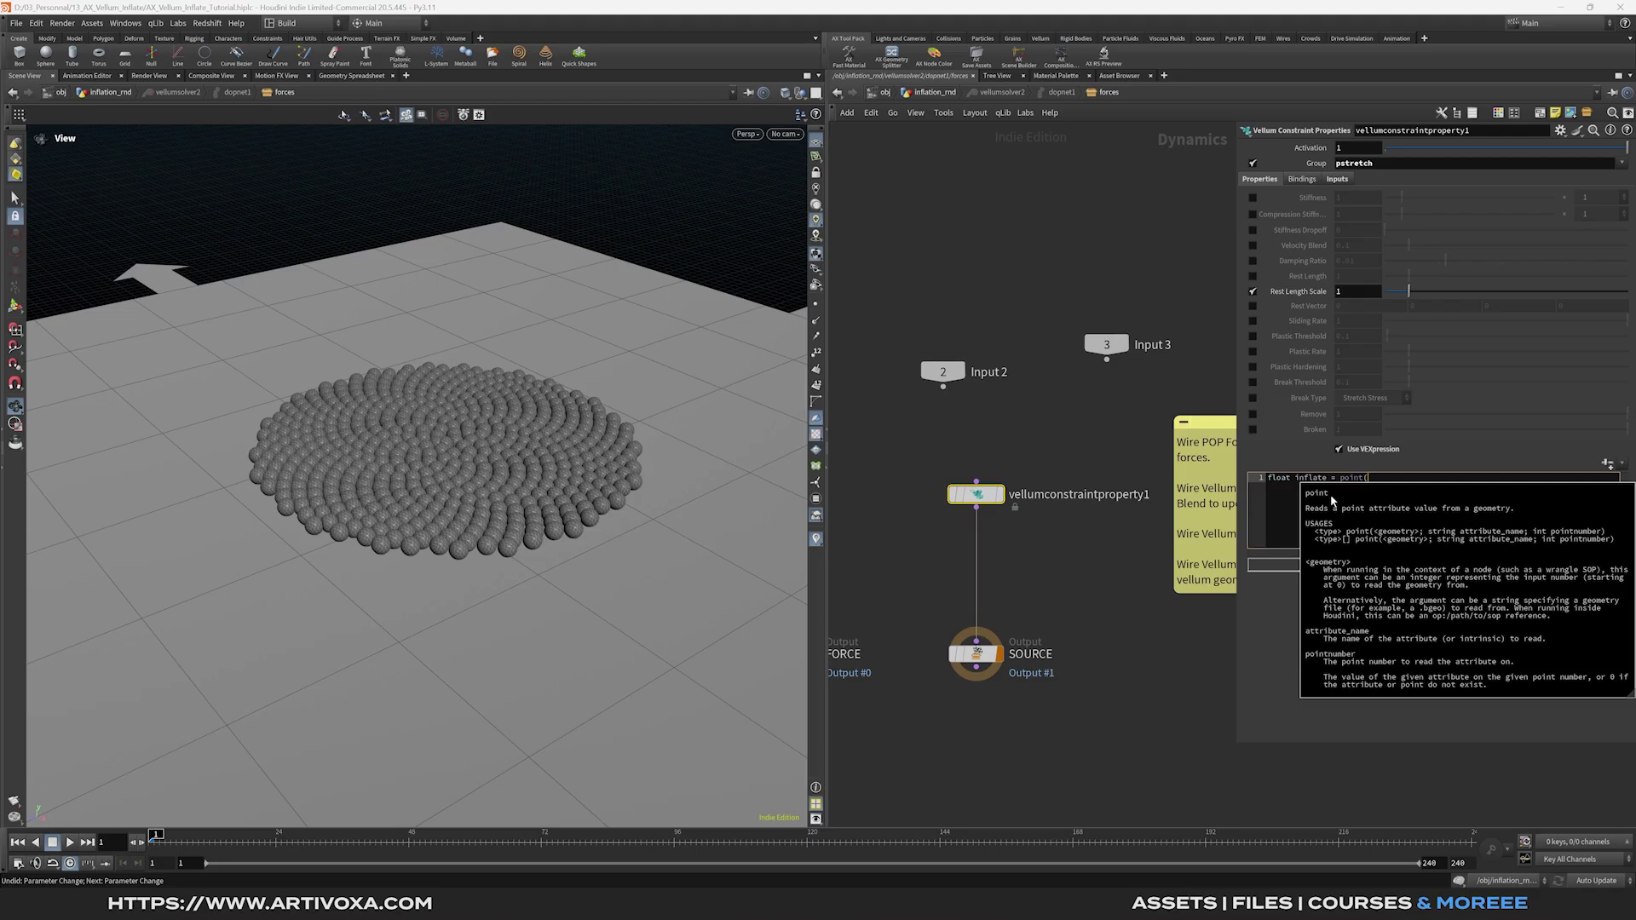
{"action": "type", "text": "2"}
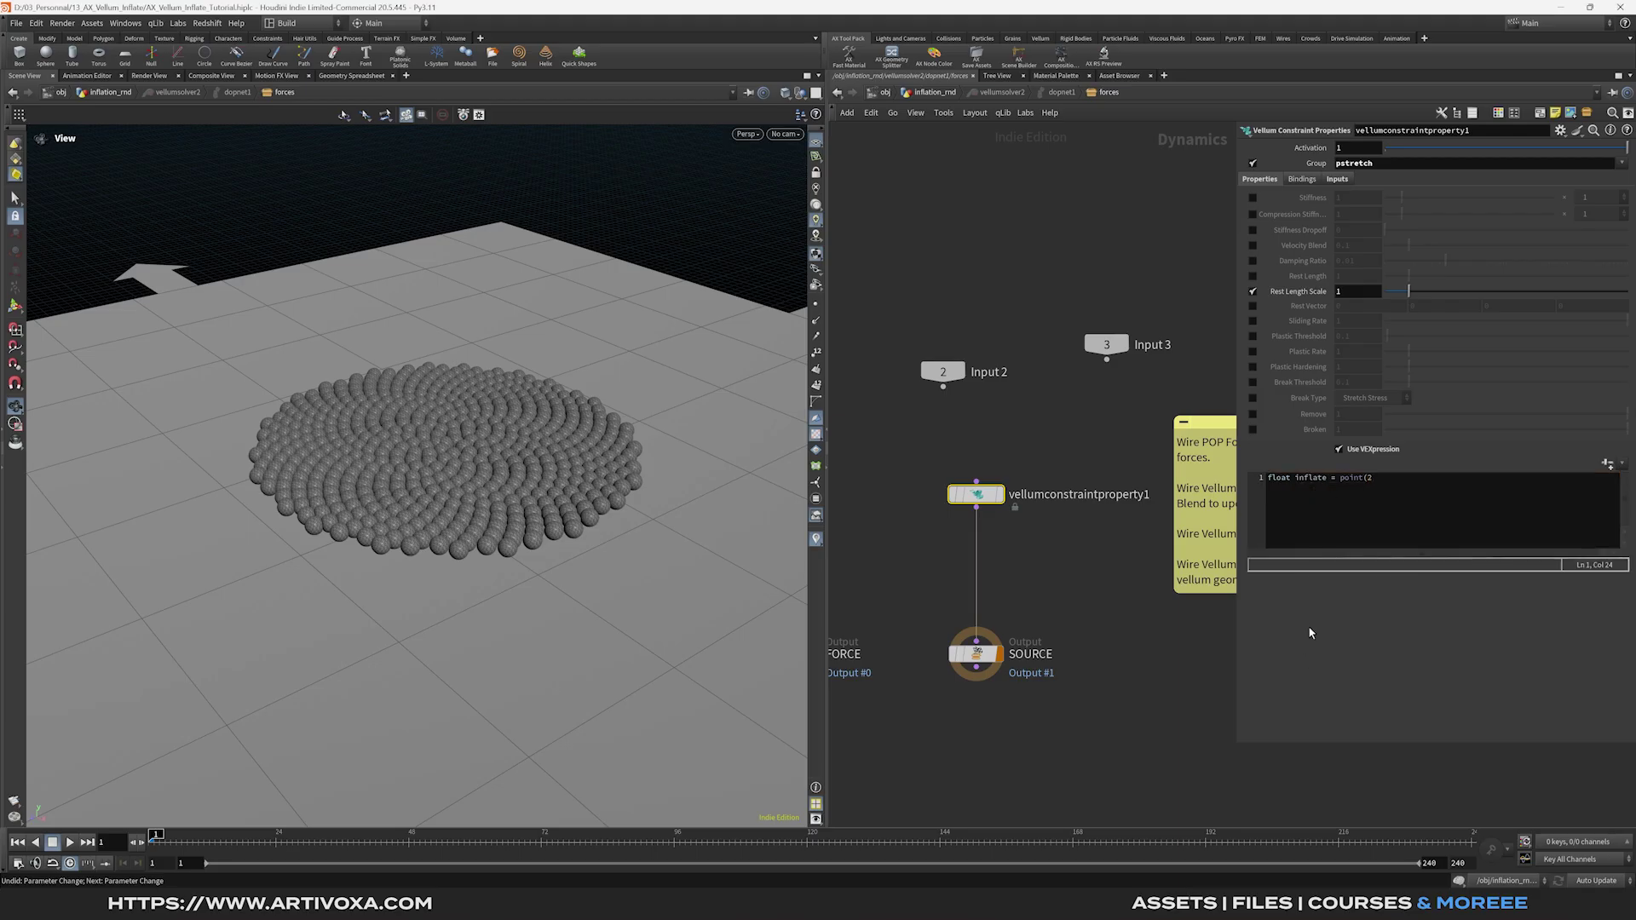
{"action": "left_click", "coordinate": [1337, 180]}
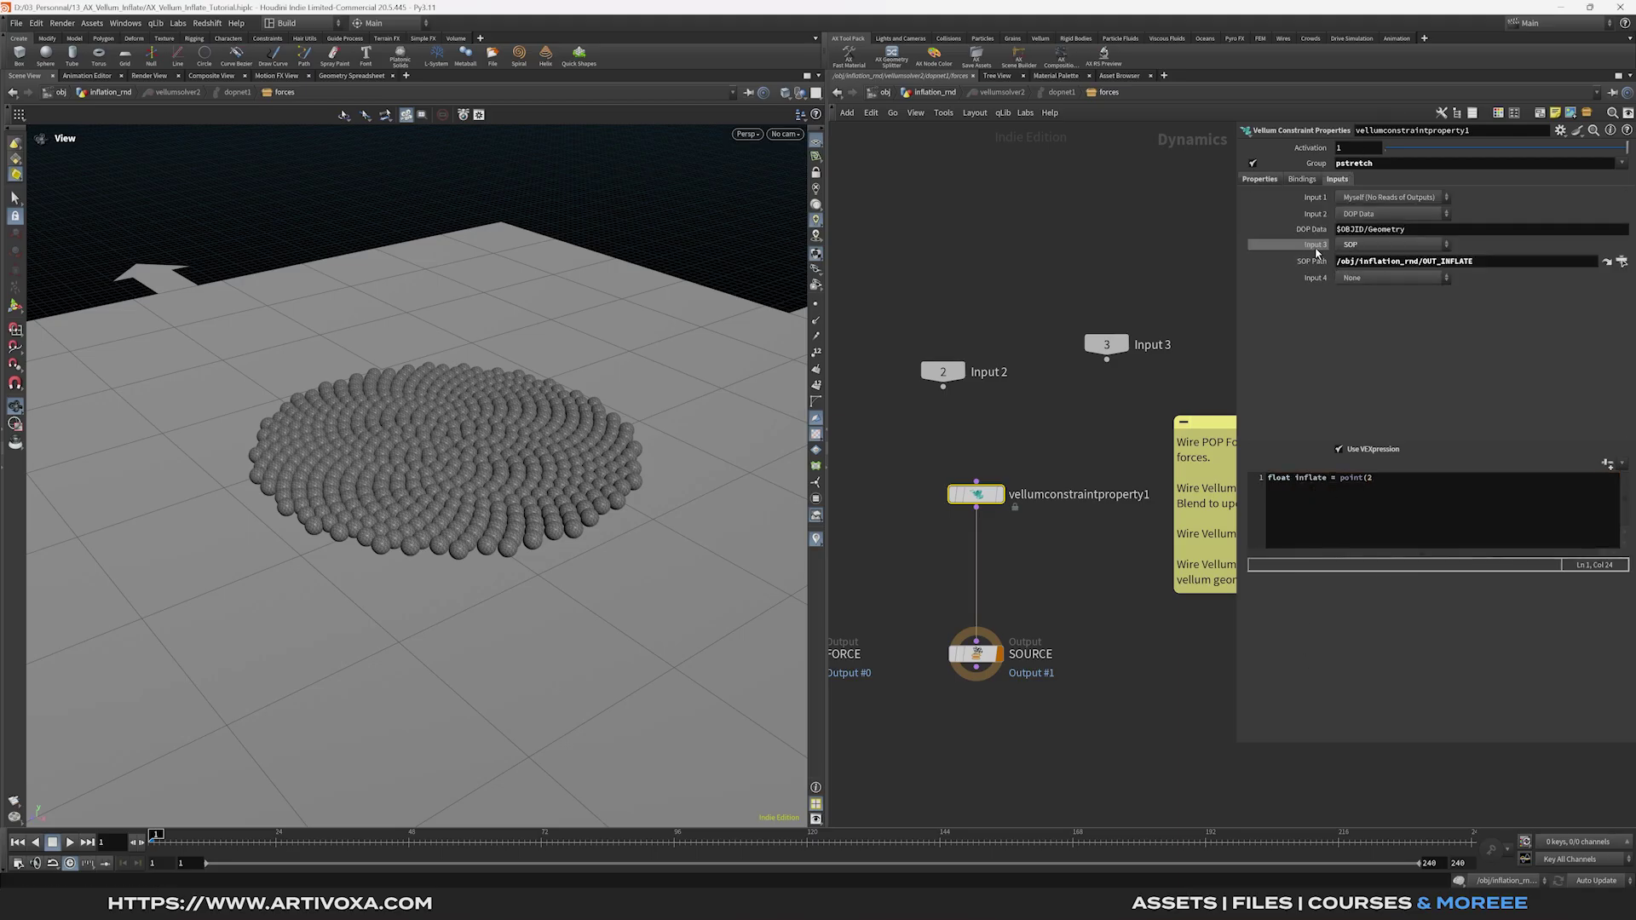
{"action": "left_click", "coordinate": [1262, 180]}
{"action": "type", "text": ", 'inf"}
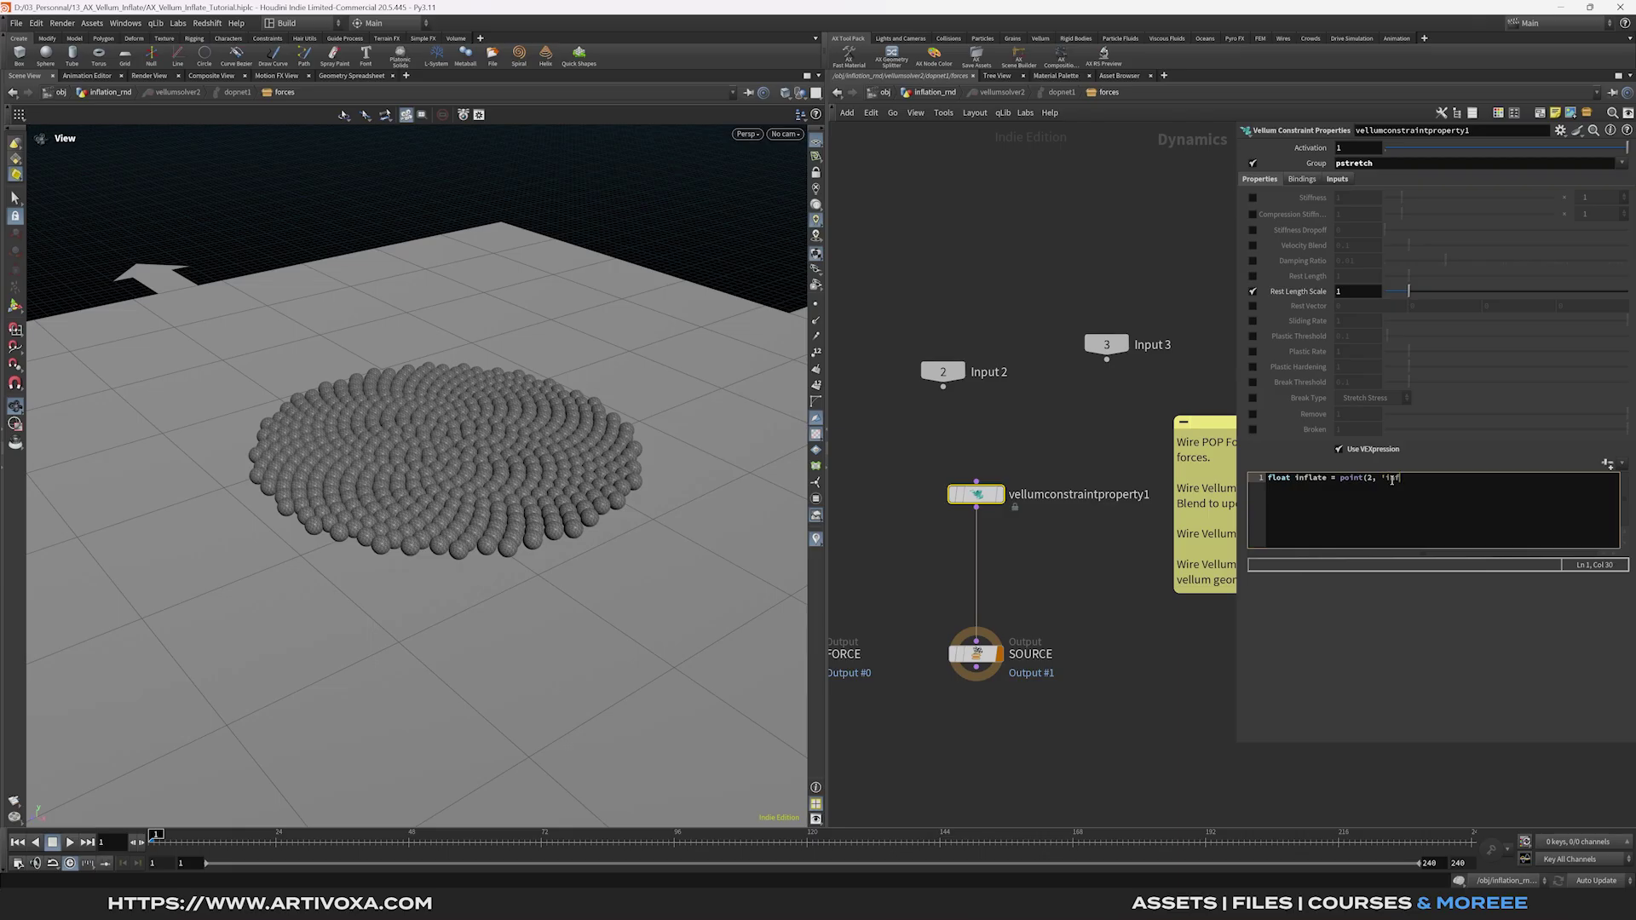
{"action": "type", "text": "late', @ptnum);"}
{"action": "key", "text": "Return"}
{"action": "key", "text": "Return"}
Fit inflate between chf('inflate_min') and chf('inflate_max'), multiply restscale, and create the spare parameters.
{"action": "type", "text": "inflate = fi"}
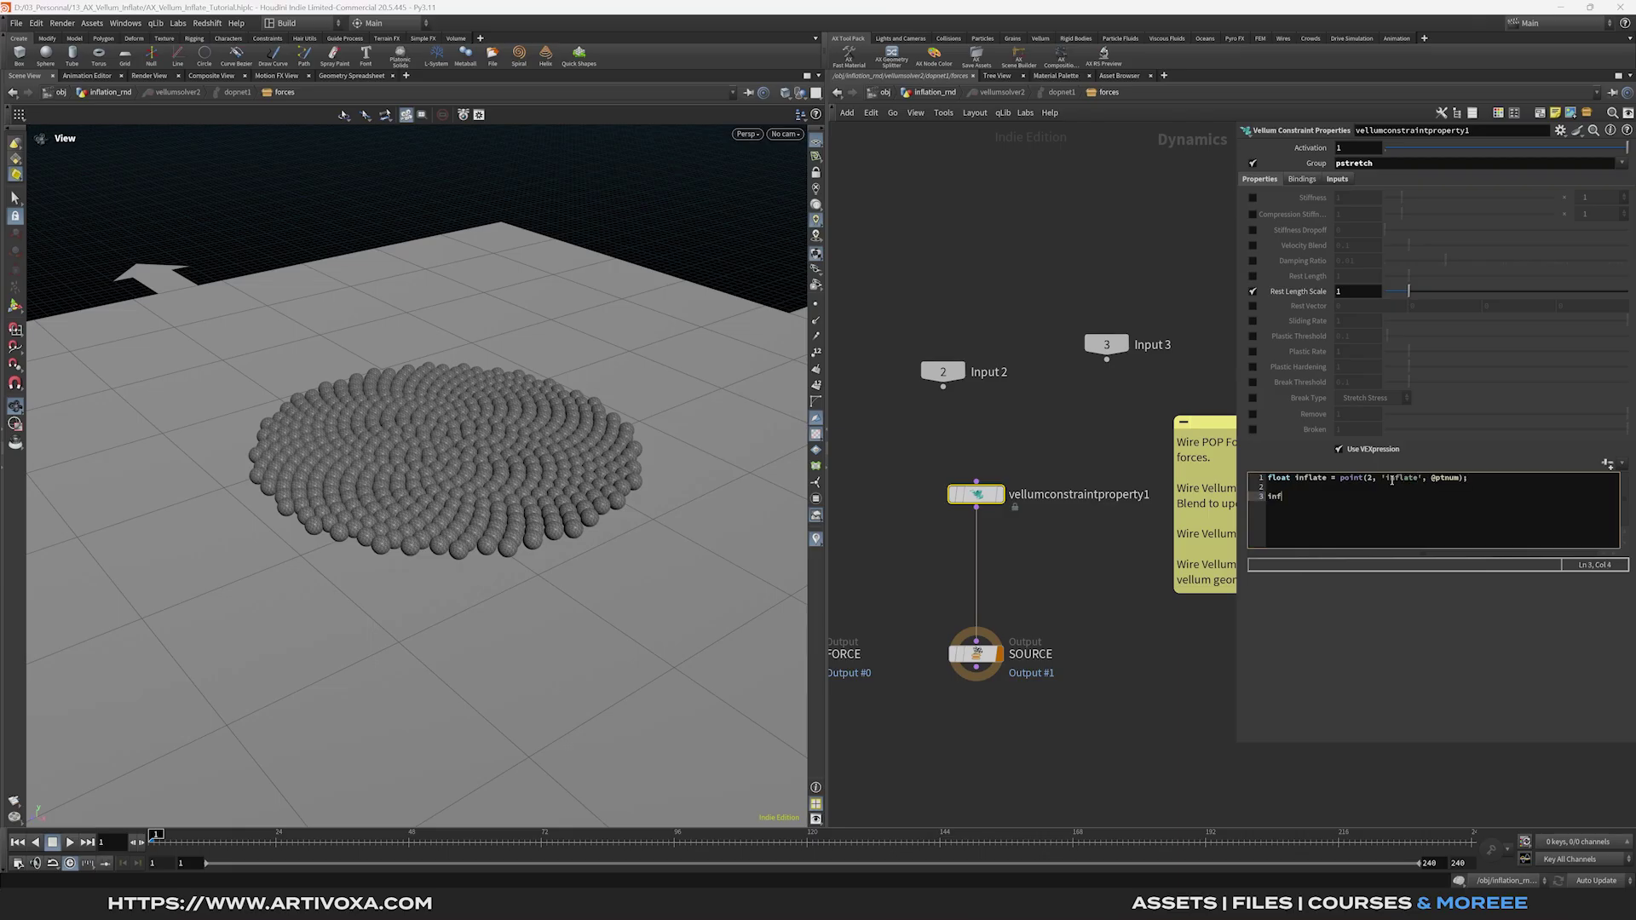
{"action": "type", "text": "t"}
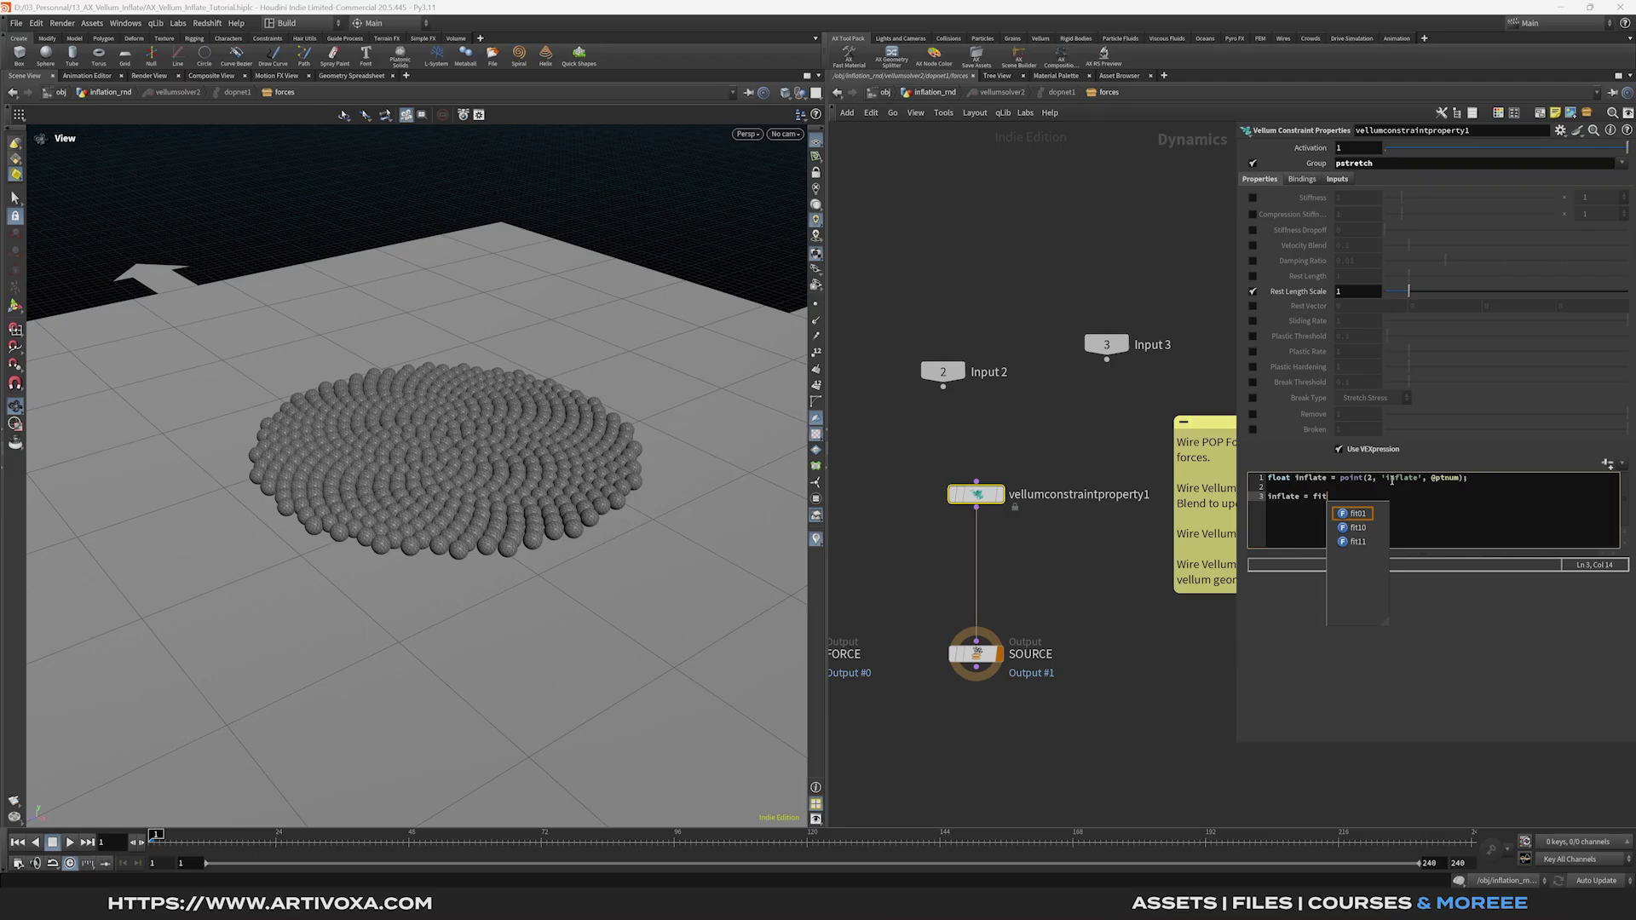
{"action": "type", "text": "(infkate, 0, 1,"}
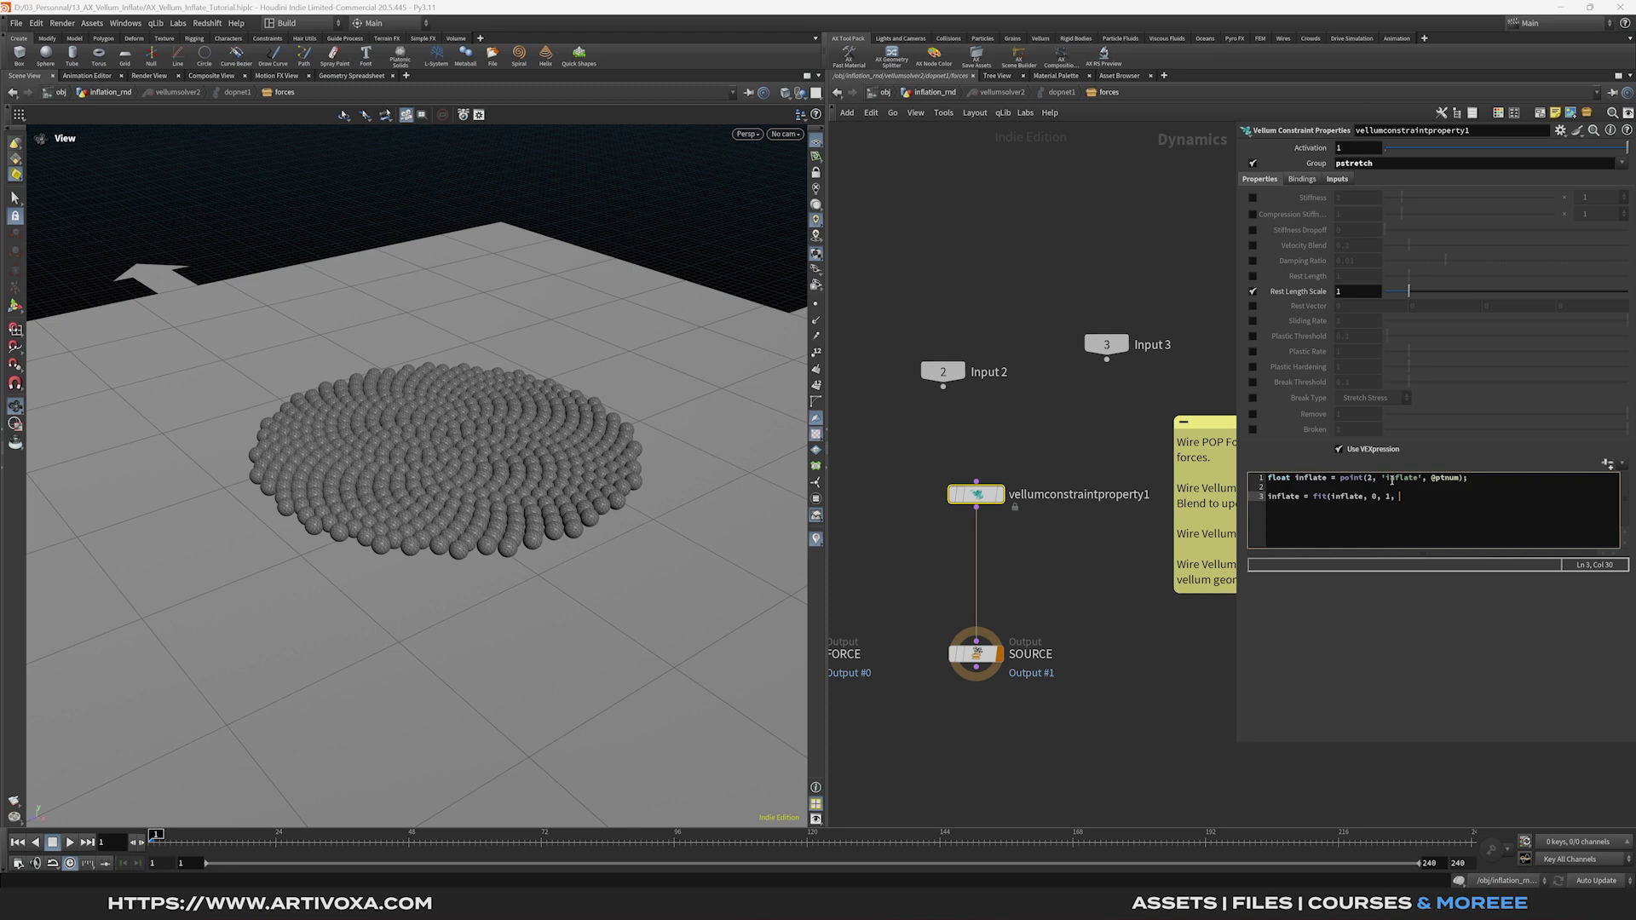
{"action": "type", "text": "chf("}
{"action": "type", "text": "'inflate"}
{"action": "type", "text": "_mint"}
{"action": "type", "text": "o,f"}
{"action": "type", "text": "chf('inflate_max'));"}
{"action": "key", "text": "Return"}
{"action": "key", "text": "Return"}
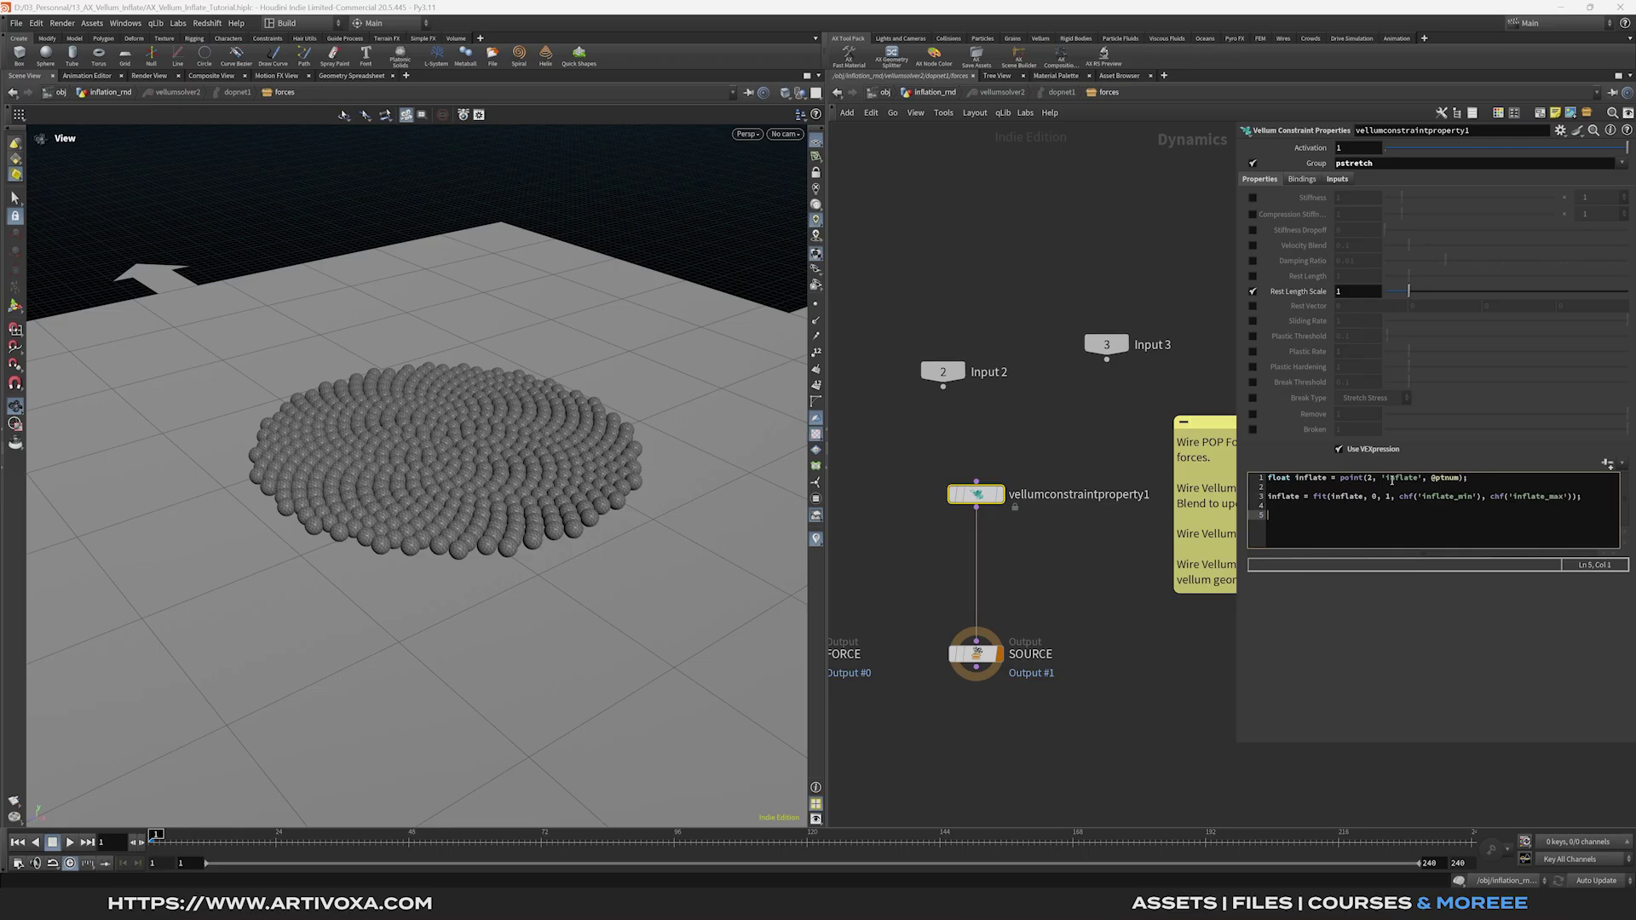
{"action": "type", "text": "restscale *= inflate;"}
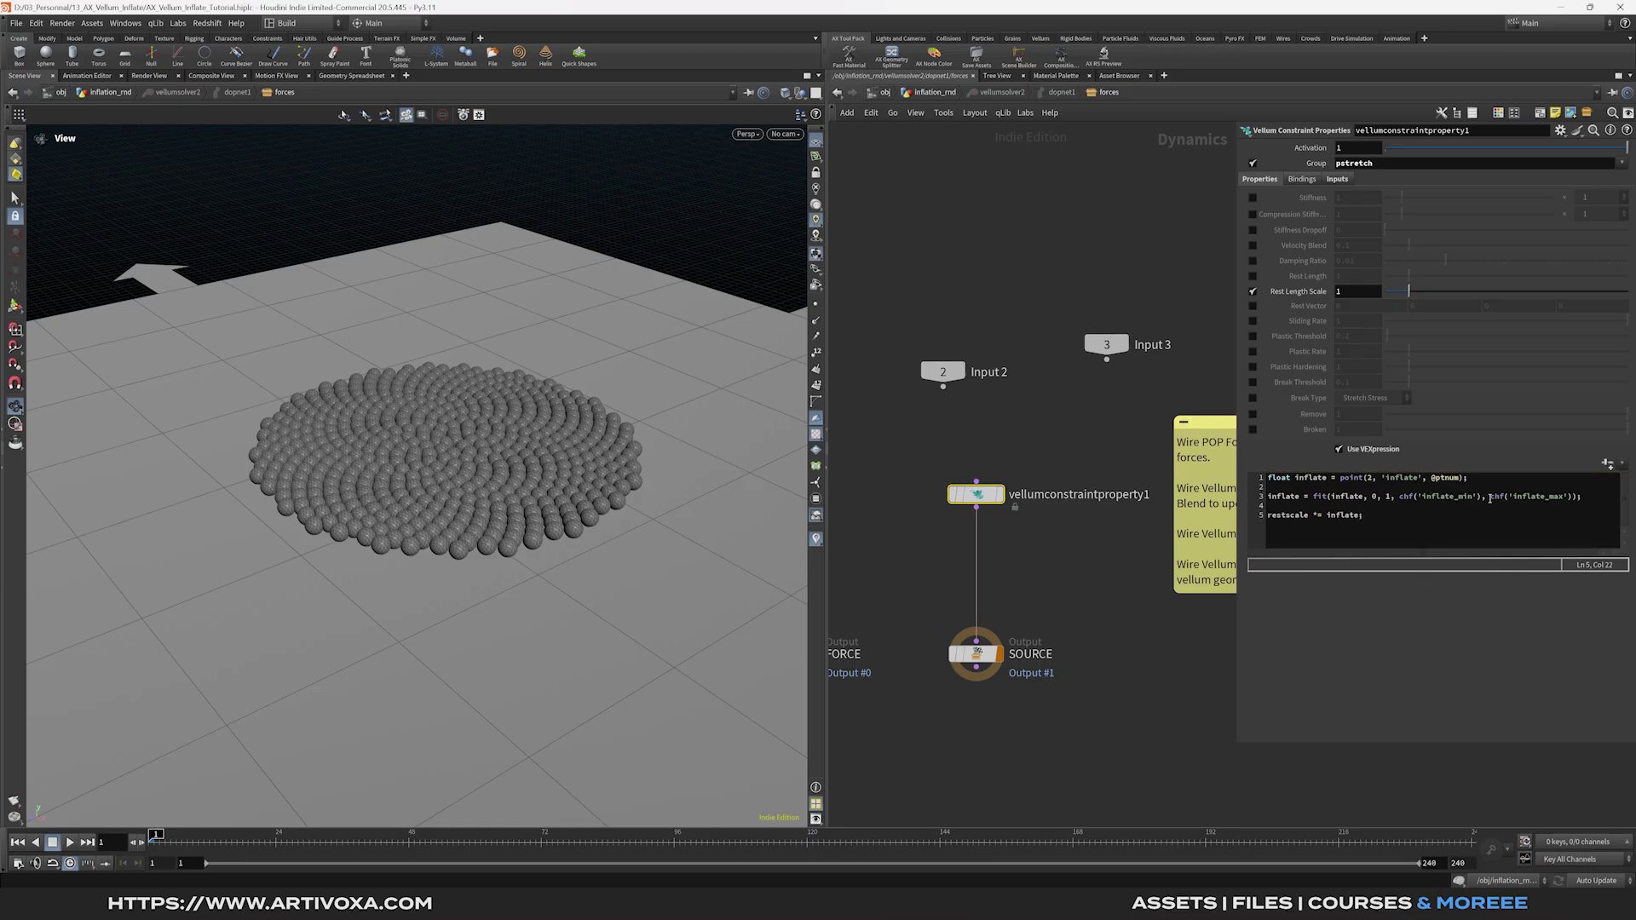
{"action": "left_click", "coordinate": [1607, 464]}
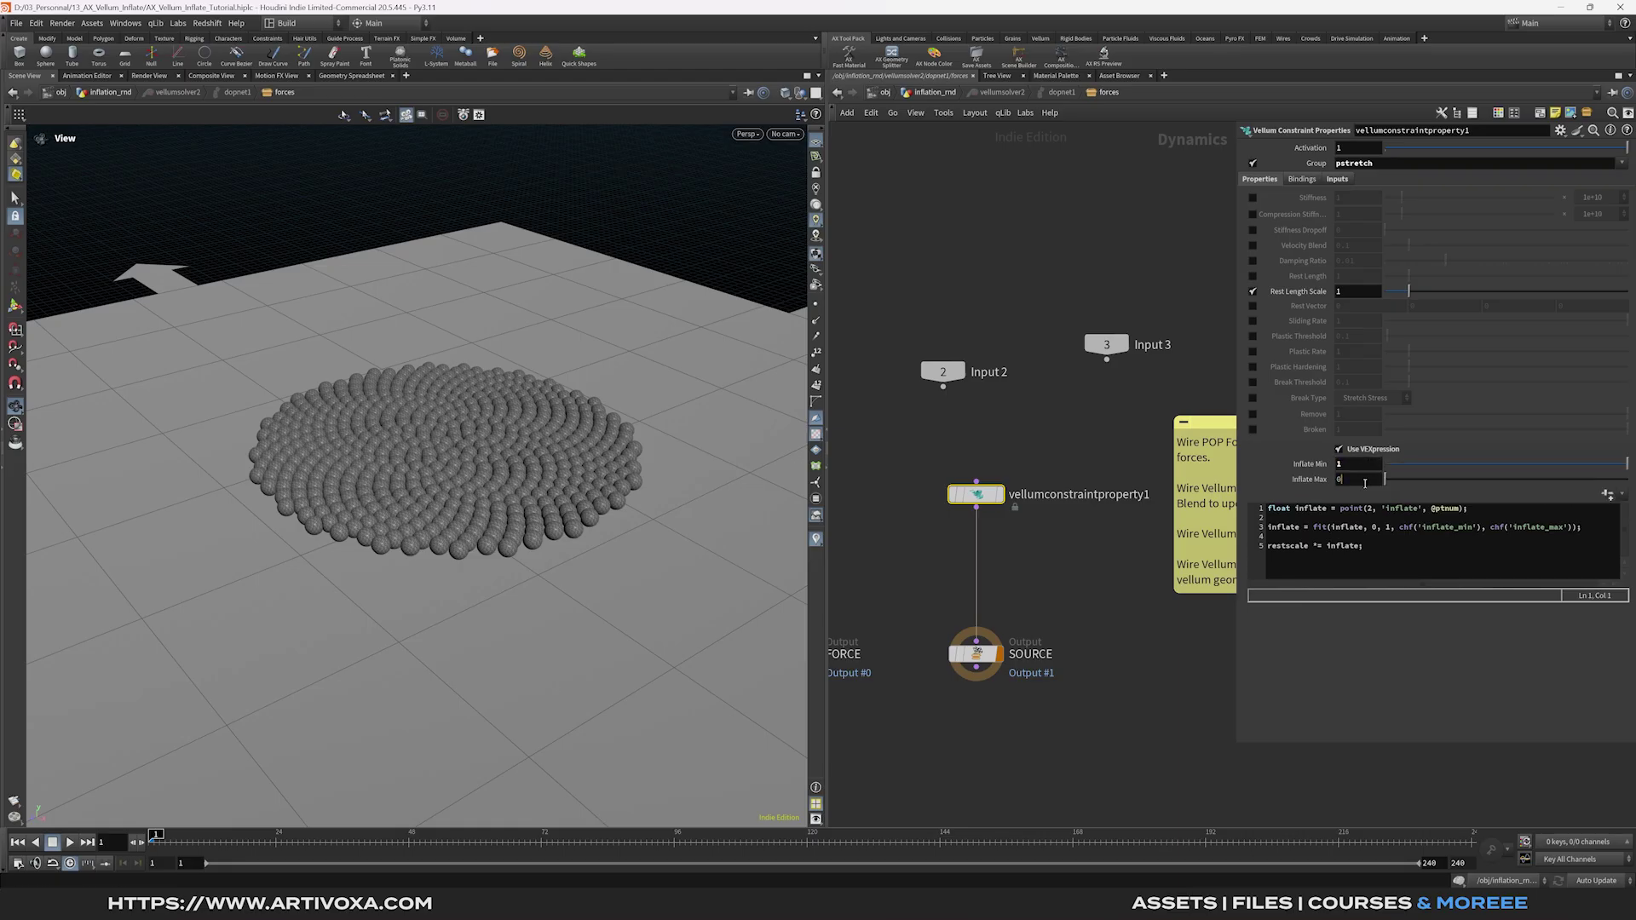
Check vellumcloth2's constraint settings in inflation_rnd, then return to the forces network.
{"action": "left_click", "coordinate": [976, 654]}
{"action": "middle_click_drag", "start_coordinate": [1046, 444], "coordinate": [1065, 429]}
{"action": "left_click", "coordinate": [996, 479]}
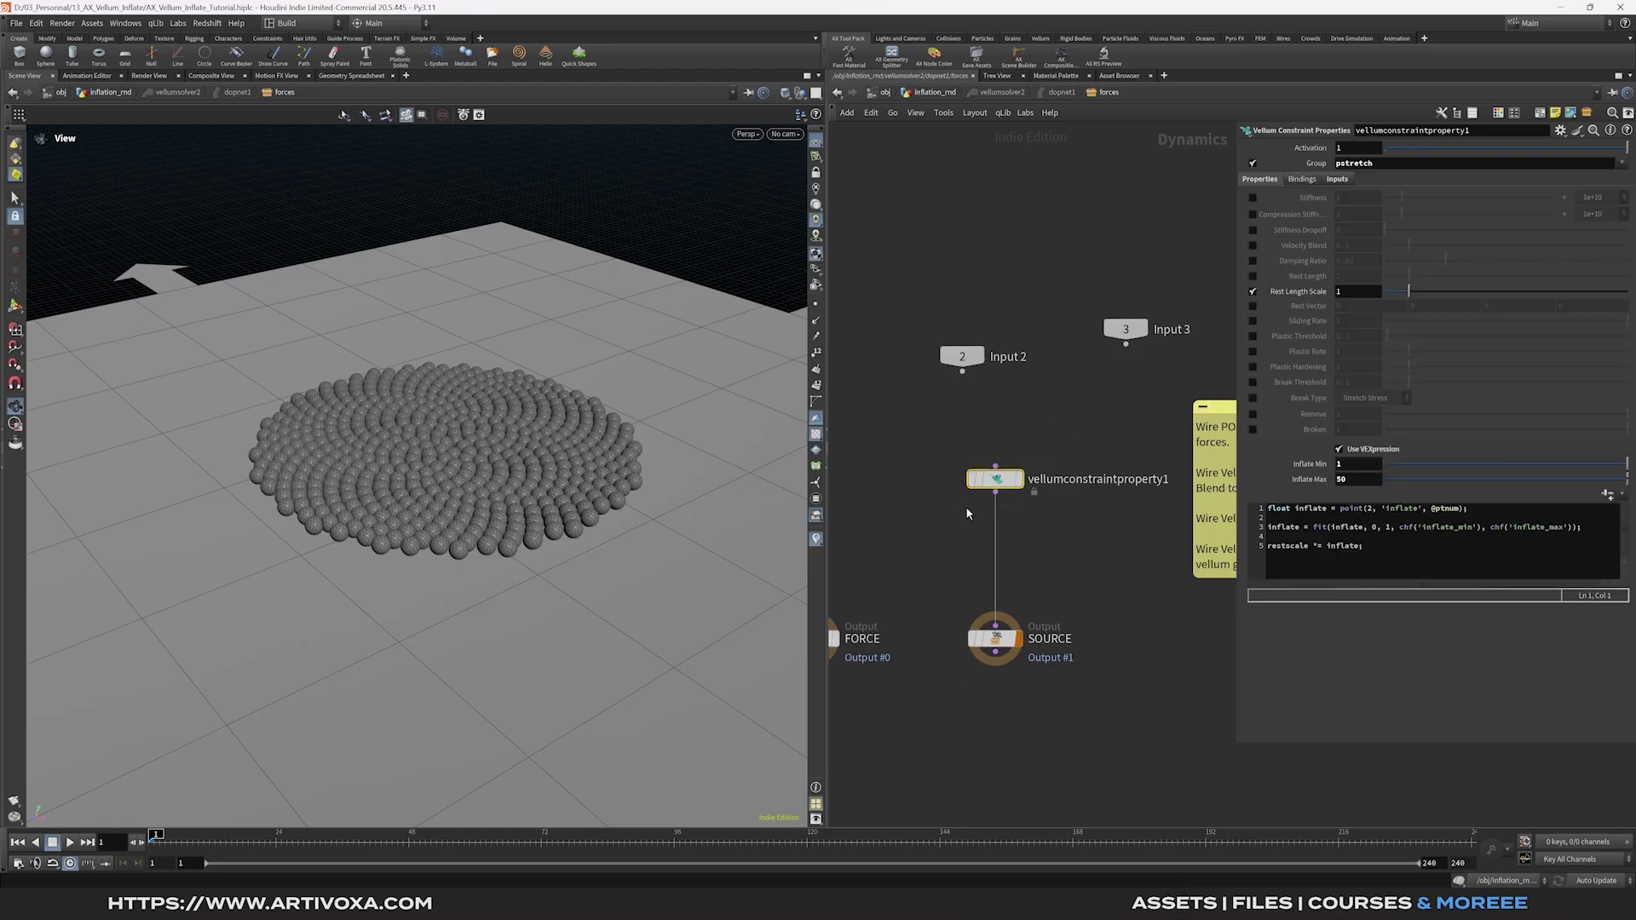
{"action": "left_click", "coordinate": [935, 93]}
{"action": "left_click", "coordinate": [1066, 443]}
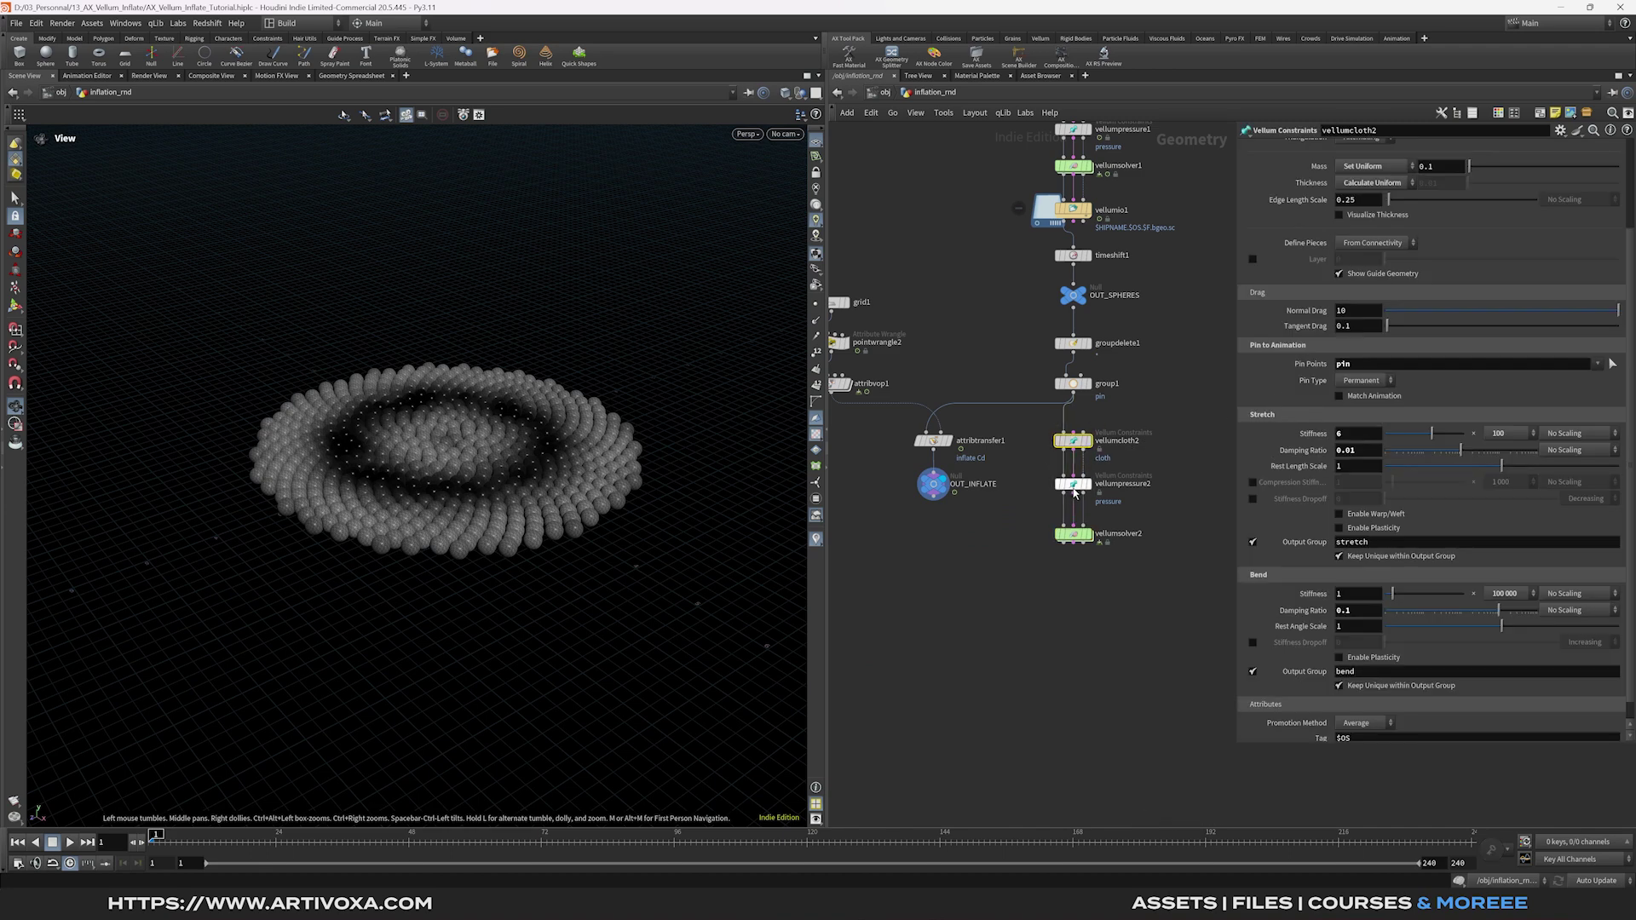
{"action": "left_click", "coordinate": [1073, 534]}
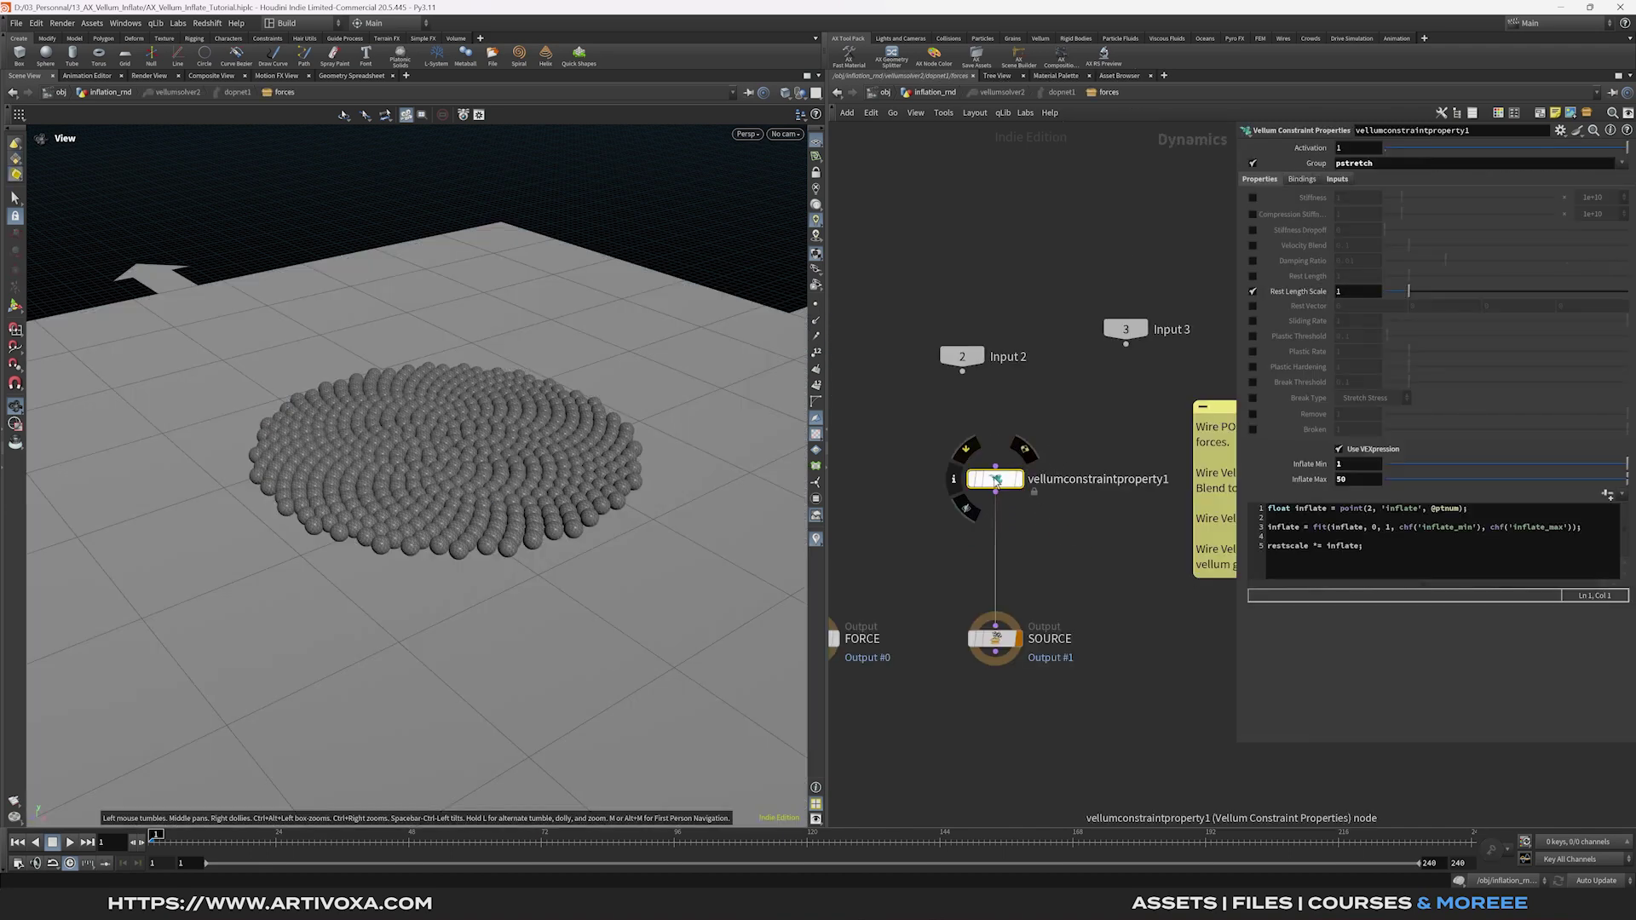
Duplicate the constraint property node into the wire, targeting group stretch with Inflate Max 4.
{"action": "left_click_drag", "start_coordinate": [996, 482], "coordinate": [995, 547], "text": "alt"}
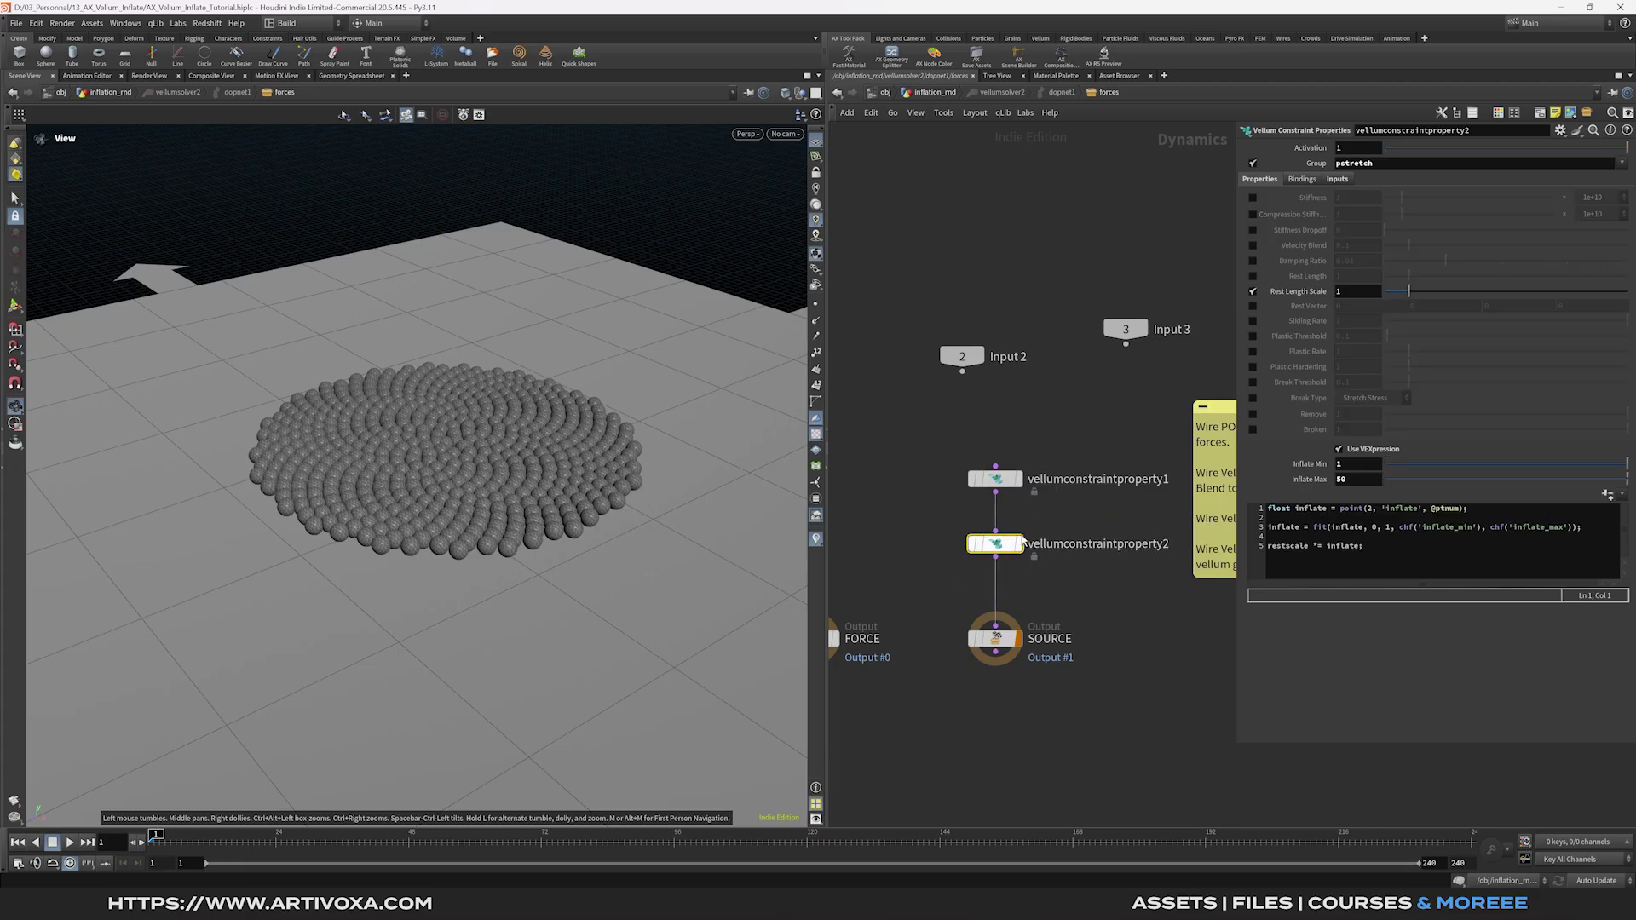
{"action": "double_click", "coordinate": [1525, 165]}
{"action": "key", "text": "BackSpace"}
{"action": "key", "text": "Return"}
{"action": "left_click", "coordinate": [1621, 163]}
{"action": "left_click", "coordinate": [1609, 205]}
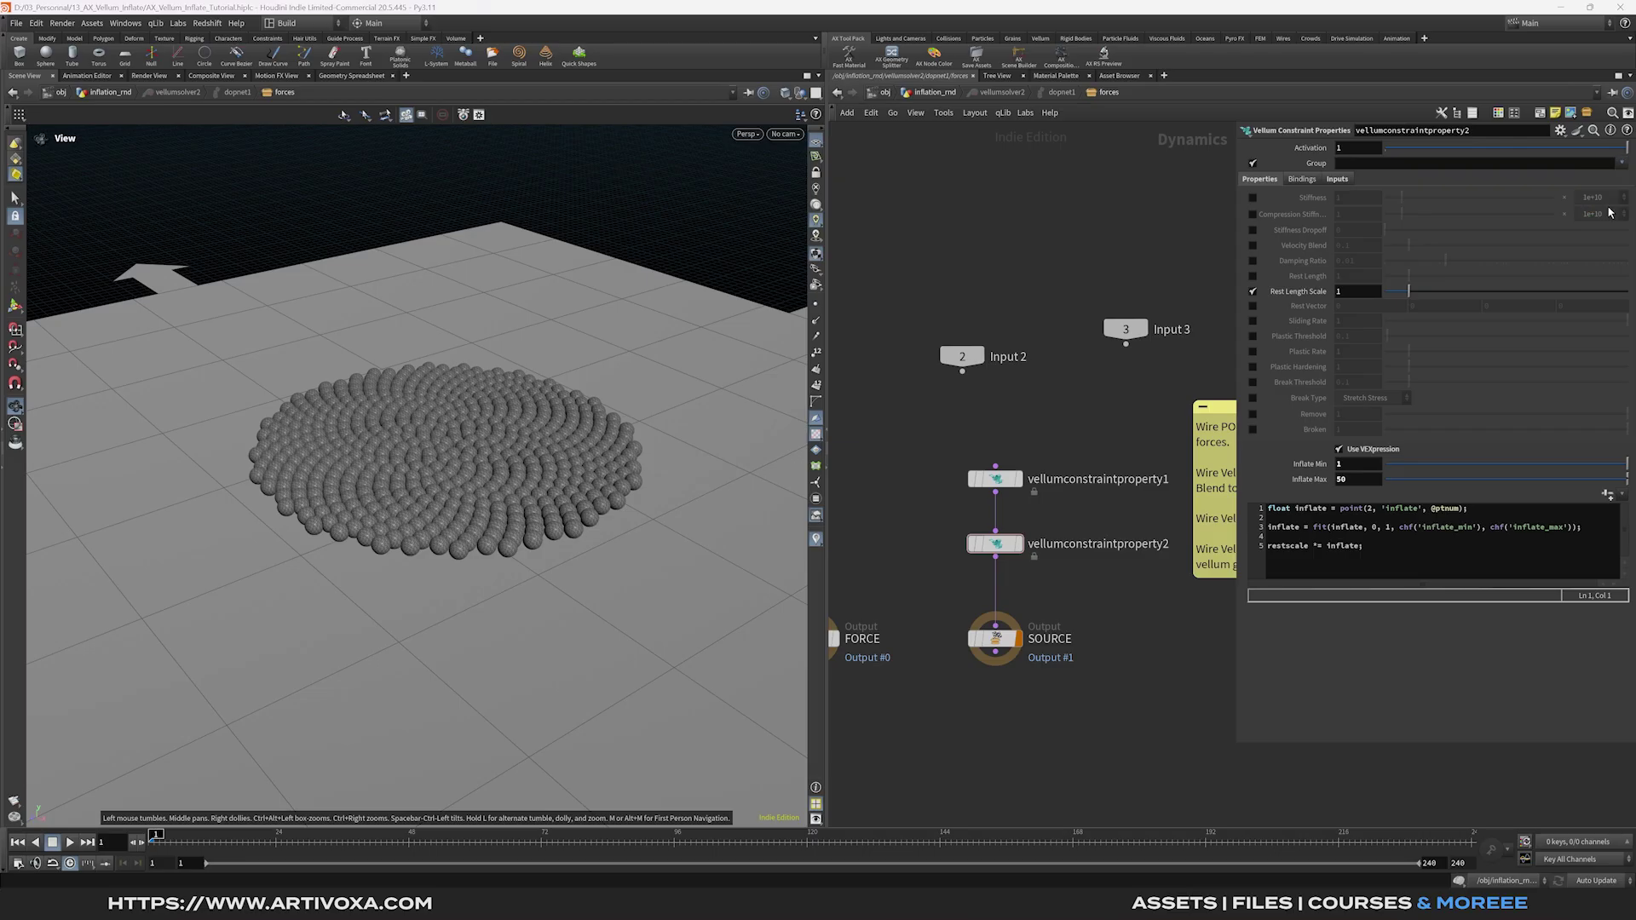
{"action": "double_click", "coordinate": [1355, 479]}
{"action": "type", "text": "4"}
{"action": "key", "text": "Return"}
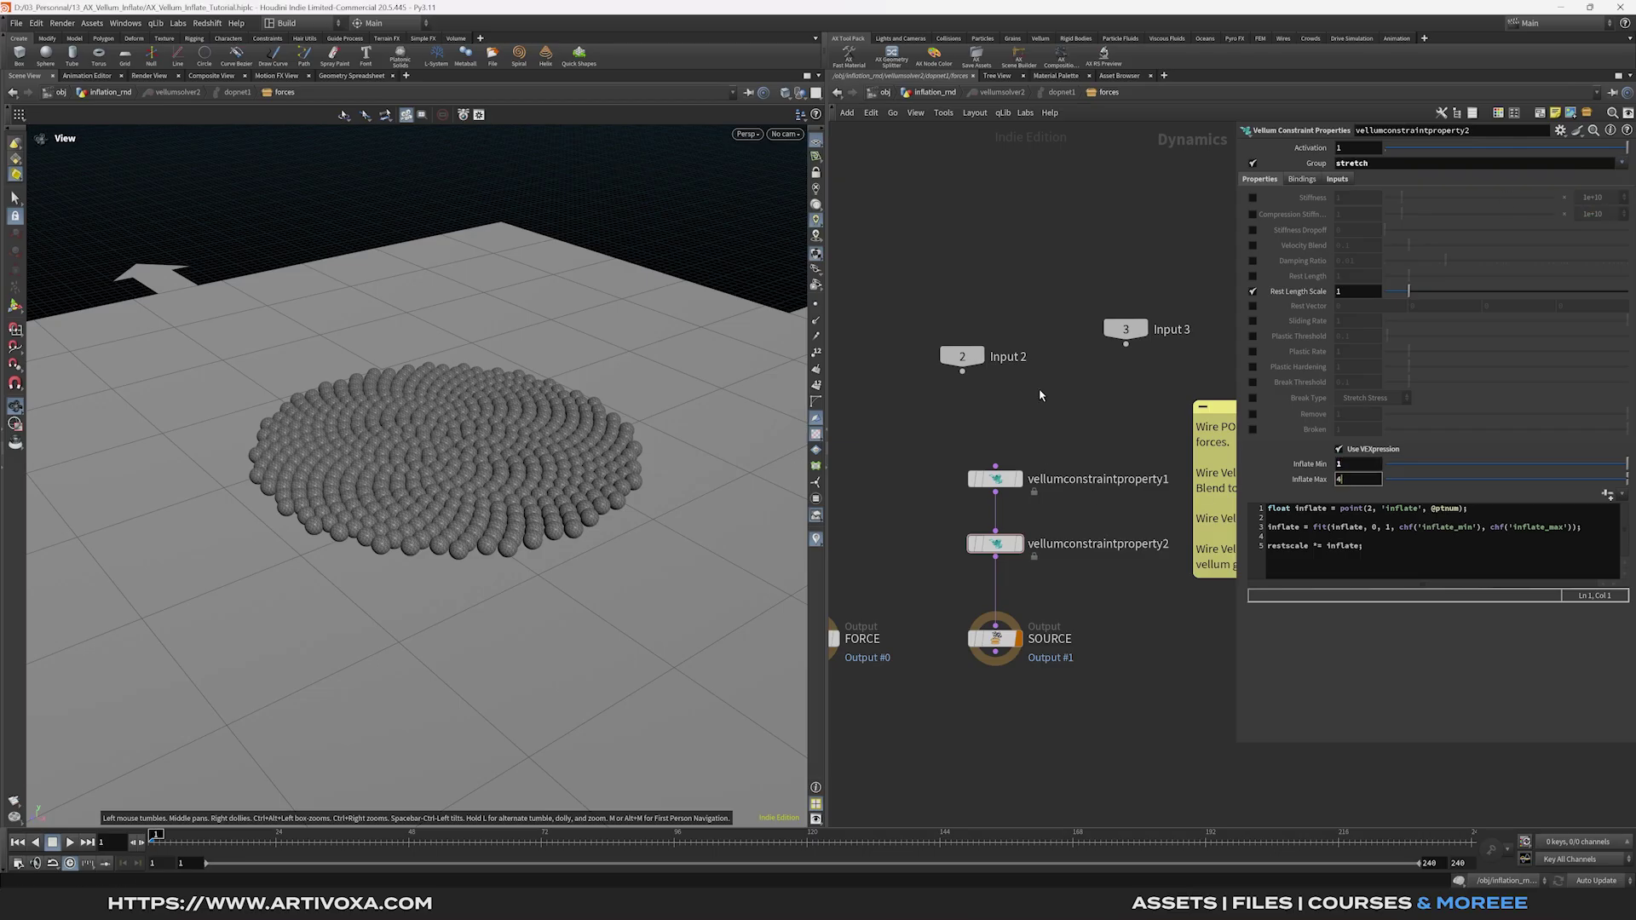
Add a SOP Solver node to the forces network.
{"action": "middle_click_drag", "start_coordinate": [1045, 416], "coordinate": [1039, 460]}
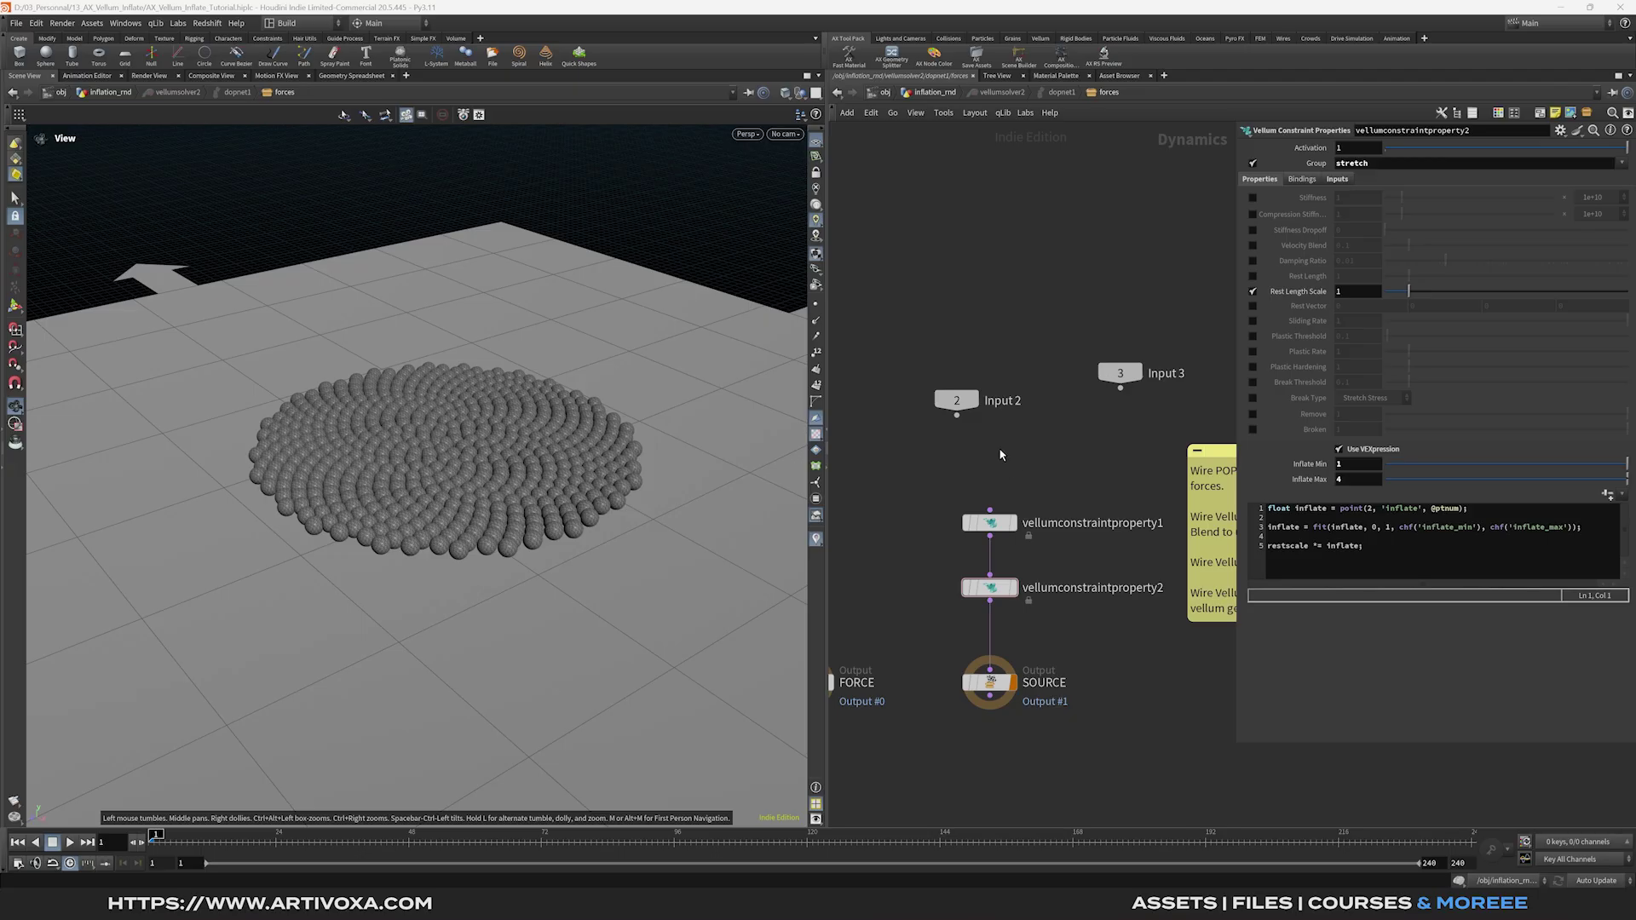
{"action": "key", "text": "Tab"}
{"action": "type", "text": "sop"}
{"action": "left_click", "coordinate": [1147, 506]}
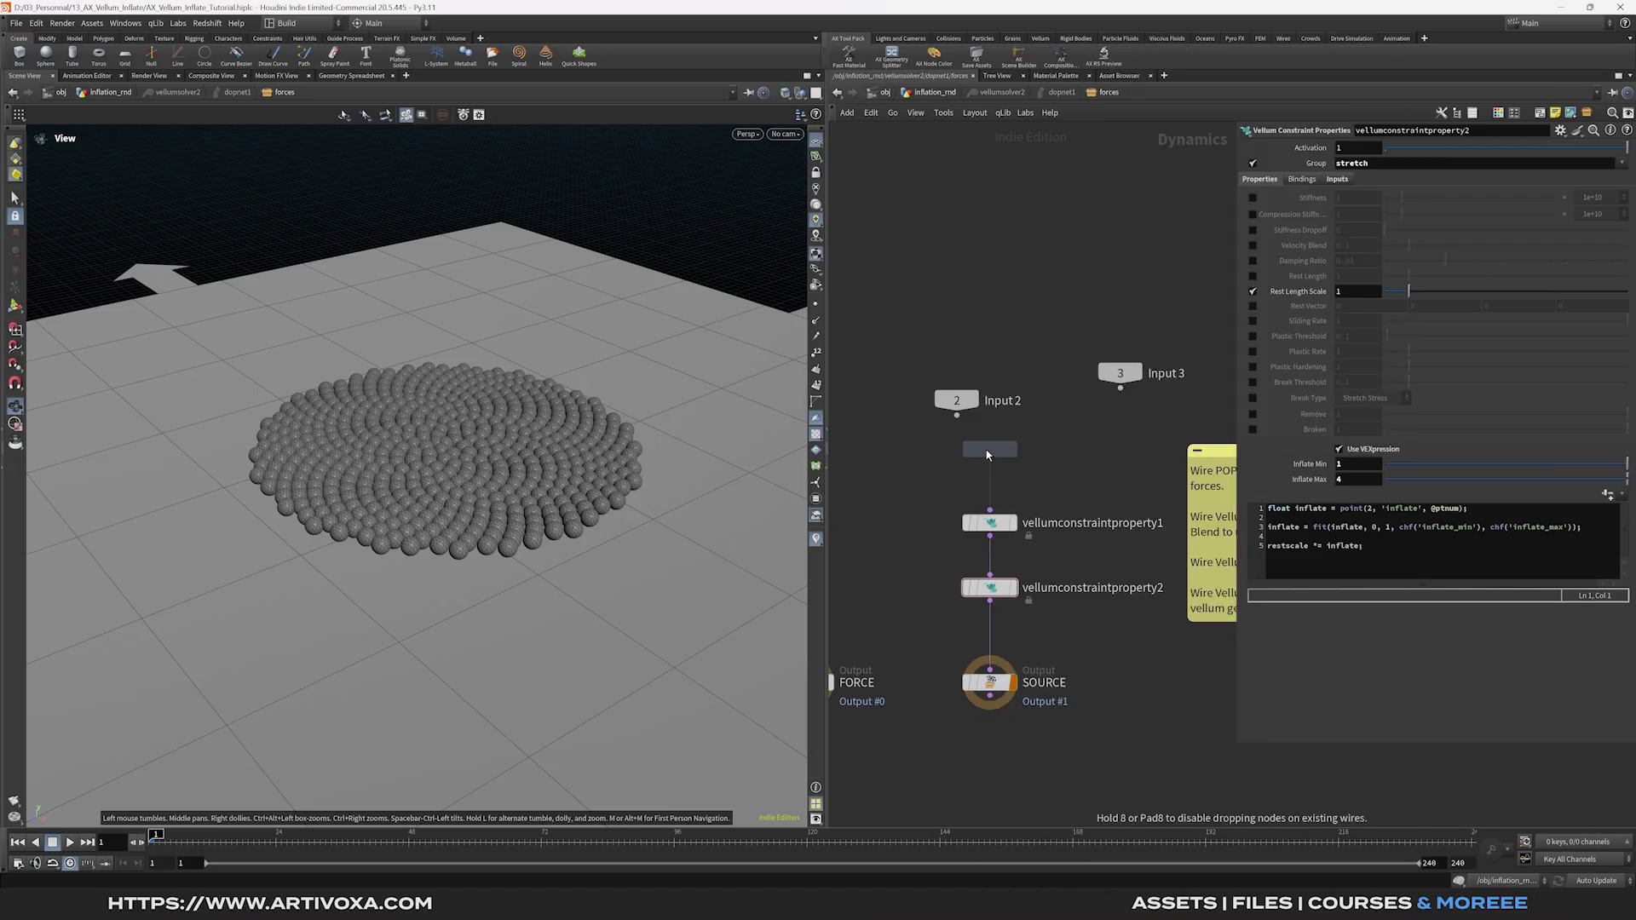
Place the SOP Solver and inside it add an Object Merge of /obj/inflation_rnd/OUT_INFLATE.
{"action": "left_click", "coordinate": [980, 440]}
{"action": "double_click", "coordinate": [993, 445]}
{"action": "left_click_drag", "start_coordinate": [987, 499], "coordinate": [986, 674]}
{"action": "key", "text": "Tab"}
{"action": "mouse_move", "coordinate": [1091, 839]}
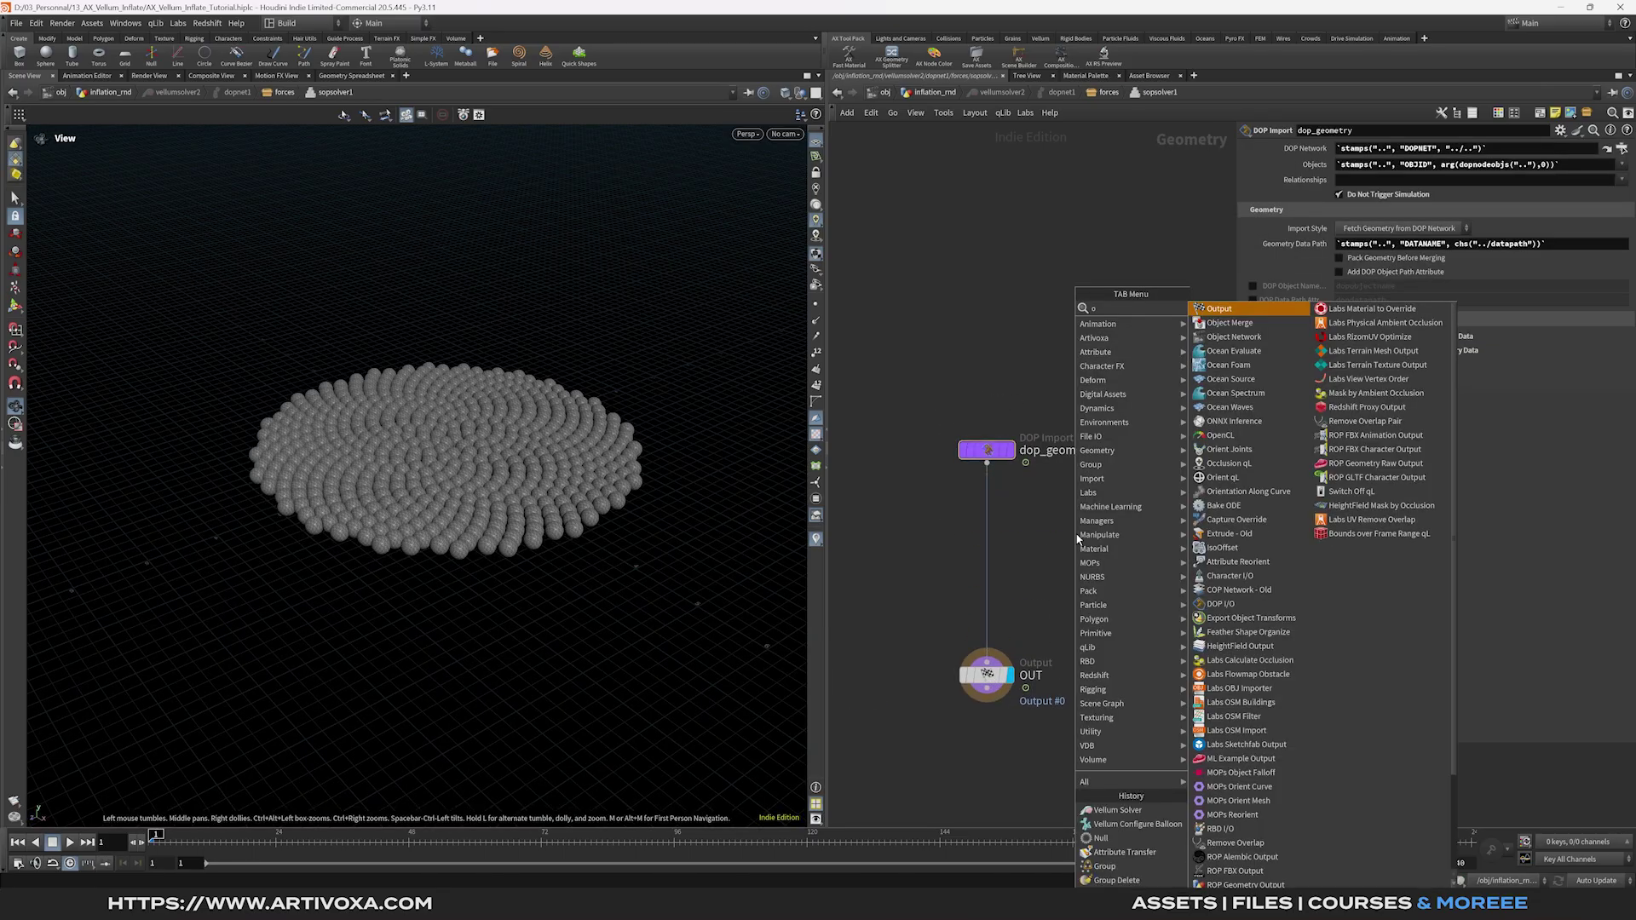
{"action": "left_click", "coordinate": [1278, 597]}
{"action": "left_click", "coordinate": [1089, 528]}
{"action": "left_click", "coordinate": [1423, 185]}
{"action": "type", "text": "/obj/inflation_rnd/OUT_INFLATE"}
{"action": "key", "text": "Return"}
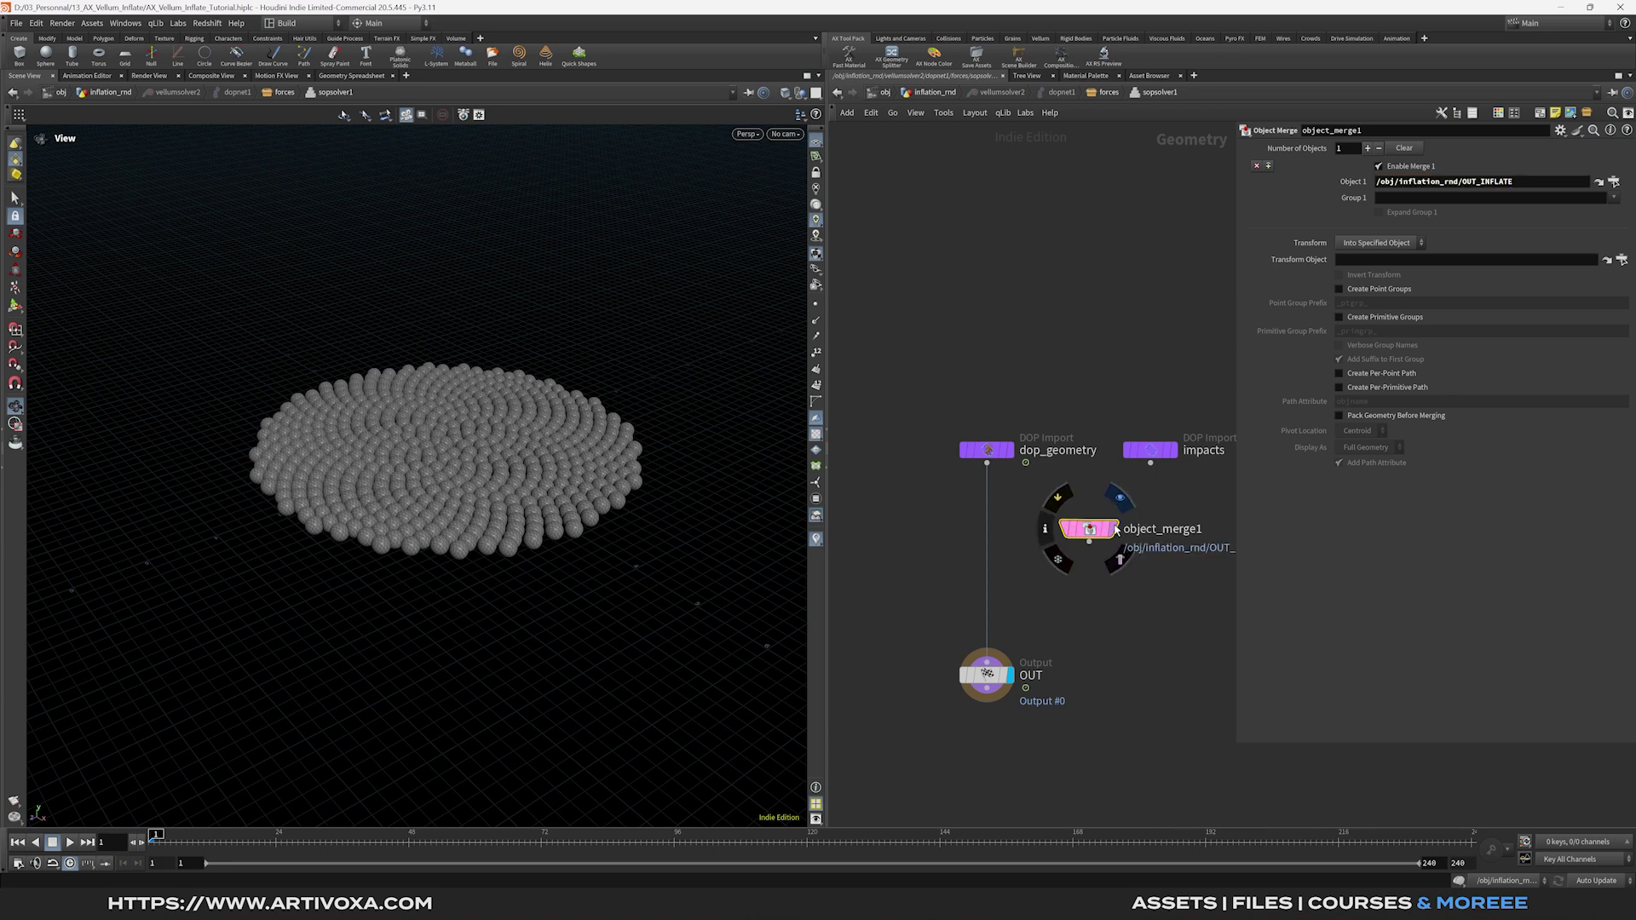
{"action": "left_click", "coordinate": [1108, 529]}
{"action": "scroll", "coordinate": [1070, 554], "scroll_direction": "up", "scroll_amount": 2}
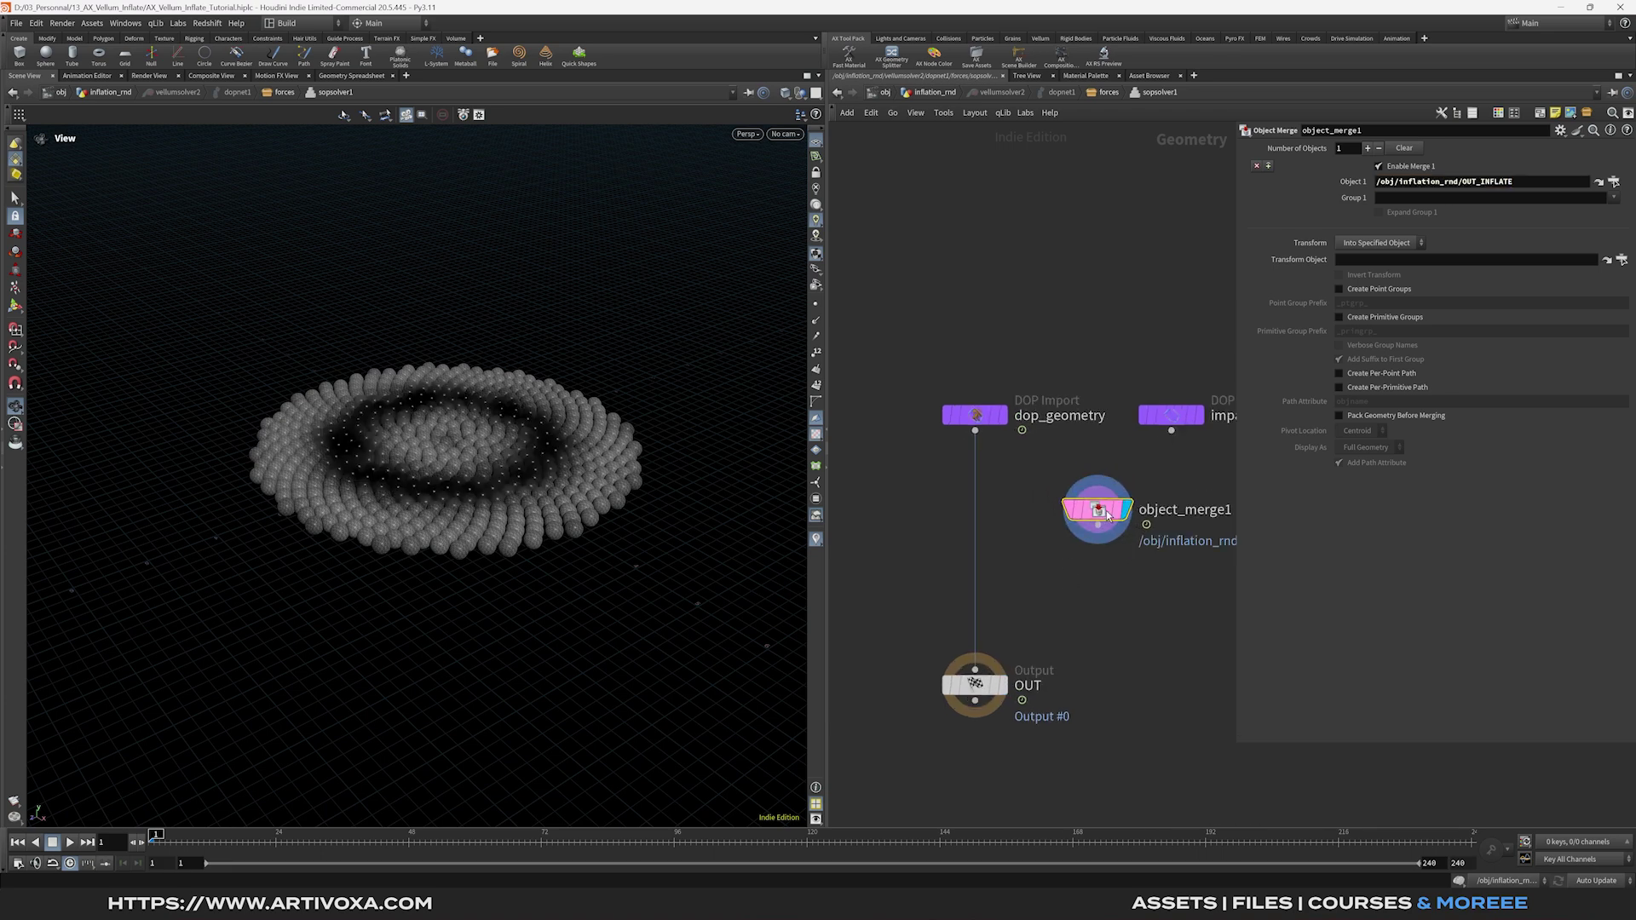
Wire an Attribute Transfer from the sim geometry and merged OUT_INFLATE, transferring inflate and Cd.
{"action": "key", "text": "Tab"}
{"action": "type", "text": "attribtrans"}
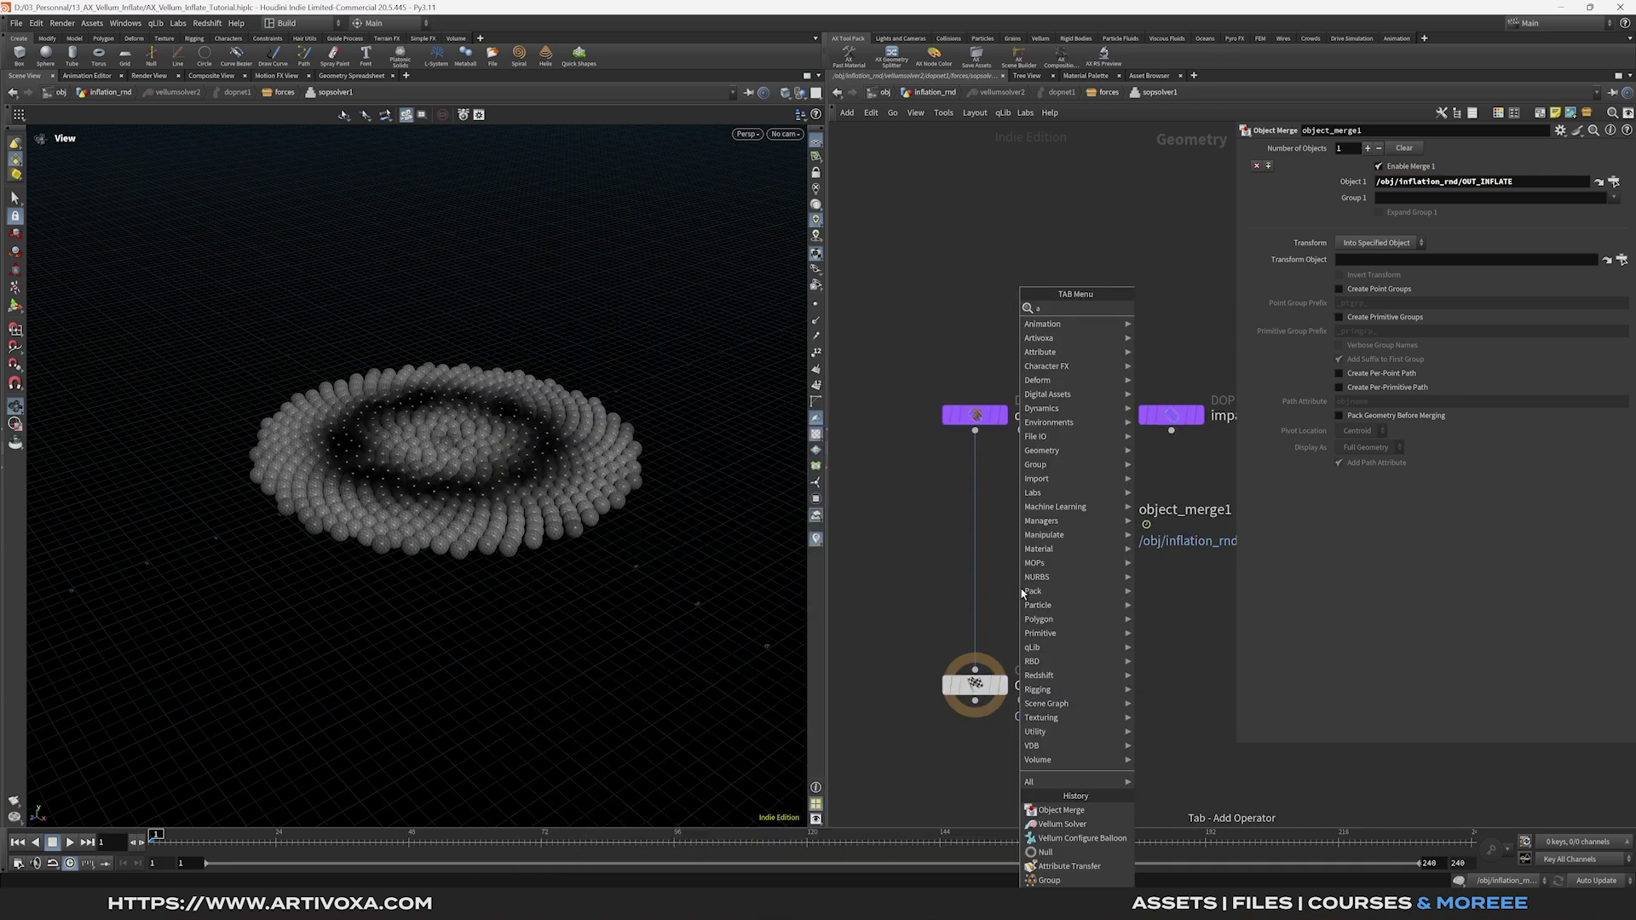
{"action": "key", "text": "Return"}
{"action": "left_click_drag", "start_coordinate": [975, 430], "coordinate": [1007, 571]}
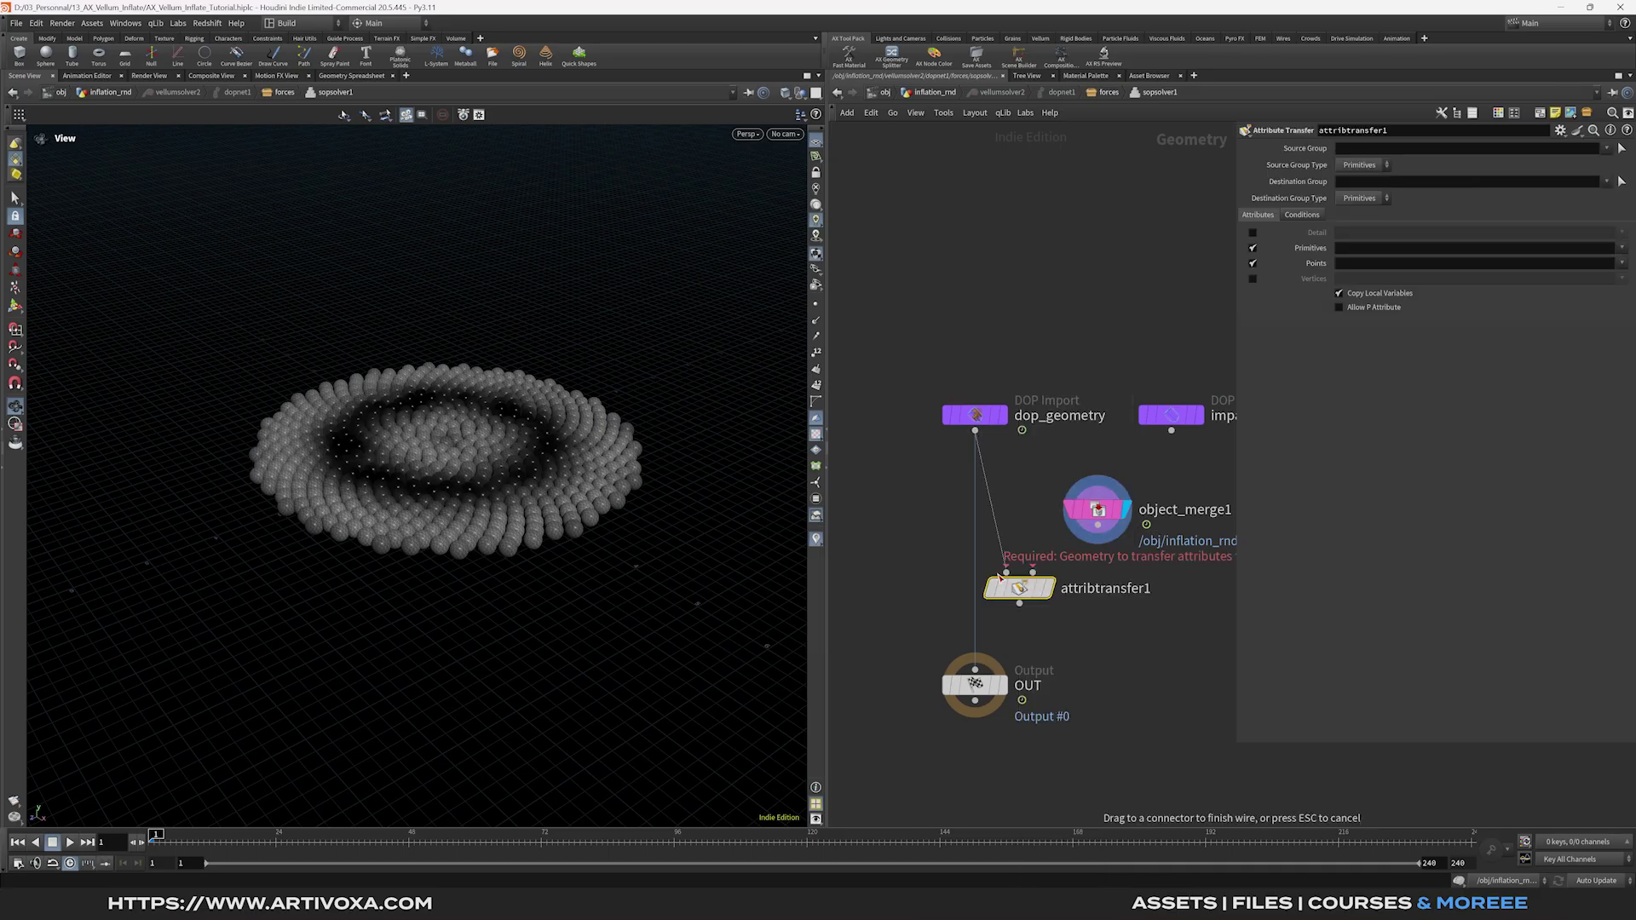
{"action": "left_click_drag", "start_coordinate": [1098, 526], "coordinate": [975, 594]}
{"action": "left_click", "coordinate": [959, 591]}
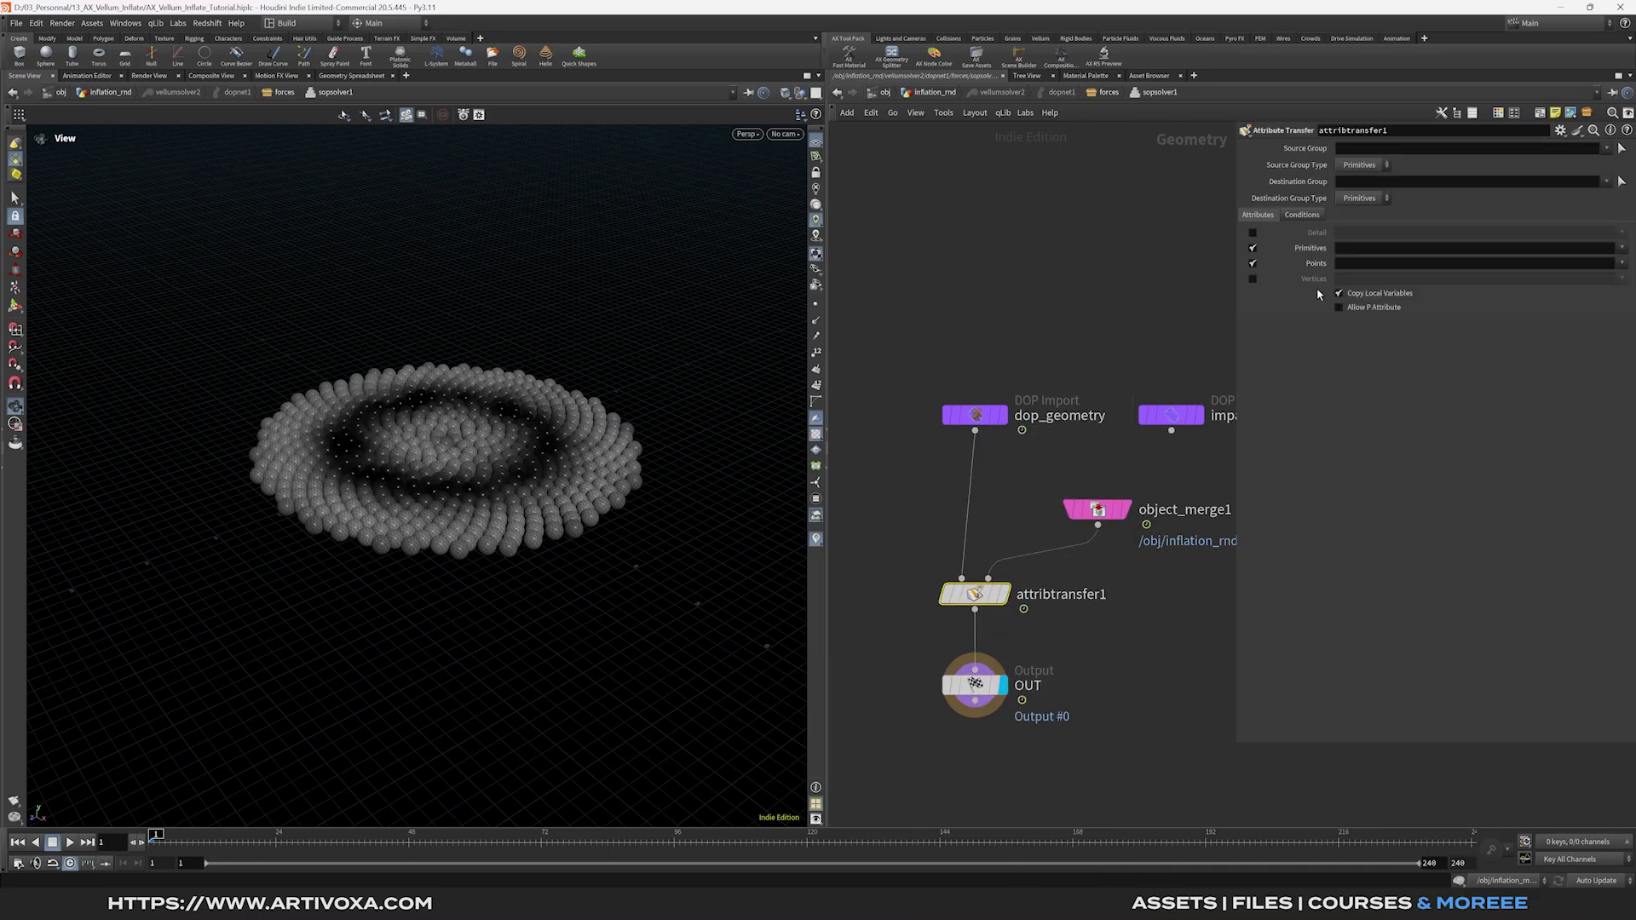
{"action": "left_click", "coordinate": [1622, 264]}
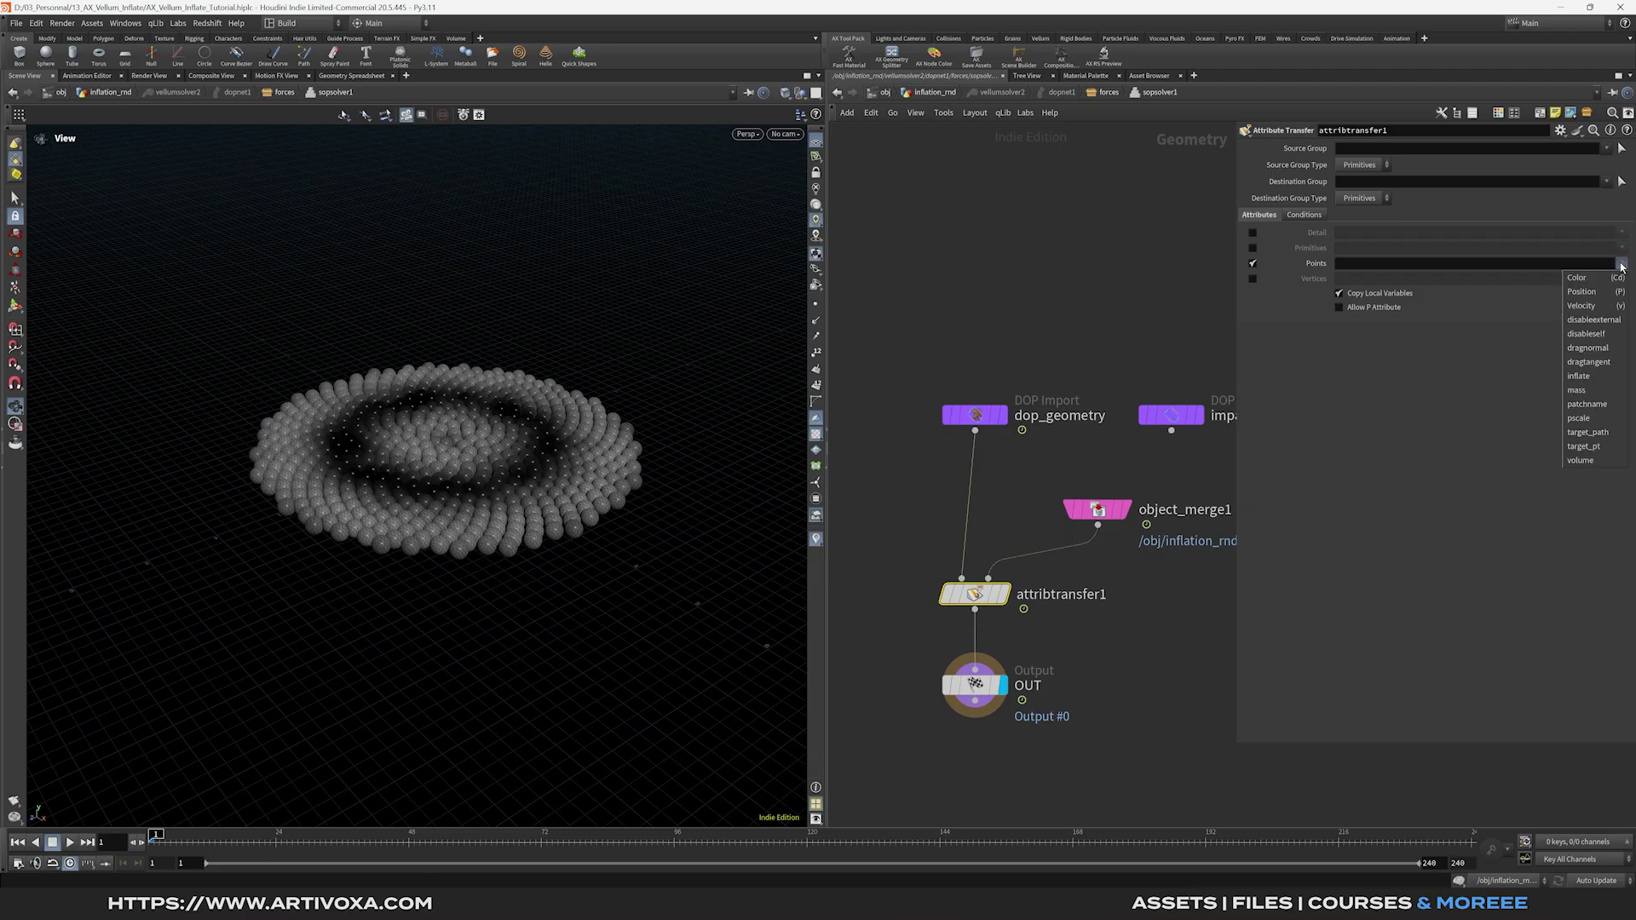
{"action": "left_click", "coordinate": [1594, 377]}
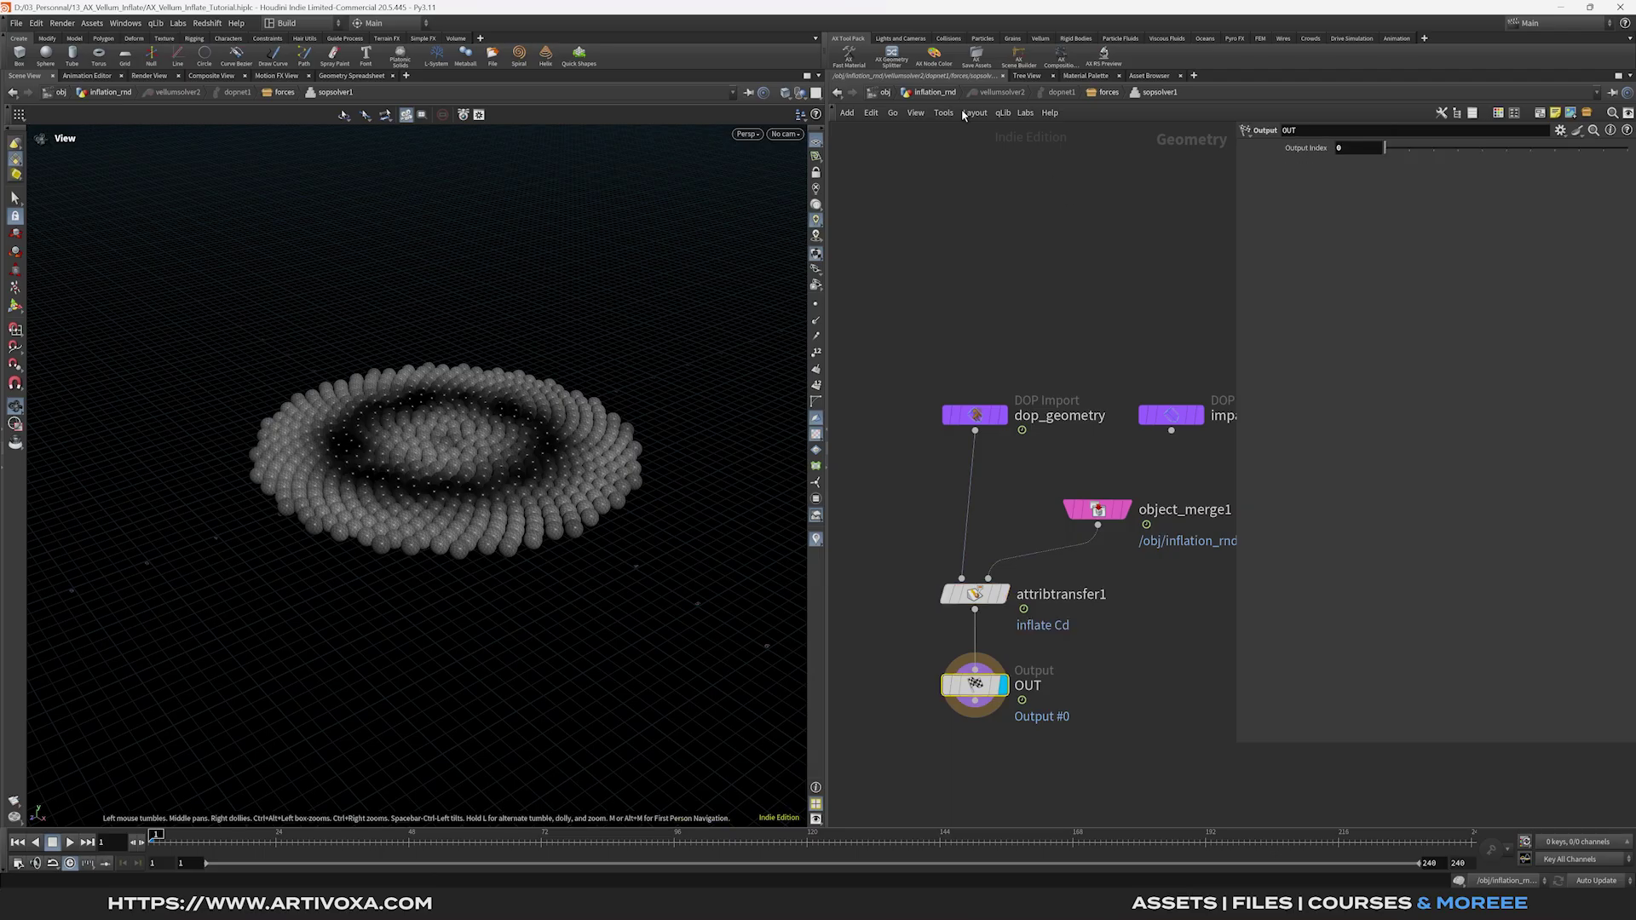
{"action": "left_click", "coordinate": [943, 93]}
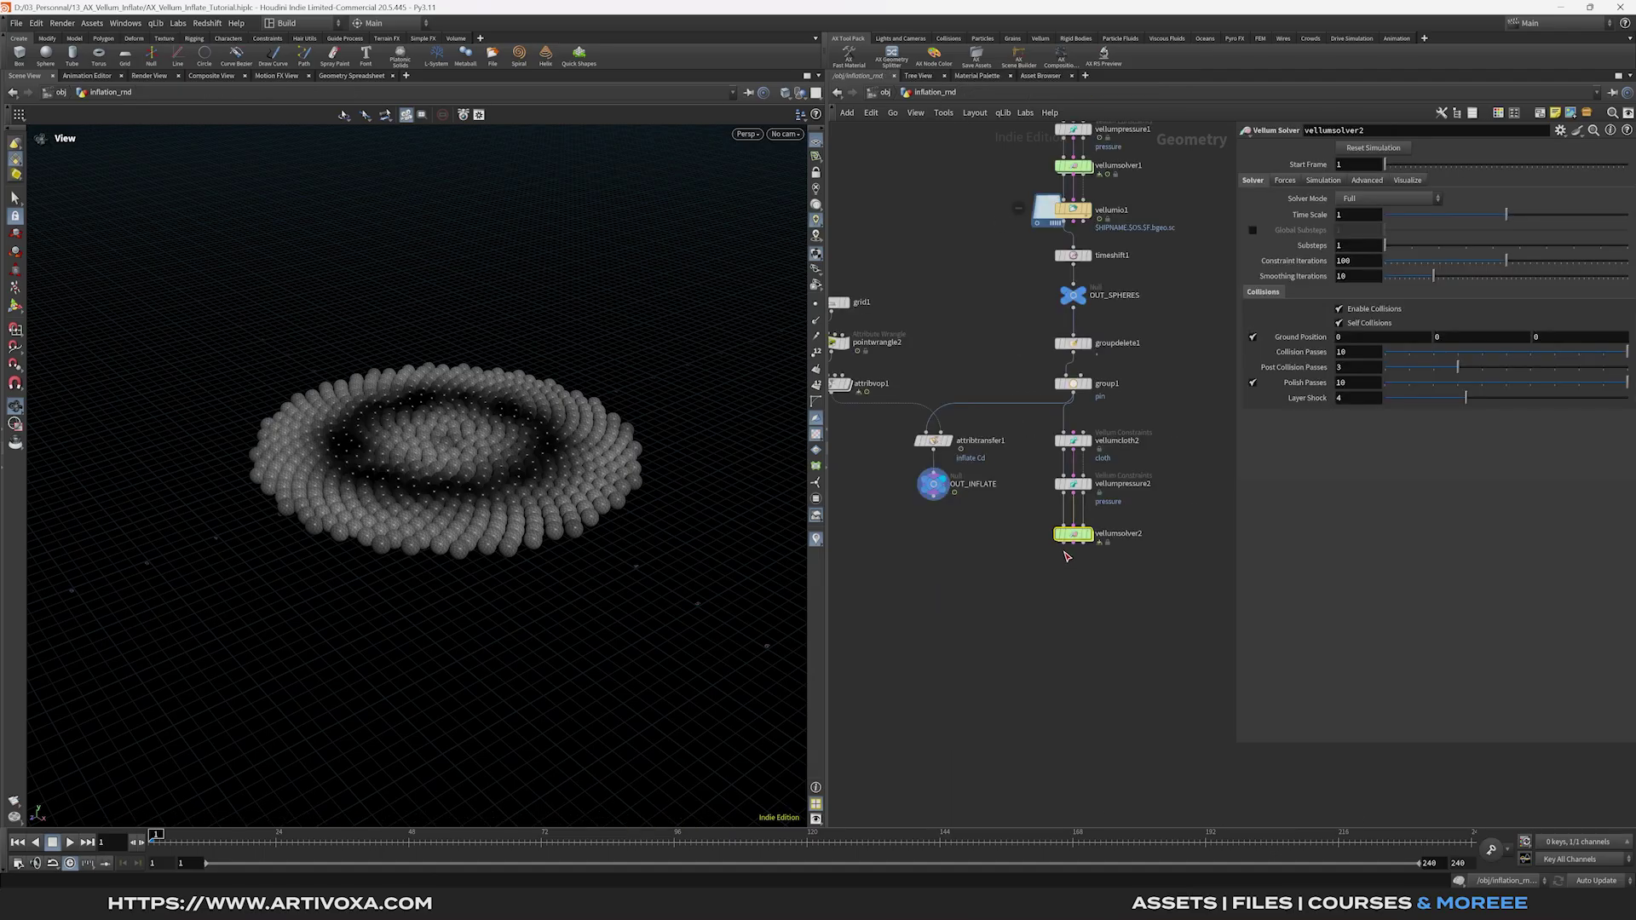
Add a Vellum I/O node below the solver named inflation_bubbles.
{"action": "key", "text": "Tab"}
{"action": "type", "text": "vellum i"}
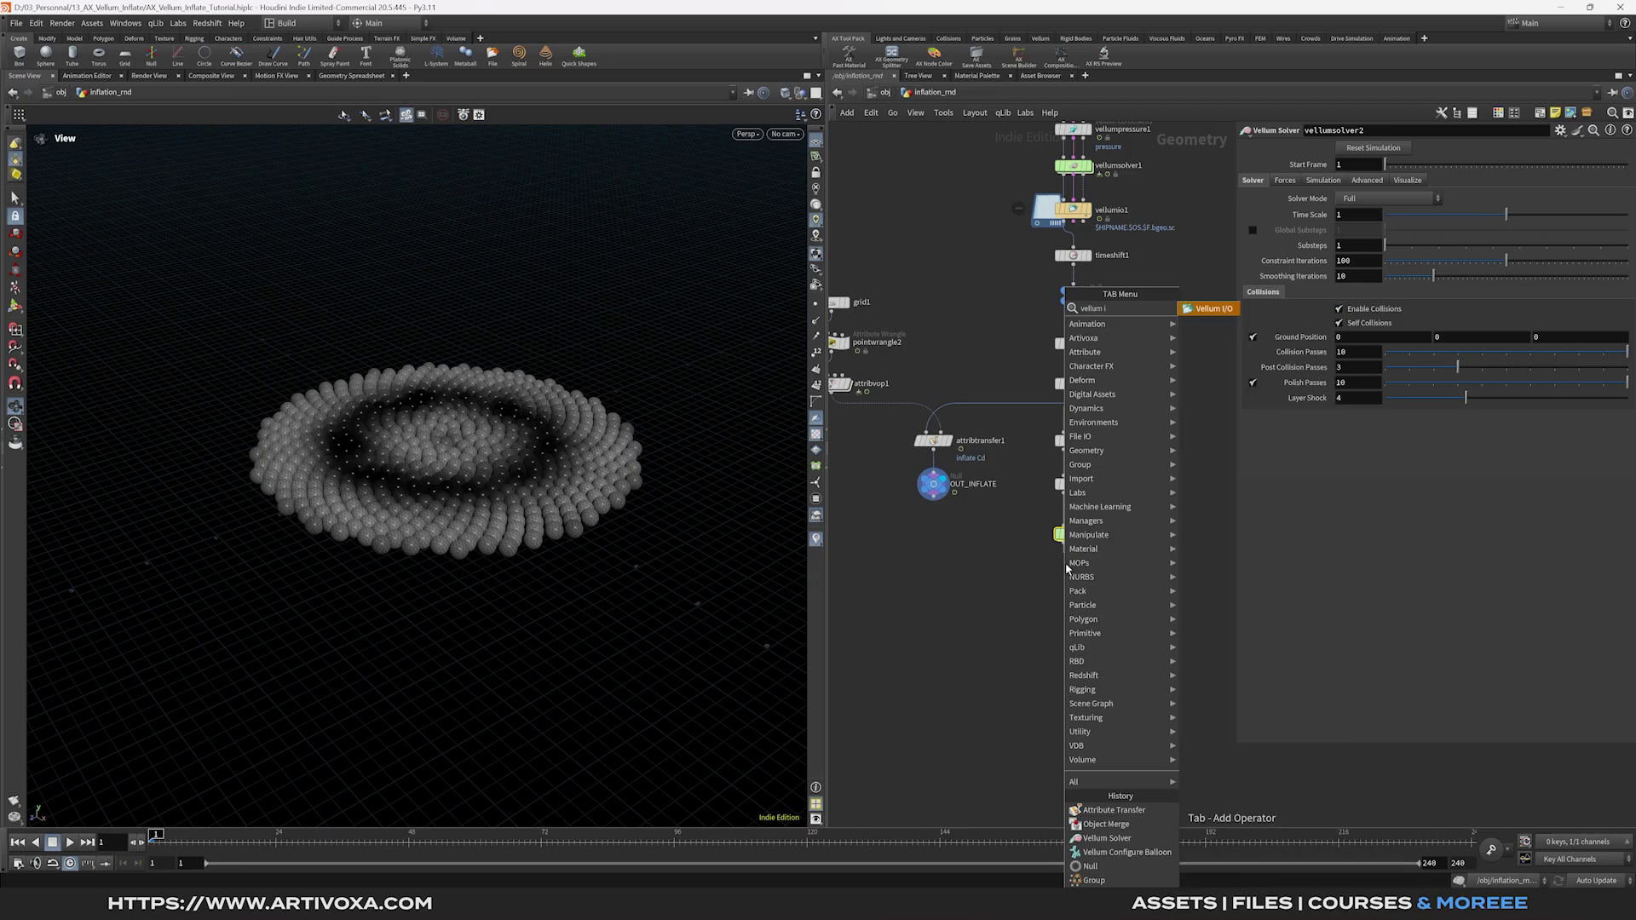
{"action": "key", "text": "Return"}
{"action": "left_click", "coordinate": [1074, 580]}
{"action": "double_click", "coordinate": [1112, 582]}
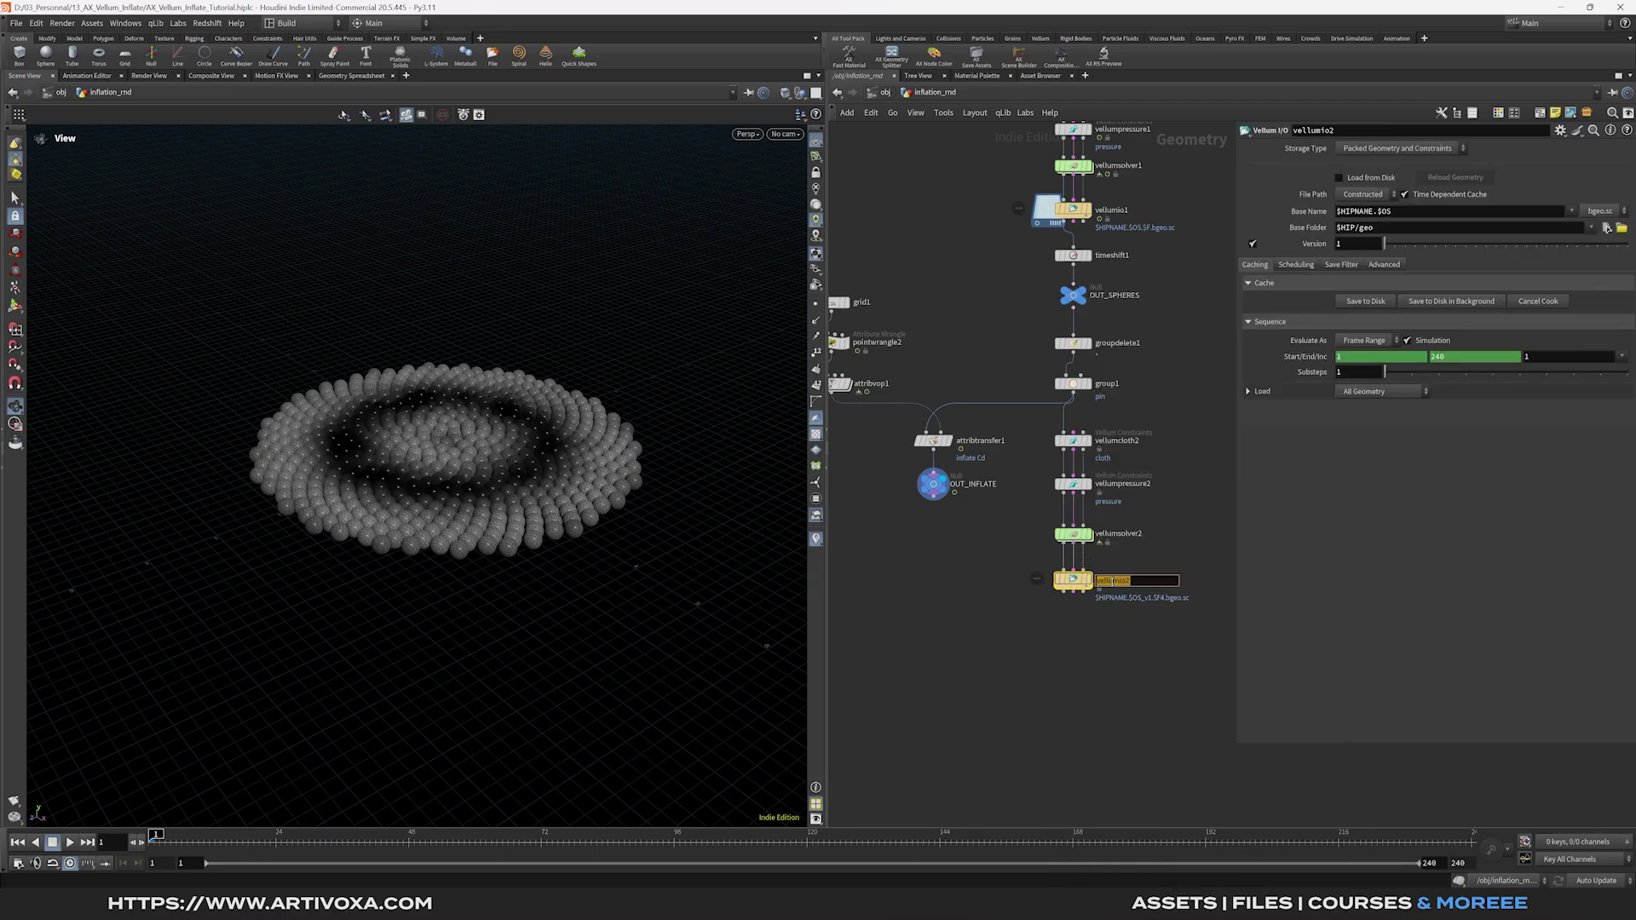
{"action": "type", "text": "inflation_bubbles"}
{"action": "key", "text": "Return"}
Set its geometry file path to Explicit with $HIP/cache/$OS.
{"action": "left_click", "coordinate": [1363, 194]}
{"action": "left_click", "coordinate": [1368, 209]}
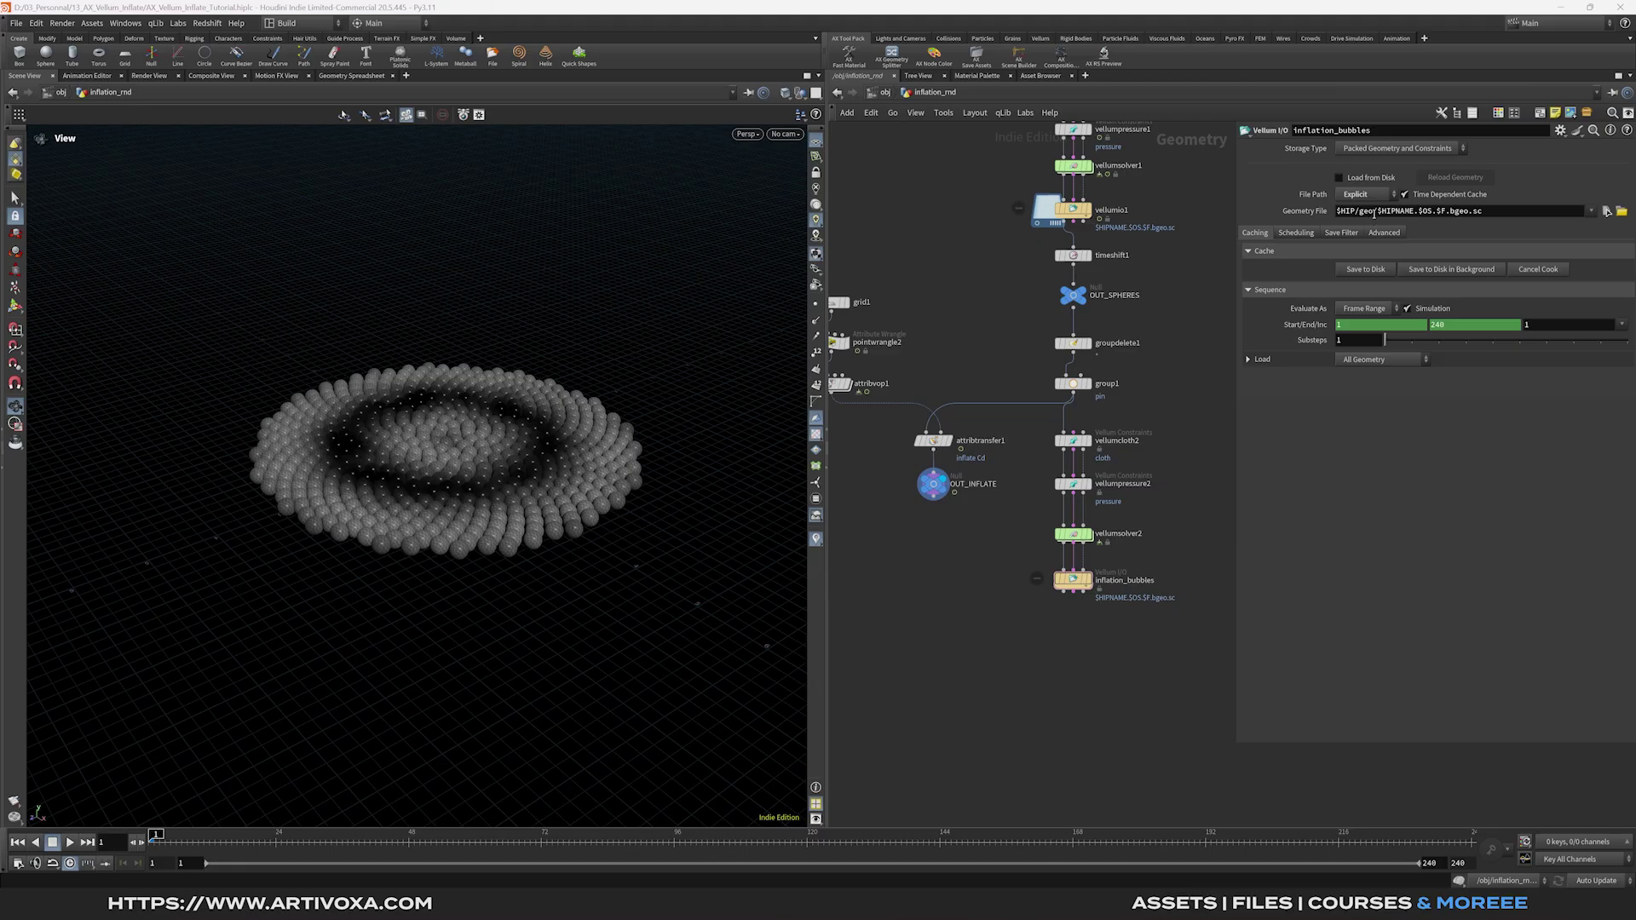
{"action": "key", "text": "BackSpace"}
{"action": "key", "text": "BackSpace"}
{"action": "key", "text": "BackSpace"}
{"action": "type", "text": "cache"}
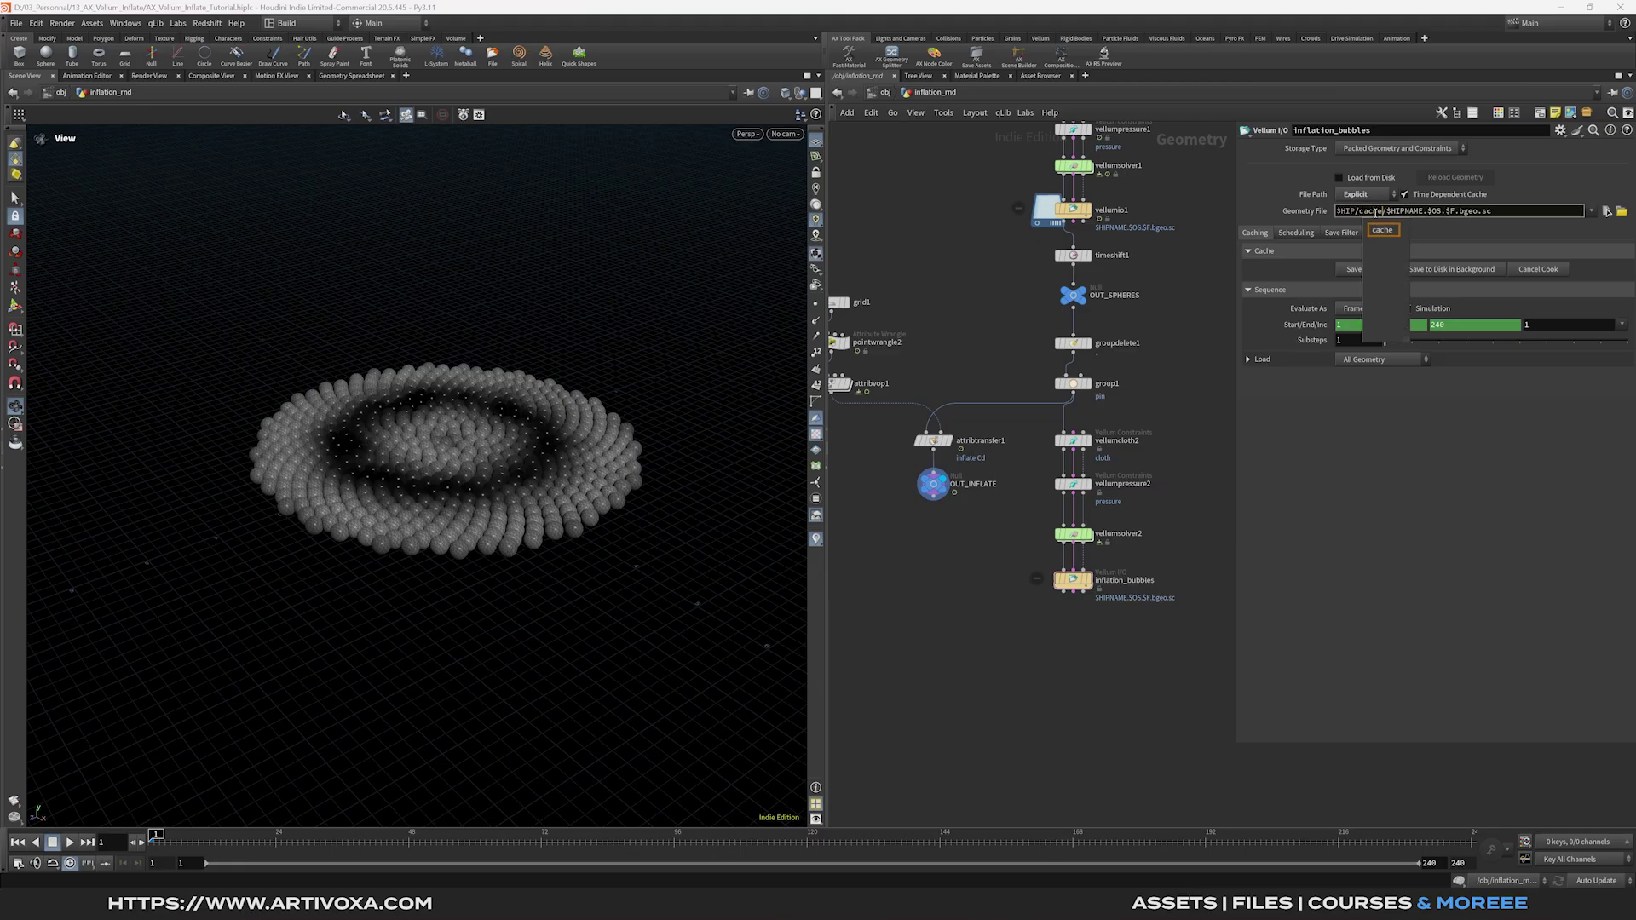
{"action": "type", "text": "/$OS"}
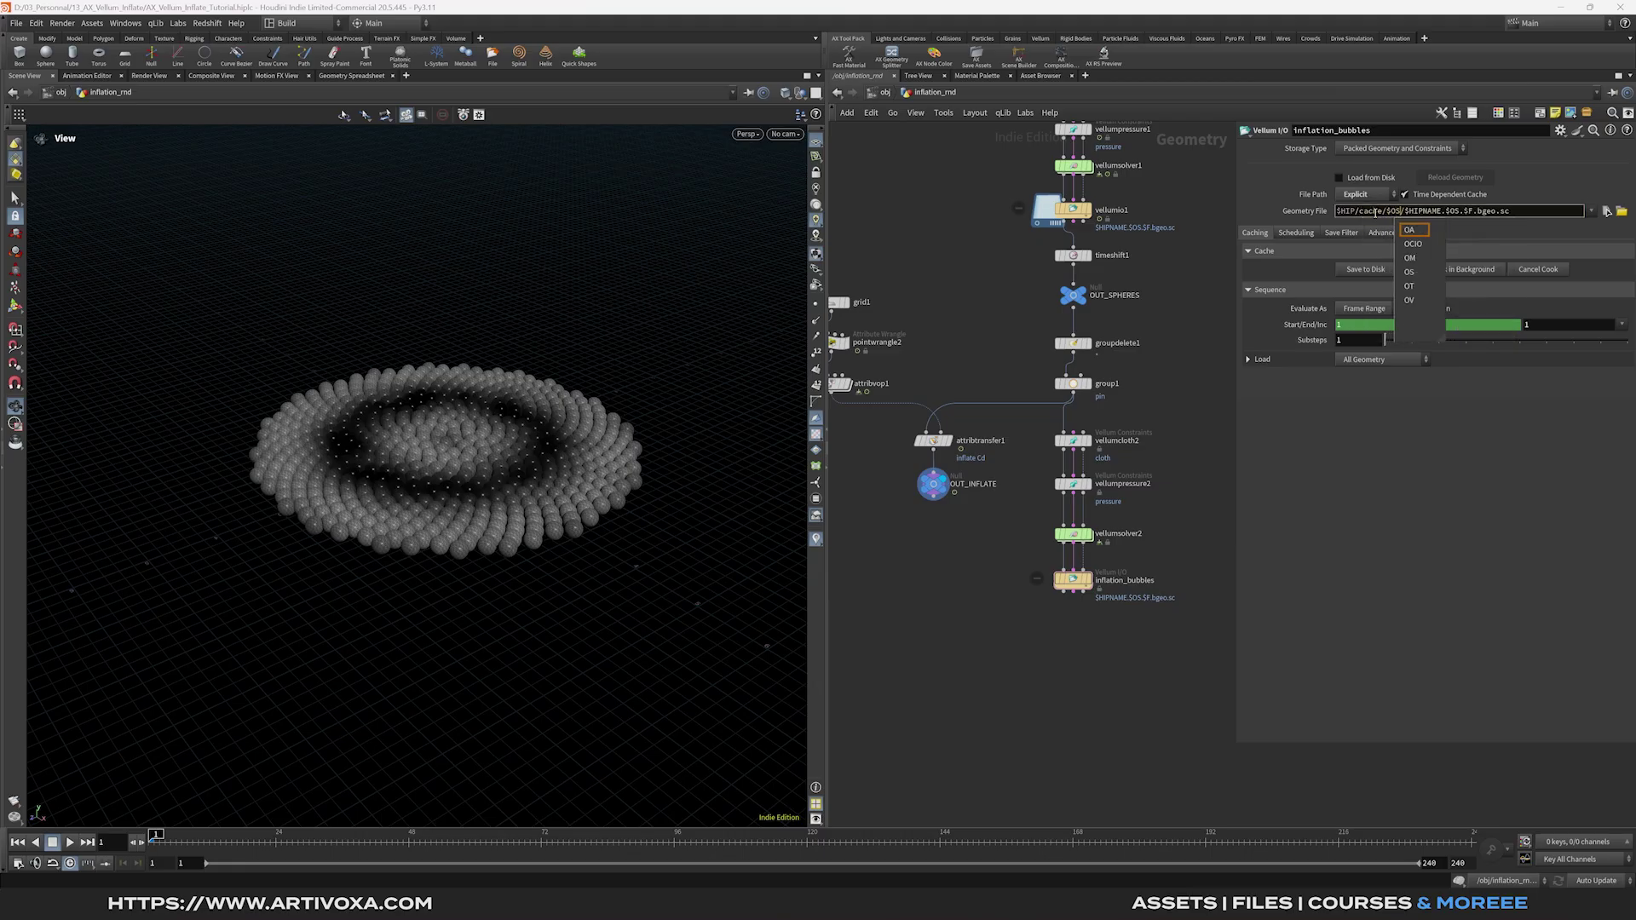
{"action": "key", "text": "Return"}
Remove the frame-range channel, set end frame 144, and save the simulation to disk.
{"action": "right_click", "coordinate": [1465, 330]}
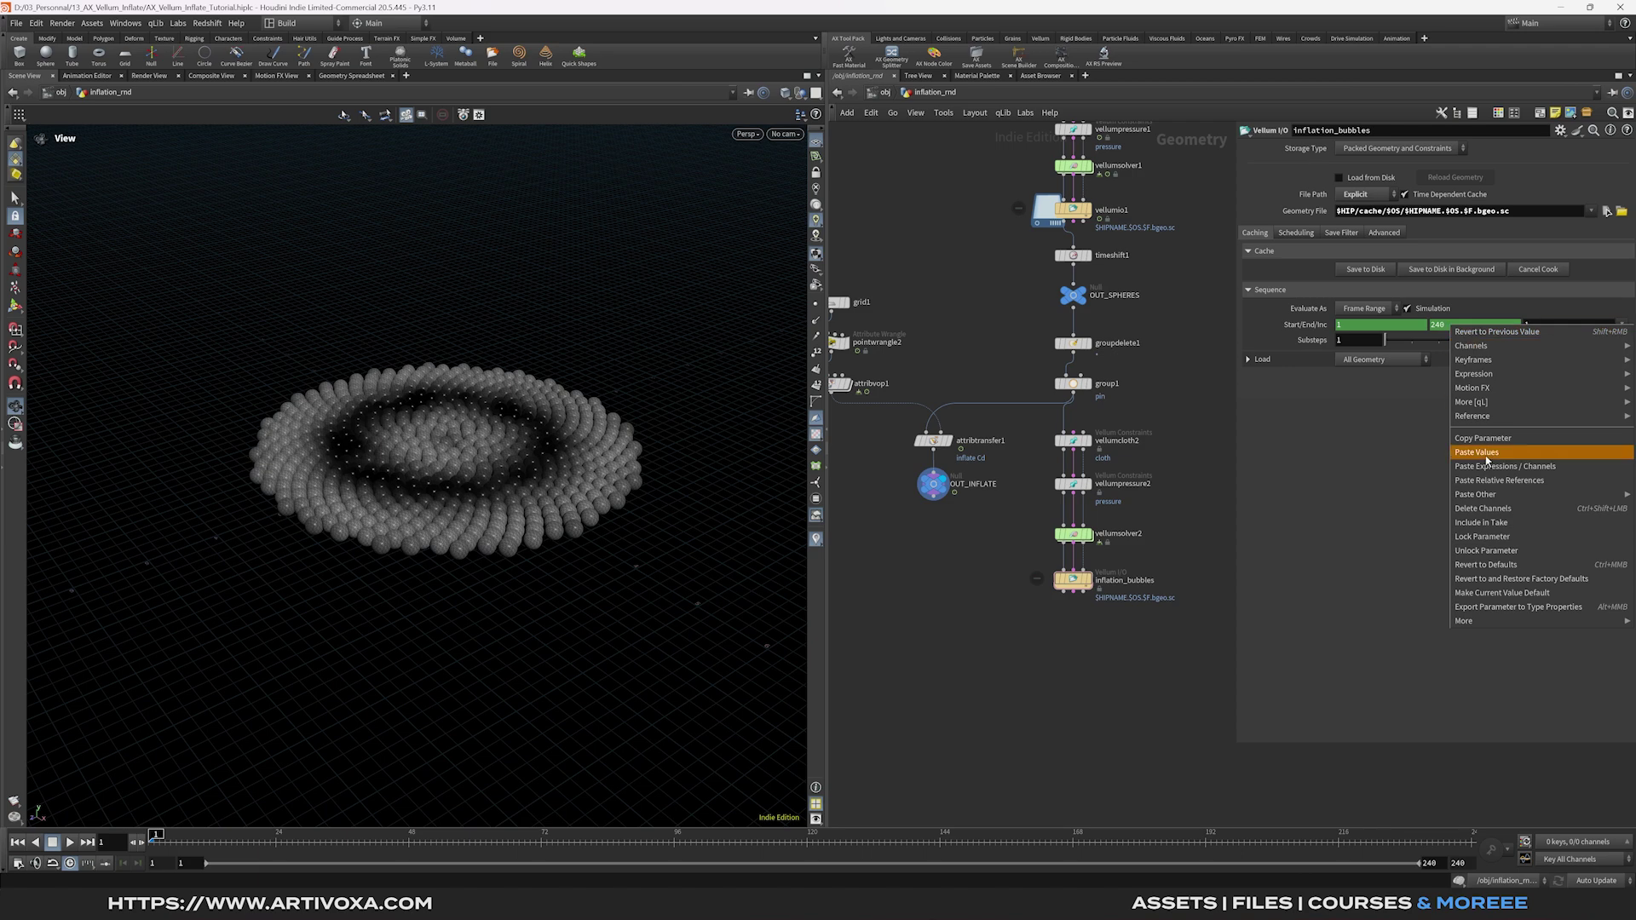
{"action": "left_click", "coordinate": [1490, 510]}
{"action": "left_click", "coordinate": [1474, 325]}
{"action": "type", "text": "144"}
{"action": "key", "text": "Return"}
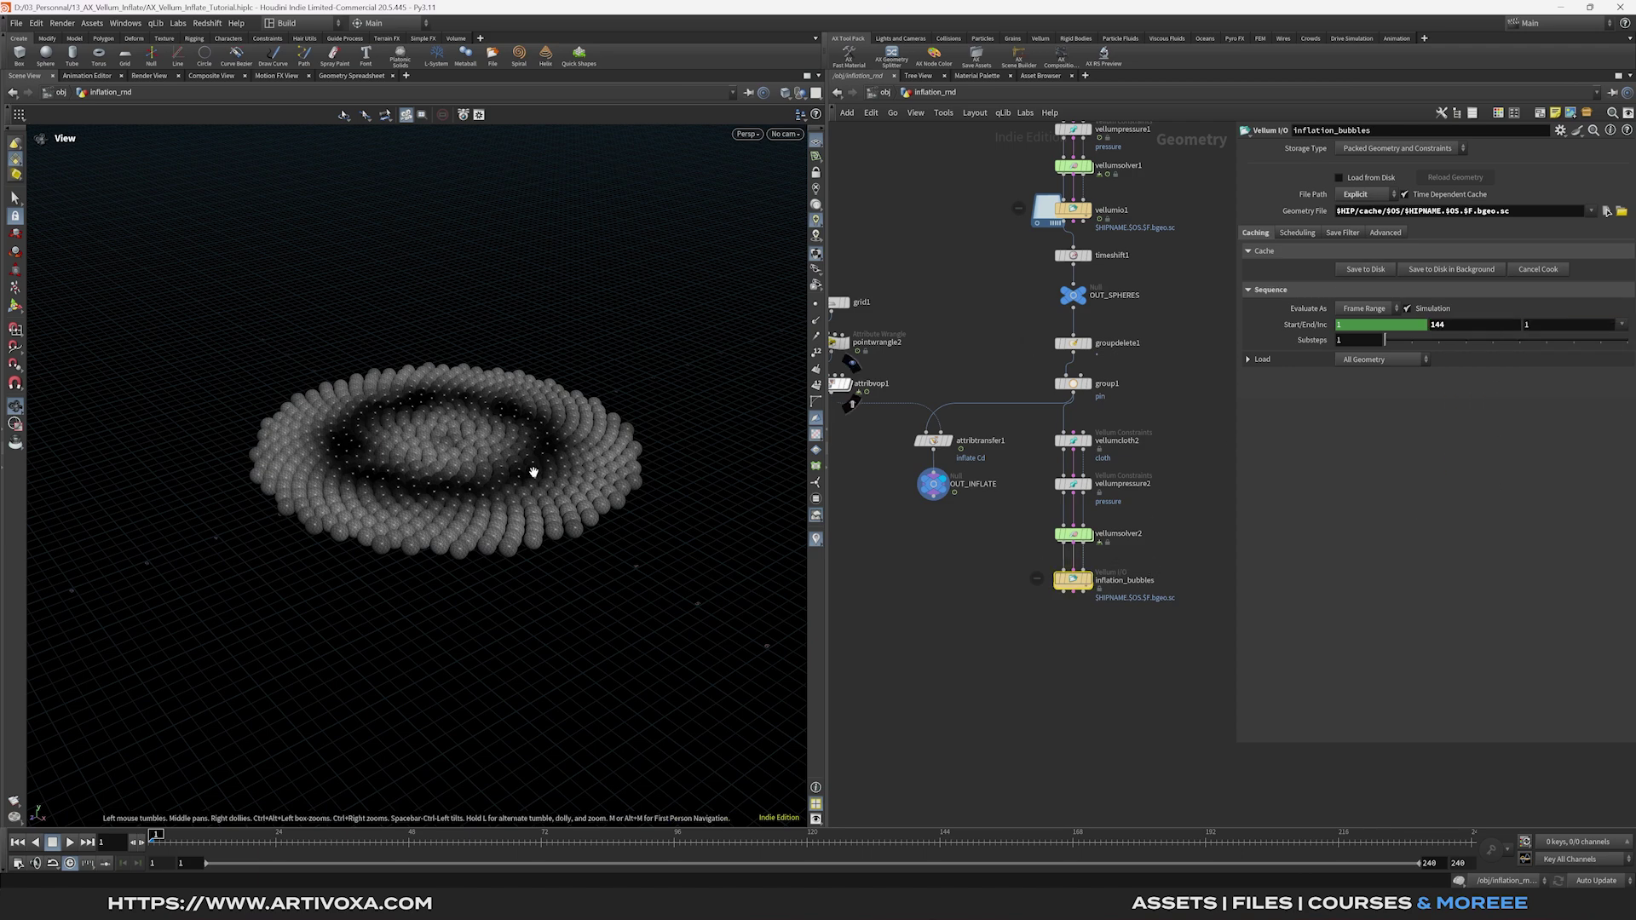
{"action": "left_click", "coordinate": [1354, 271]}
{"action": "mouse_move", "coordinate": [362, 833]}
{"action": "left_mouse_down"}
{"action": "mouse_move", "coordinate": [162, 843]}
{"action": "mouse_move", "coordinate": [368, 862]}
{"action": "left_mouse_up"}
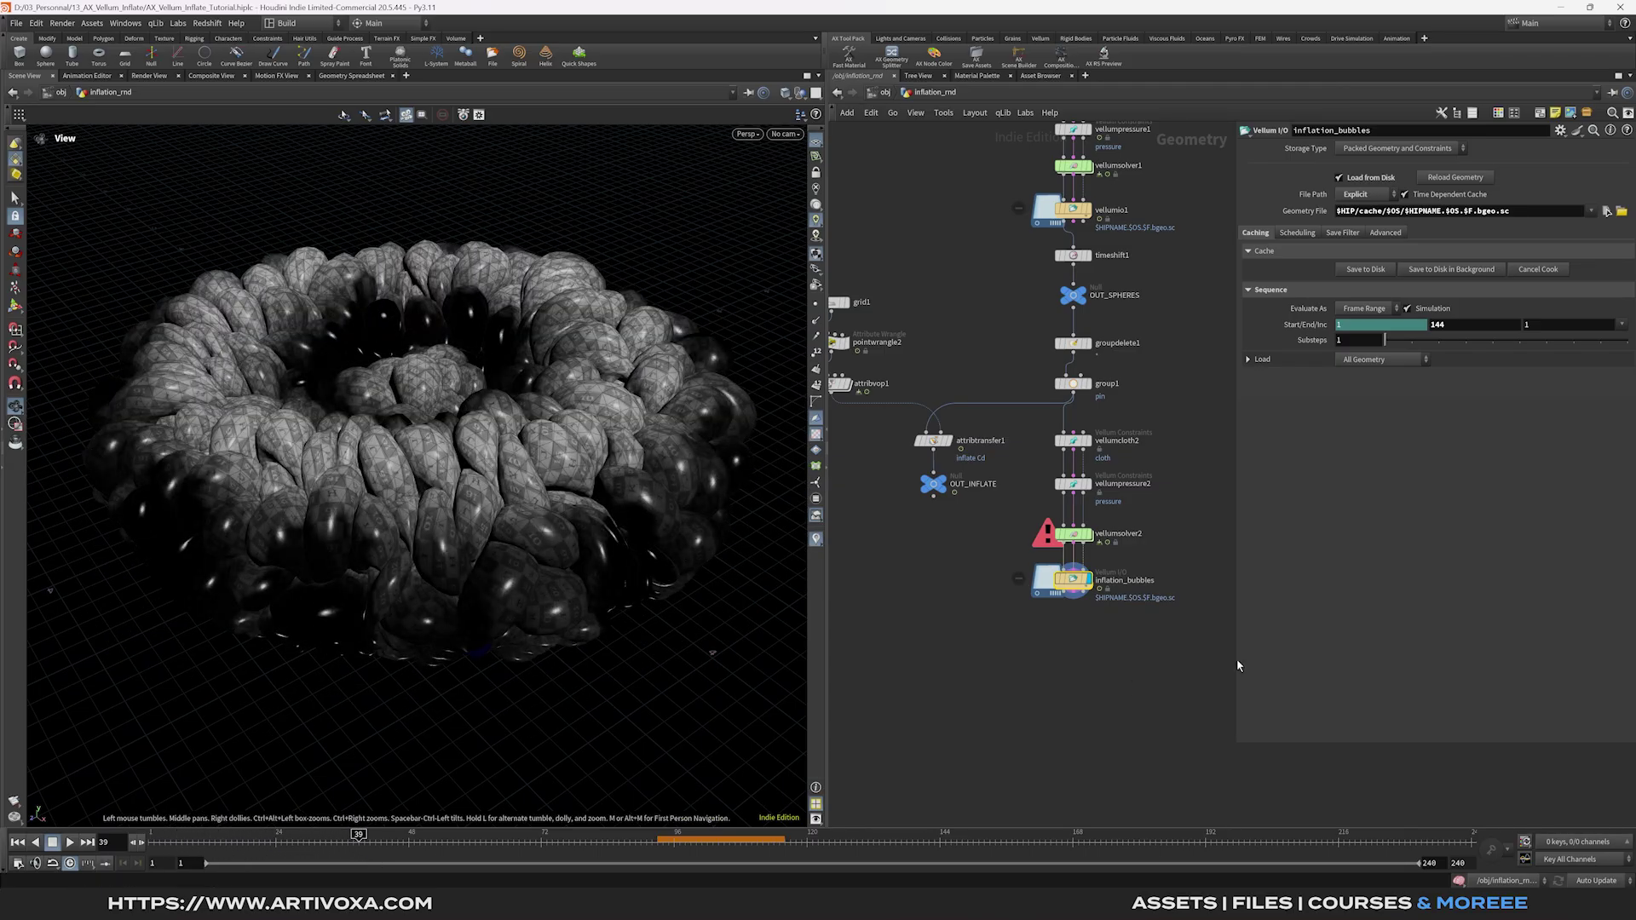
{"action": "key", "text": "Tab"}
Add a Vellum Post-Process node under the cache using Loop subdivision.
{"action": "type", "text": "vellum p"}
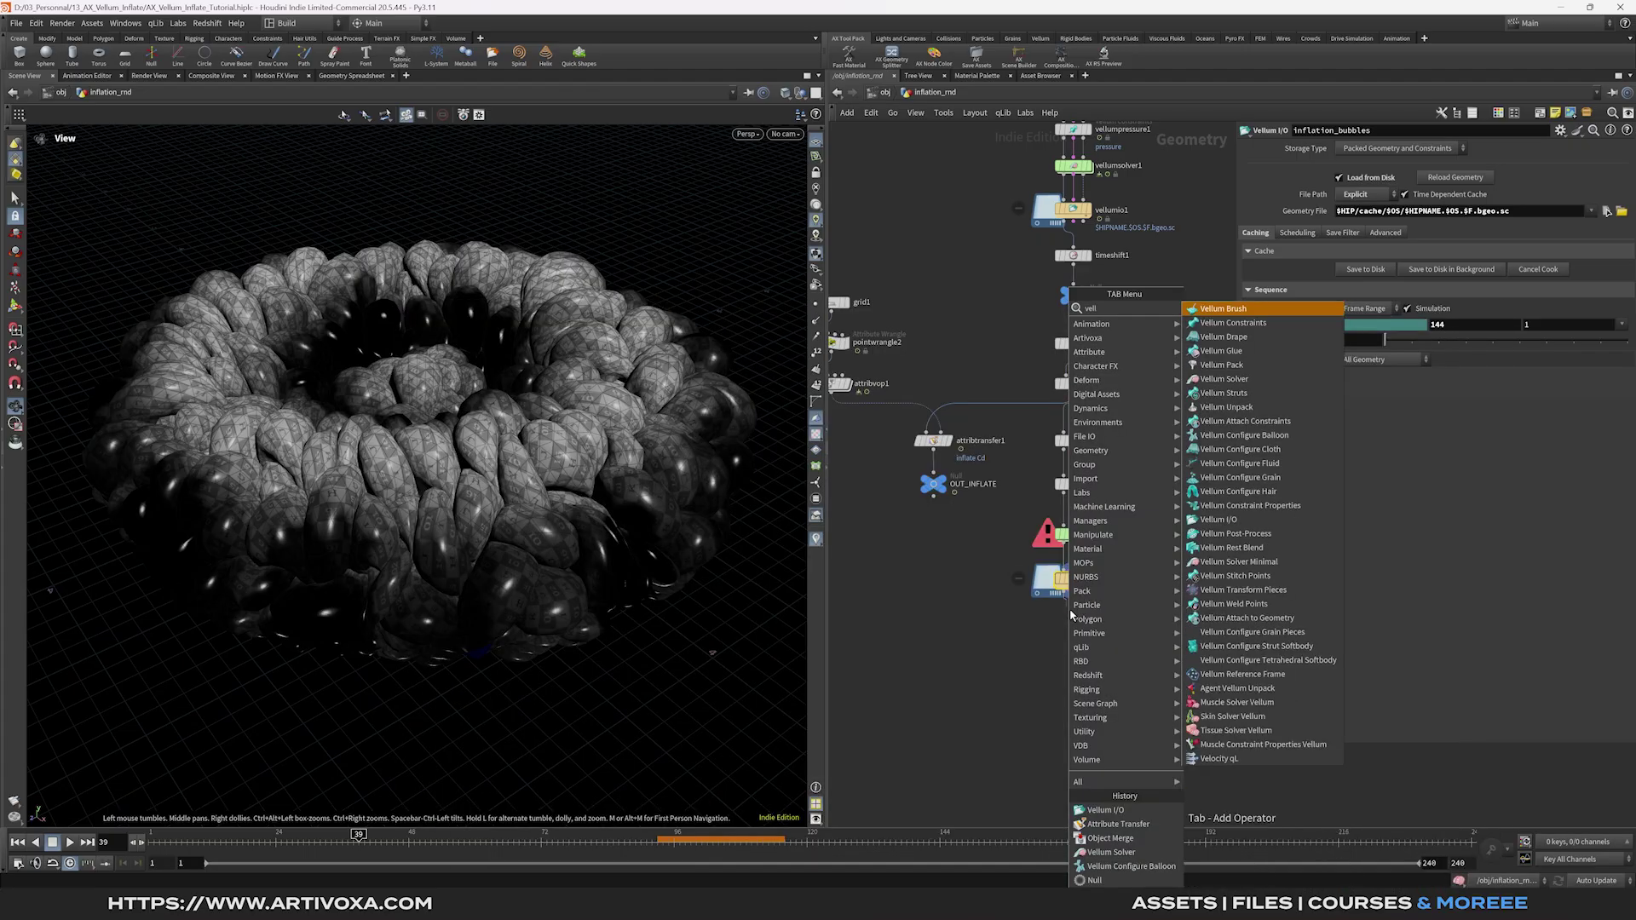
{"action": "key", "text": "Return"}
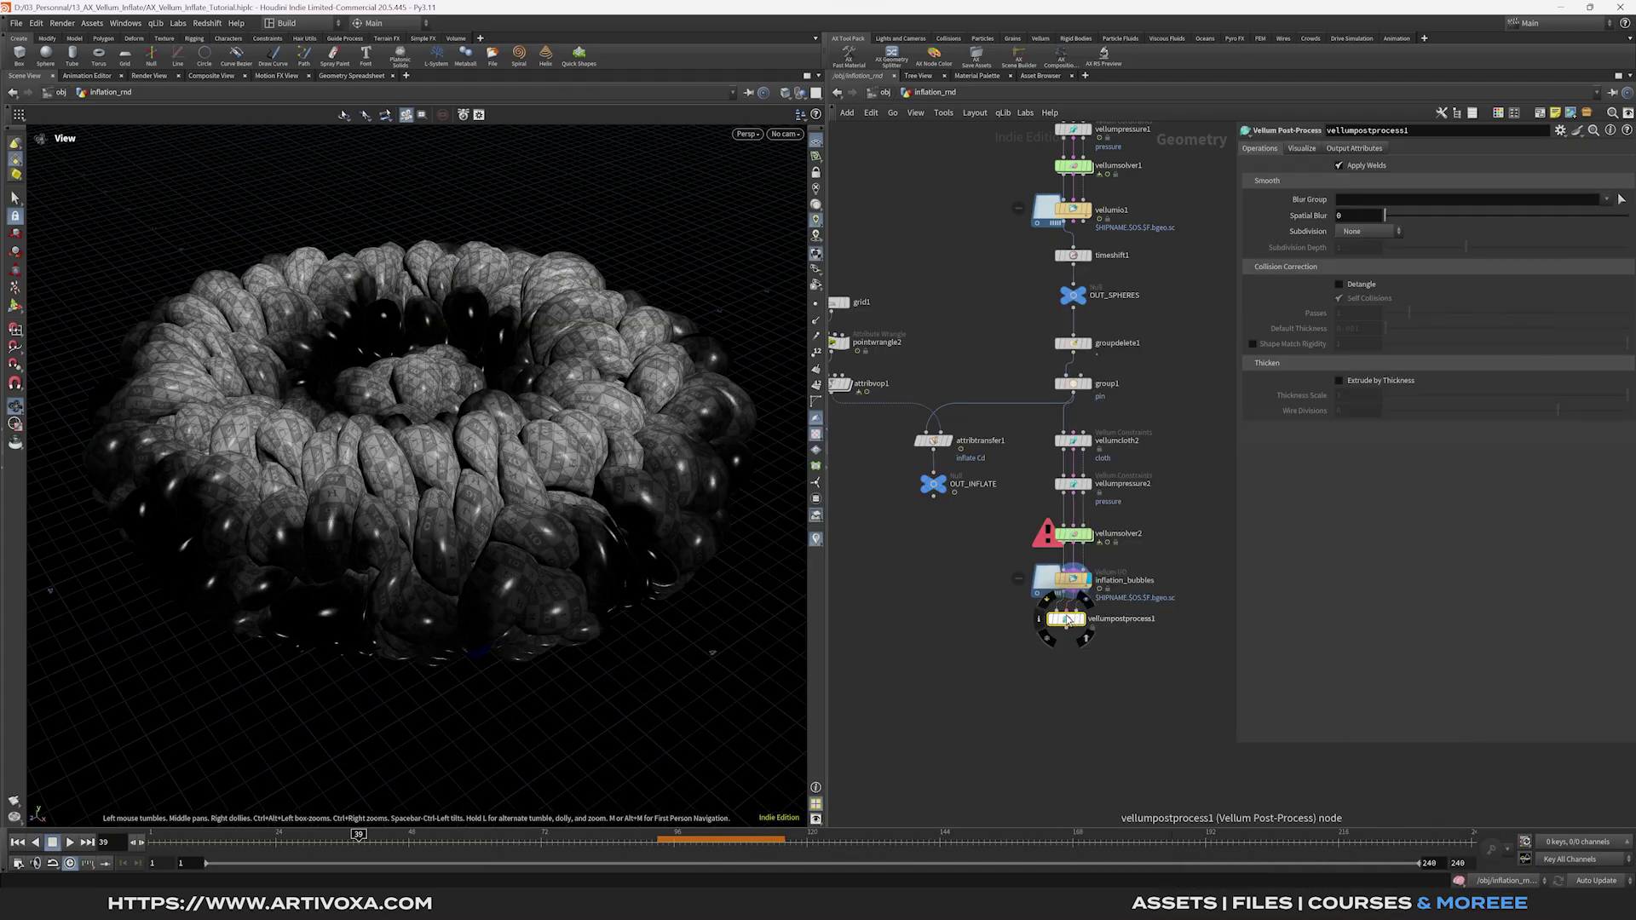
{"action": "left_click", "coordinate": [1092, 629]}
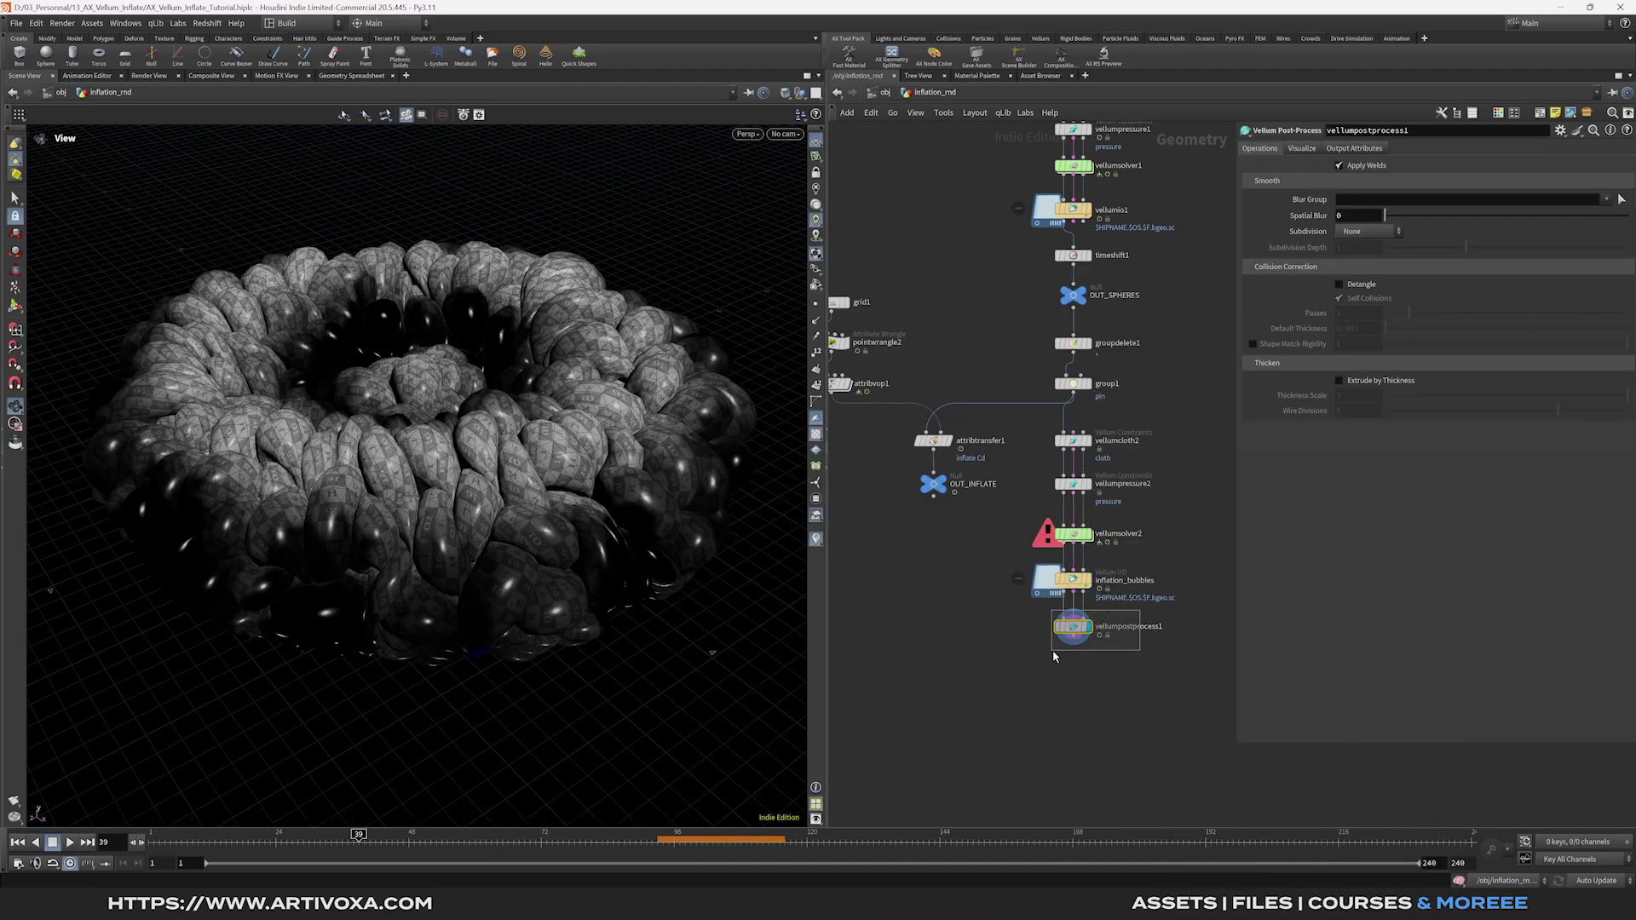
{"action": "left_click", "coordinate": [1367, 231]}
{"action": "left_click", "coordinate": [1374, 273]}
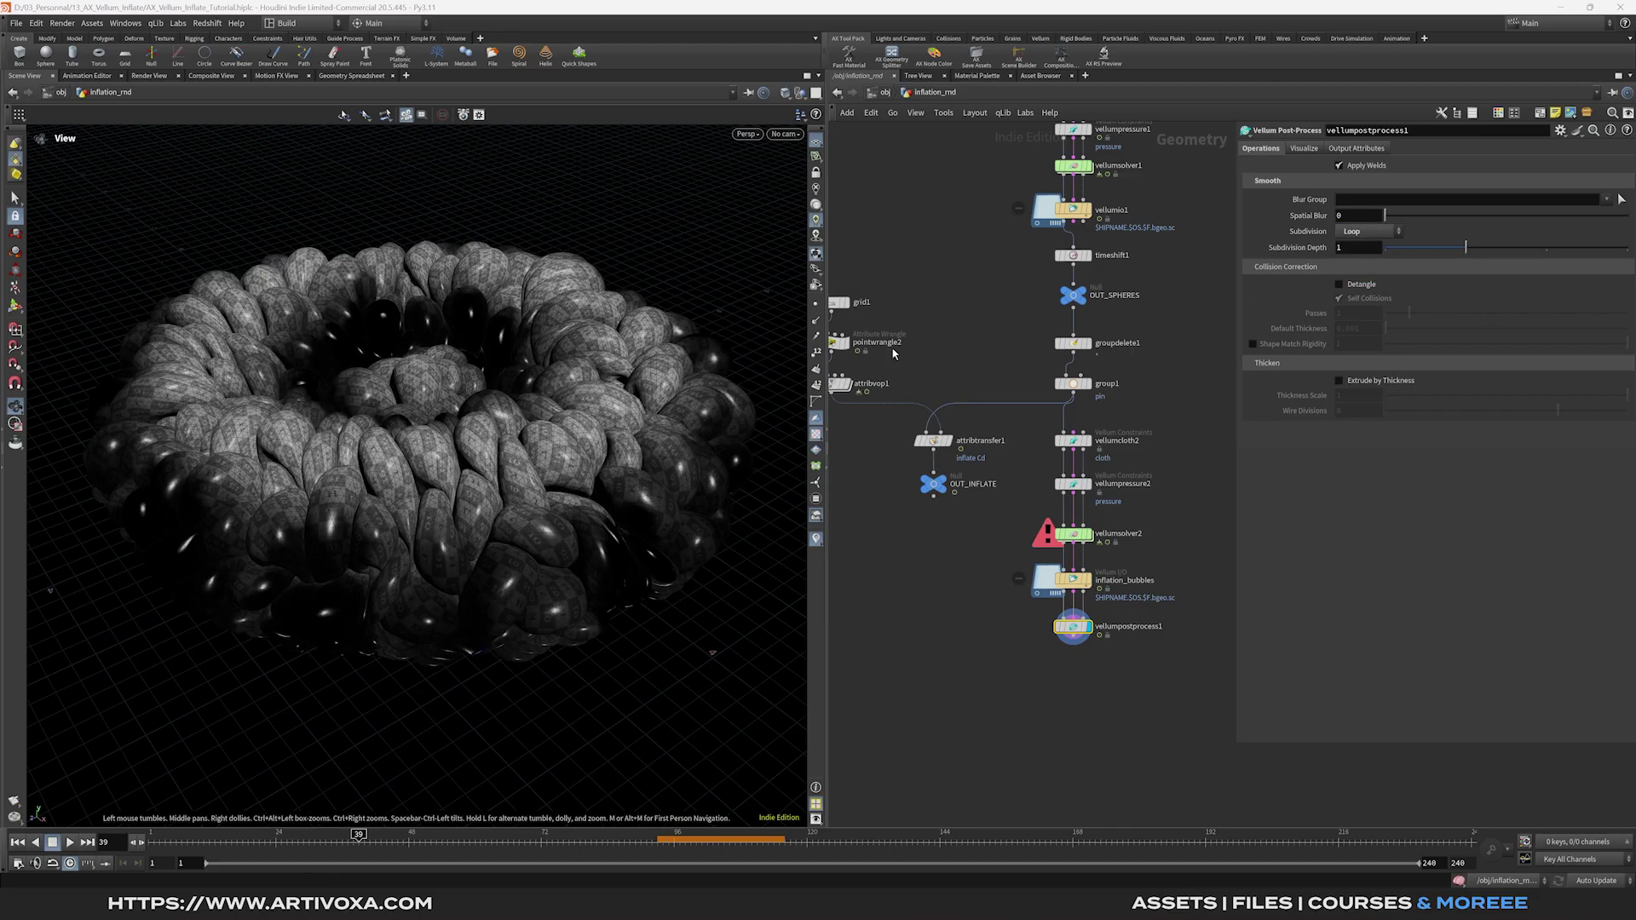
{"action": "left_click_drag", "start_coordinate": [563, 355], "coordinate": [782, 476]}
{"action": "middle_click_drag", "start_coordinate": [958, 630], "coordinate": [937, 561]}
Add an Attribute Delete keeping only point attributes Cd and inflate via Delete Non Selected.
{"action": "left_click", "coordinate": [1051, 571]}
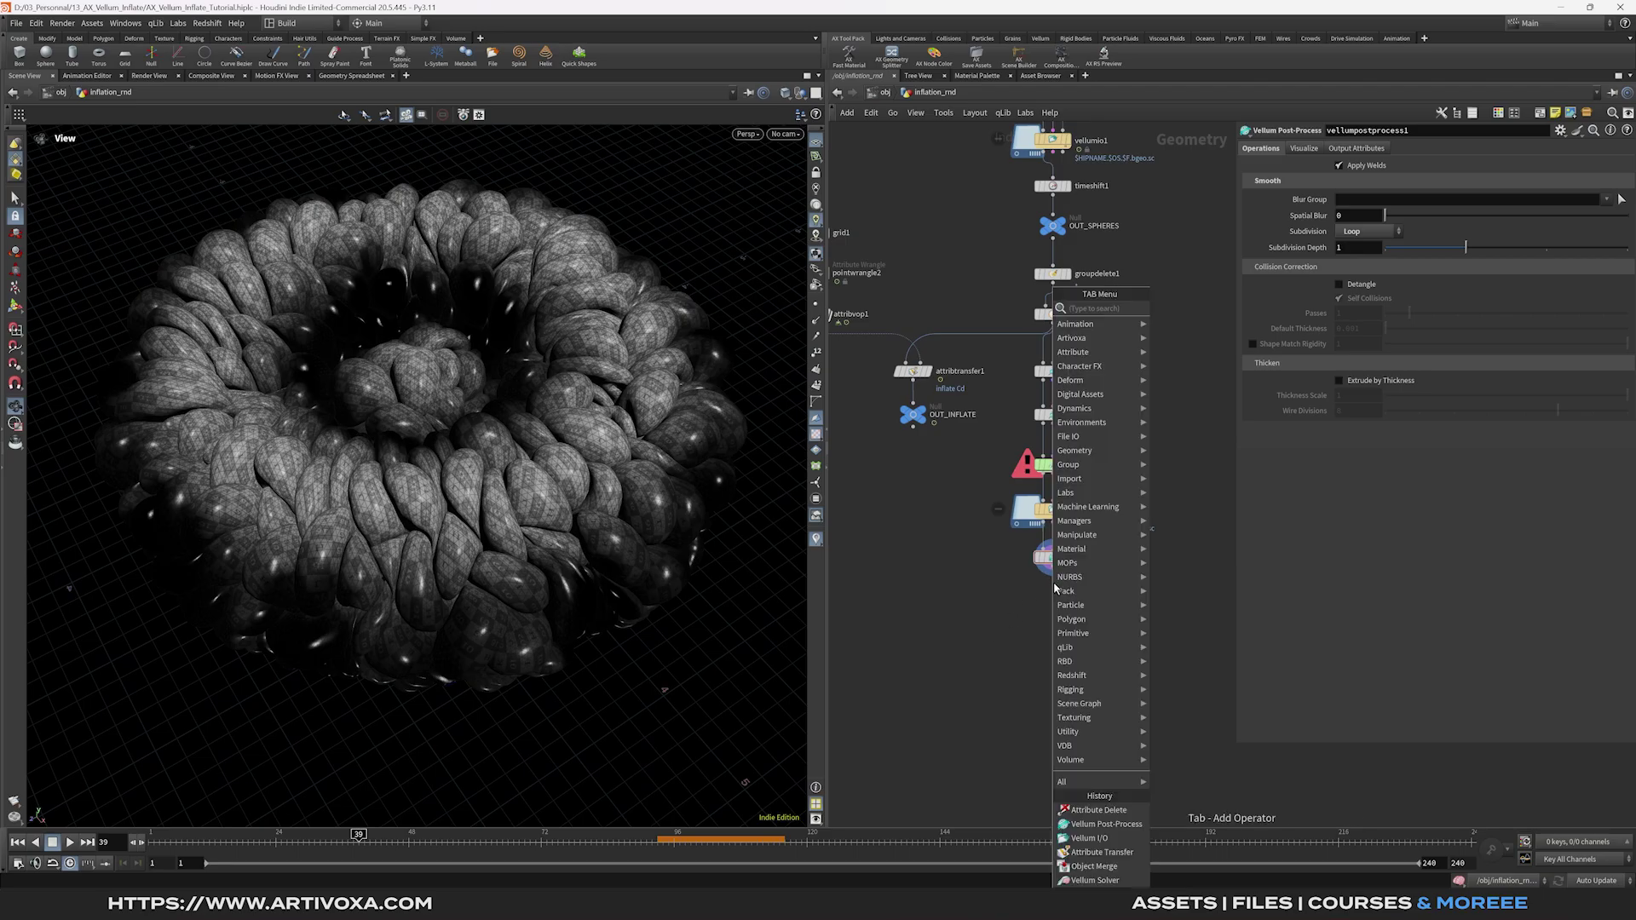
{"action": "type", "text": "attribdel"}
{"action": "key", "text": "Return"}
{"action": "left_click", "coordinate": [1055, 590]}
{"action": "left_click_drag", "start_coordinate": [1057, 588], "coordinate": [1057, 596]}
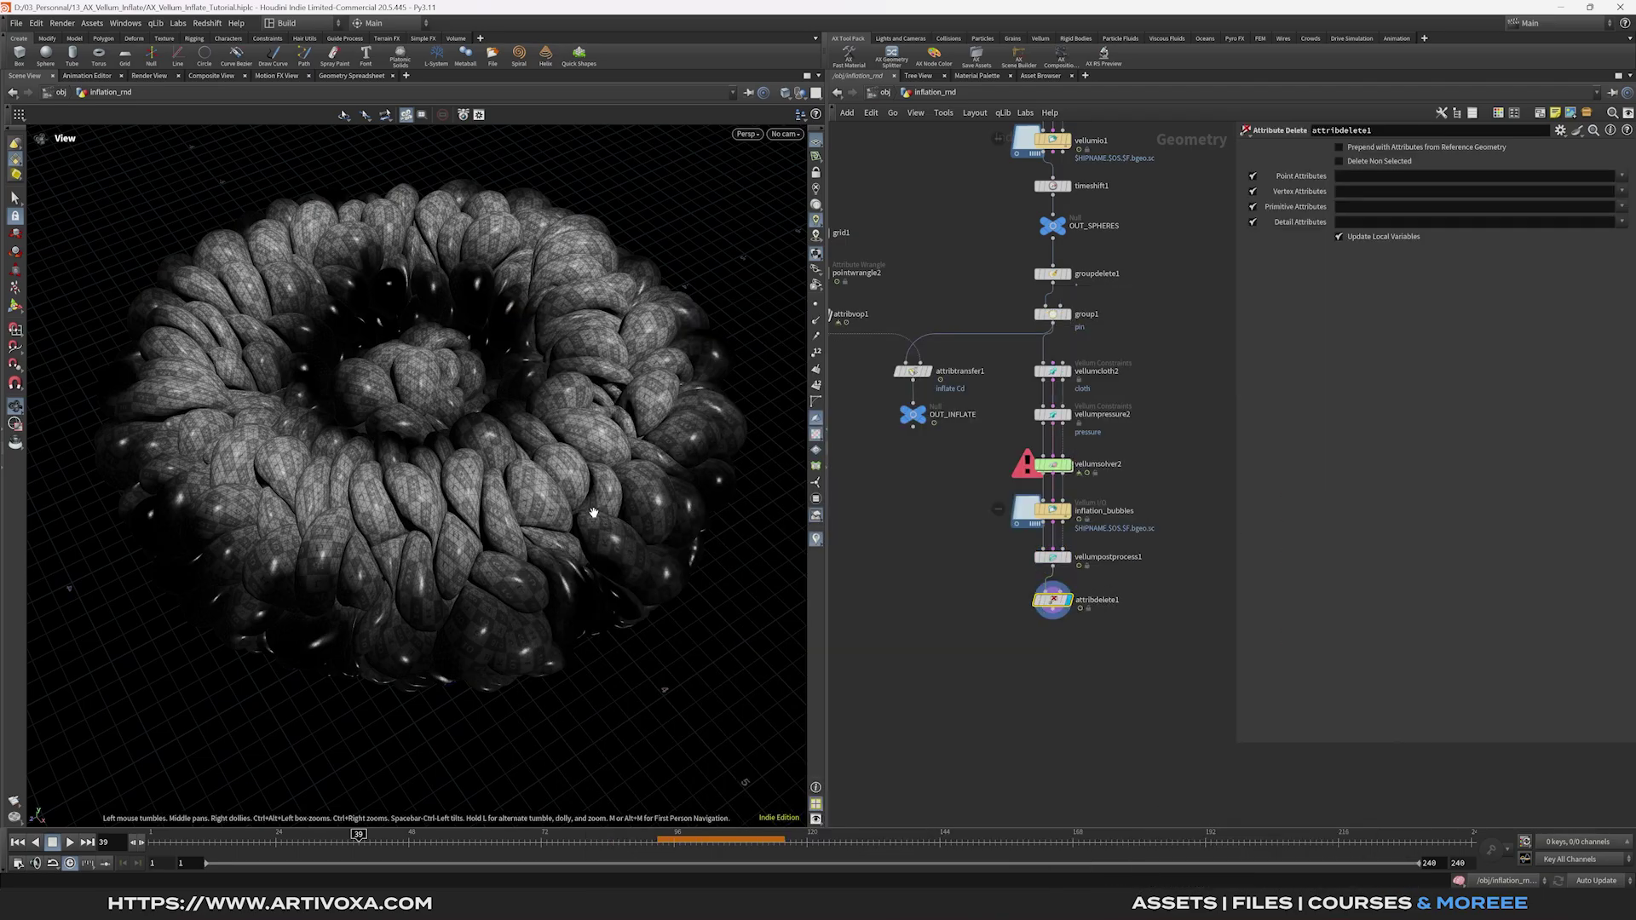
{"action": "left_click", "coordinate": [1621, 175]}
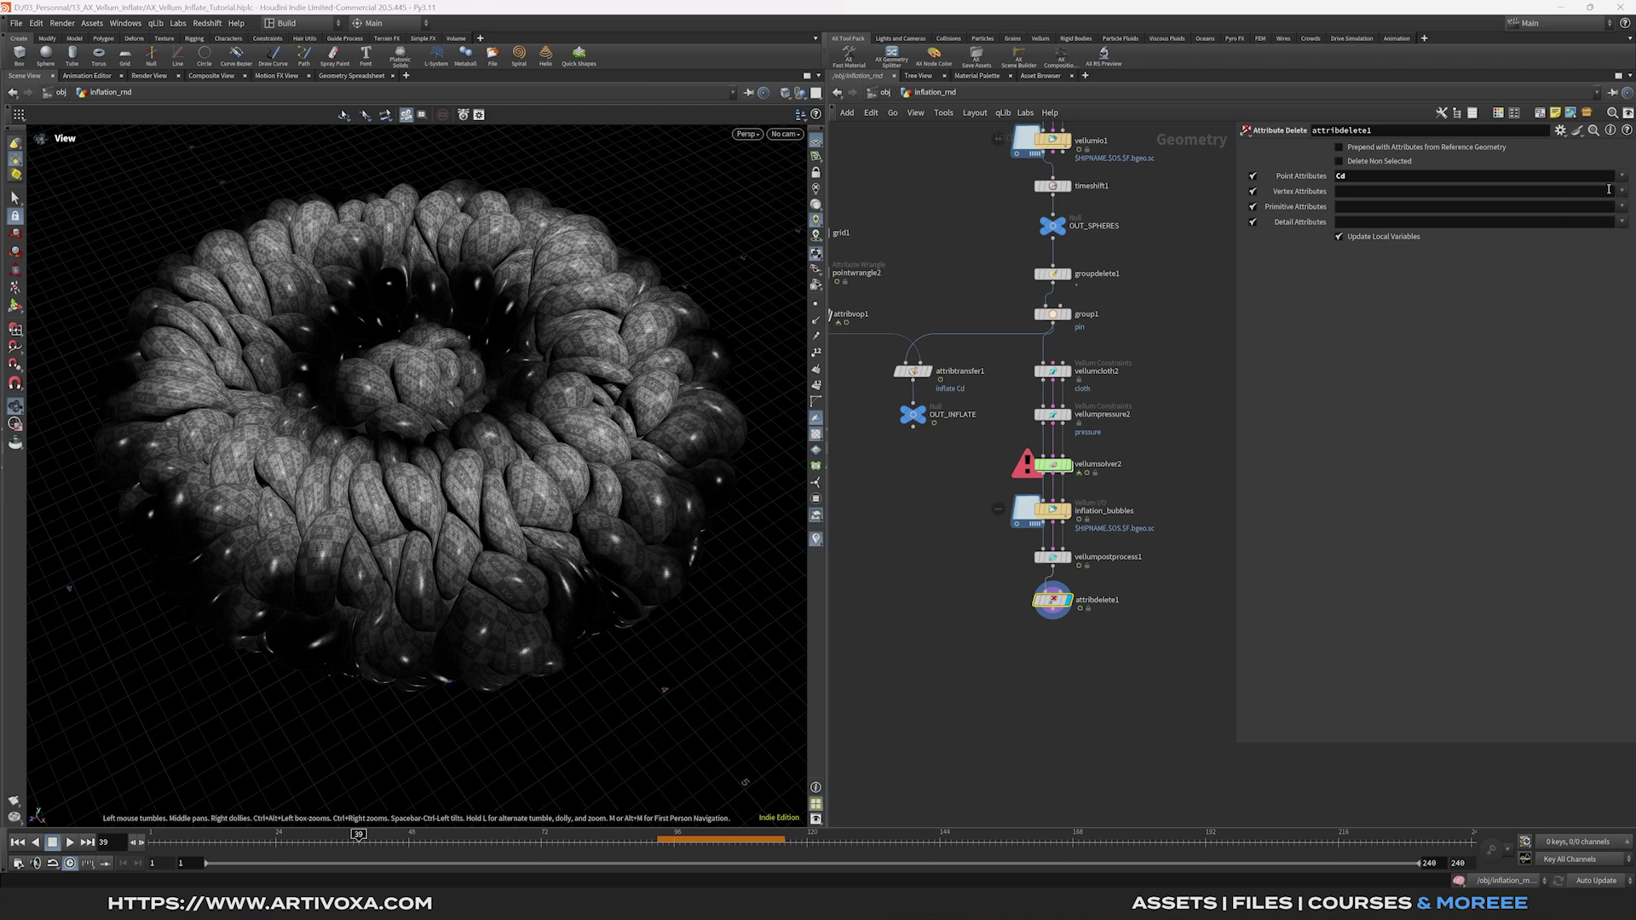
{"action": "left_click", "coordinate": [1578, 190]}
{"action": "left_click", "coordinate": [1622, 175]}
{"action": "left_click", "coordinate": [1578, 288]}
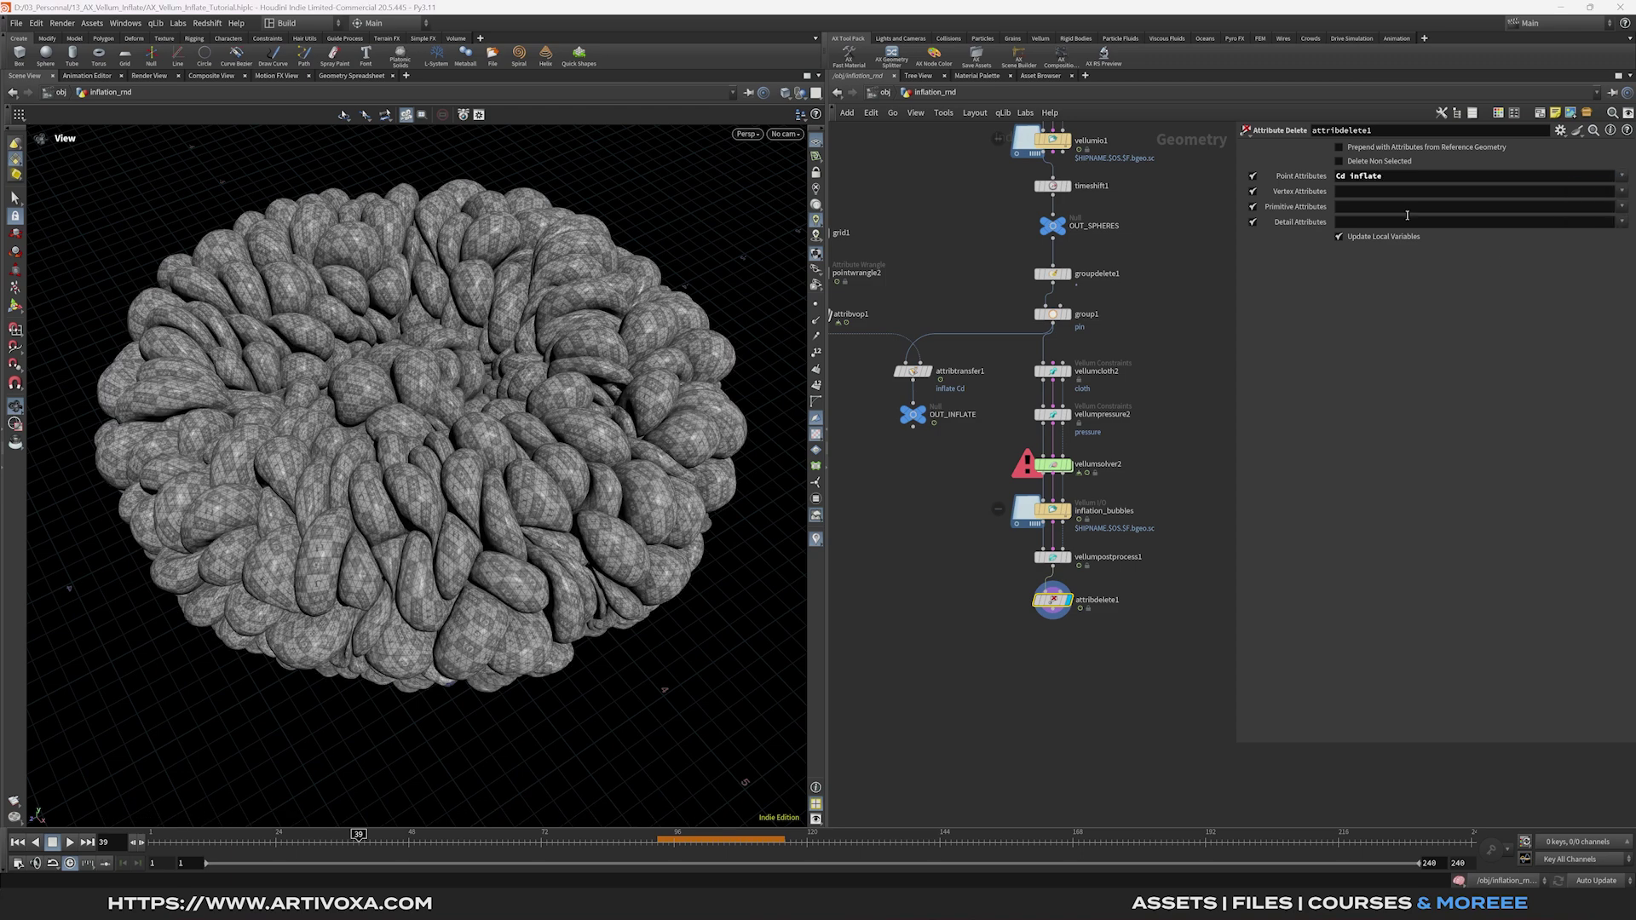
{"action": "left_click", "coordinate": [1339, 162]}
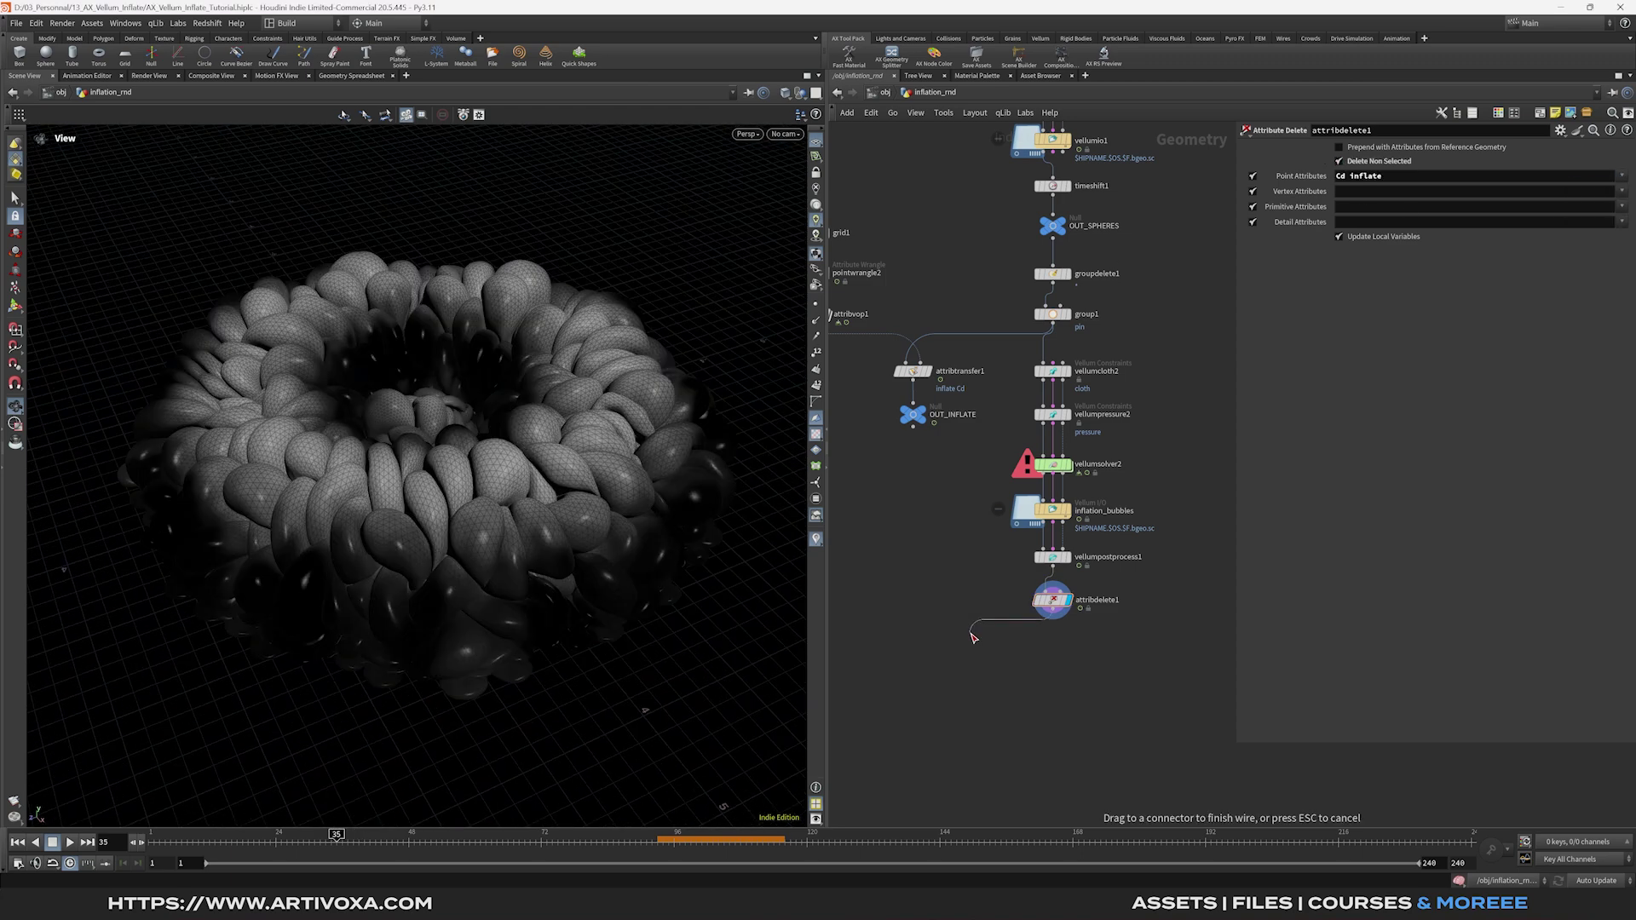
{"action": "key", "text": "Tab"}
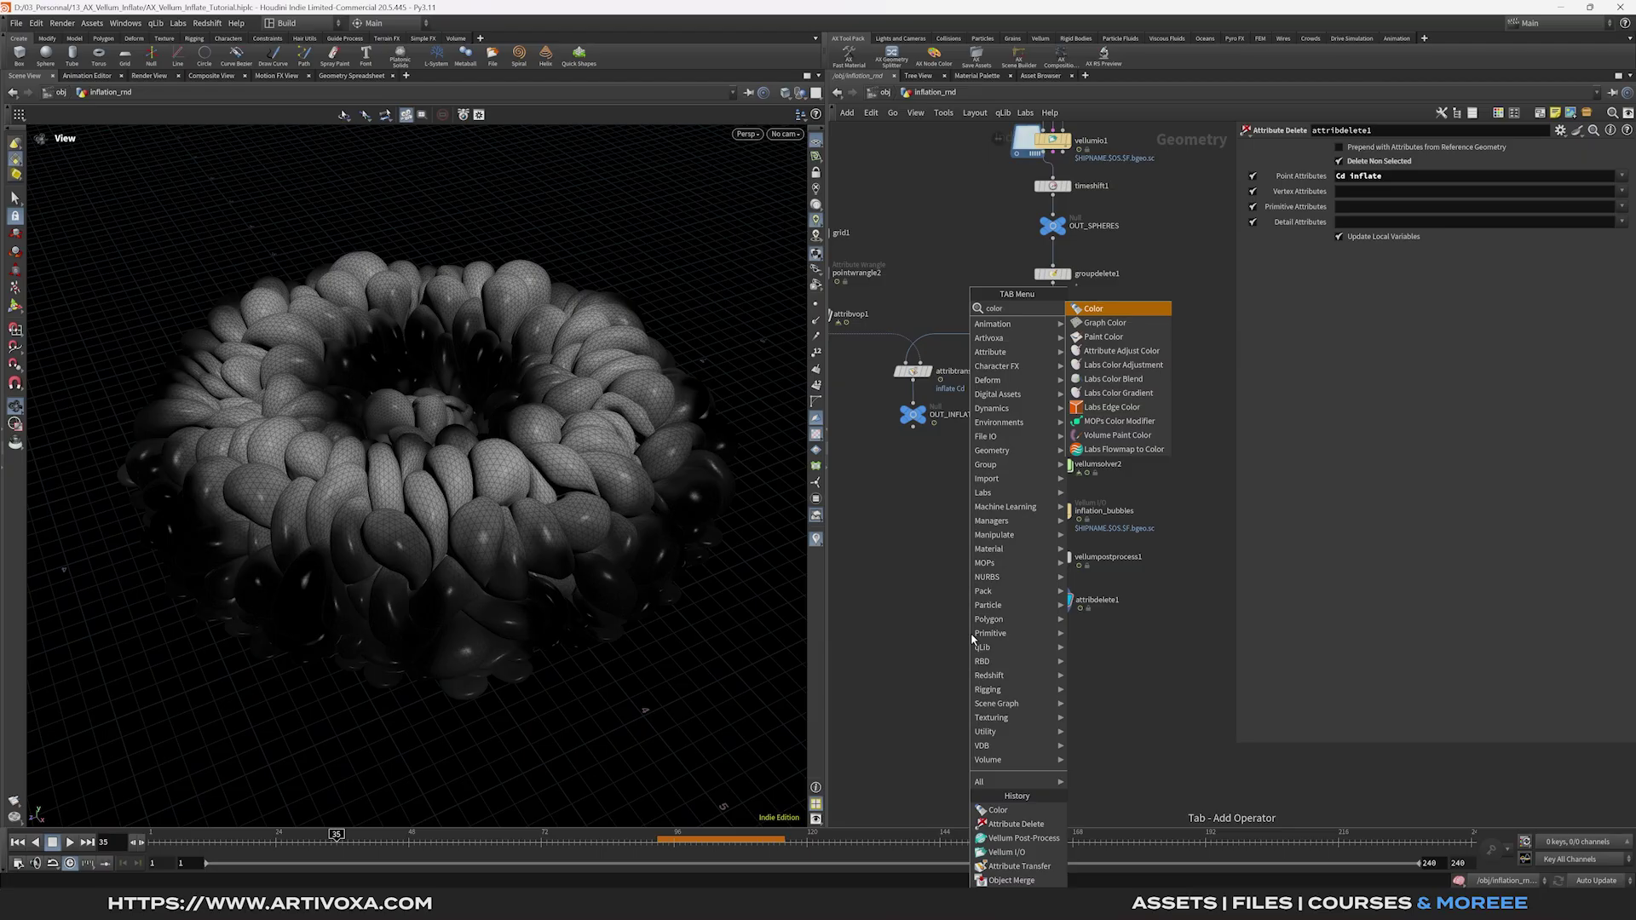
Add a color1 node after attribdelete1 and jump back to the first frame.
{"action": "left_click", "coordinate": [998, 809]}
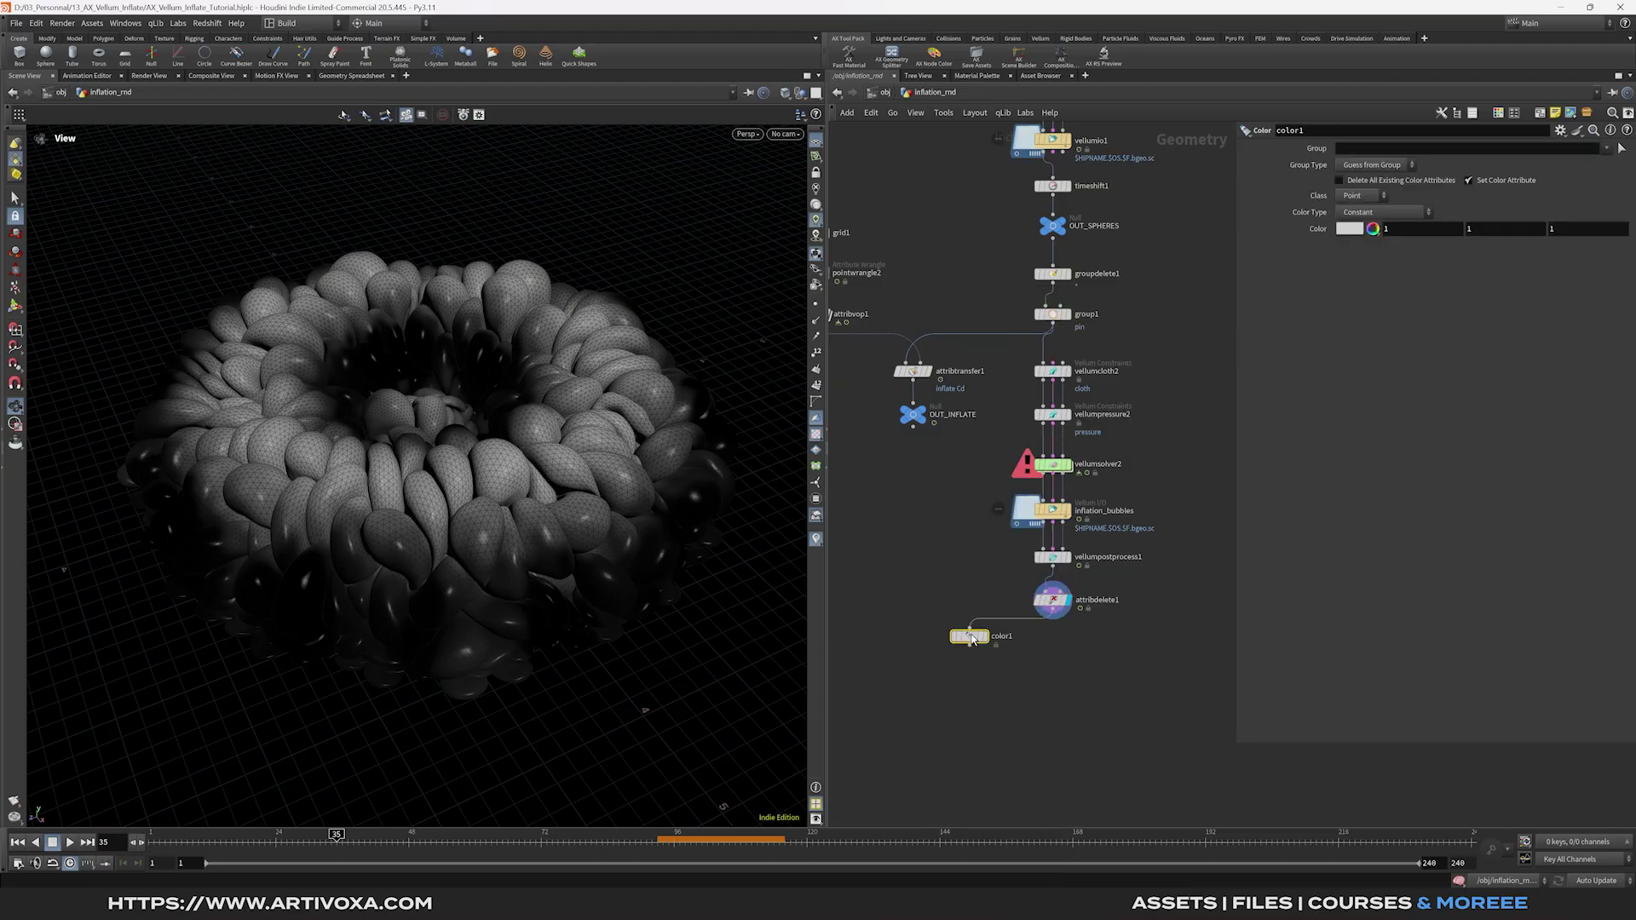
{"action": "left_click", "coordinate": [912, 639]}
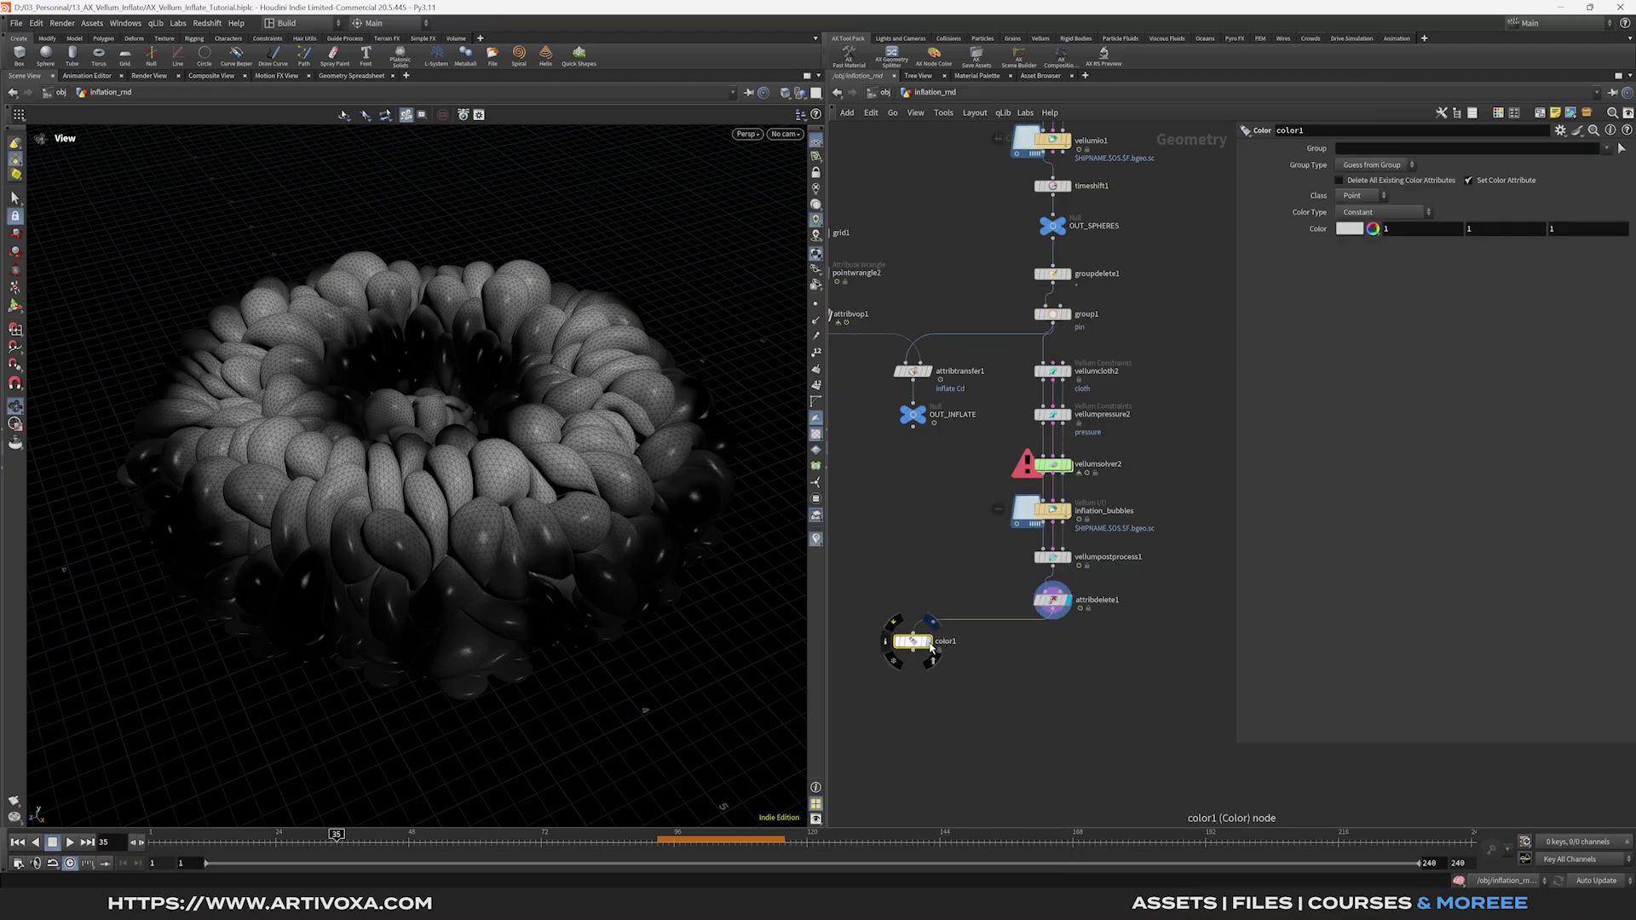
{"action": "key", "text": "ctrl+Up"}
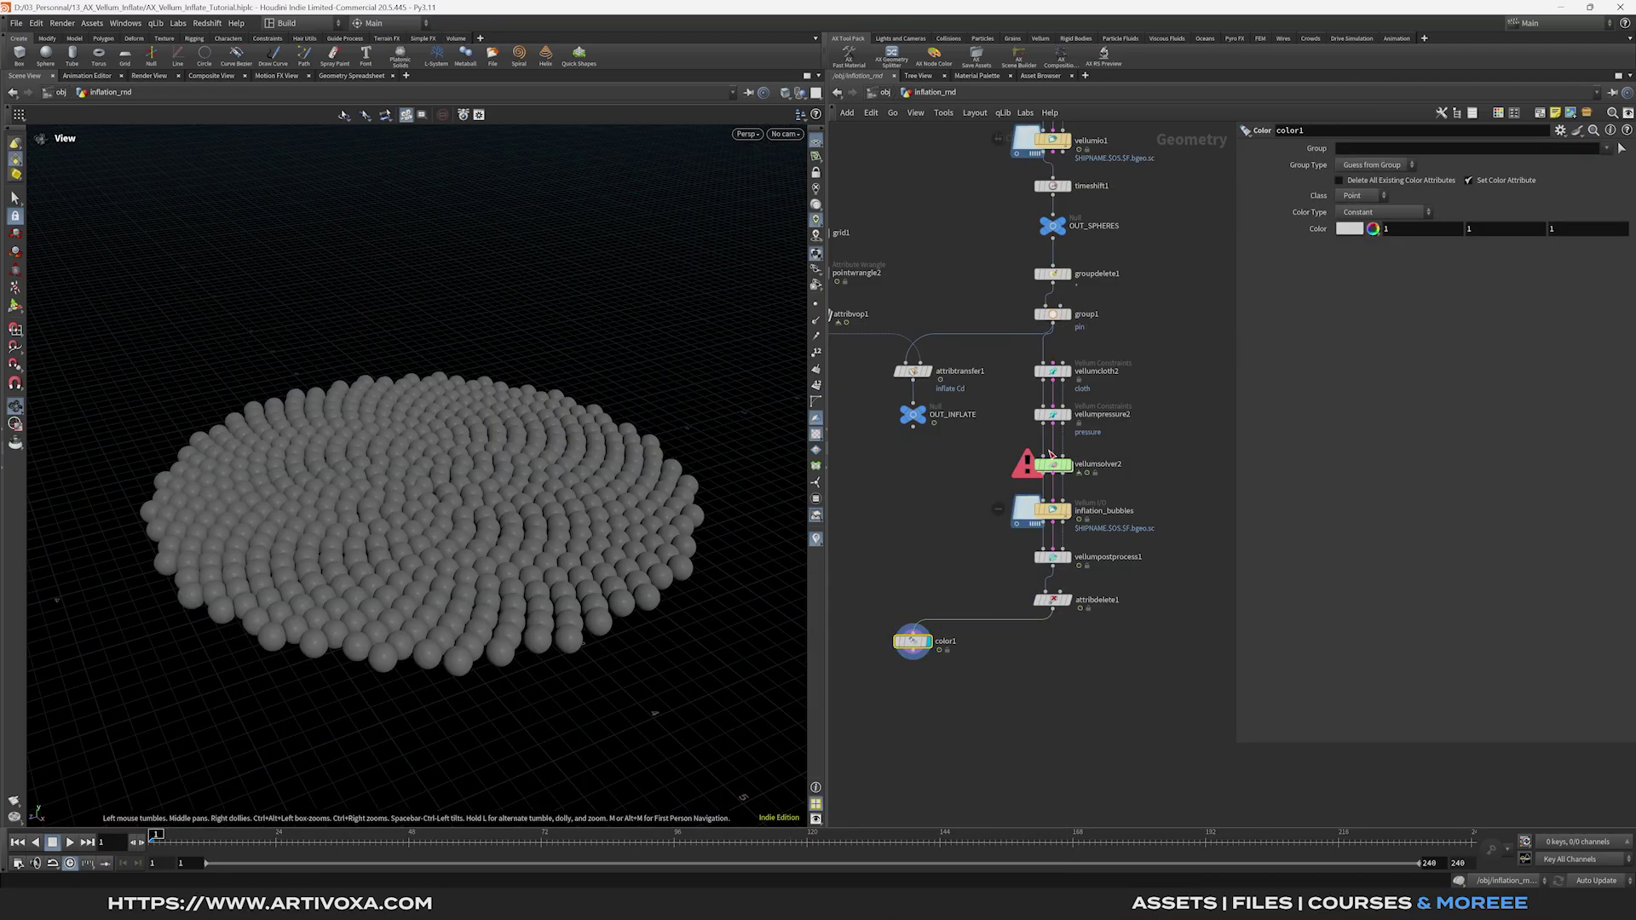
Review both constraint property nodes, then display attribdelete1 and play the inflation.
{"action": "double_click", "coordinate": [1051, 465]}
{"action": "left_click", "coordinate": [991, 524]}
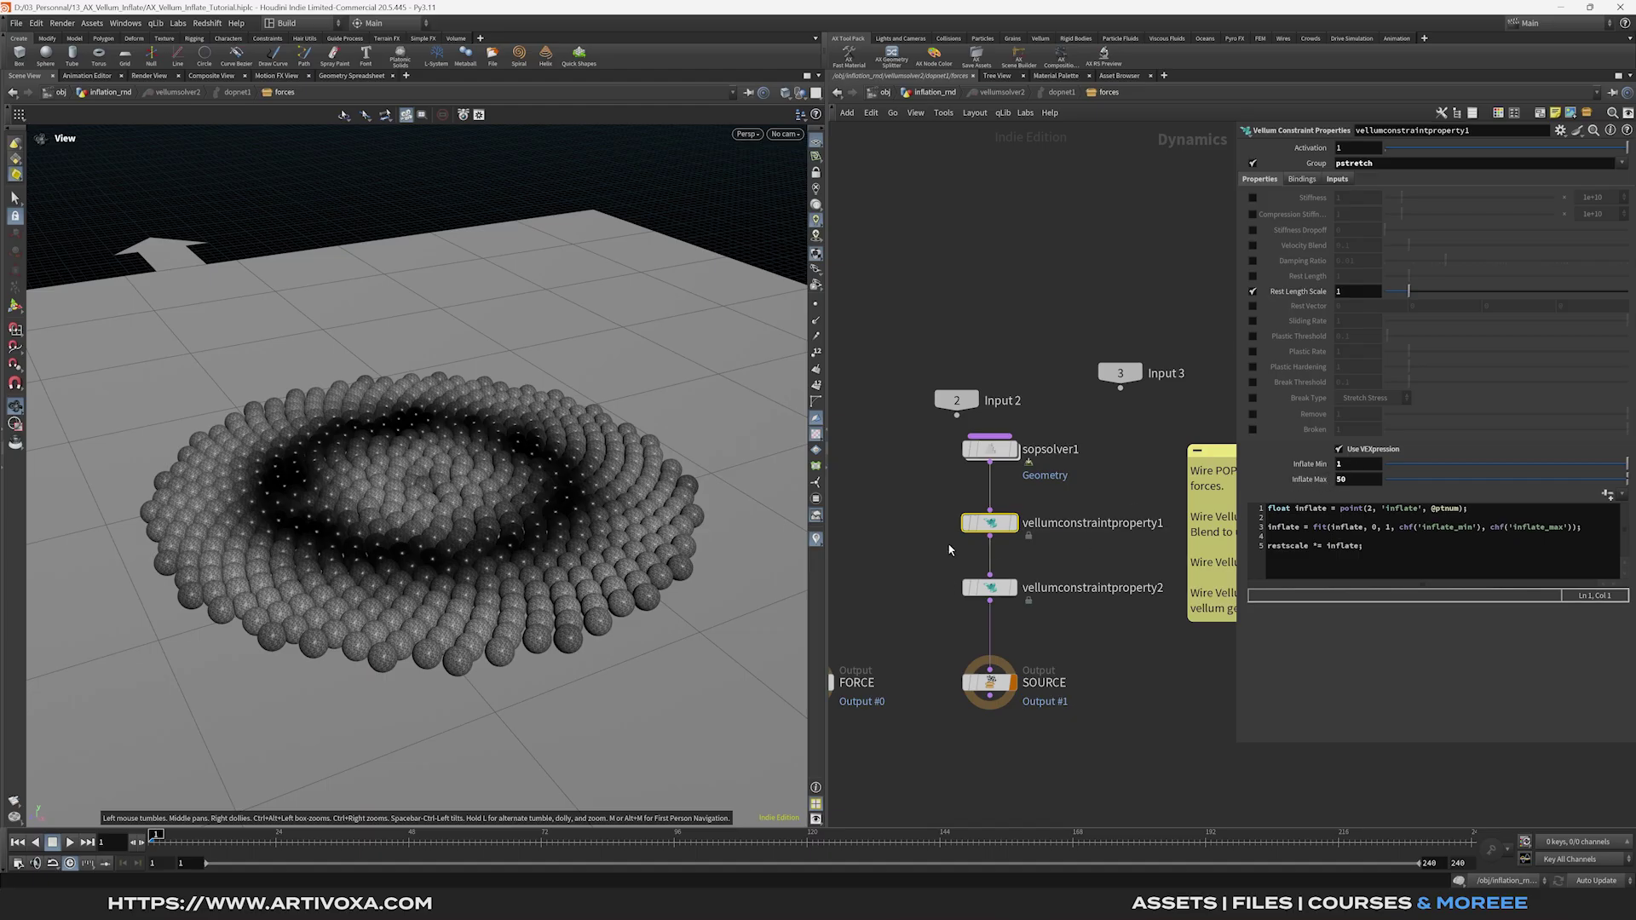
{"action": "left_click_drag", "start_coordinate": [967, 635], "coordinate": [1110, 572]}
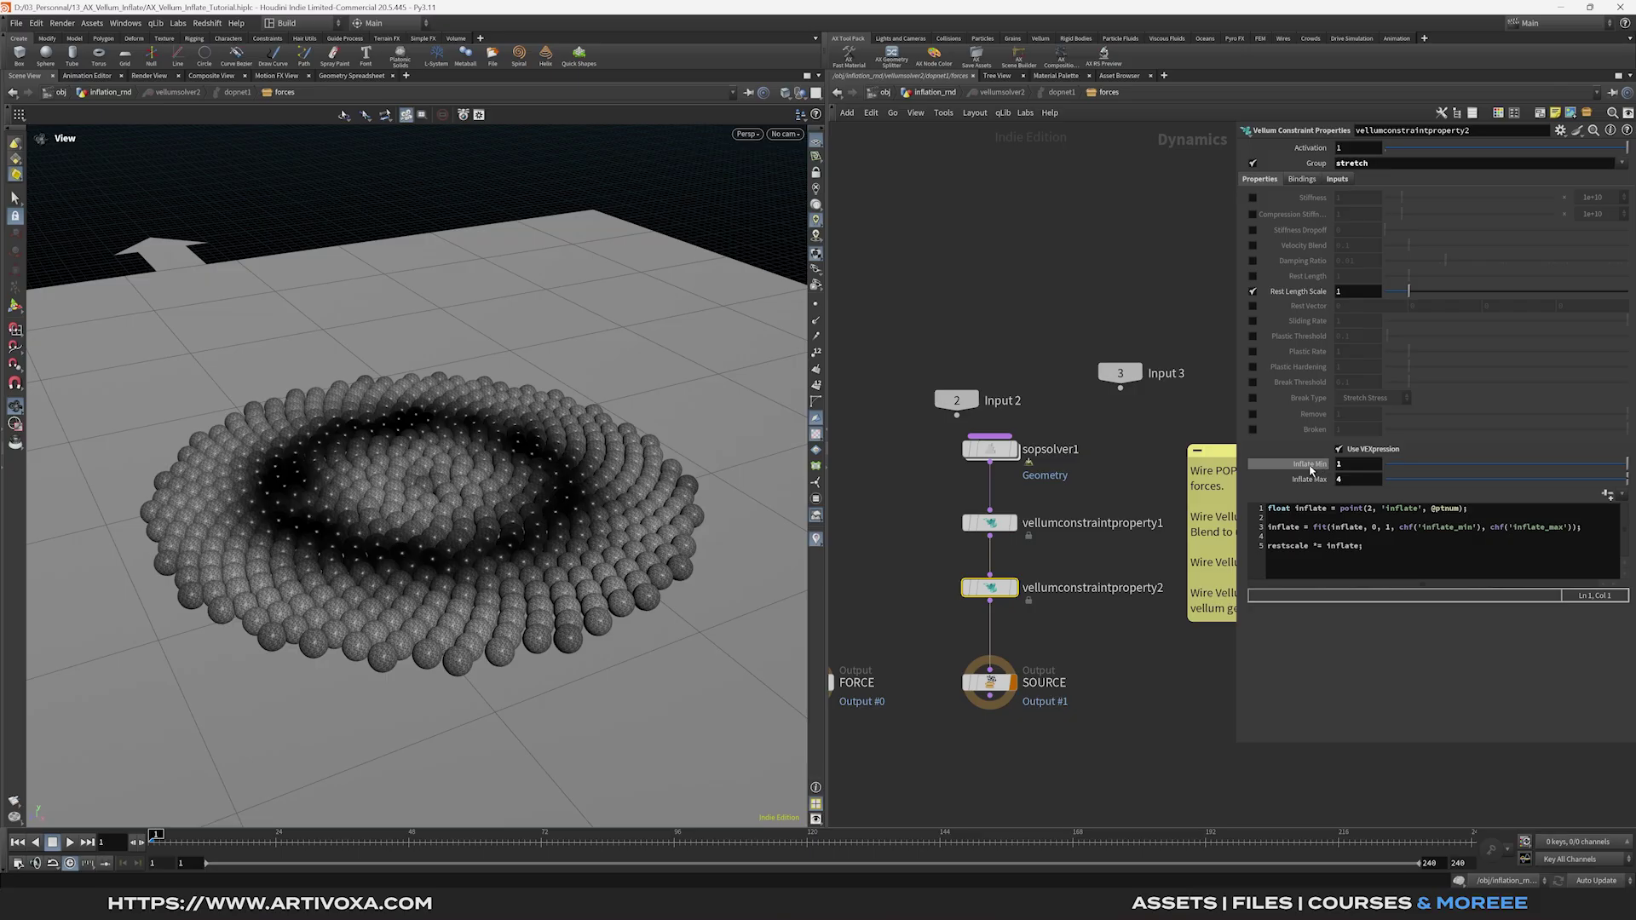
{"action": "left_click", "coordinate": [941, 95]}
{"action": "left_click", "coordinate": [1068, 601]}
{"action": "left_click", "coordinate": [403, 842]}
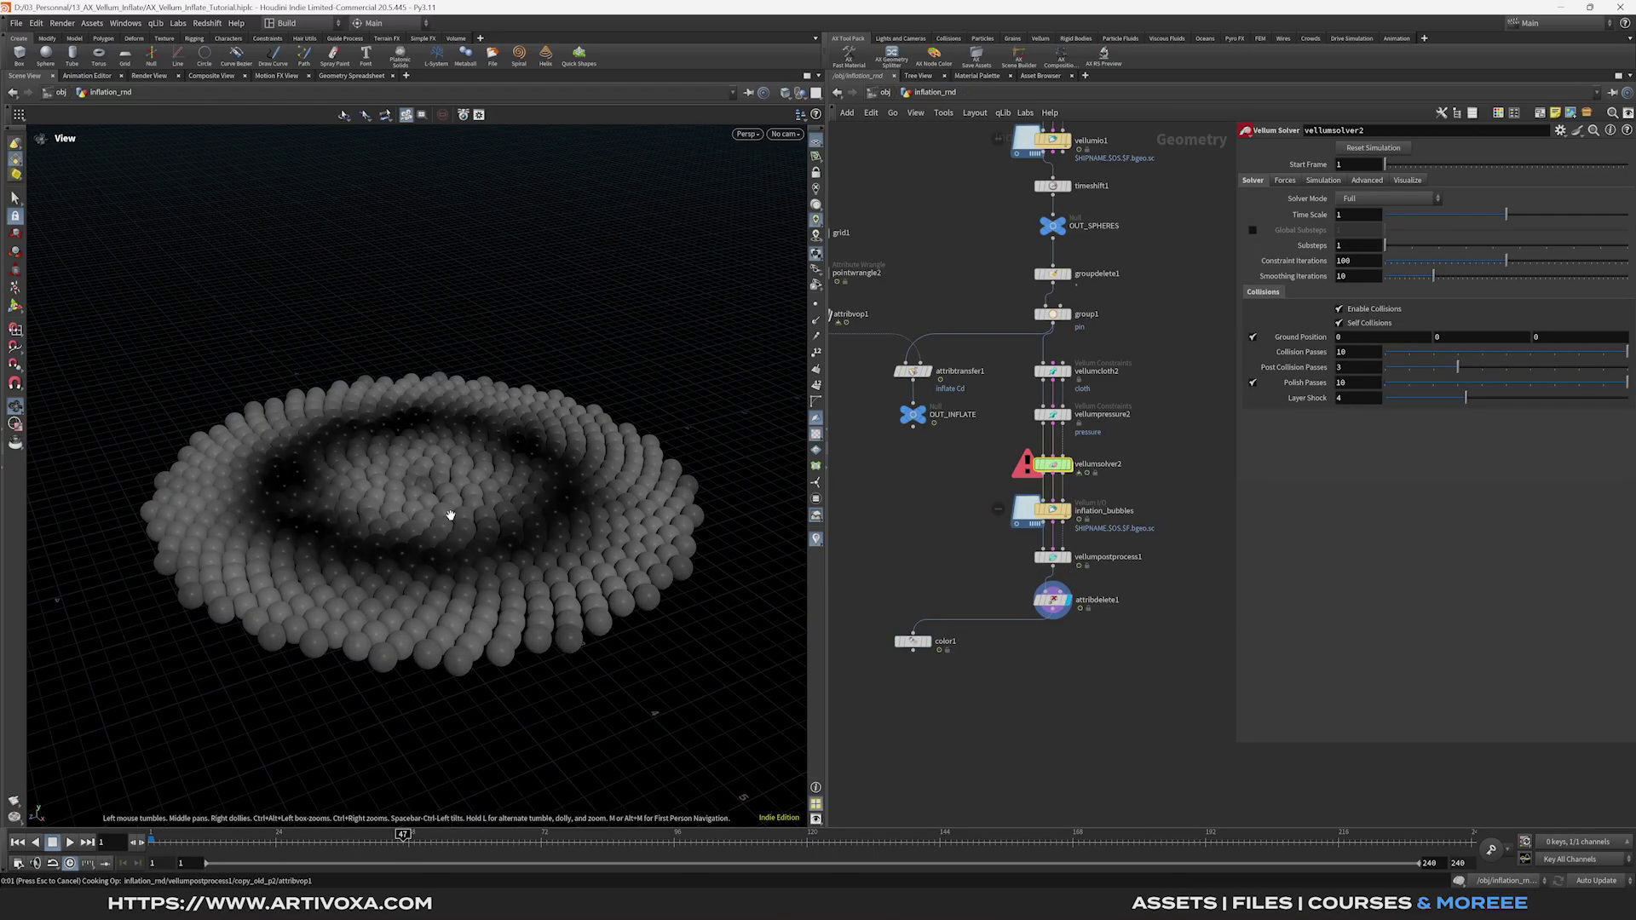